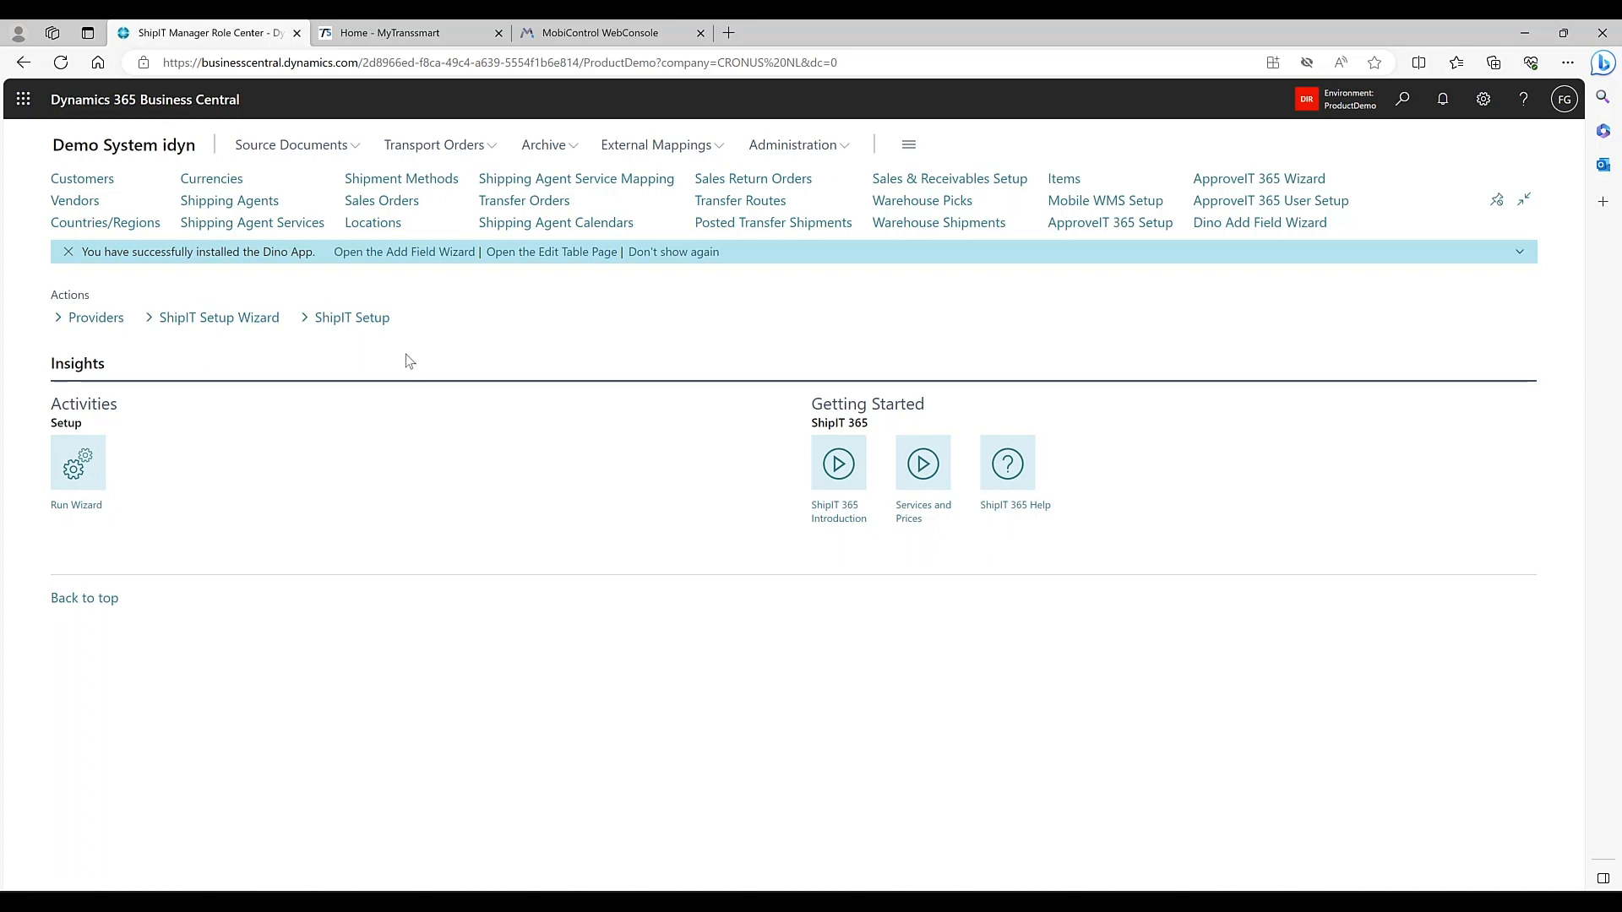
Open the nShift Transsmart provider's setup card from the ShipIT Setup provider list.
{"action": "left_click", "coordinate": [381, 326]}
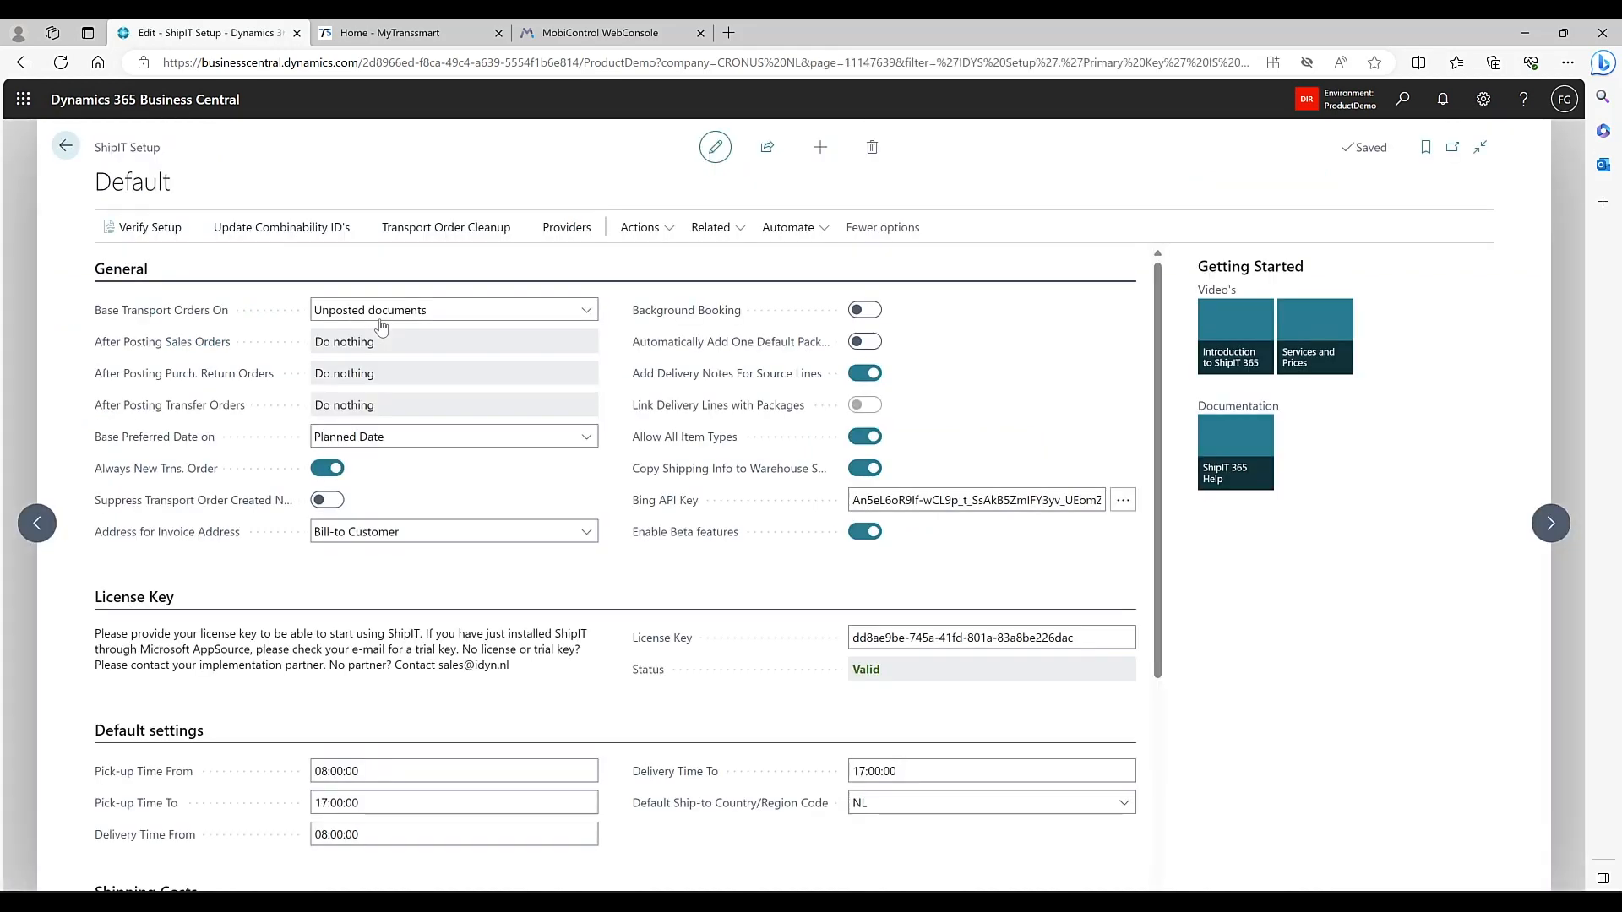
{"action": "left_click", "coordinate": [562, 228]}
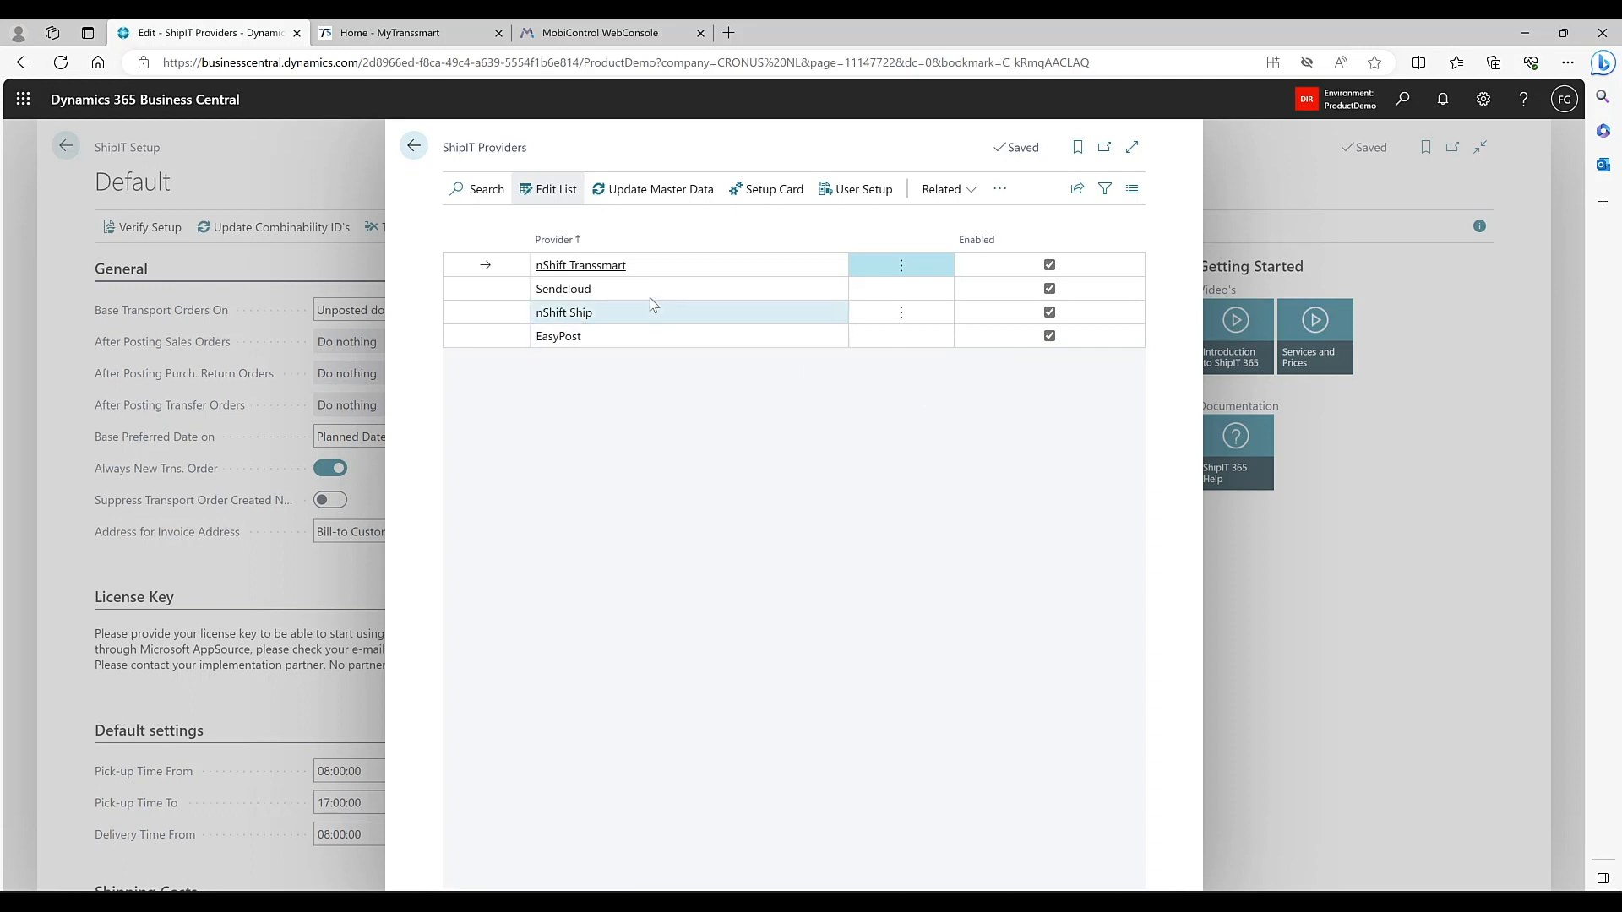
{"action": "left_click", "coordinate": [770, 192]}
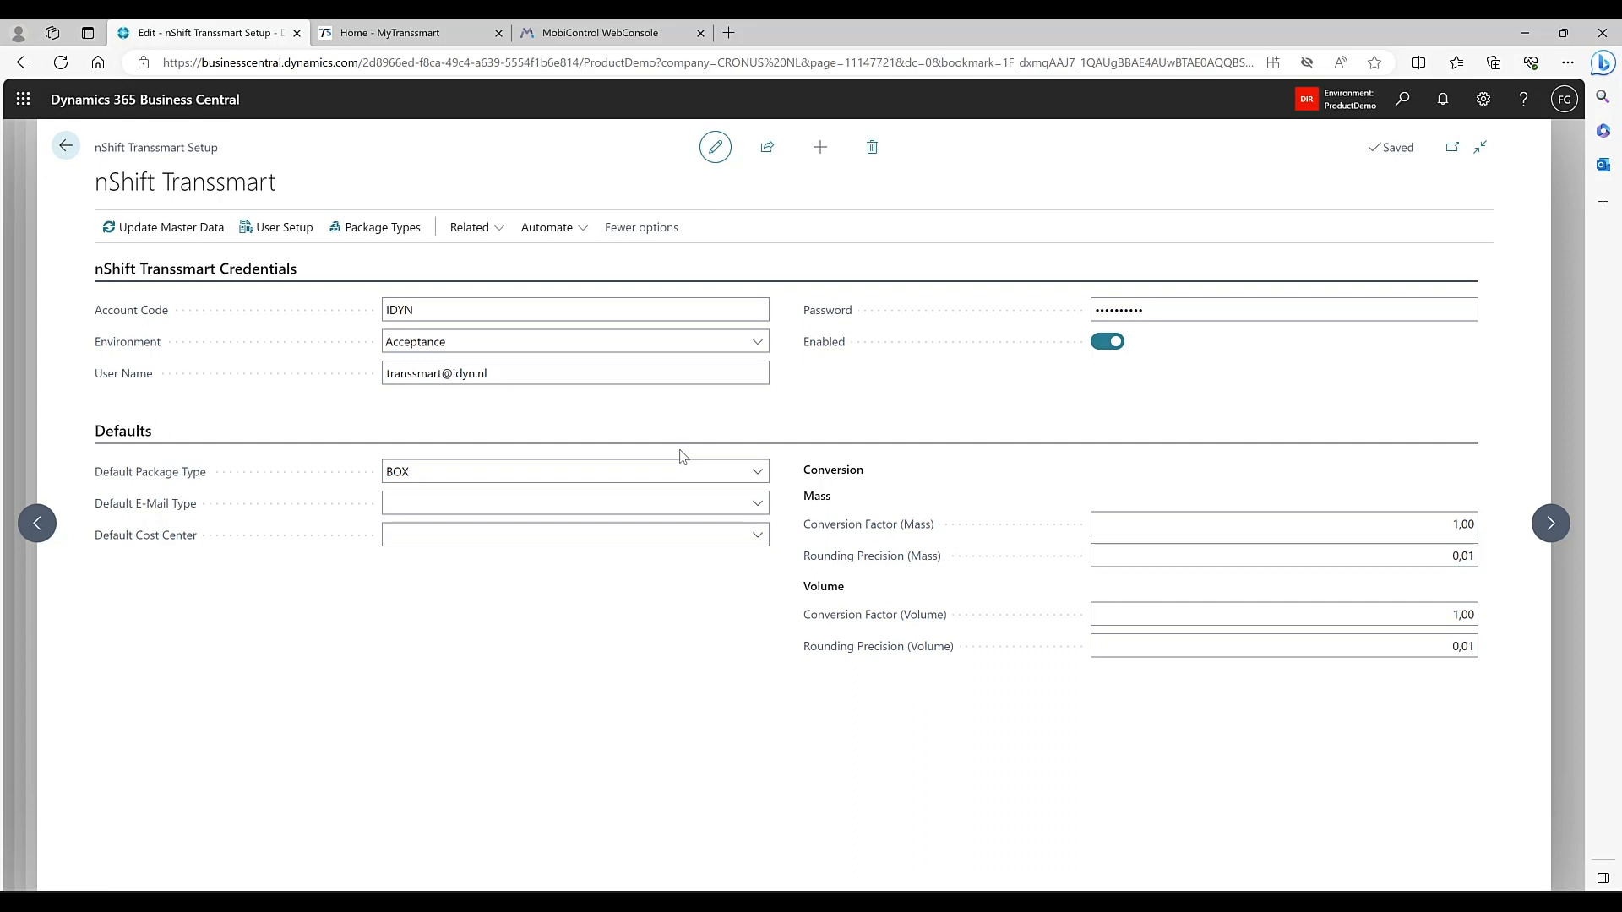
Switch to MyTranssmart and review the account's booking profiles and packages.
{"action": "left_click", "coordinate": [408, 33]}
{"action": "left_click", "coordinate": [609, 112]}
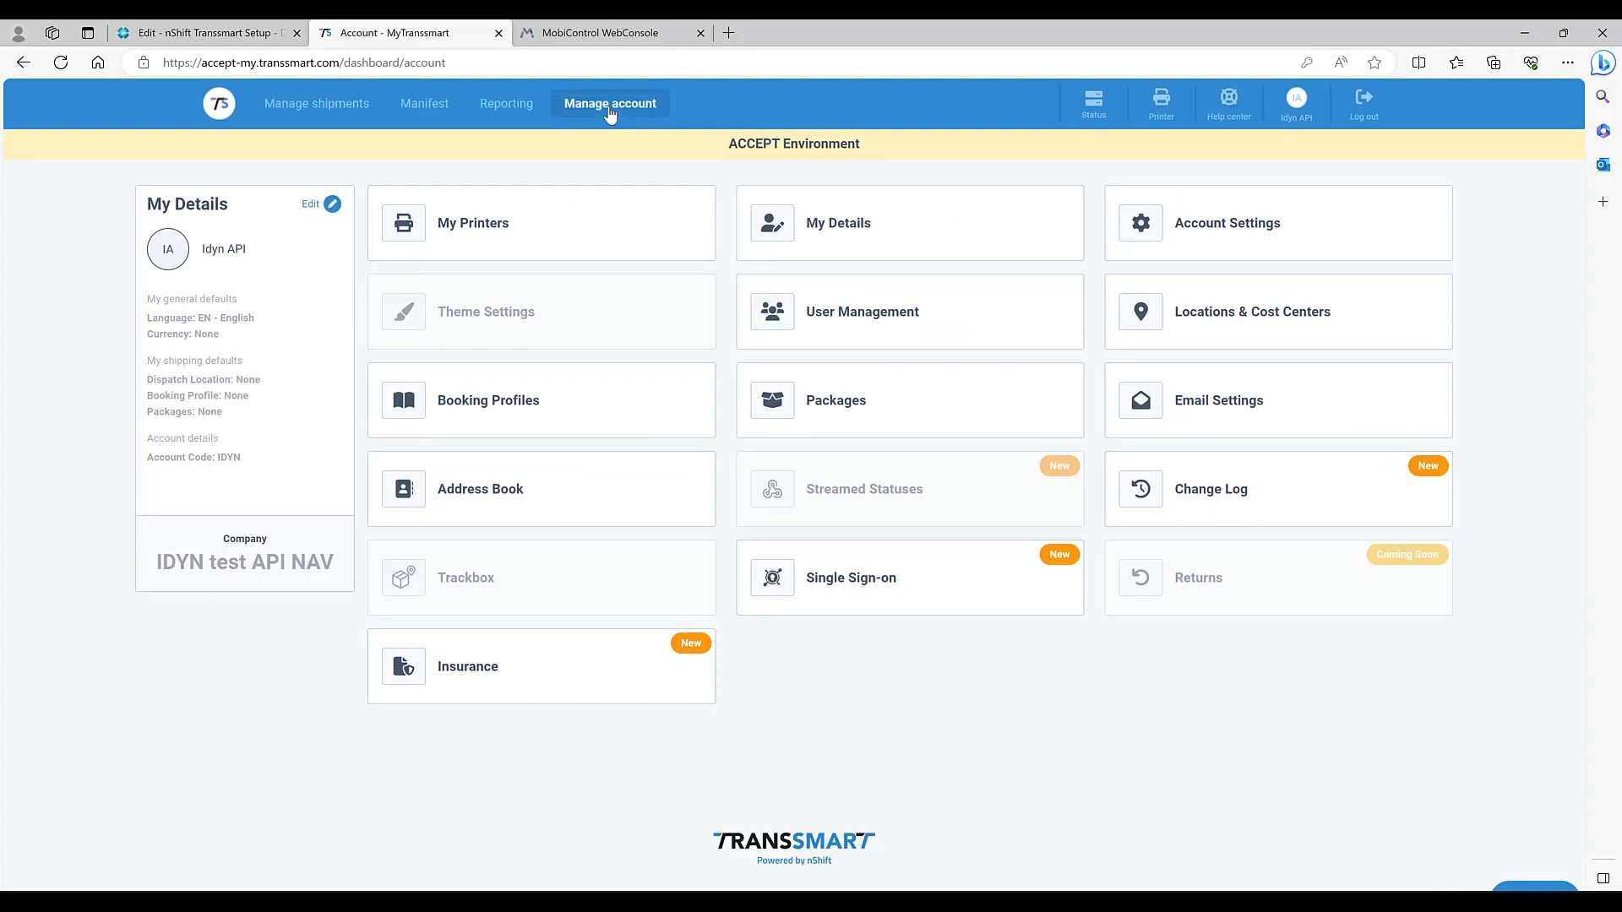
{"action": "left_click", "coordinate": [536, 395]}
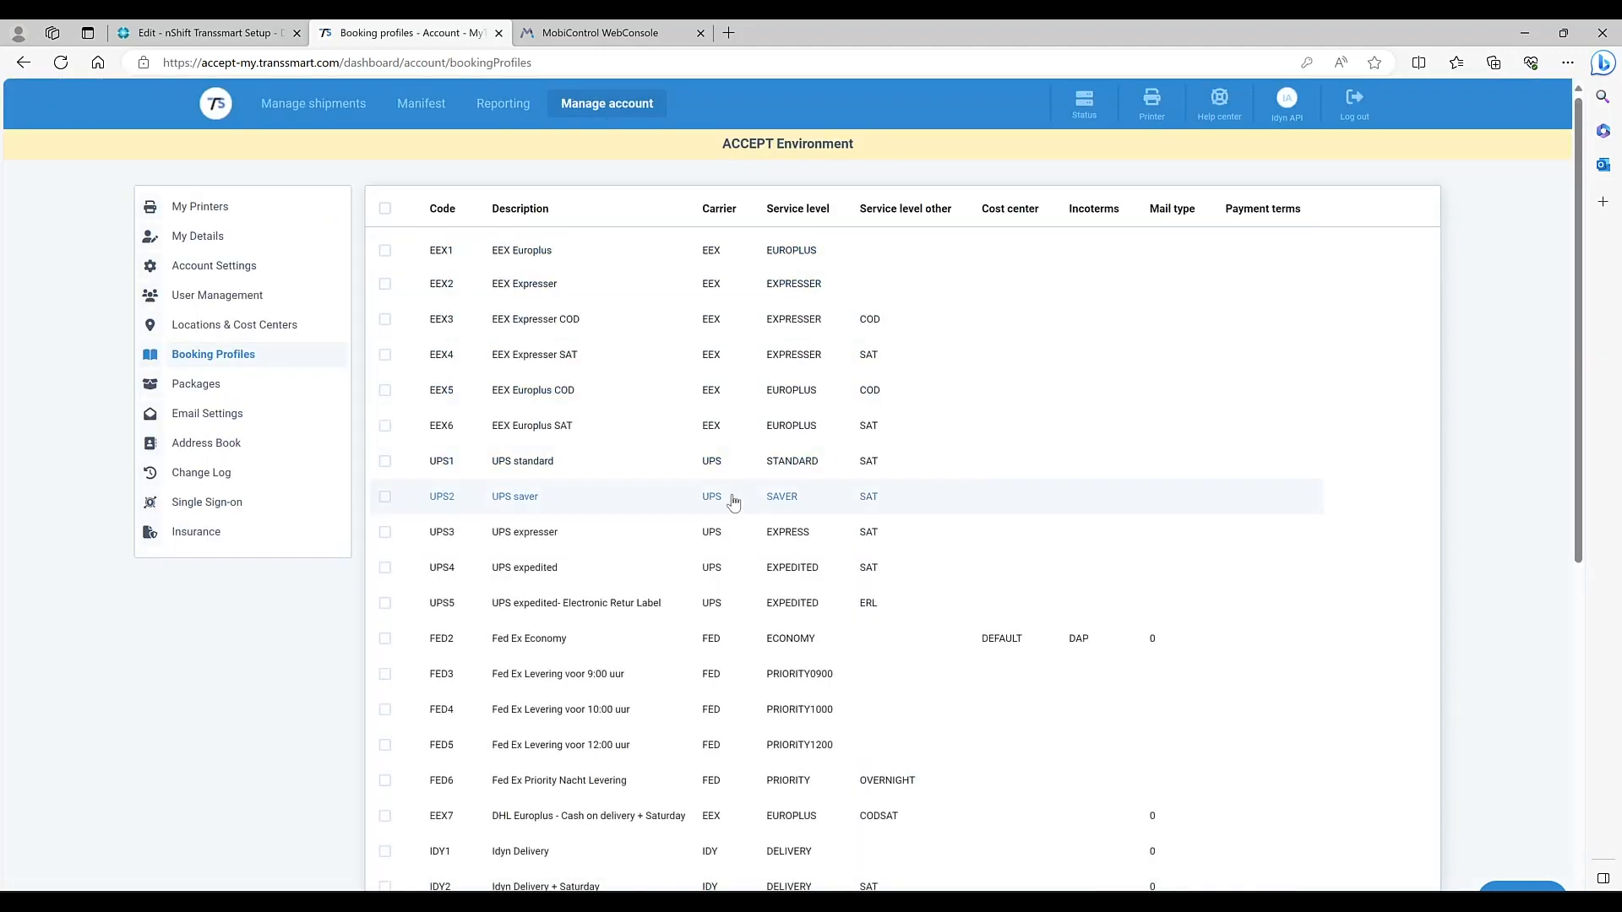
{"action": "scroll", "coordinate": [732, 685], "scroll_direction": "down", "scroll_amount": 3}
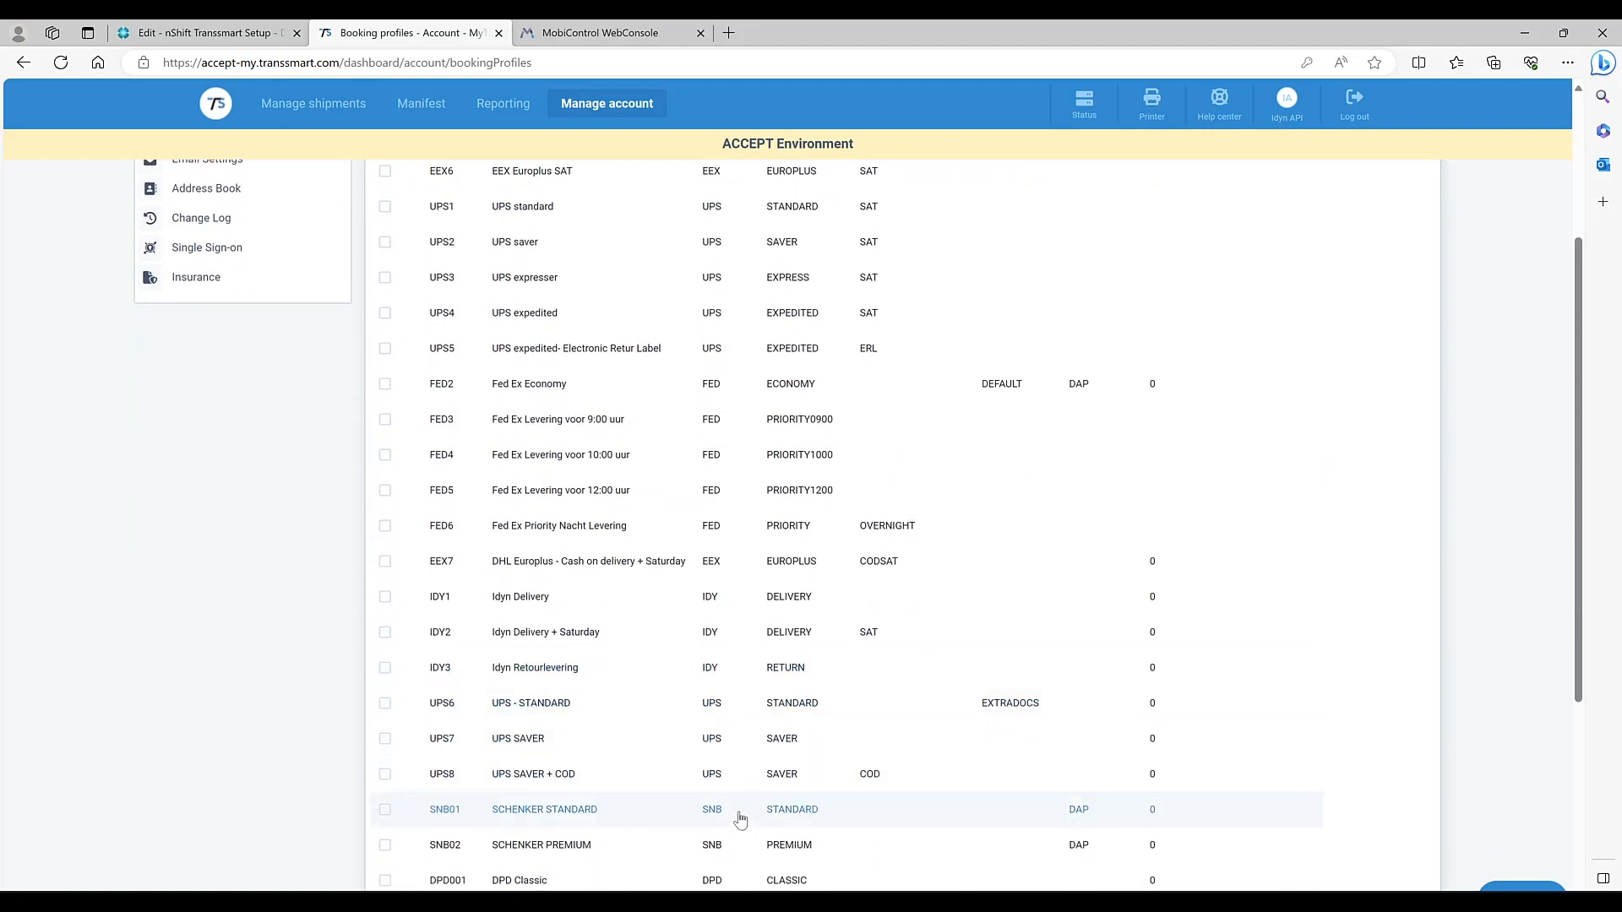
{"action": "scroll", "coordinate": [739, 811], "scroll_direction": "down", "scroll_amount": 1}
{"action": "scroll", "coordinate": [739, 806], "scroll_direction": "down", "scroll_amount": 3}
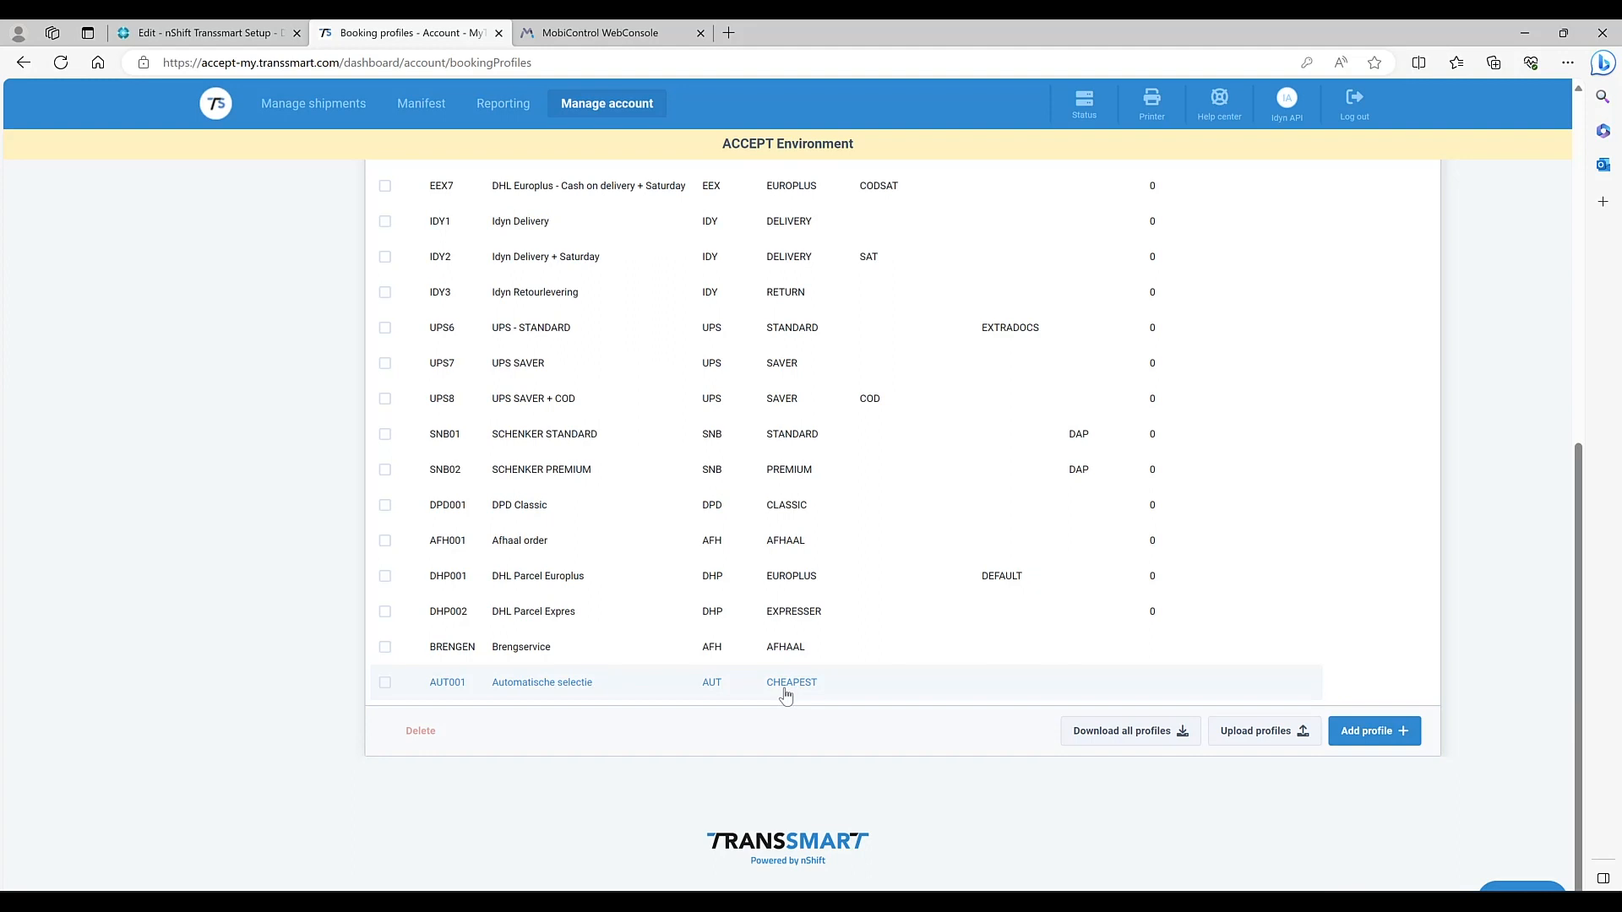
{"action": "scroll", "coordinate": [785, 695], "scroll_direction": "up", "scroll_amount": 3}
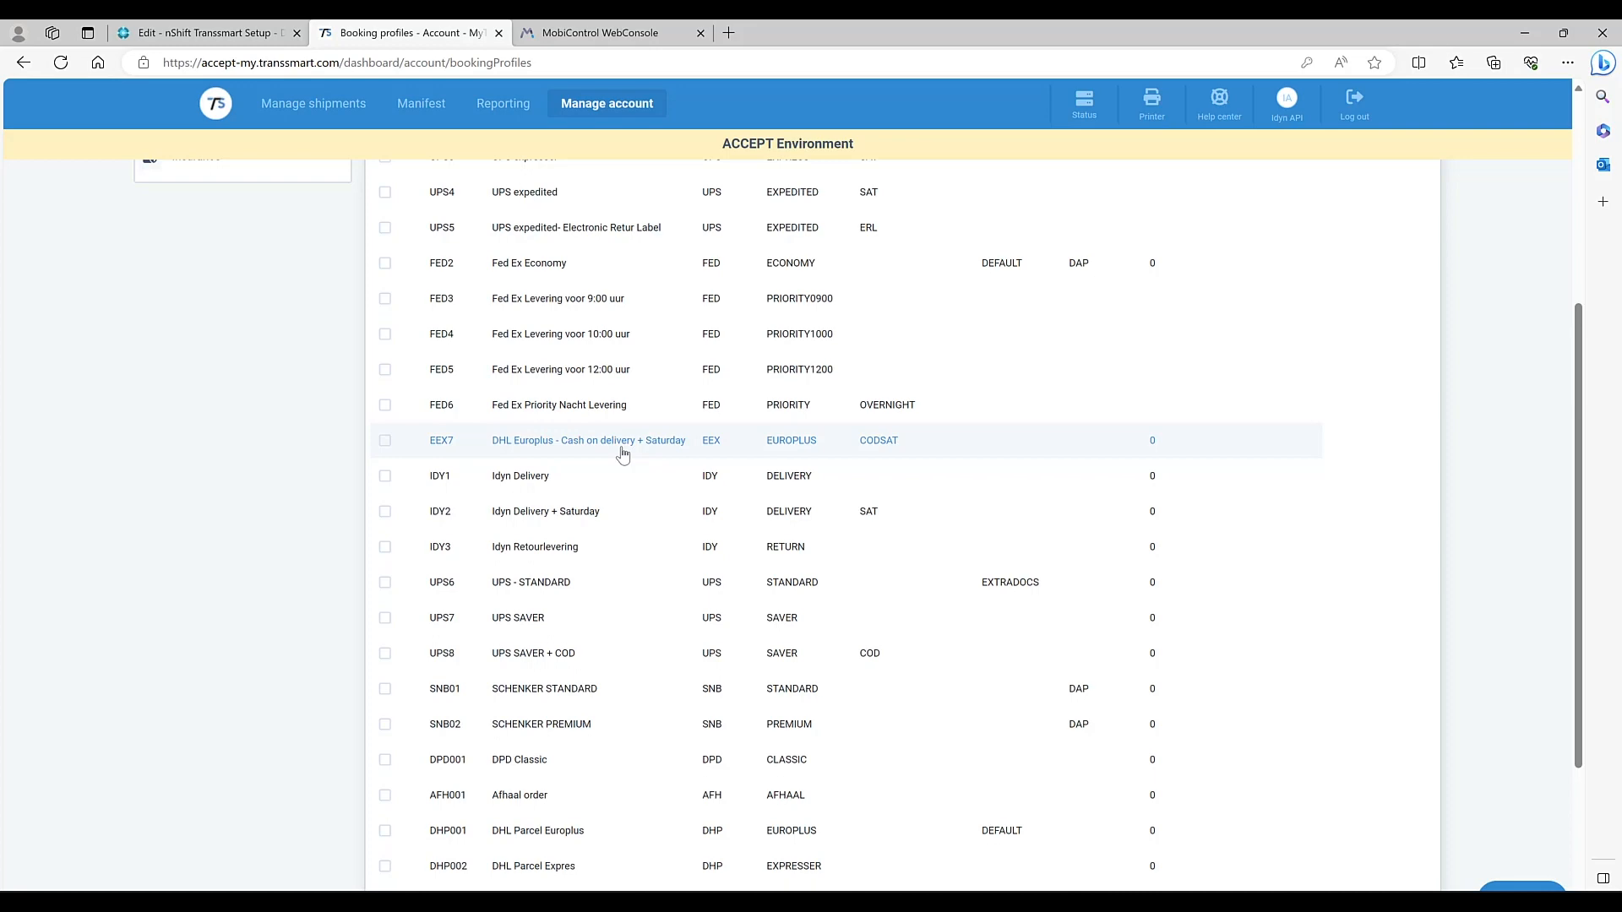
{"action": "scroll", "coordinate": [634, 515], "scroll_direction": "up", "scroll_amount": 4}
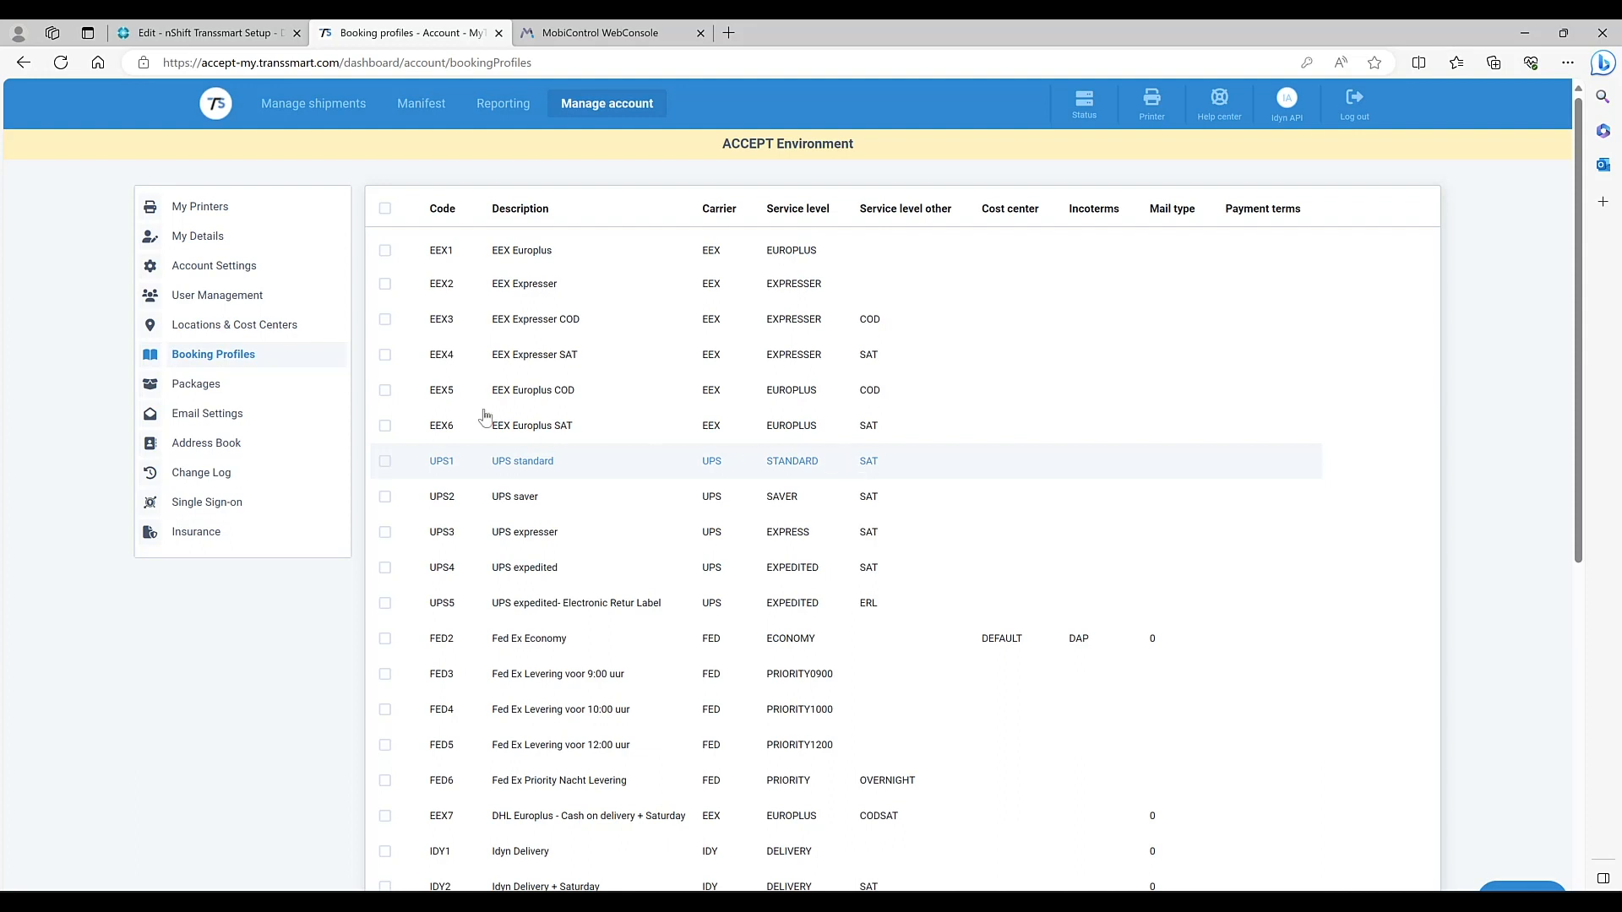
{"action": "left_click", "coordinate": [214, 393]}
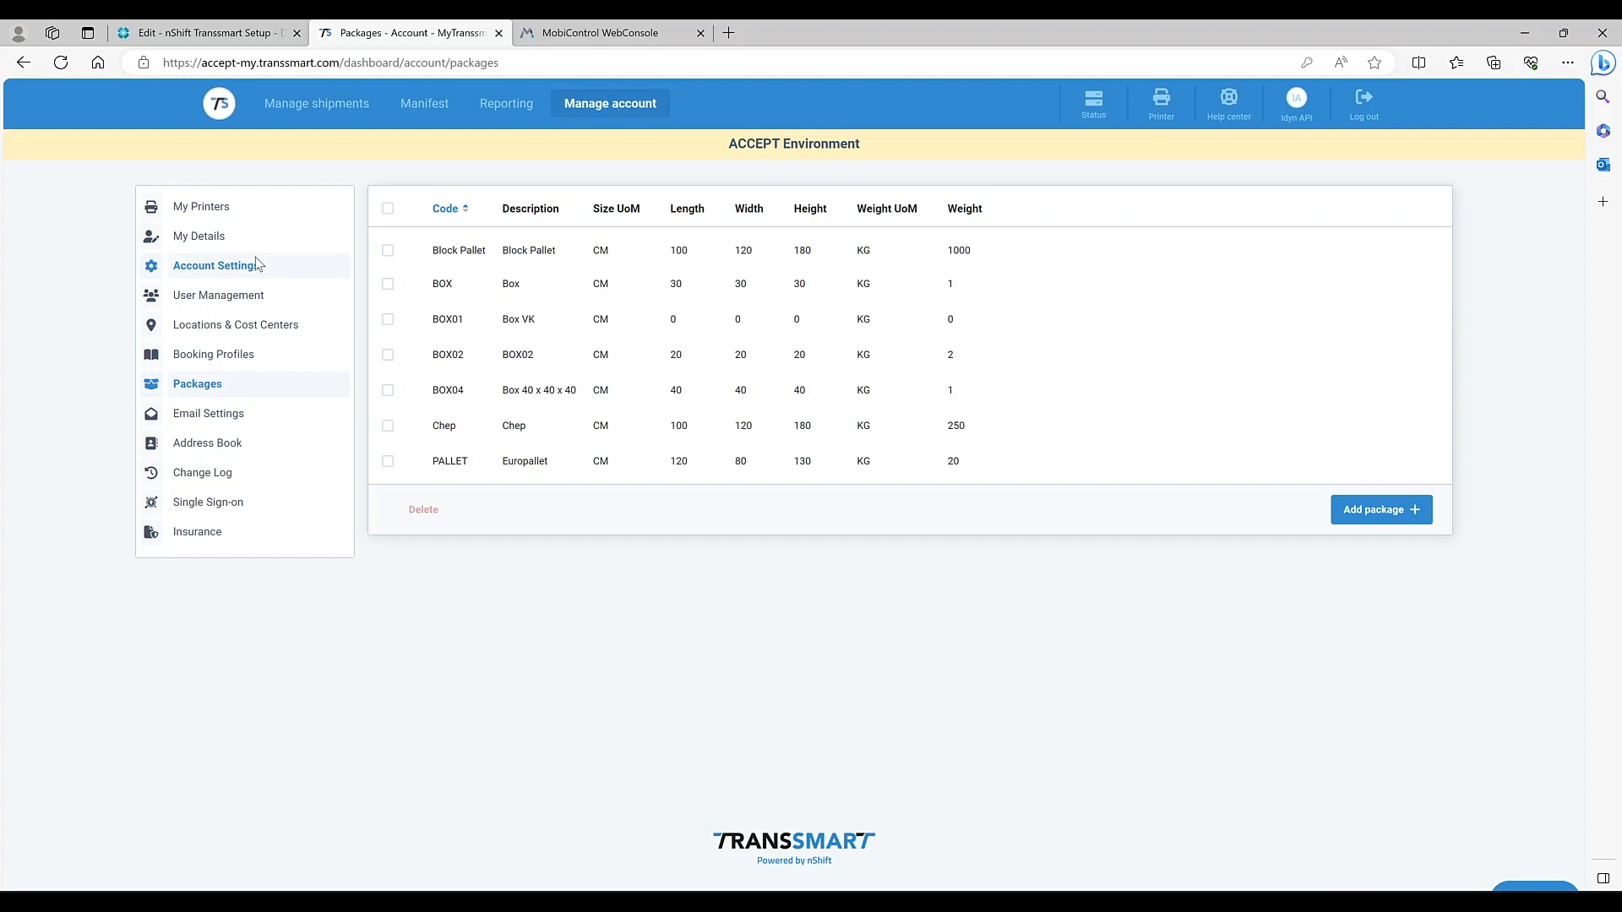
Switch back to Business Central, update the nShift Transsmart master data and check its package types, returning to the role center.
{"action": "left_click", "coordinate": [234, 39]}
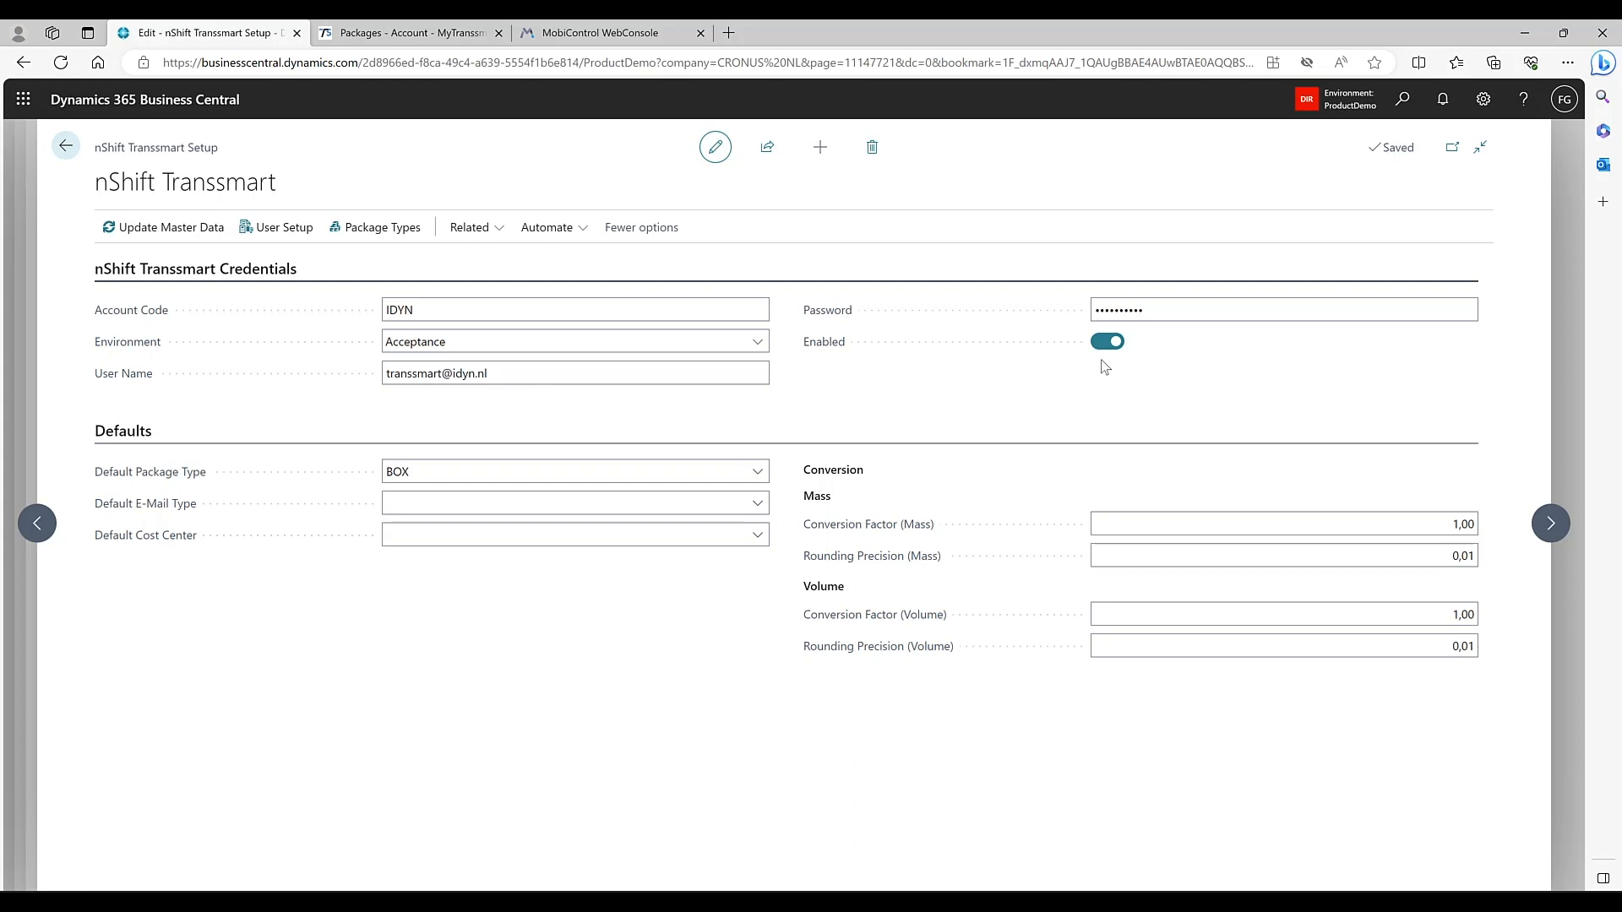
{"action": "left_click", "coordinate": [194, 232]}
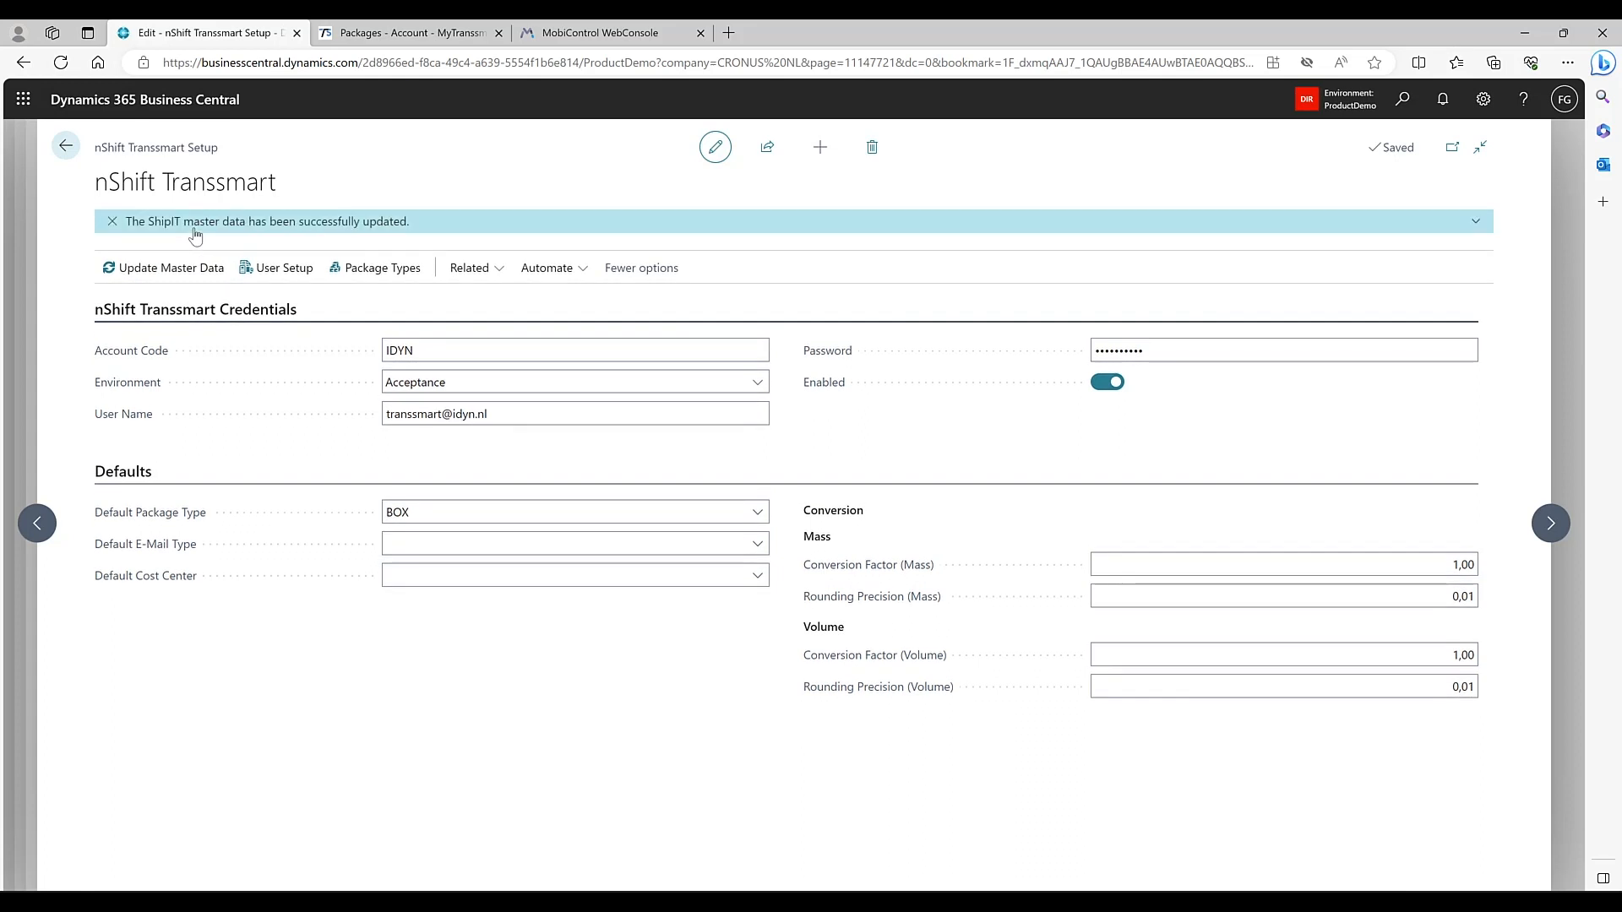
{"action": "left_click", "coordinate": [382, 269]}
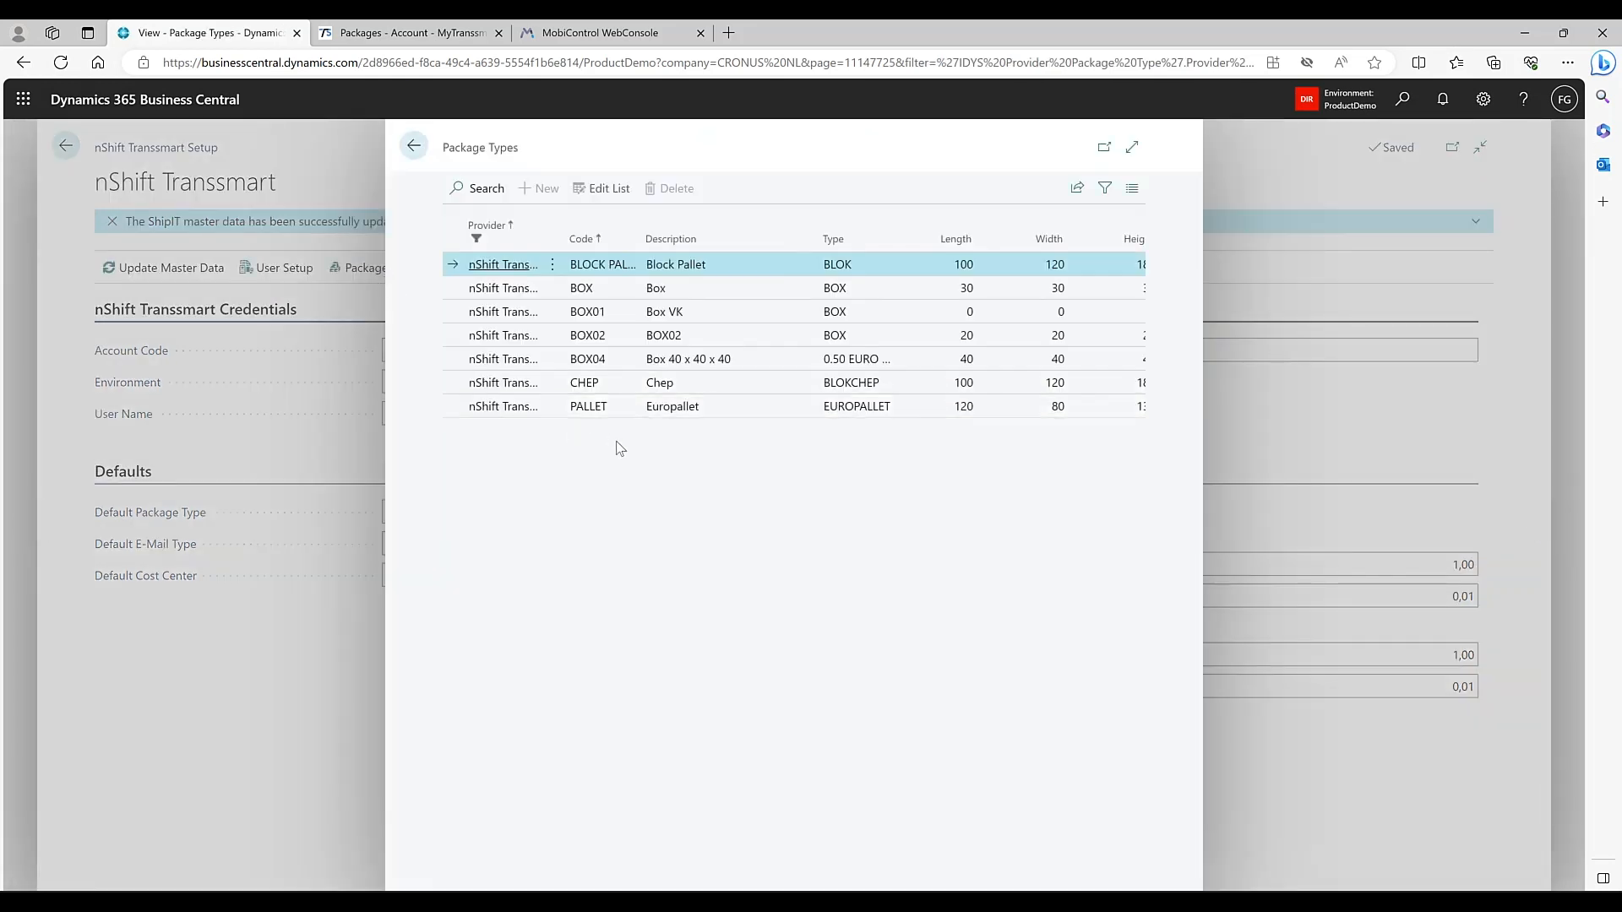
{"action": "left_click", "coordinate": [413, 148]}
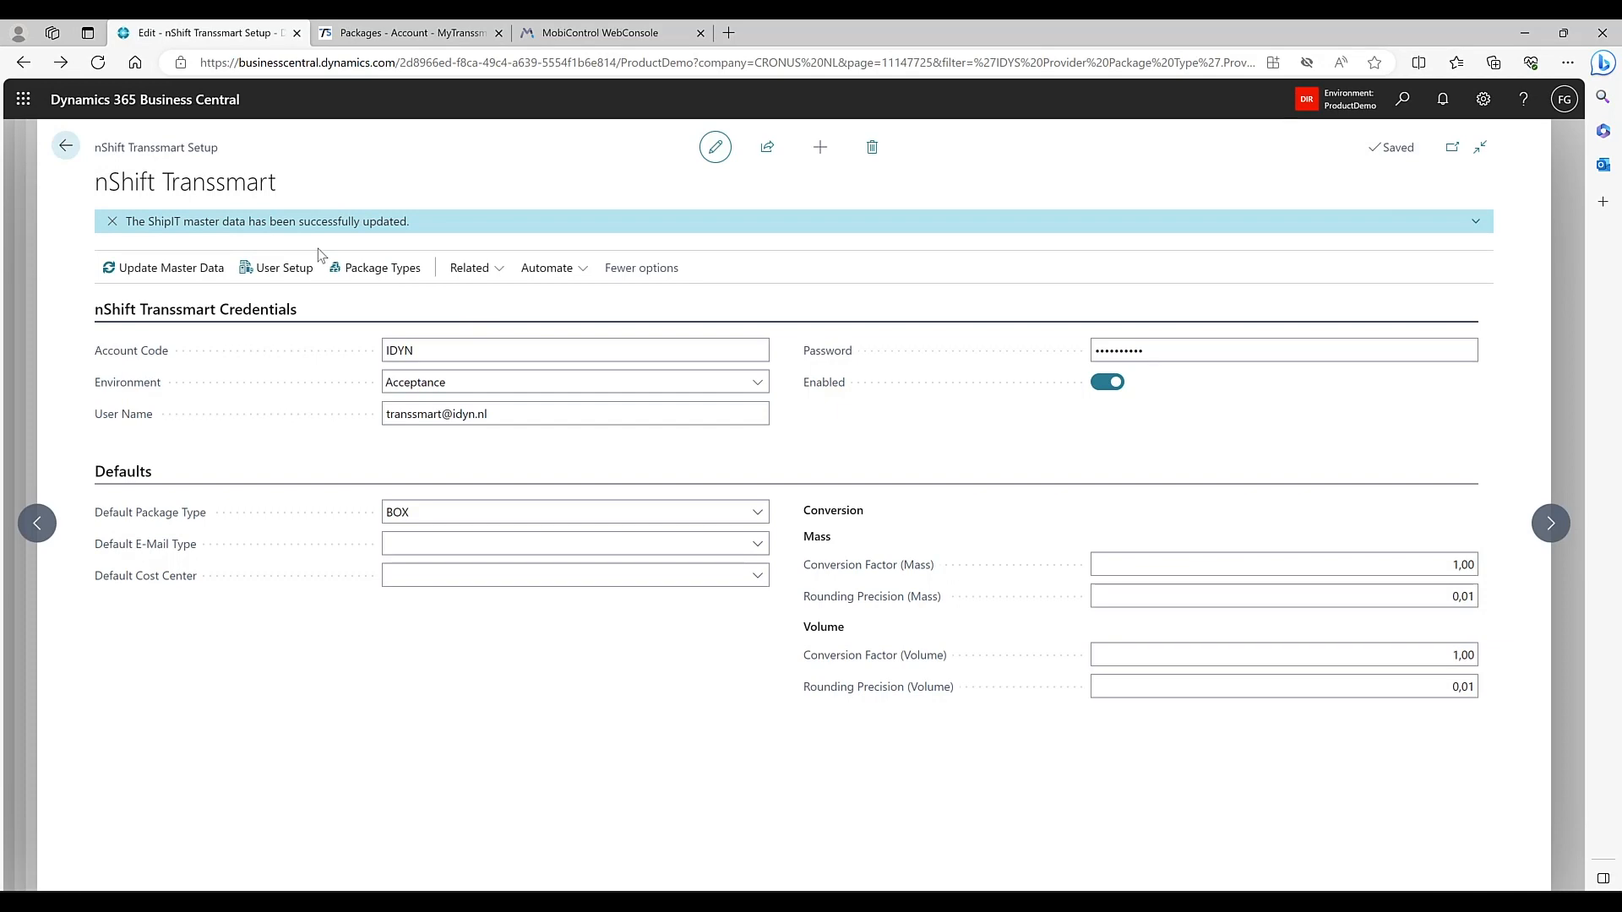
{"action": "left_click", "coordinate": [66, 147]}
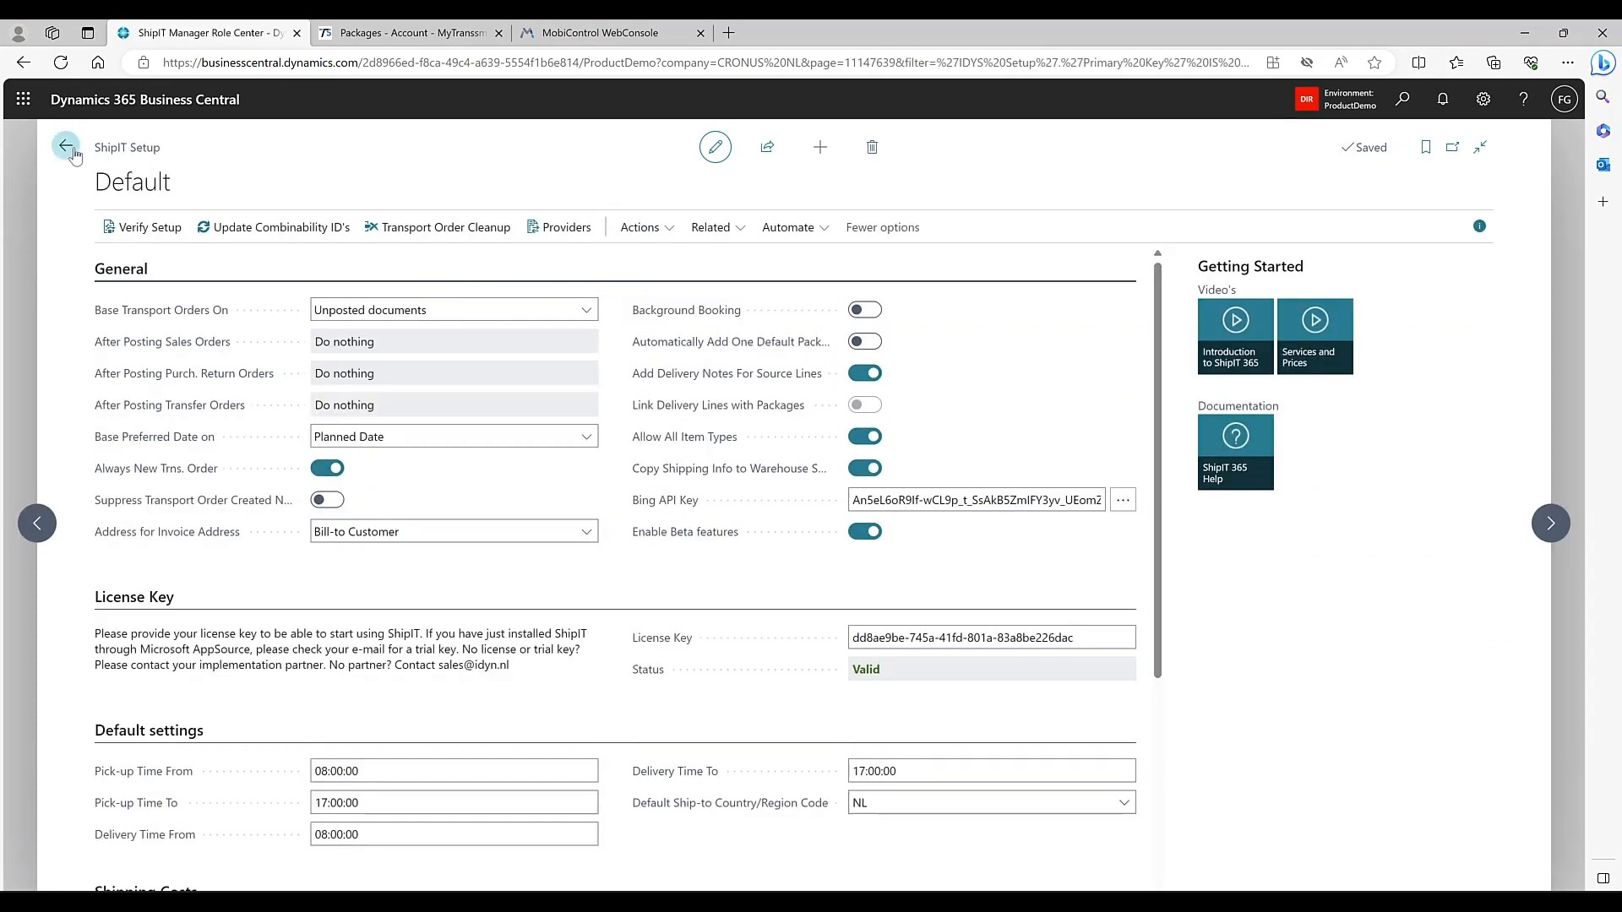
{"action": "left_click", "coordinate": [68, 148]}
Open the Shipping Agent Mappings for editing and view the carriers available for the DHL agent, leaving its mapping as is.
{"action": "left_click", "coordinate": [695, 146]}
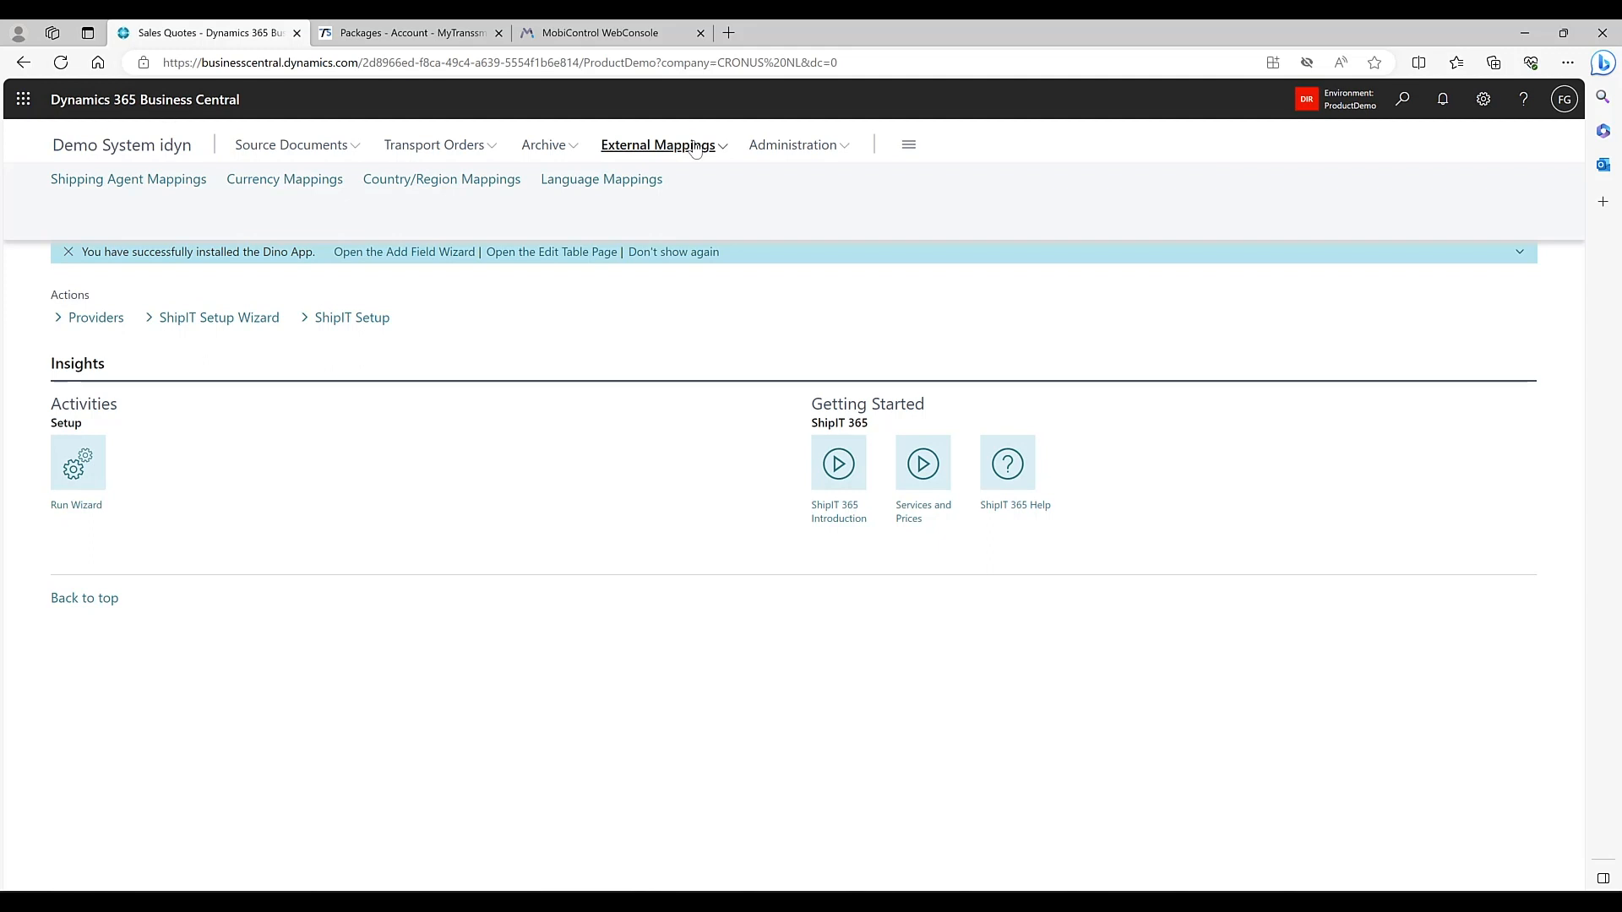
{"action": "left_click", "coordinate": [181, 182]}
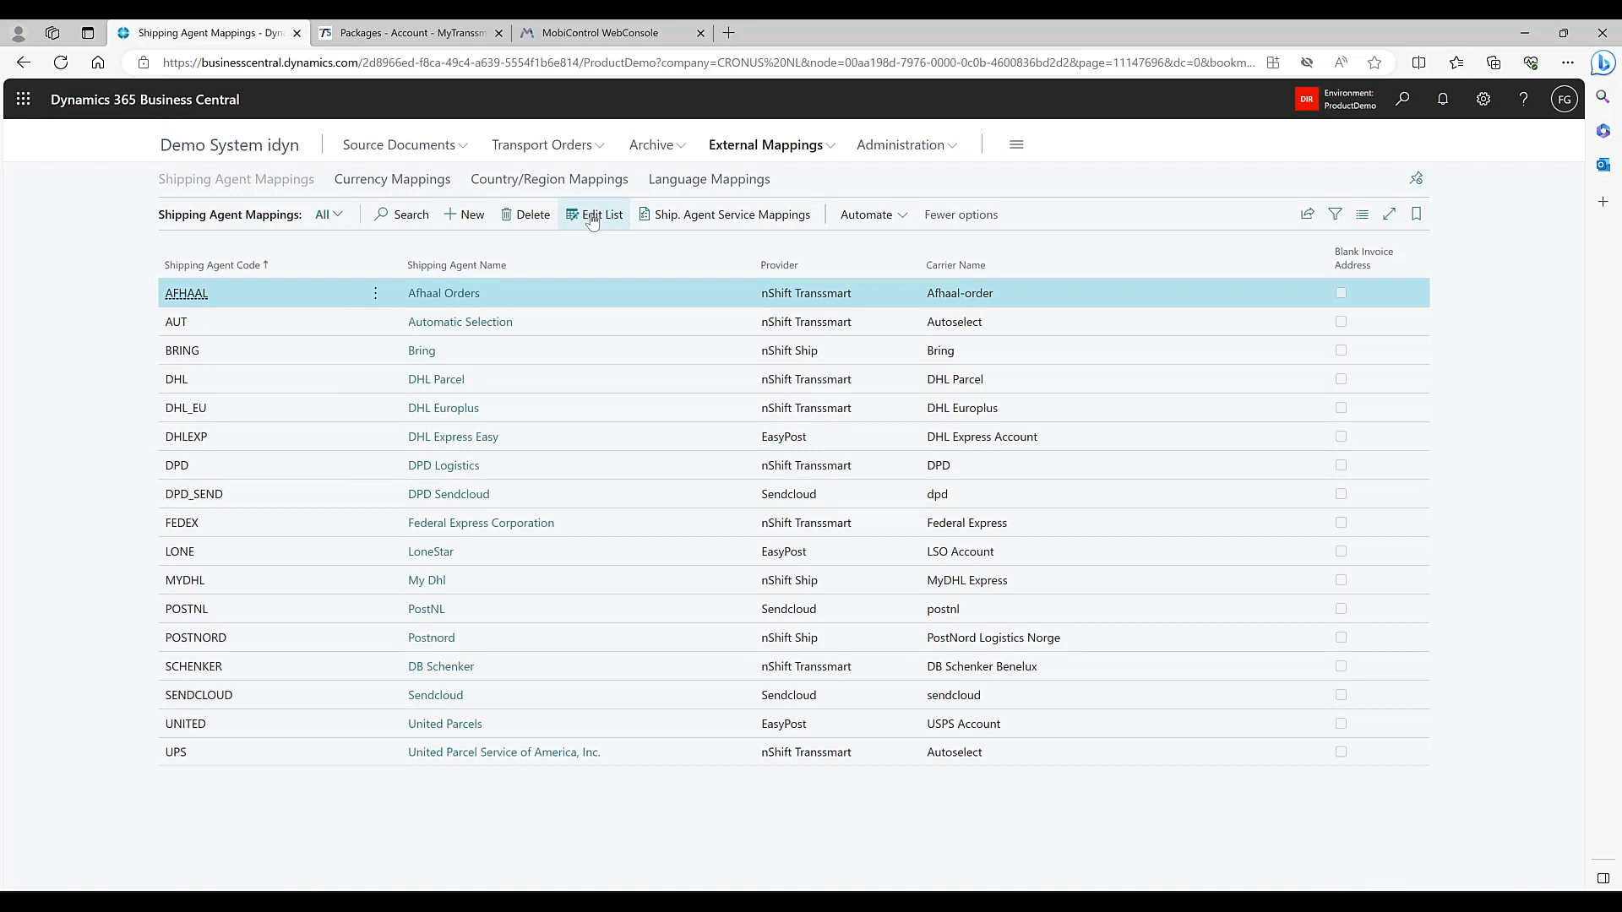
{"action": "left_click", "coordinate": [587, 217]}
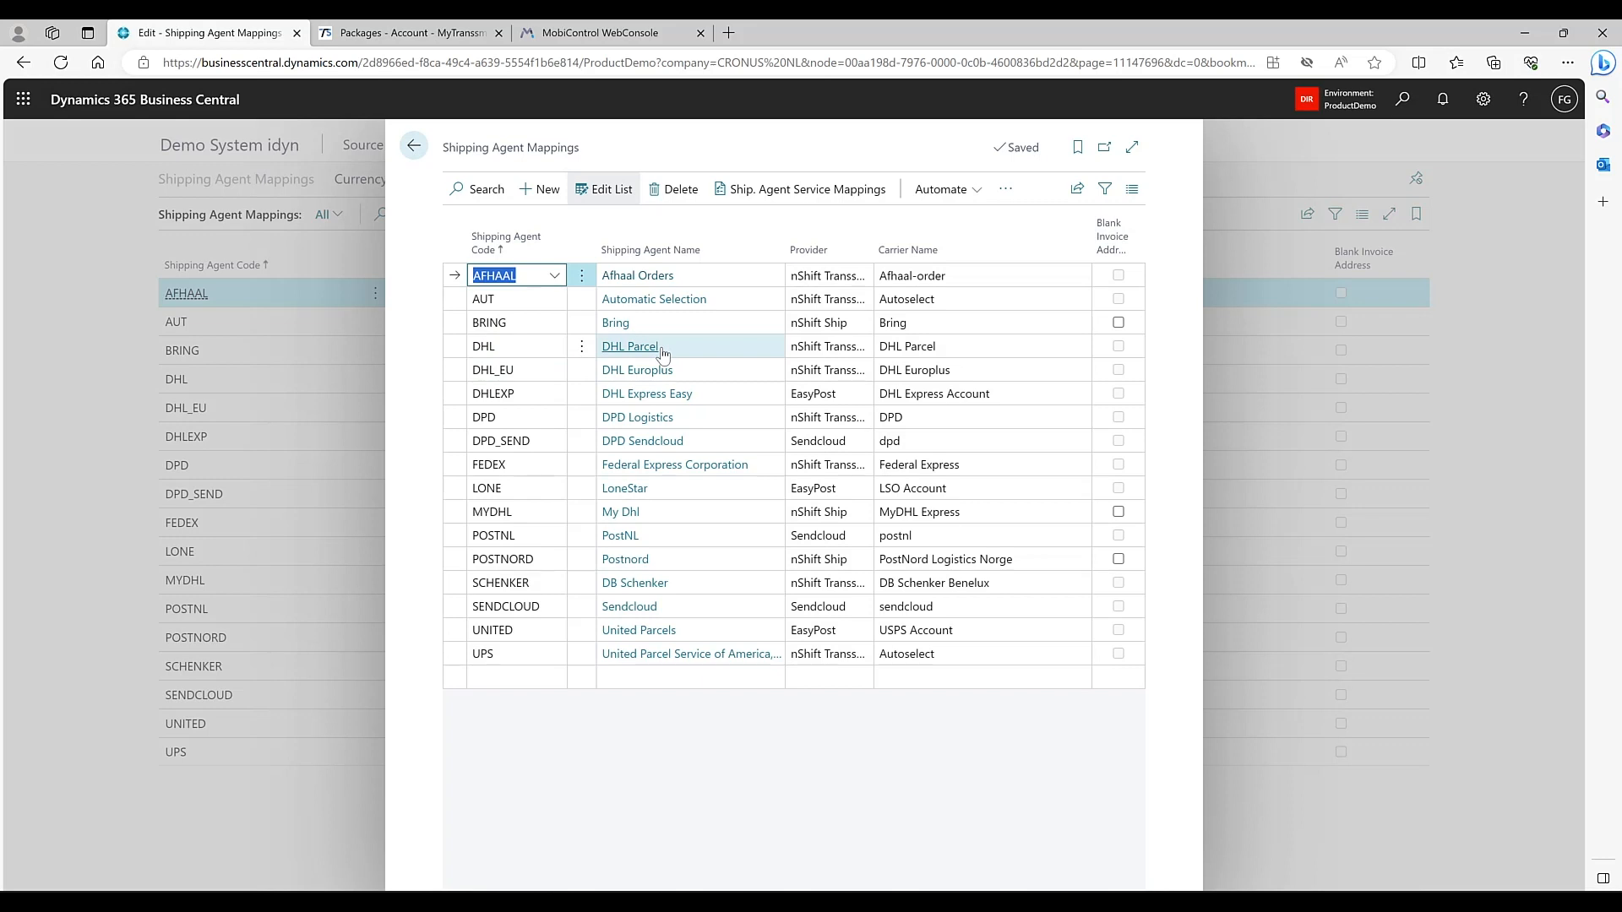
{"action": "left_click", "coordinate": [968, 354]}
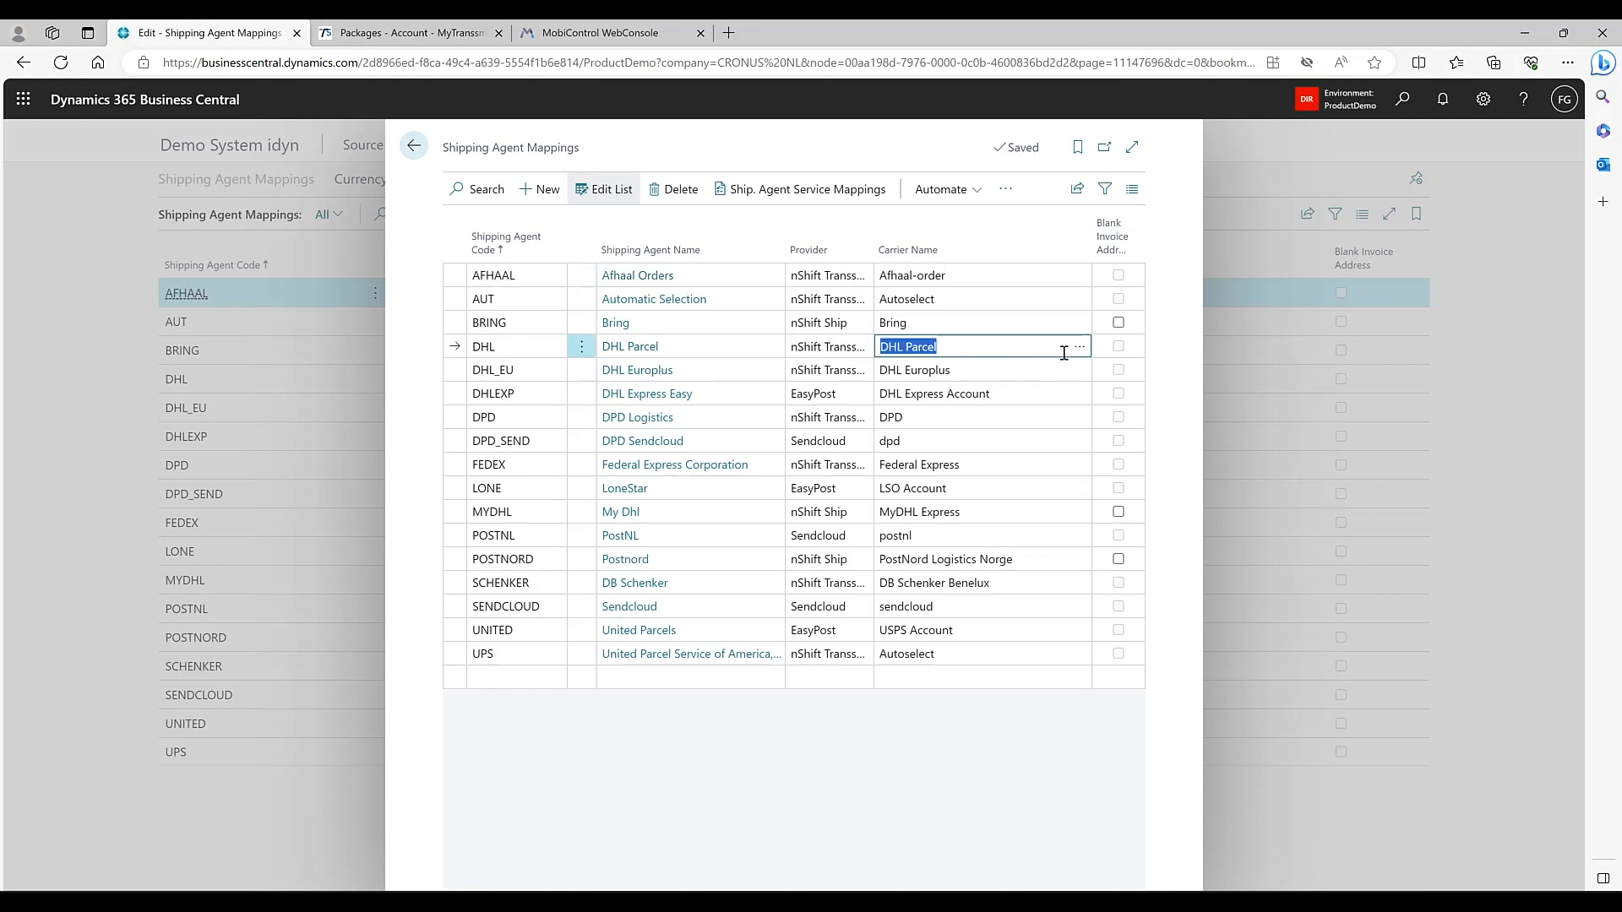
{"action": "left_click", "coordinate": [1080, 352]}
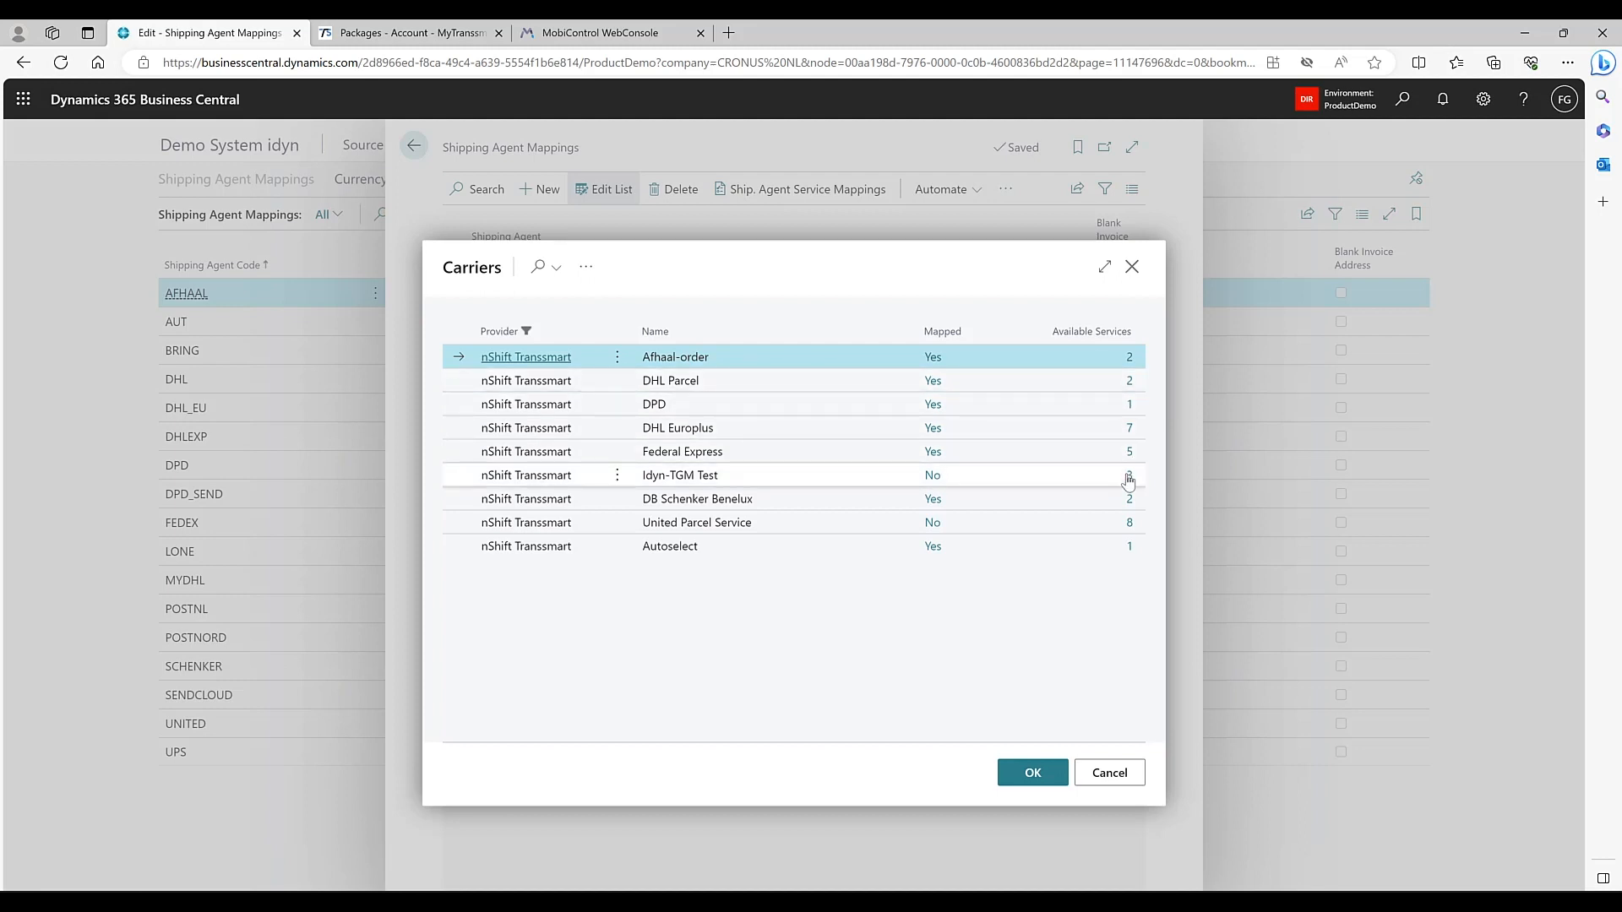
{"action": "left_click", "coordinate": [1112, 771]}
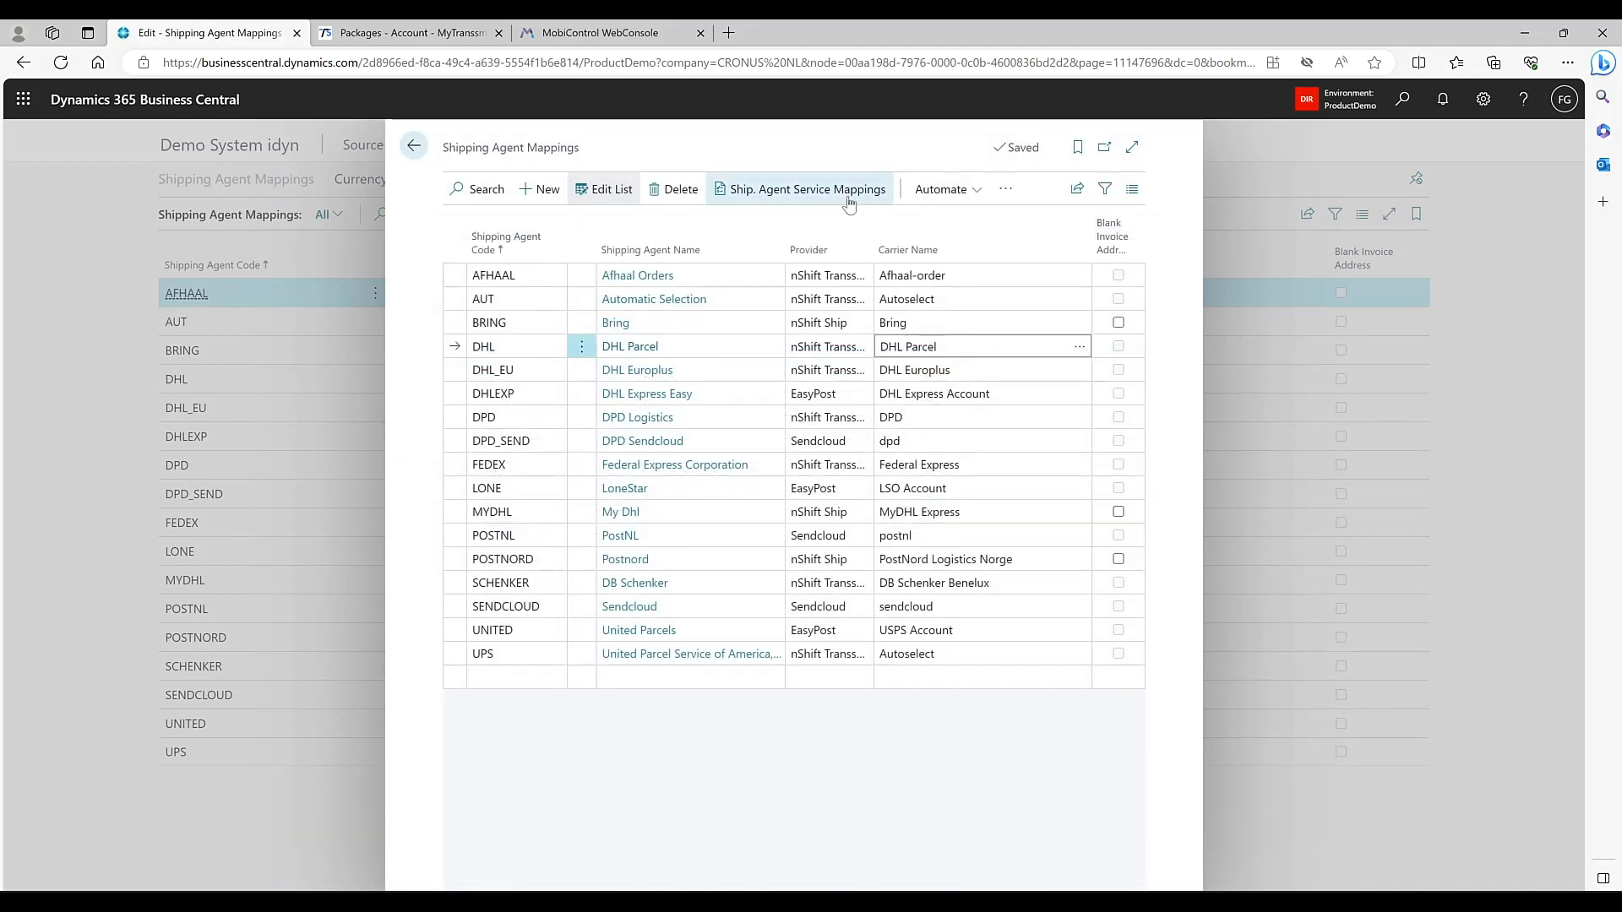
View the DHL agent's service mappings and the booking profiles available for the EUROPLUS service, then return to the agent mappings.
{"action": "left_click", "coordinate": [848, 203]}
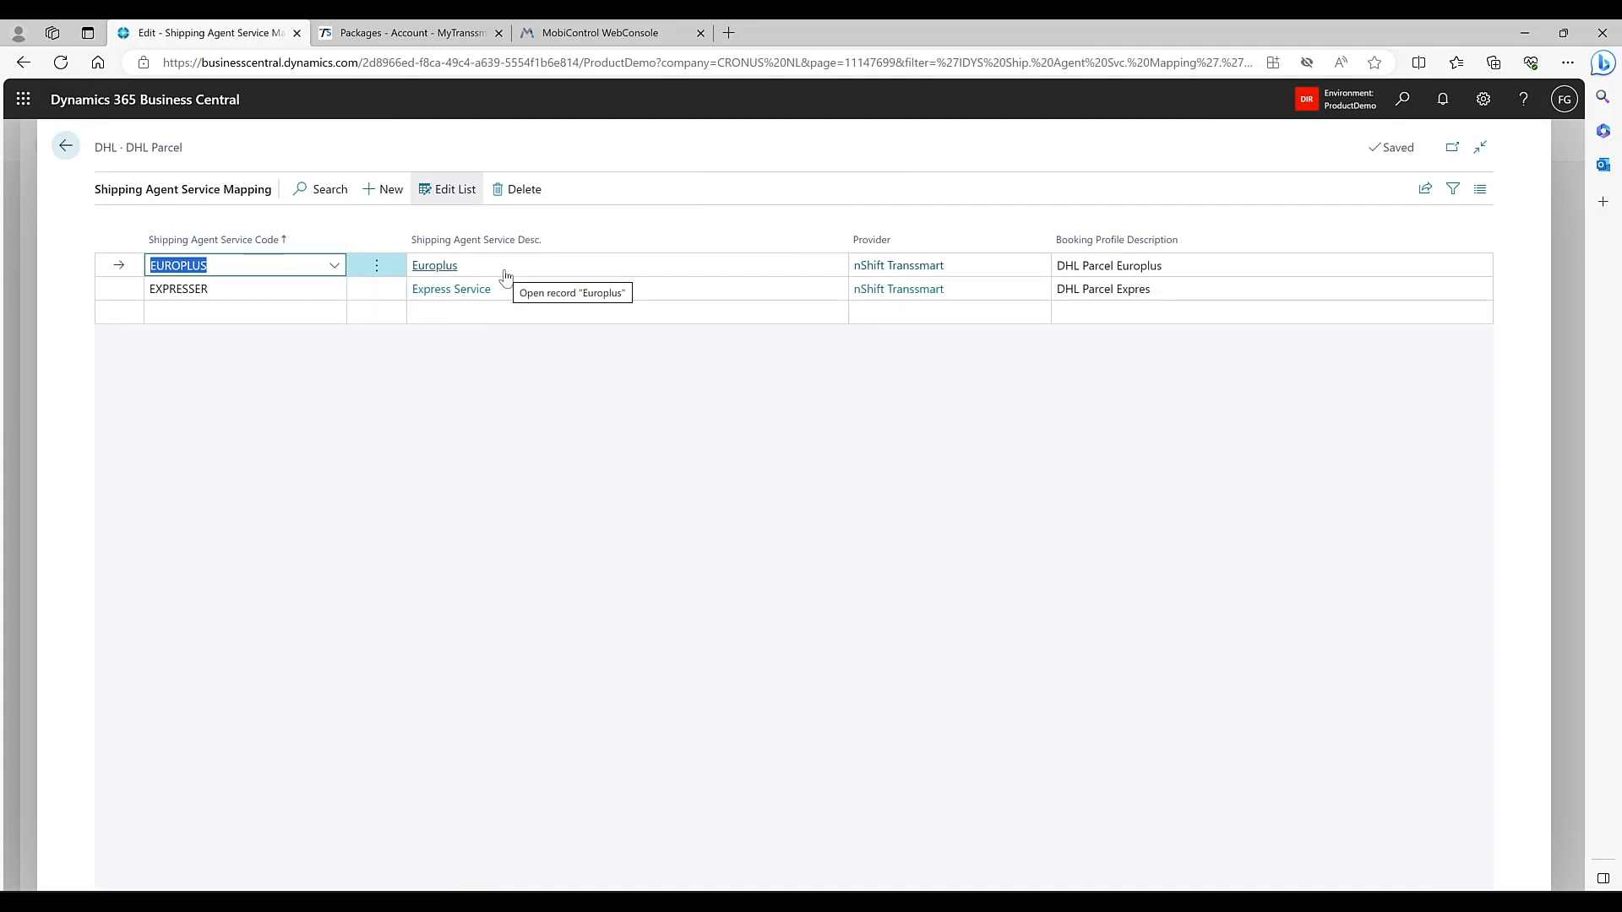
{"action": "left_click", "coordinate": [1234, 265]}
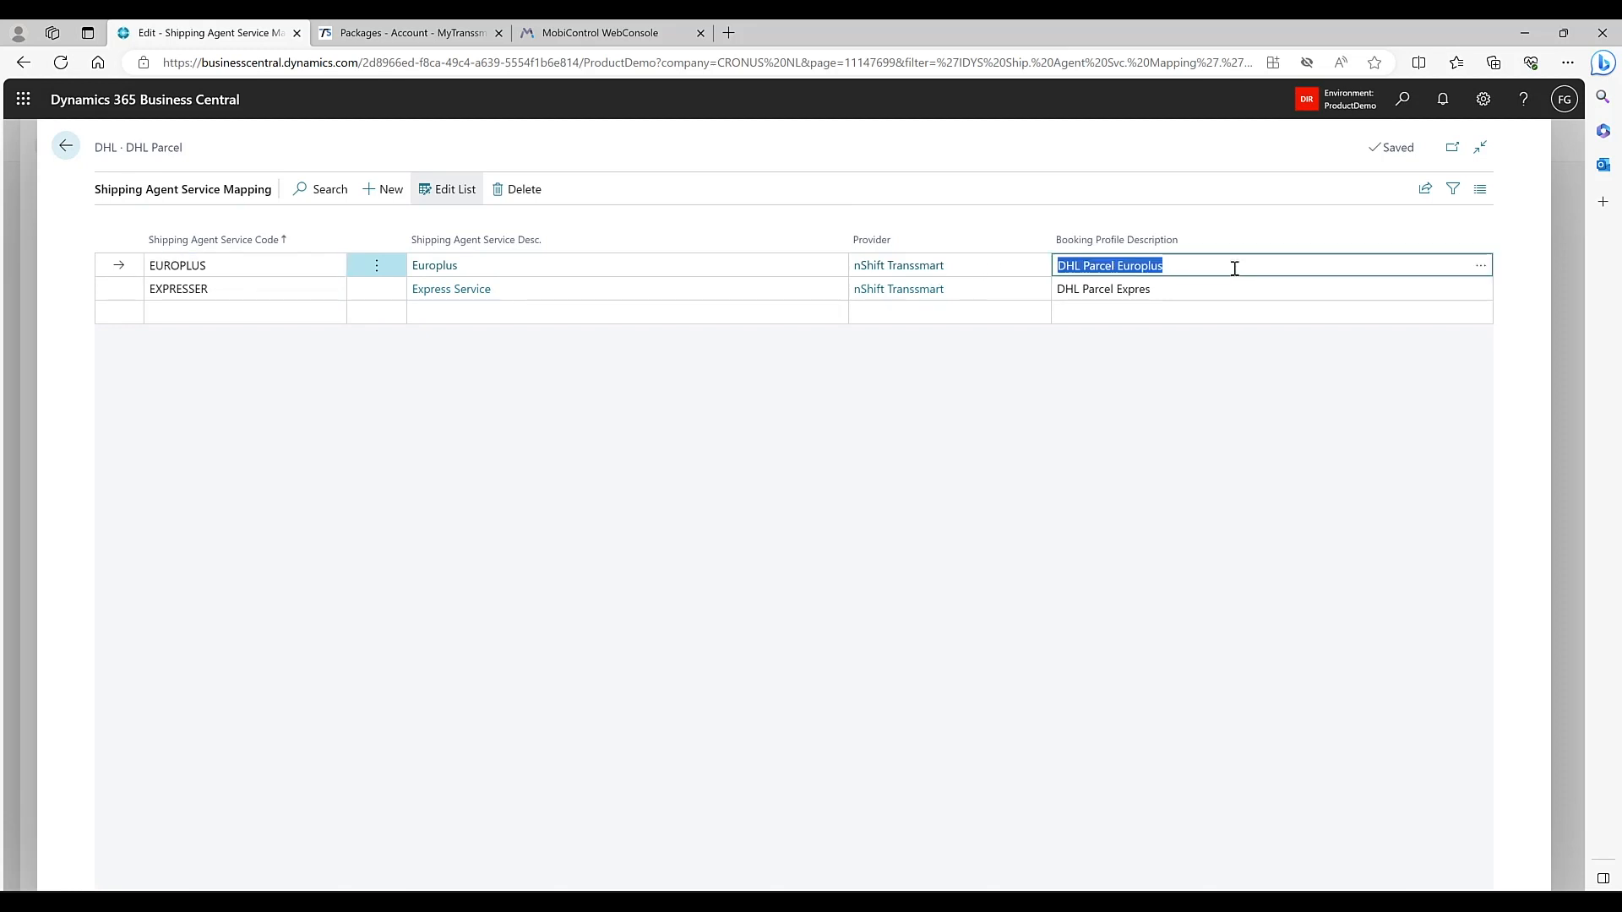
{"action": "left_click", "coordinate": [1481, 268]}
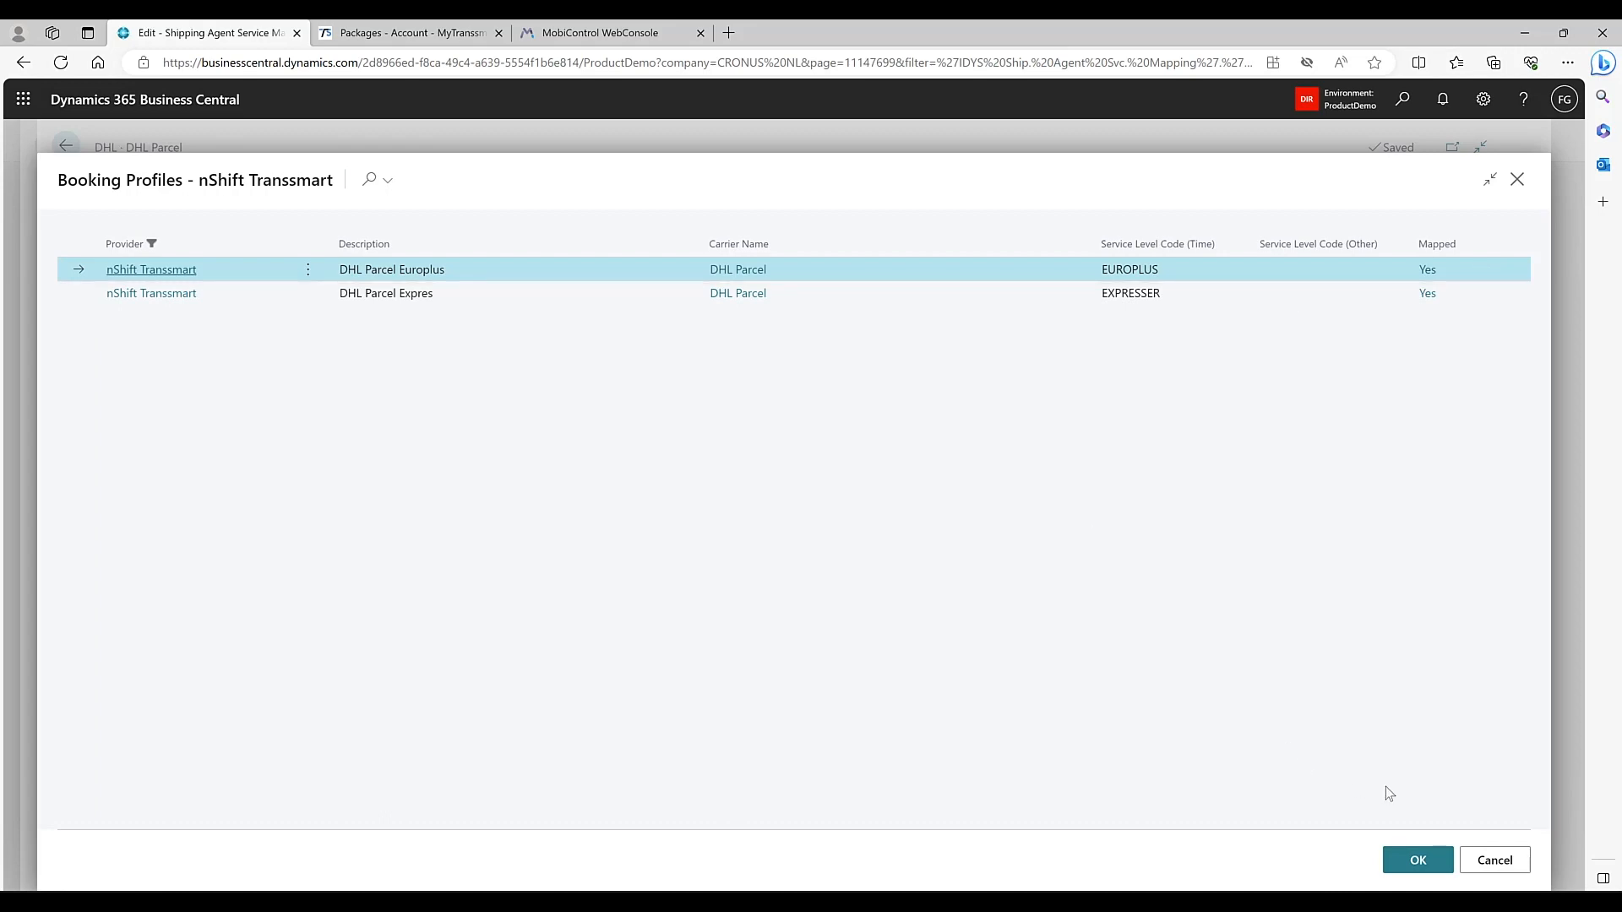
{"action": "left_click", "coordinate": [1492, 860]}
{"action": "key", "text": "Escape"}
{"action": "key", "text": "Escape"}
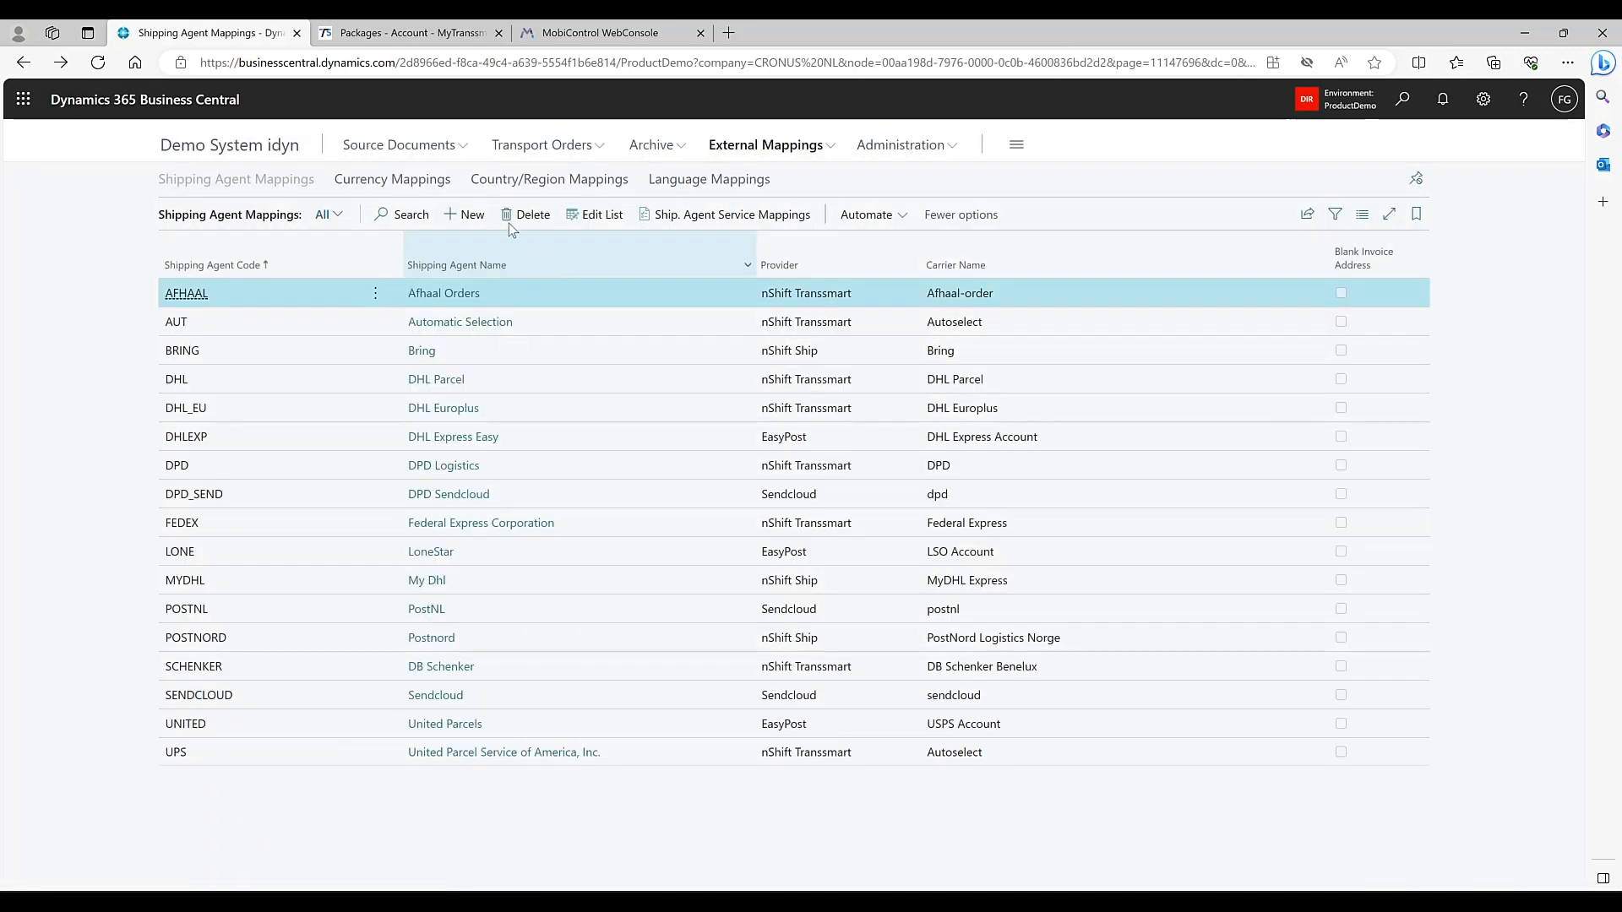
Review the currency, country/region and language mappings.
{"action": "left_click", "coordinate": [426, 179]}
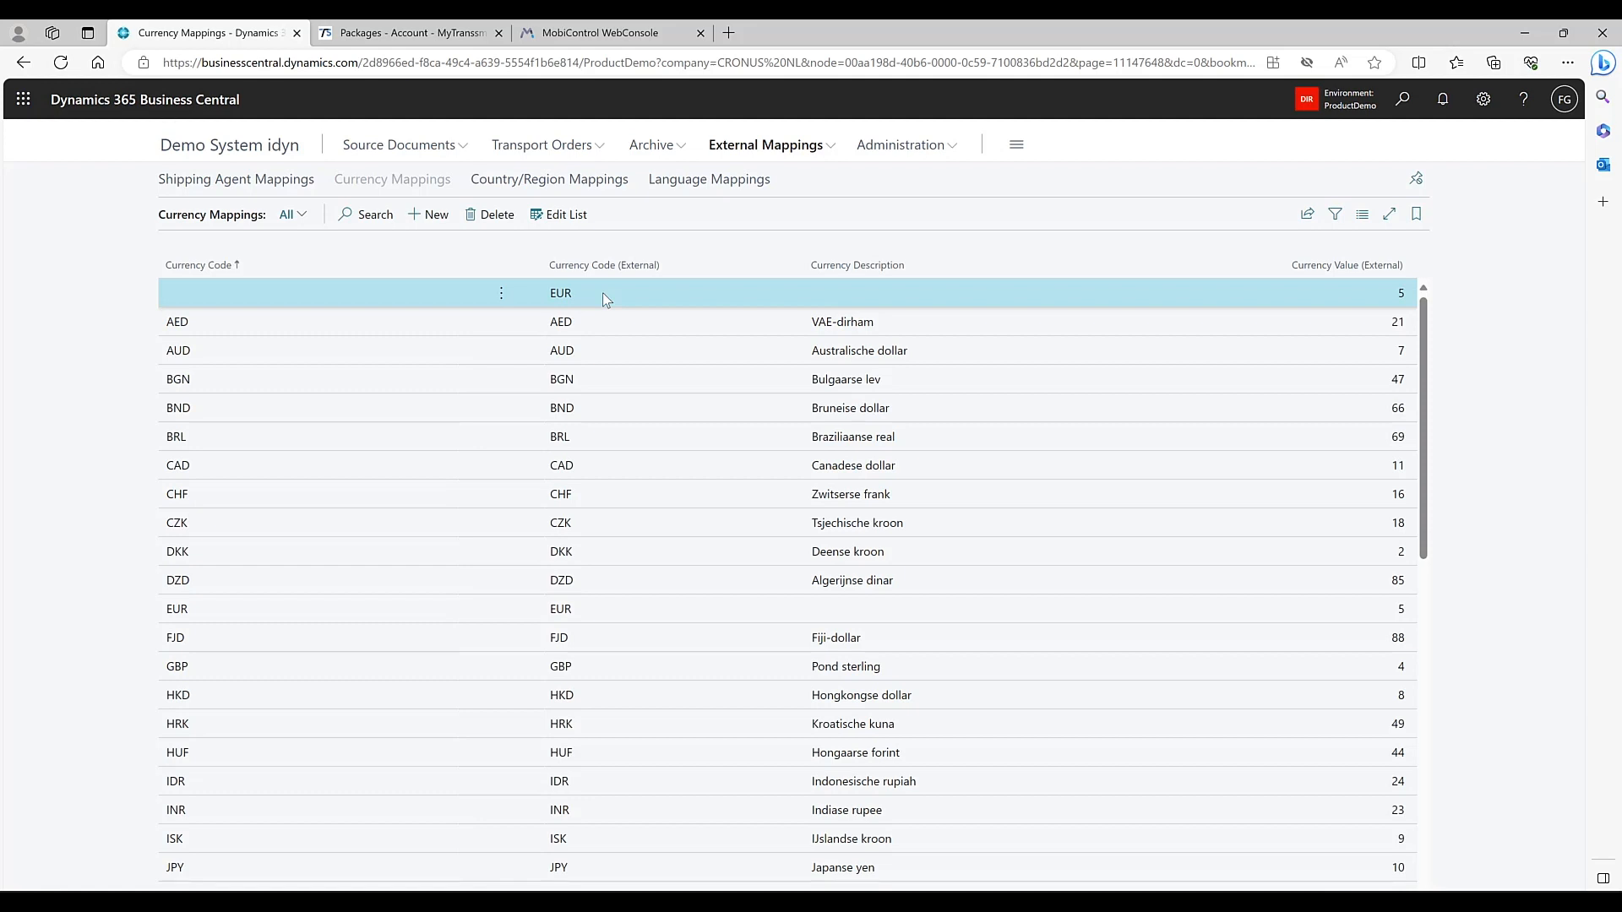
{"action": "left_click", "coordinate": [591, 184]}
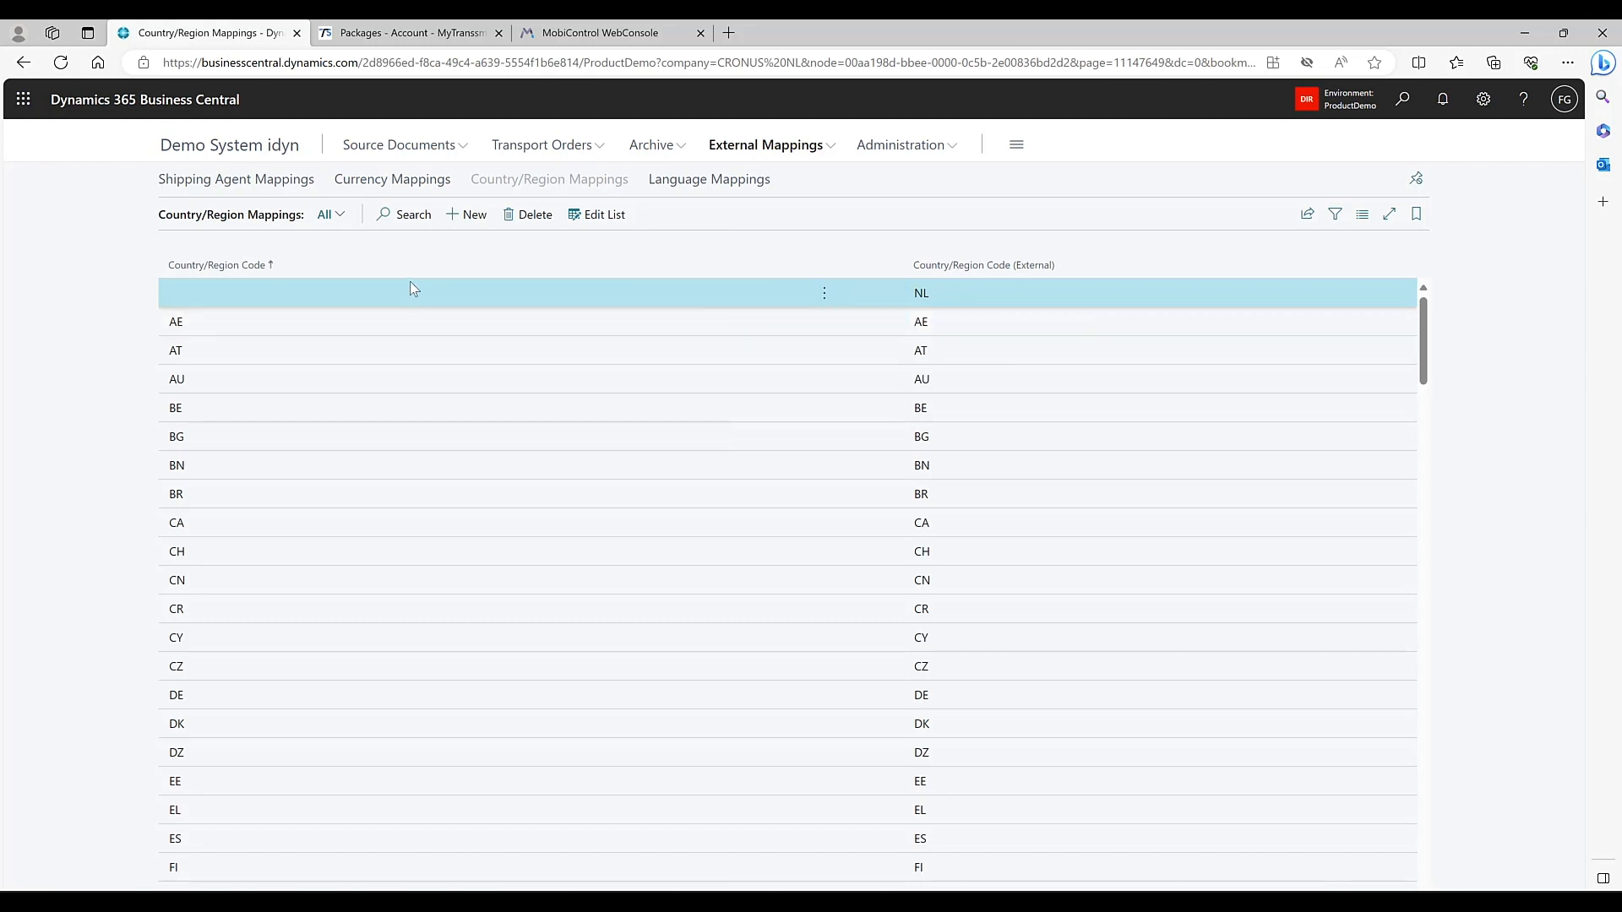
{"action": "left_click", "coordinate": [724, 187]}
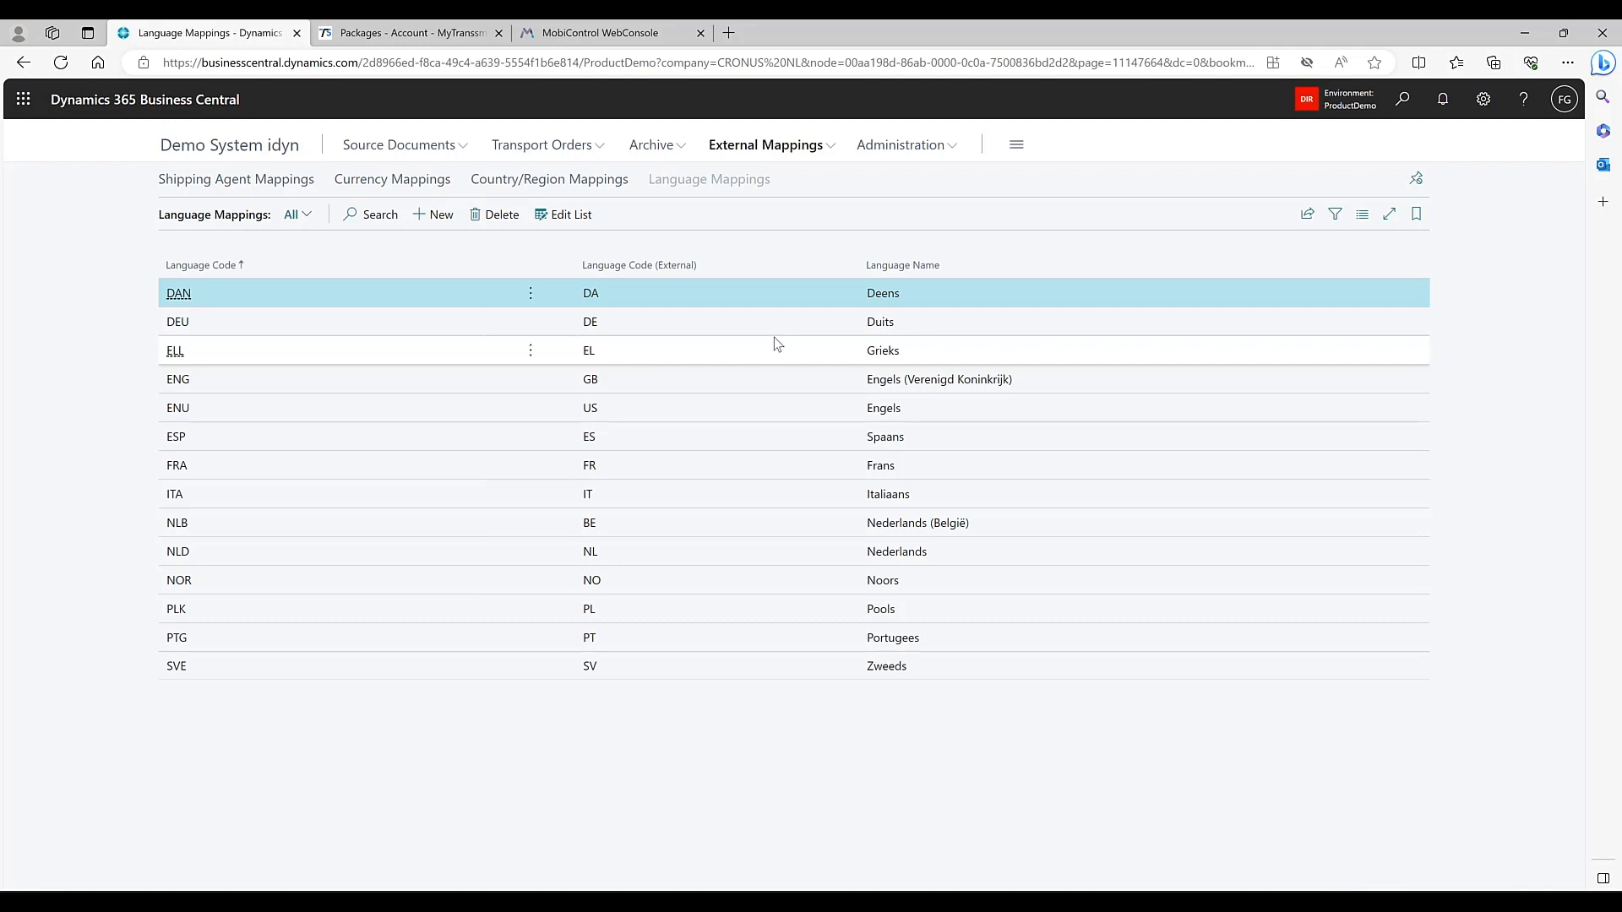
{"action": "key", "text": "Escape"}
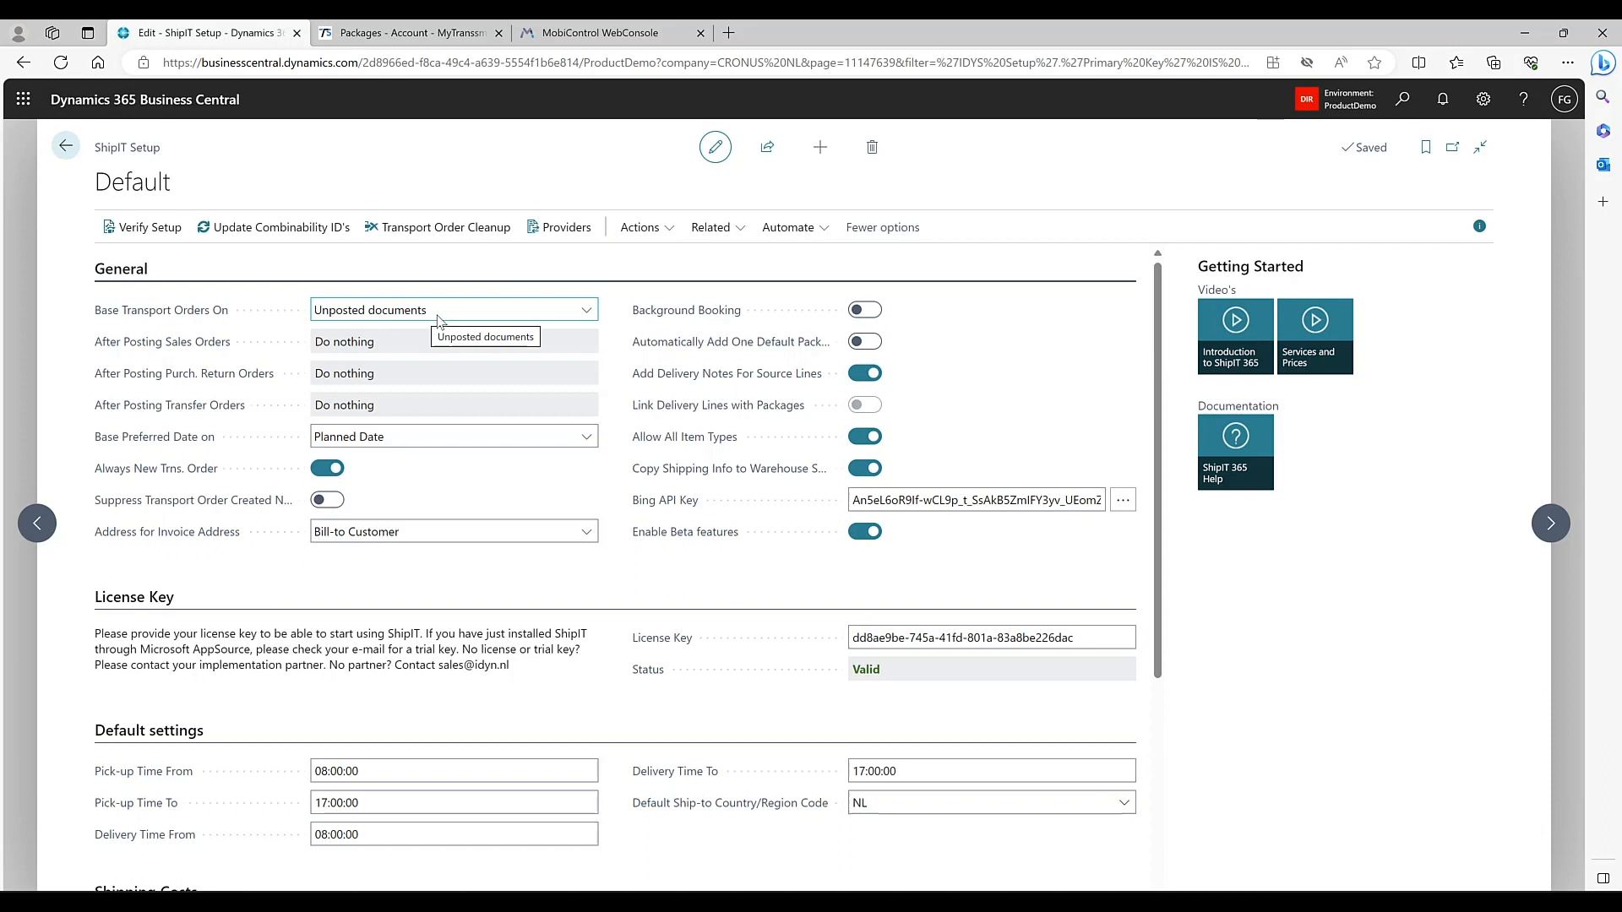
Open the first sales order with status Open for Adatum Corporation from the Sales Orders list.
{"action": "left_click", "coordinate": [292, 146]}
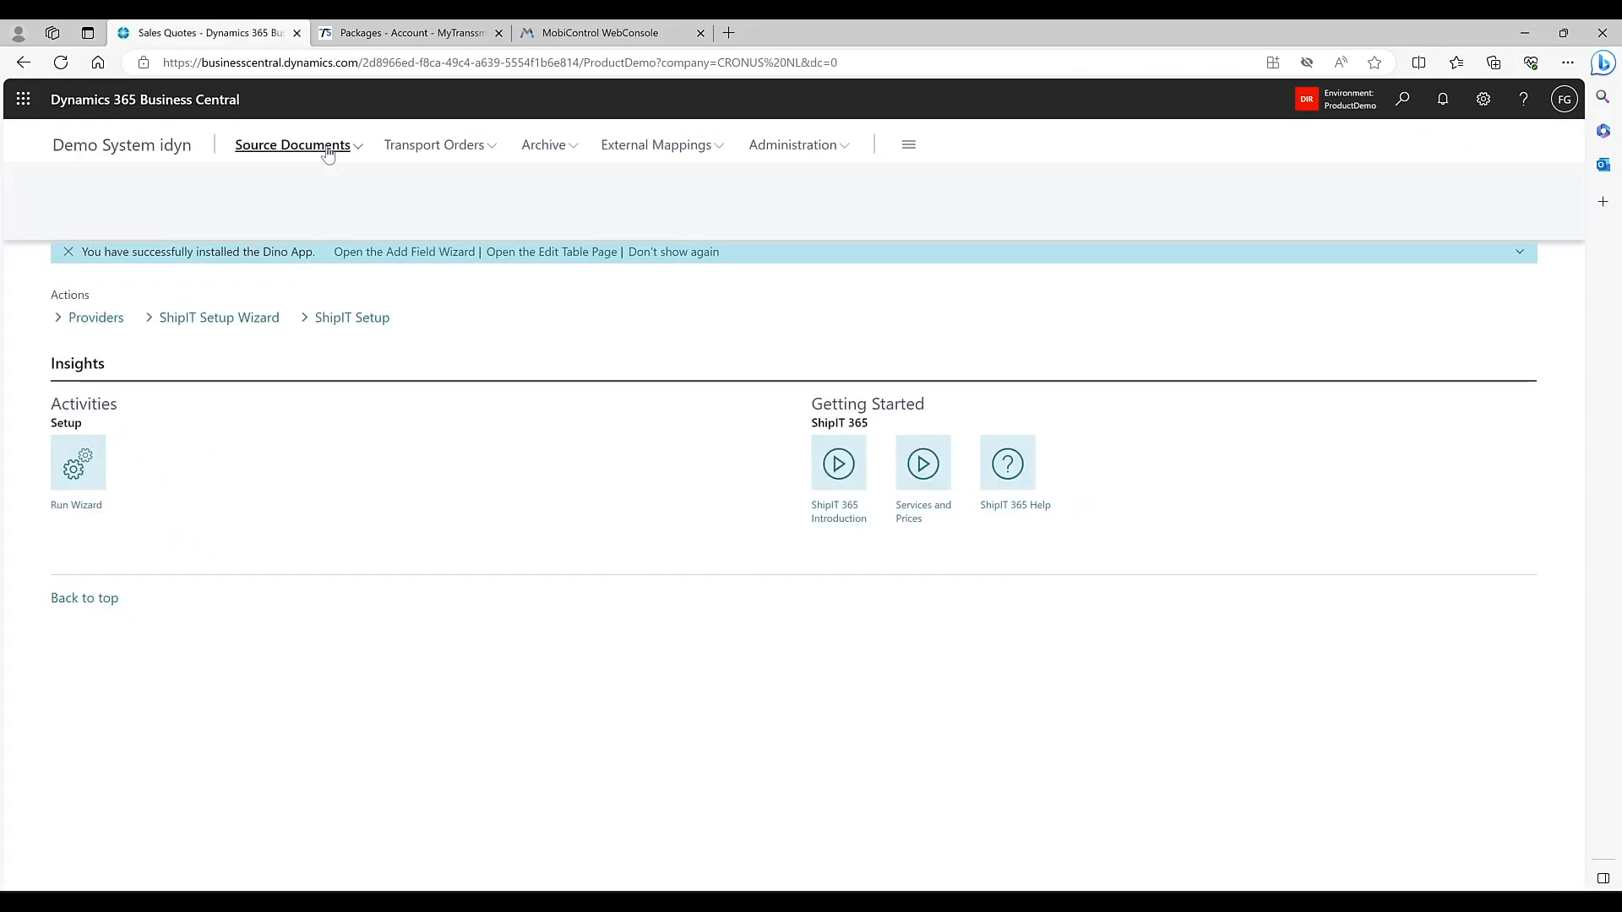
{"action": "left_click", "coordinate": [203, 181]}
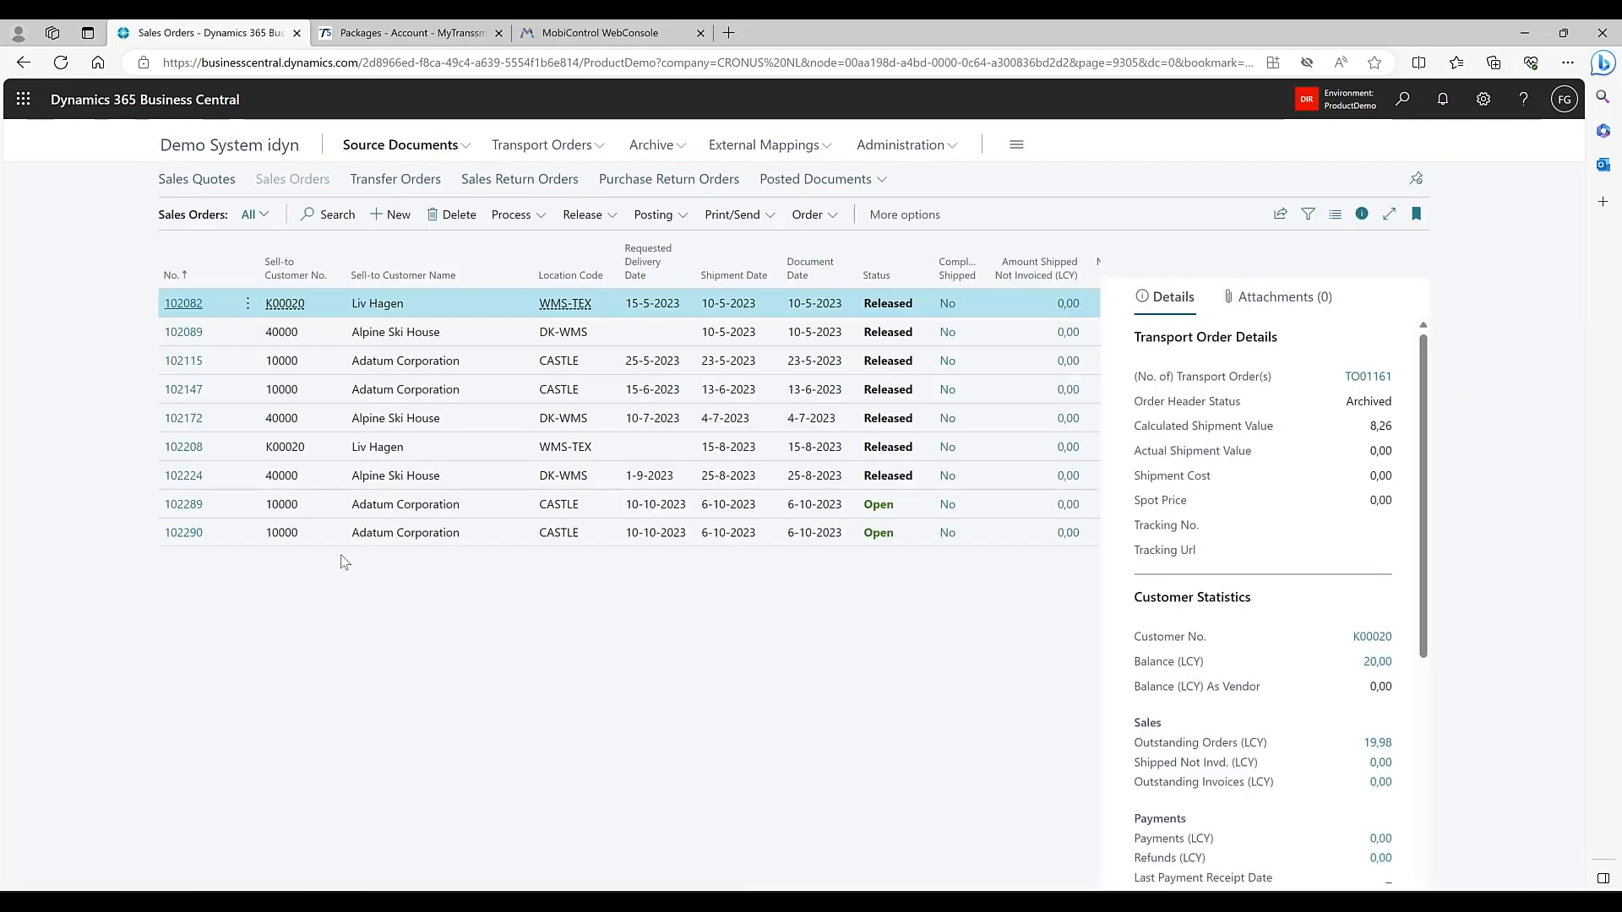
{"action": "left_click", "coordinate": [191, 506]}
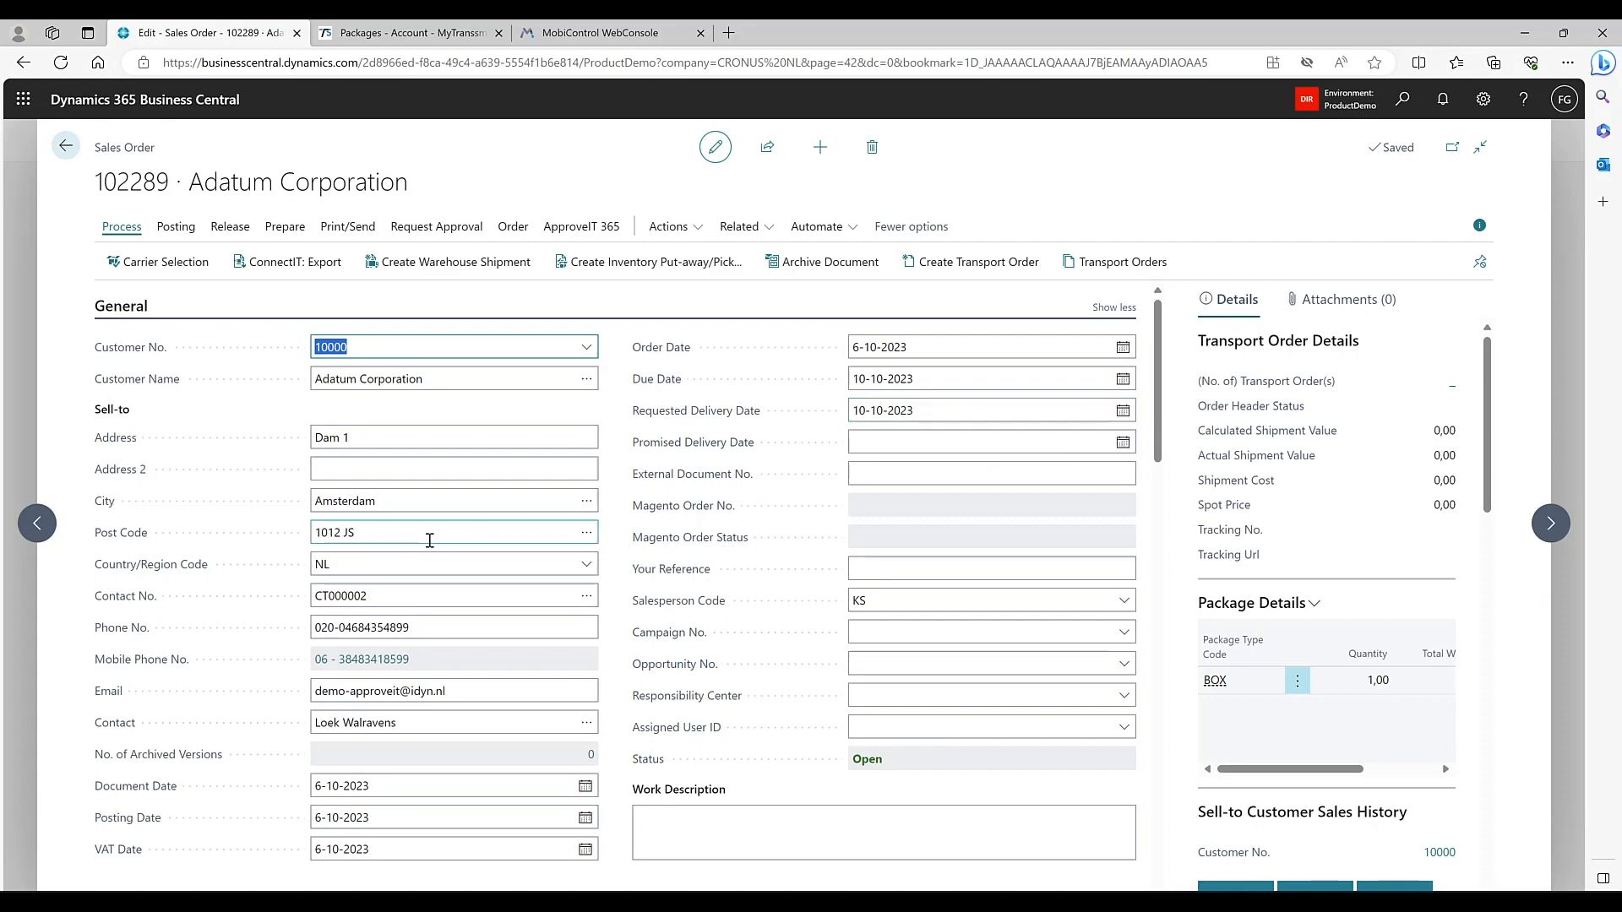
Review the sales order's lines and packages, and view the package types available for the BOX package line without changing it.
{"action": "scroll", "coordinate": [429, 539], "scroll_direction": "down", "scroll_amount": 5}
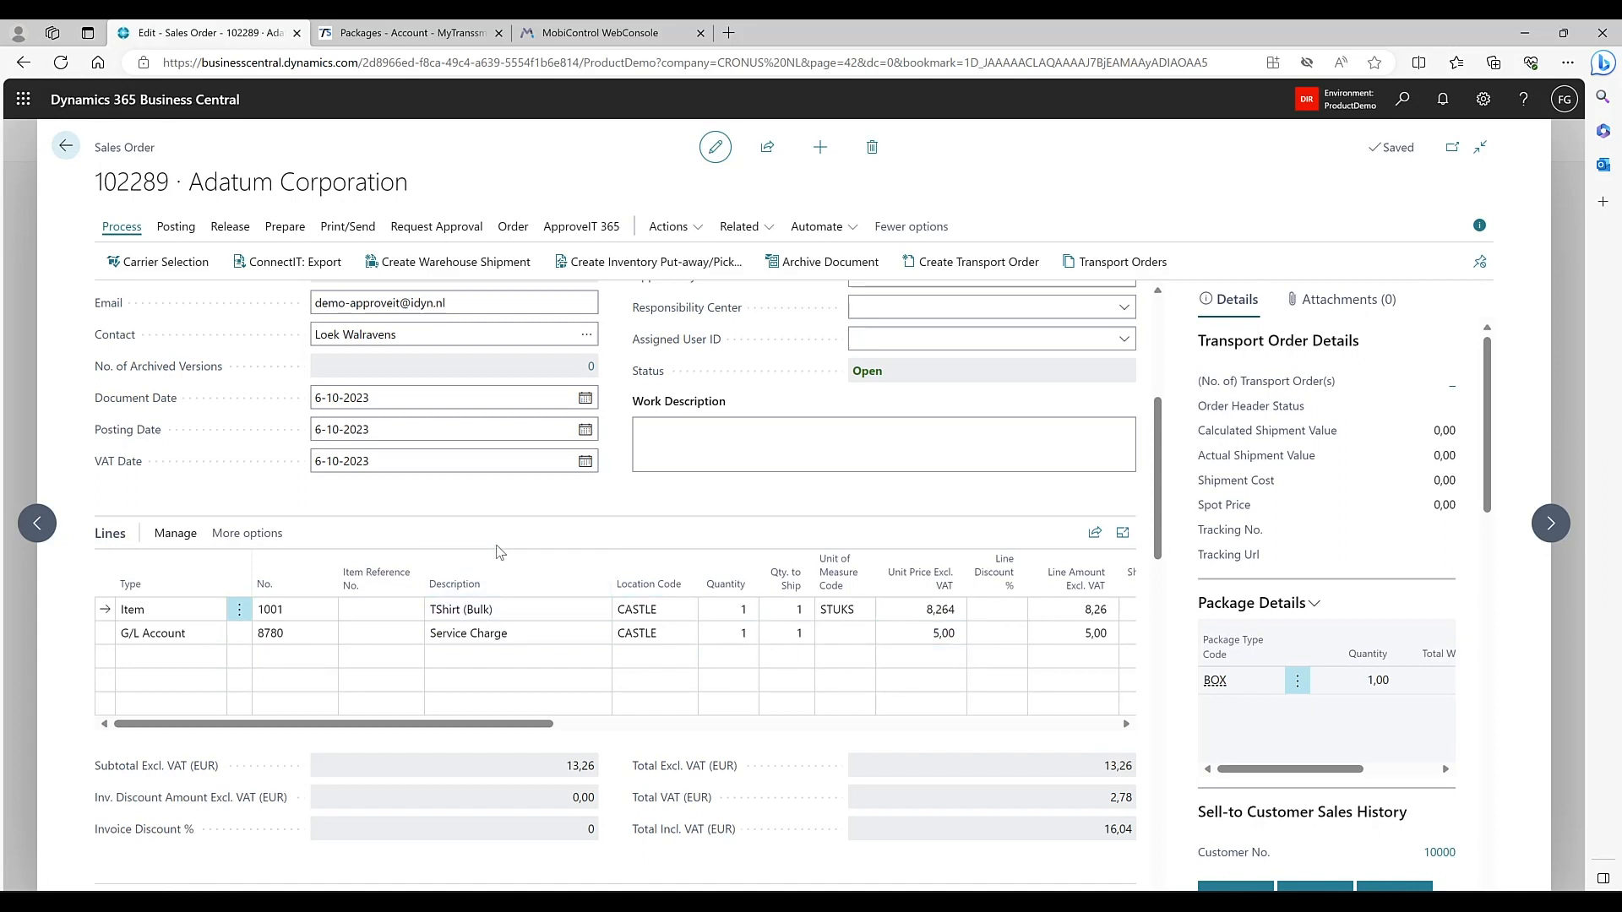
{"action": "scroll", "coordinate": [489, 496], "scroll_direction": "down", "scroll_amount": 3}
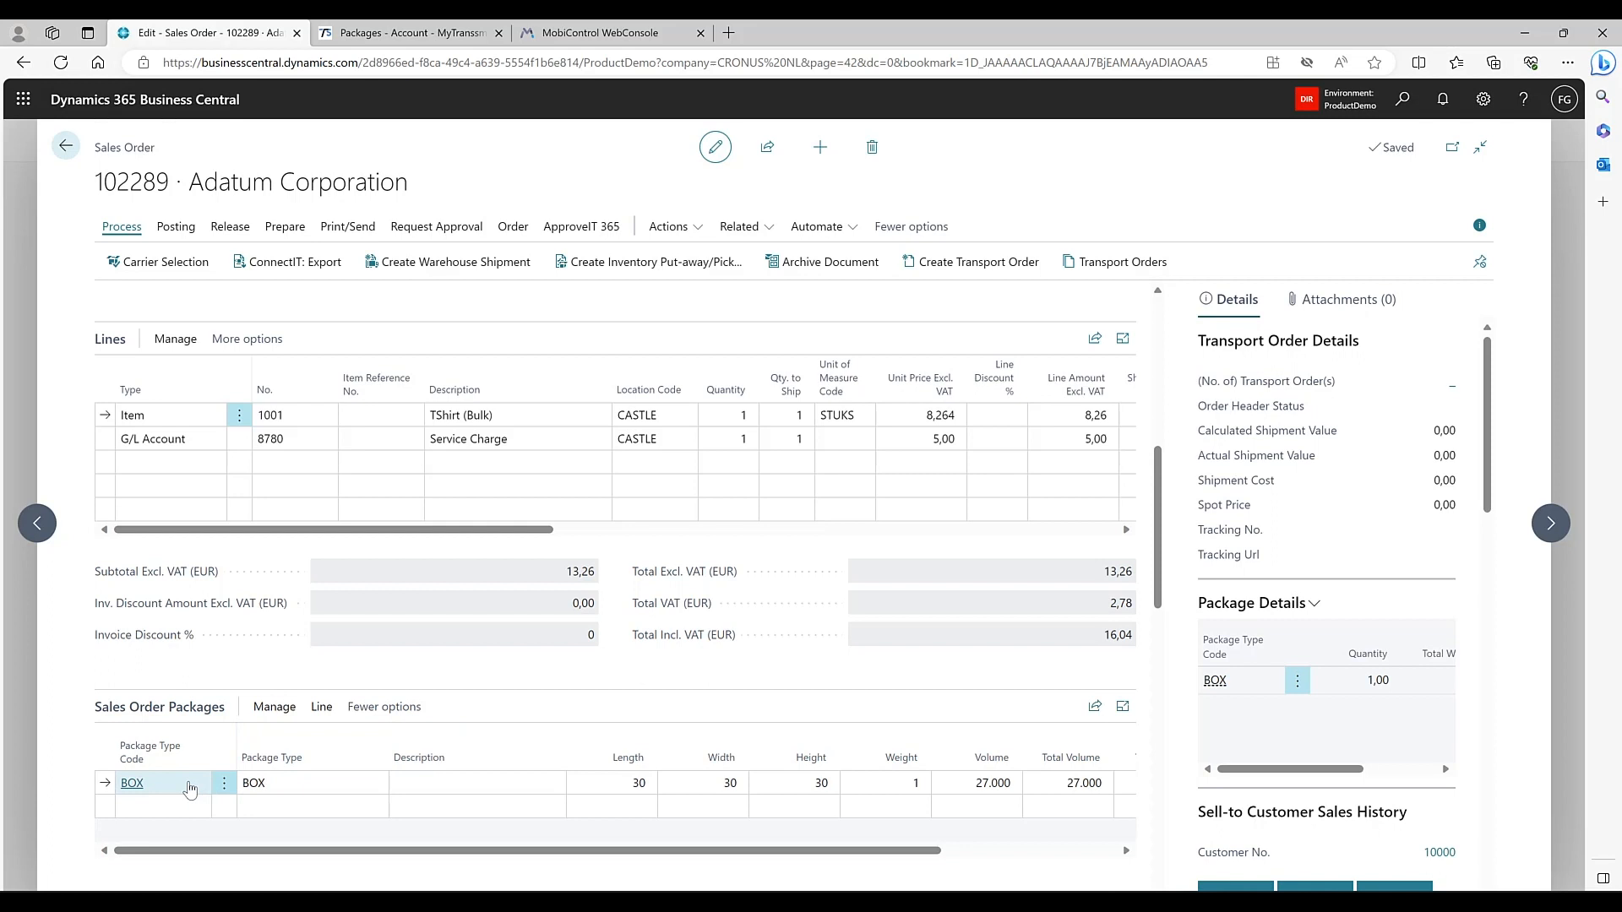
{"action": "left_click", "coordinate": [188, 784]}
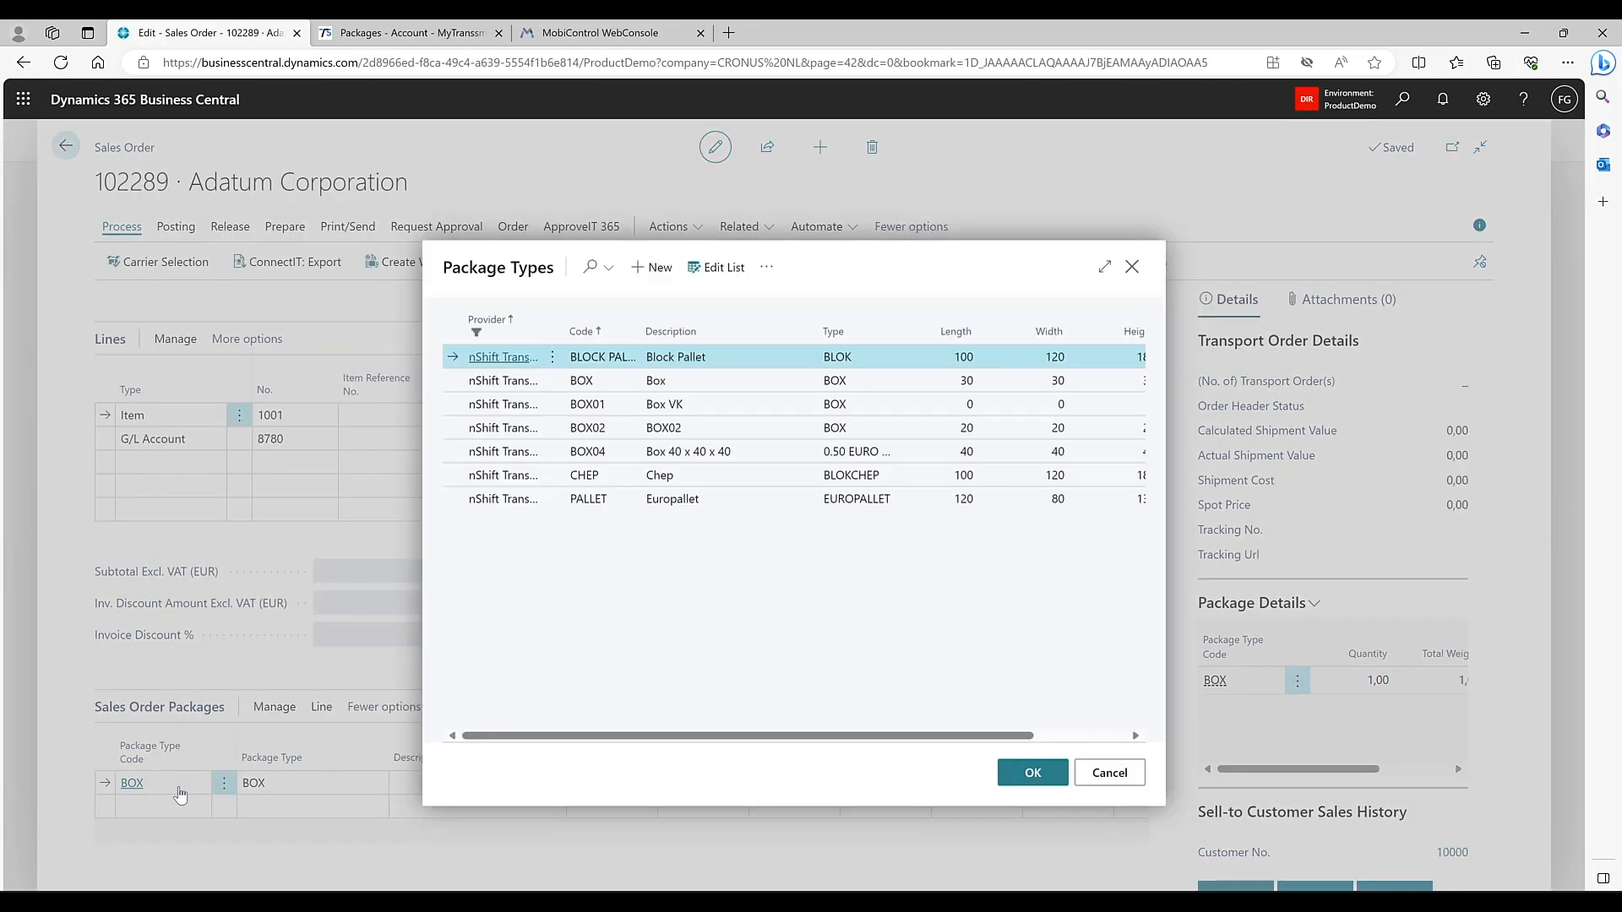
{"action": "left_click", "coordinate": [1100, 773]}
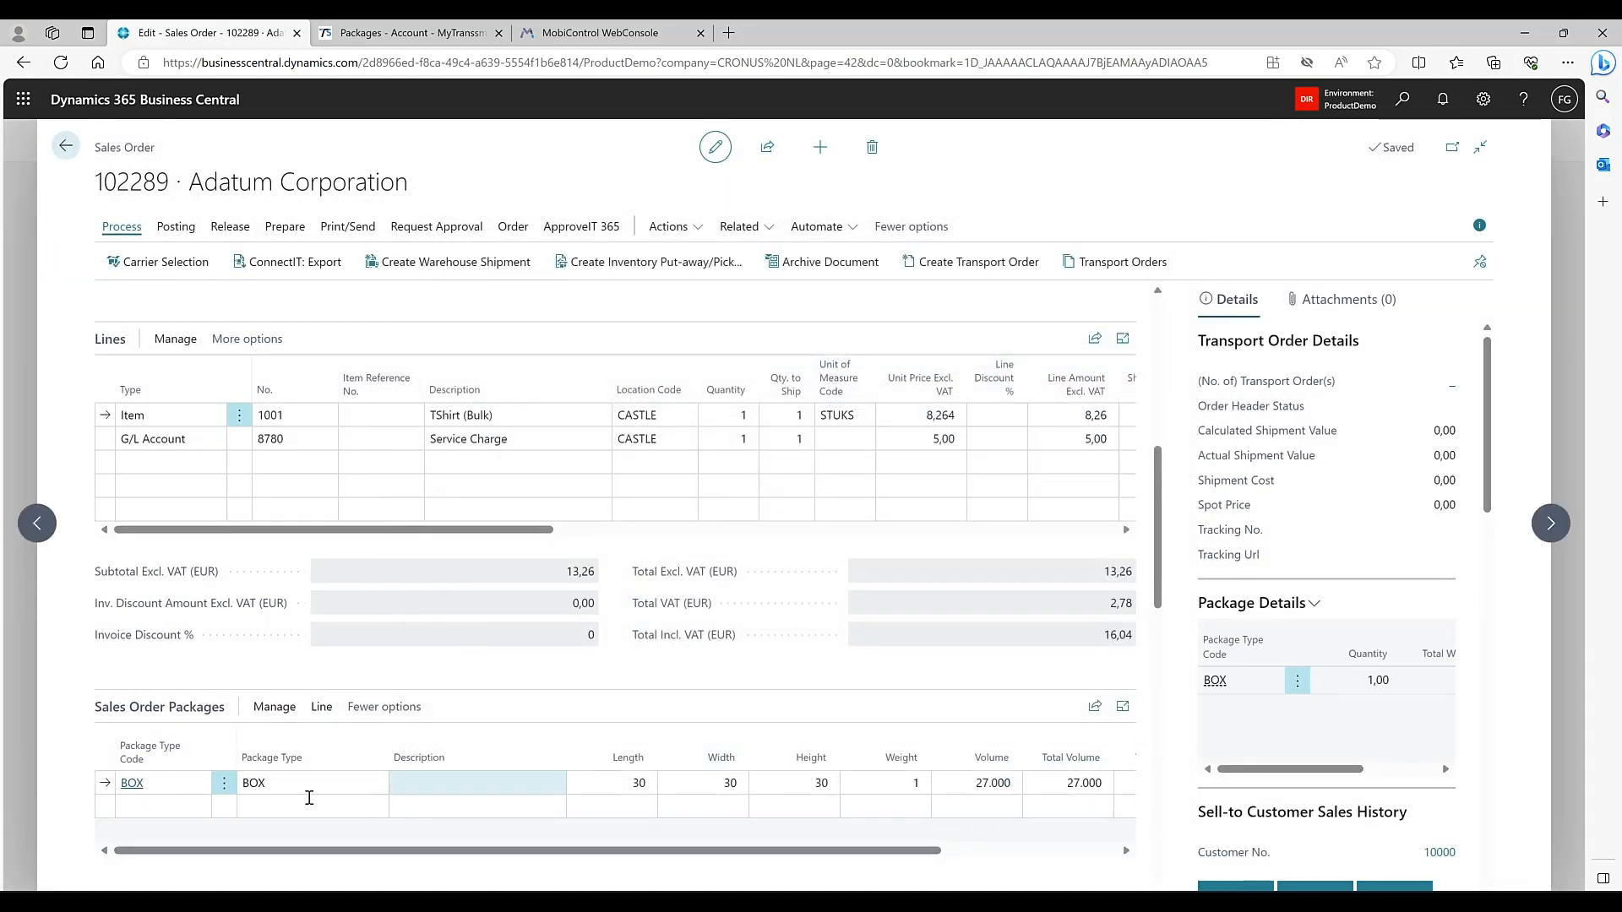
{"action": "left_click", "coordinate": [312, 792]}
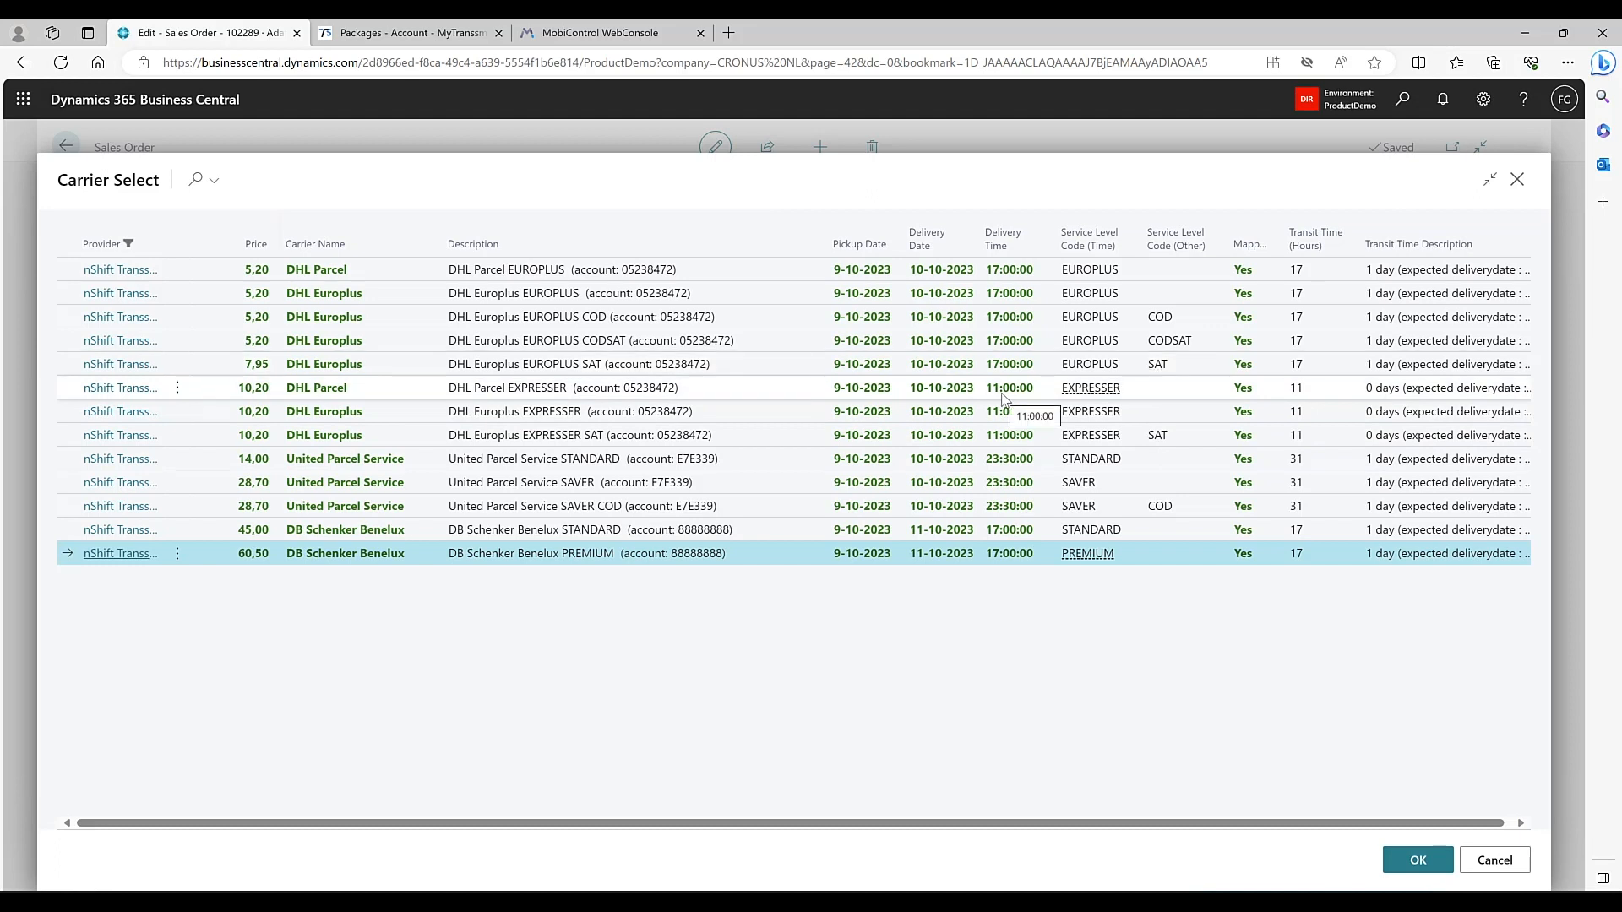
Select the DHL Parcel EXPRESSER option as the sales order's carrier and check the resulting agent and service under Shipping and Billing.
{"action": "left_click", "coordinate": [617, 393]}
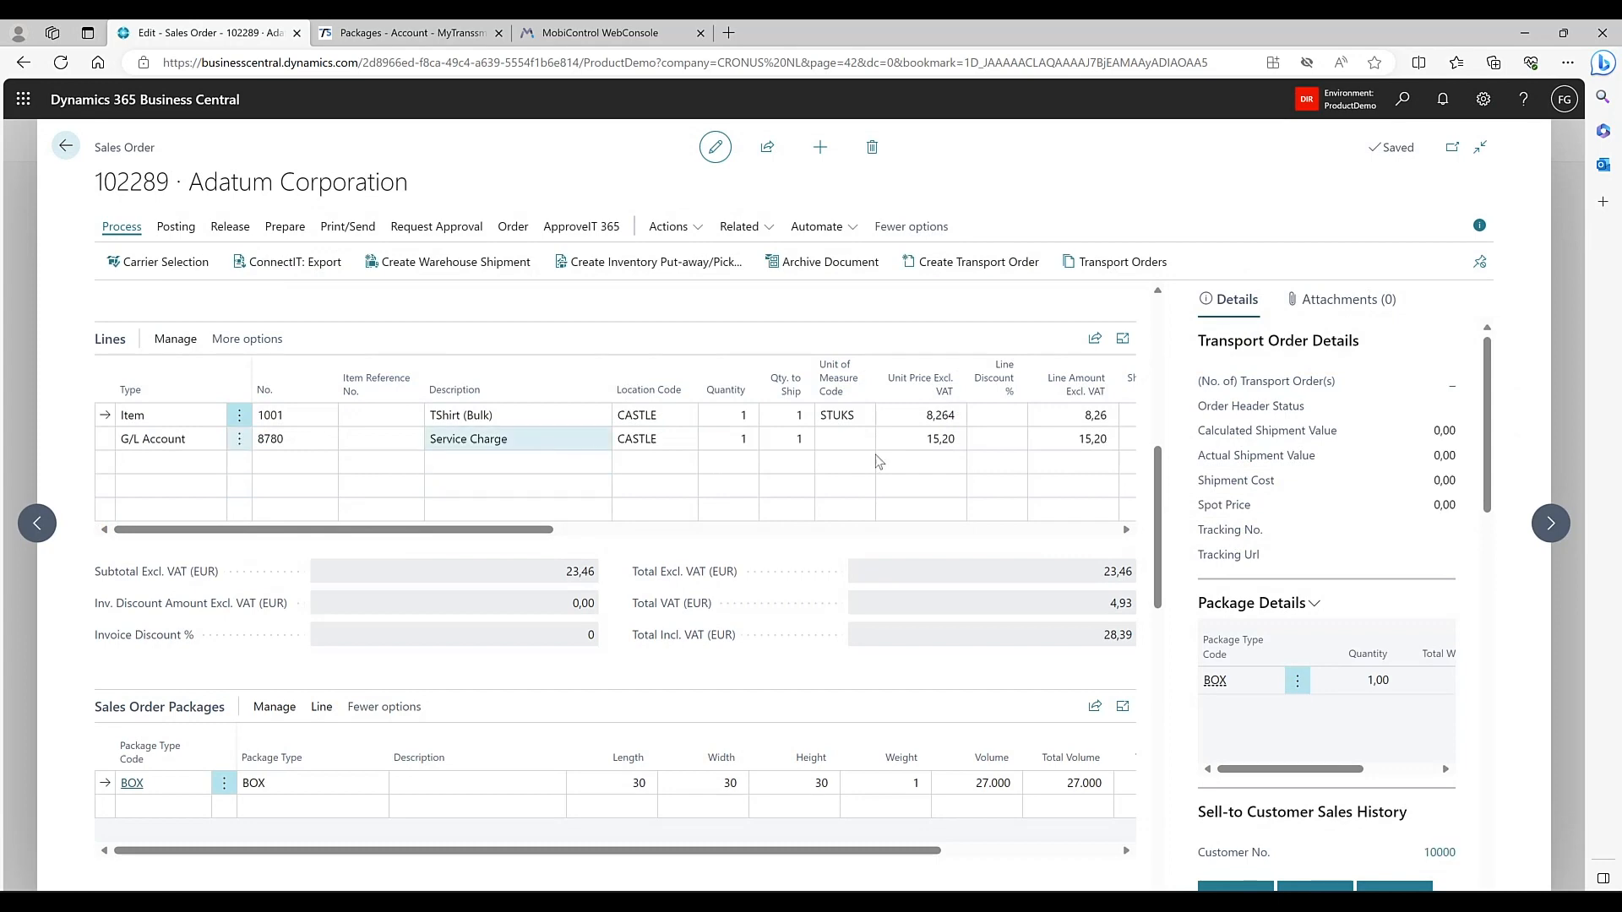
{"action": "scroll", "coordinate": [642, 650], "scroll_direction": "down", "scroll_amount": 3}
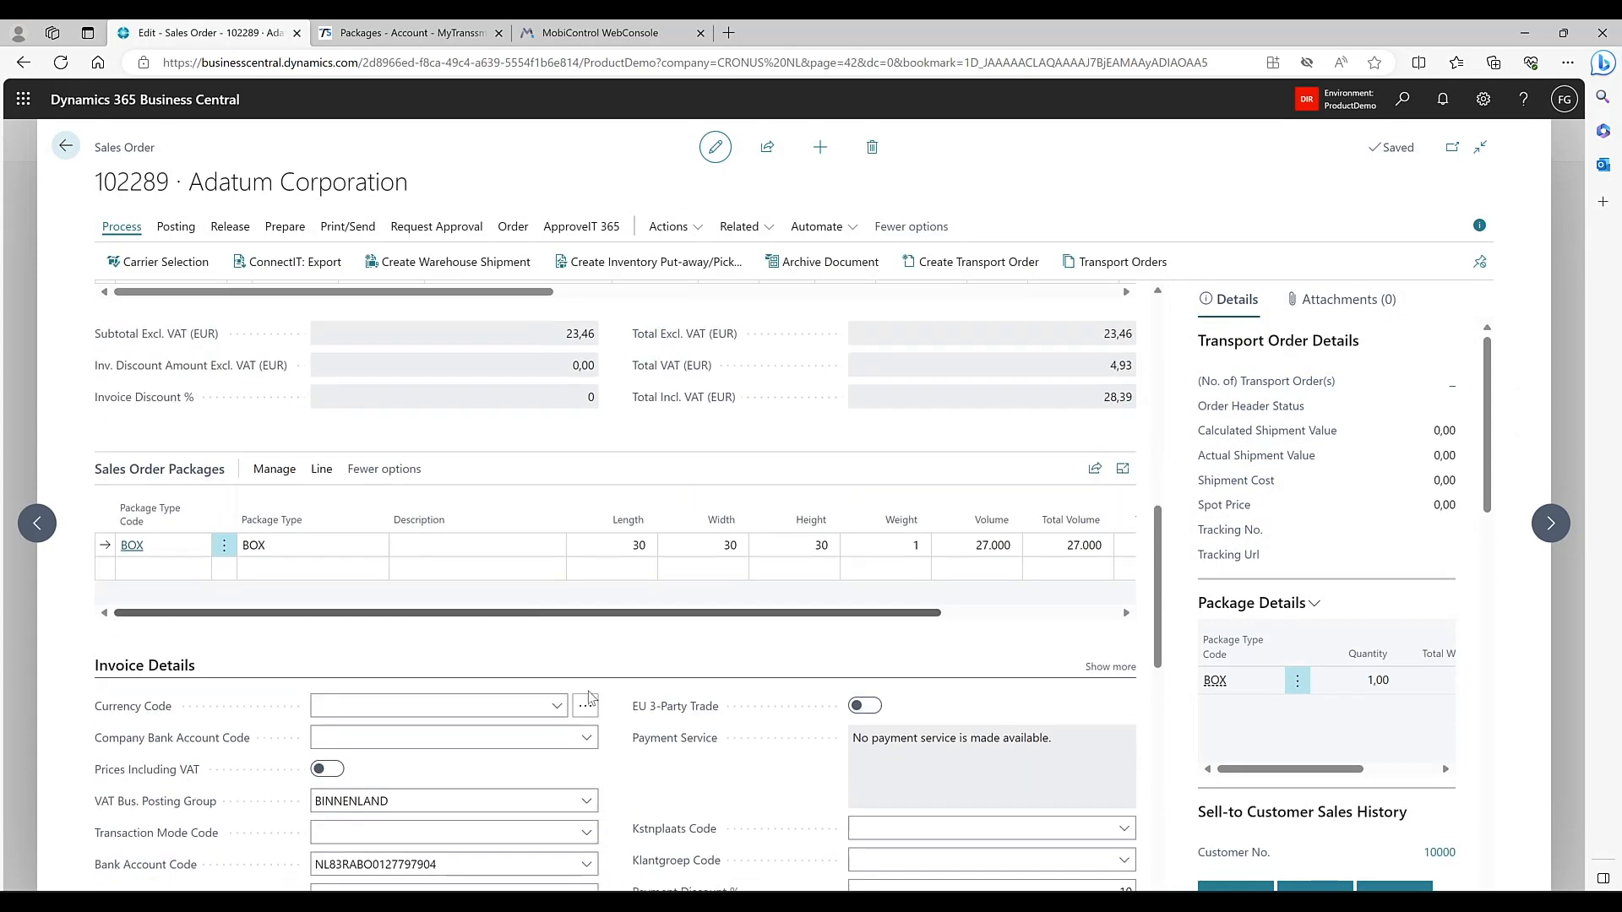
{"action": "scroll", "coordinate": [589, 697], "scroll_direction": "down", "scroll_amount": 5}
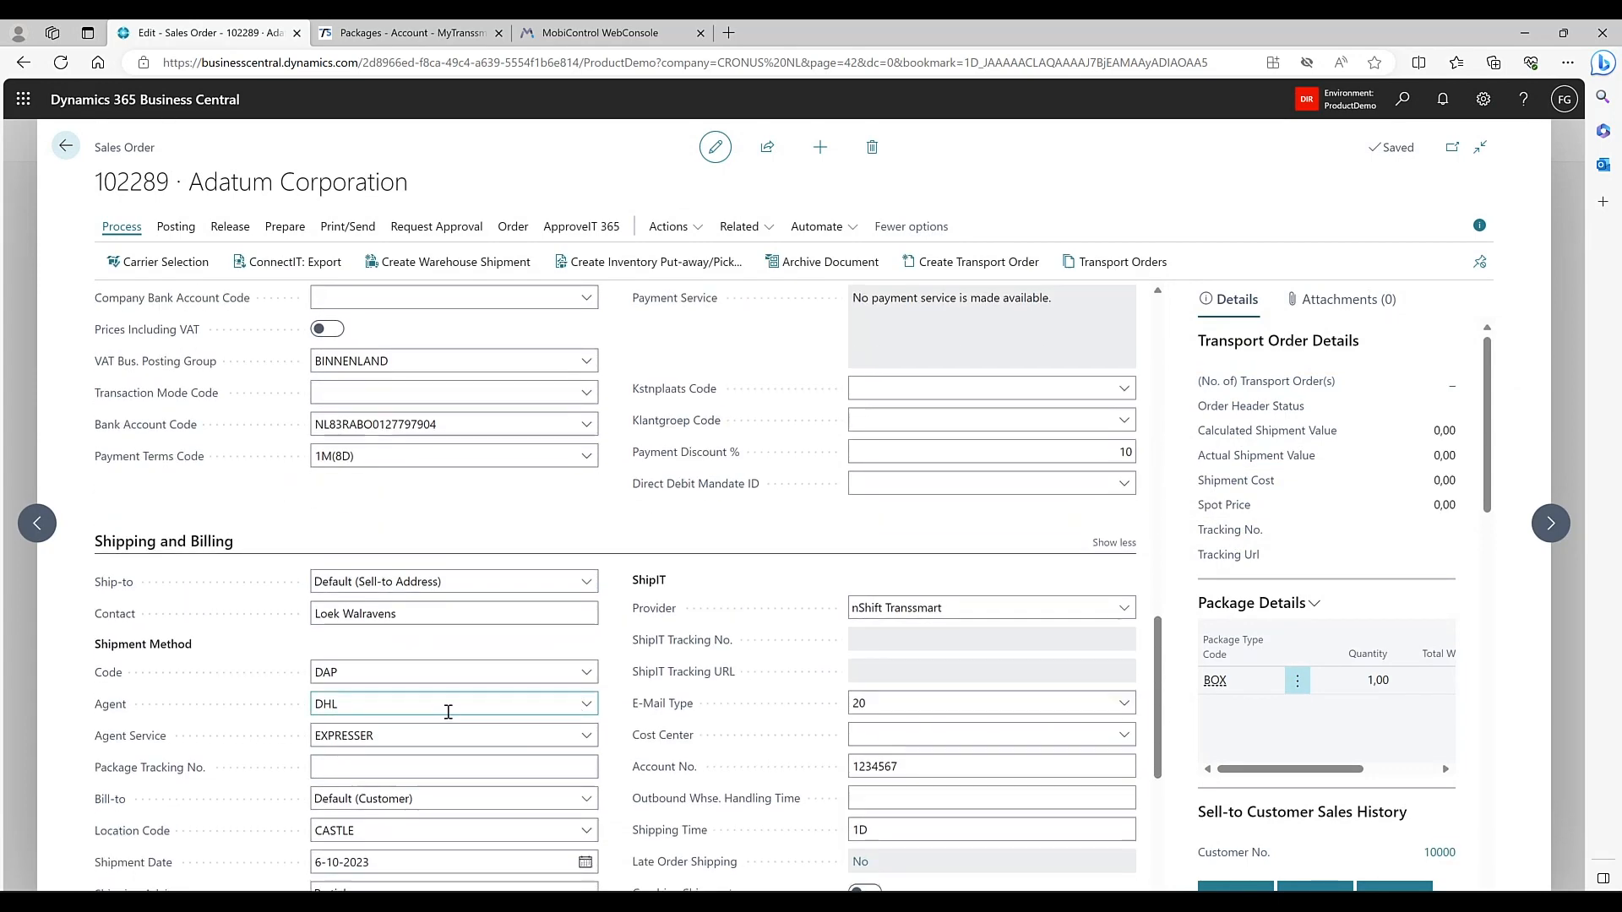
Change the sales order package to type PALLET and select the DHL Parcel EUROPLUS carrier option for it.
{"action": "scroll", "coordinate": [448, 712], "scroll_direction": "up", "scroll_amount": 5}
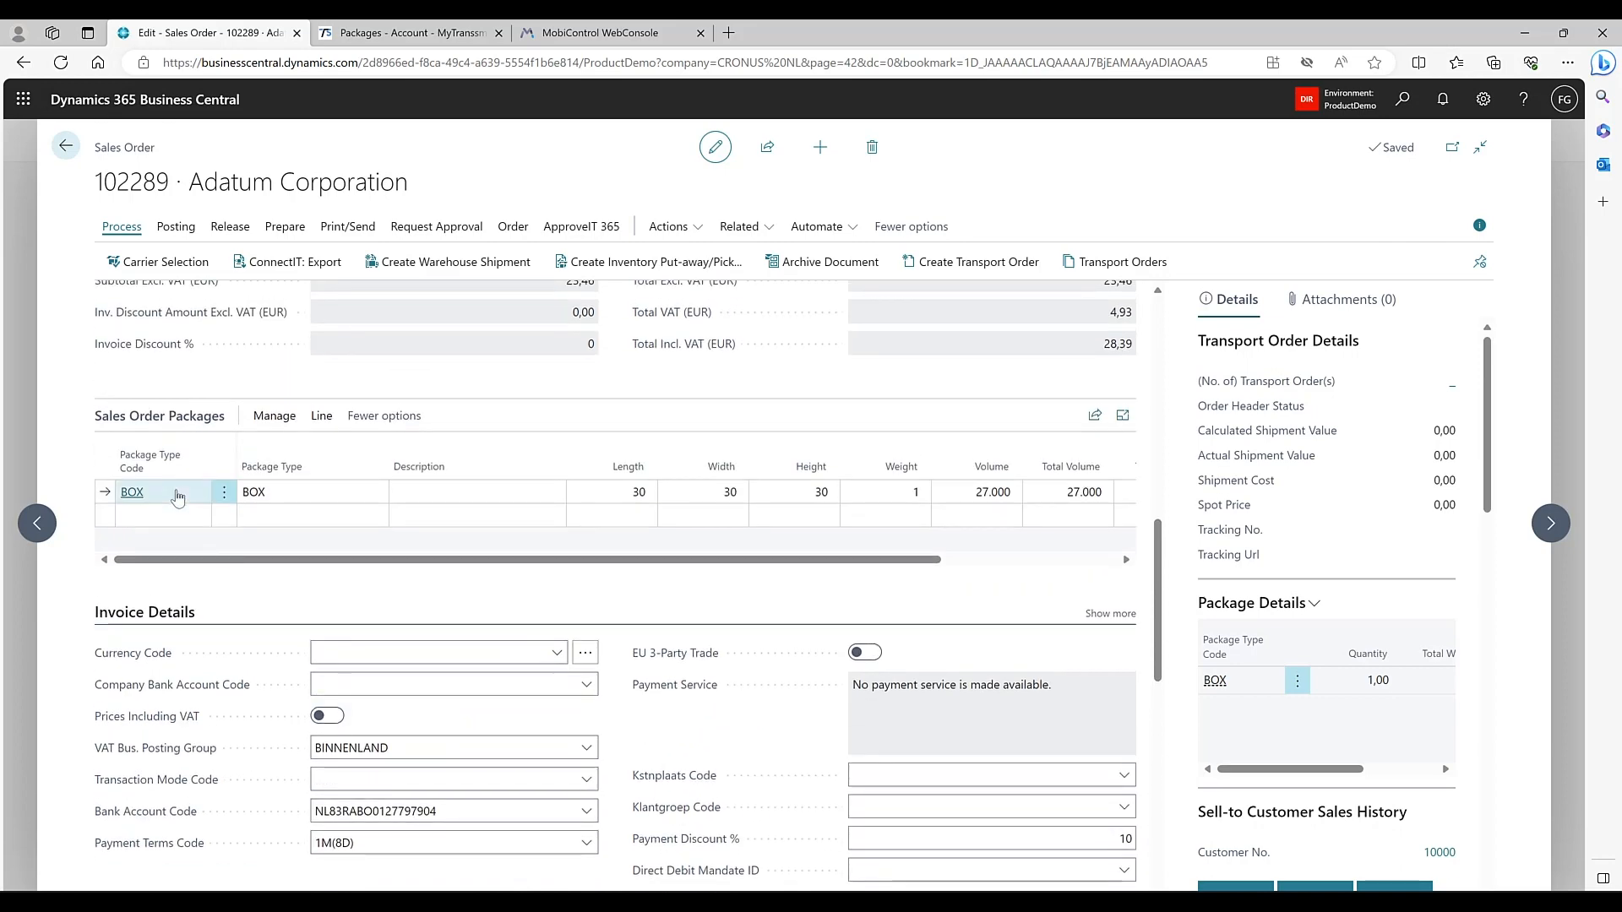
{"action": "left_click", "coordinate": [196, 498]}
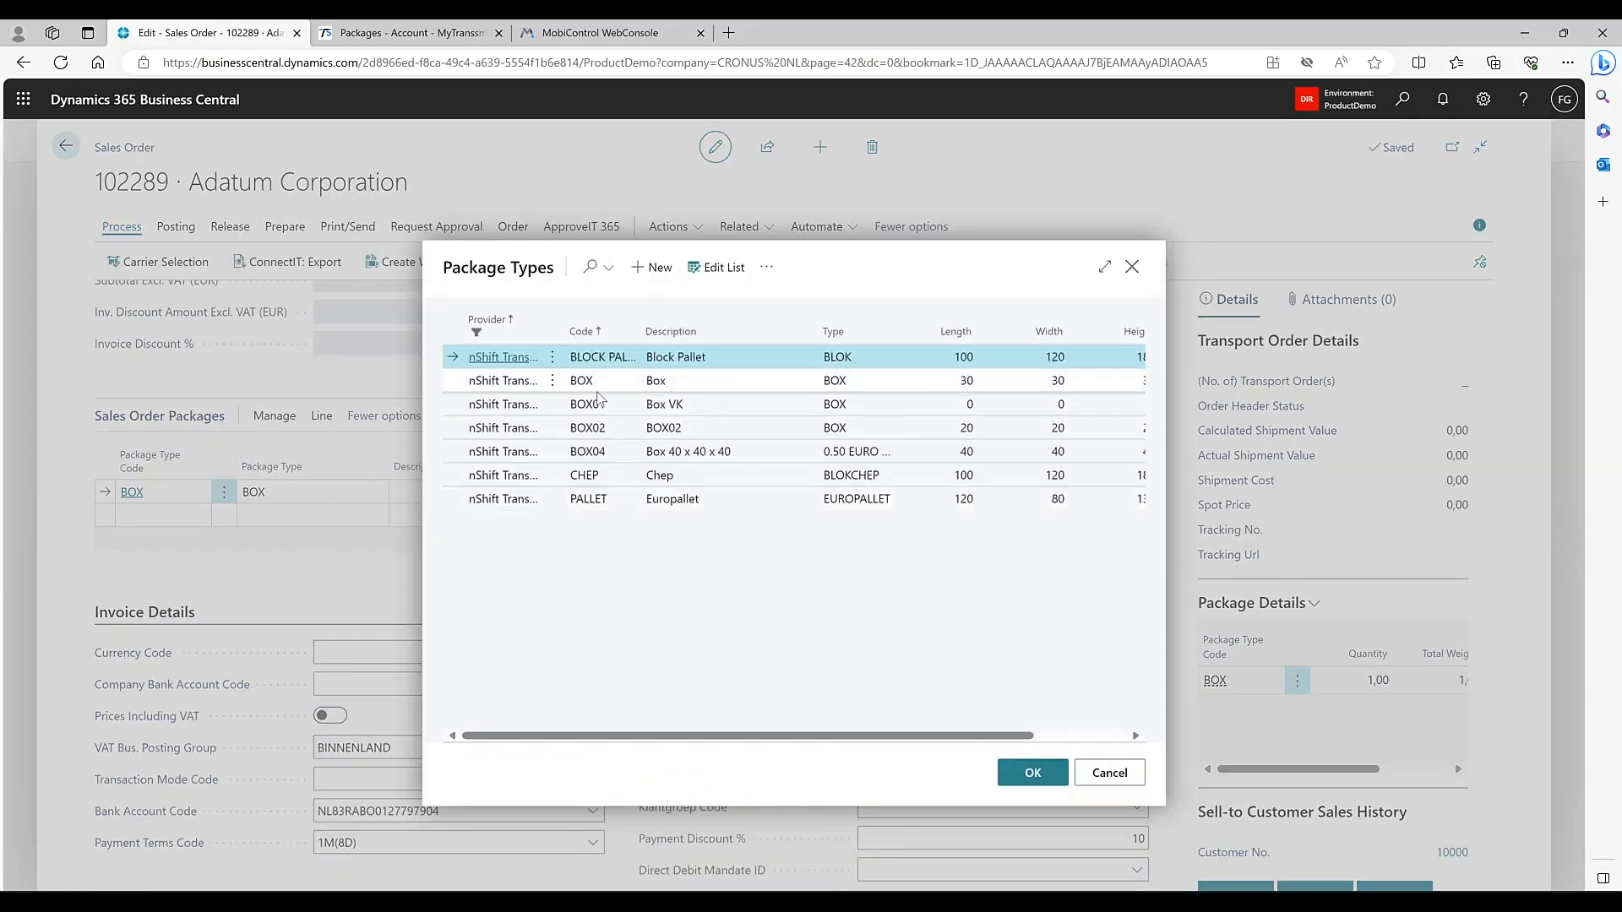
{"action": "left_click", "coordinate": [597, 499]}
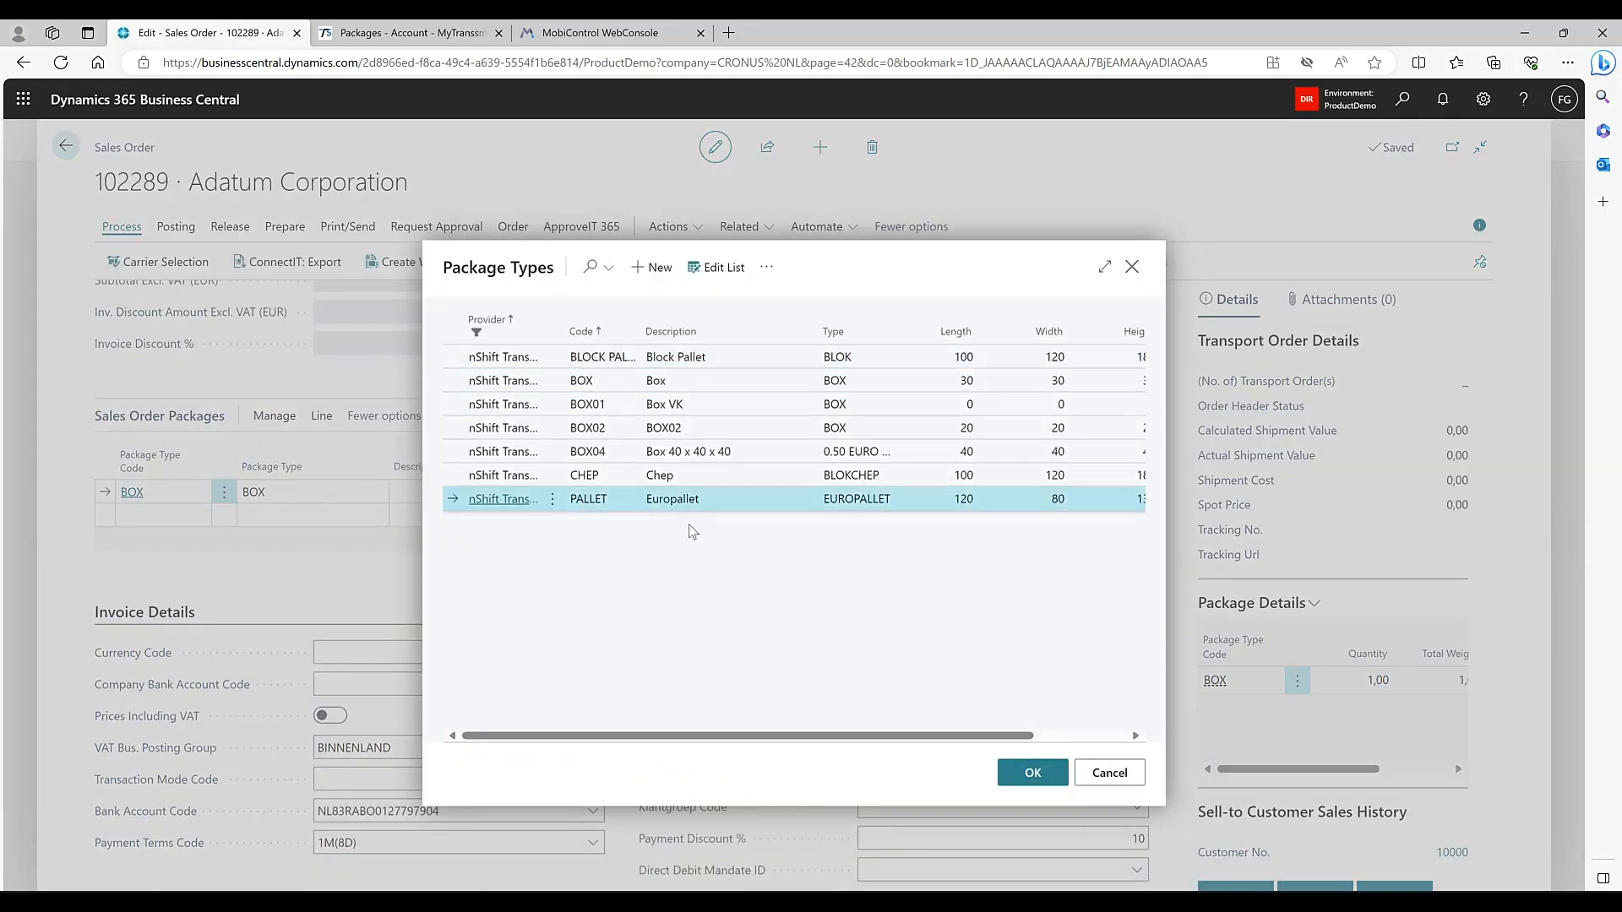
{"action": "left_click", "coordinate": [1034, 772]}
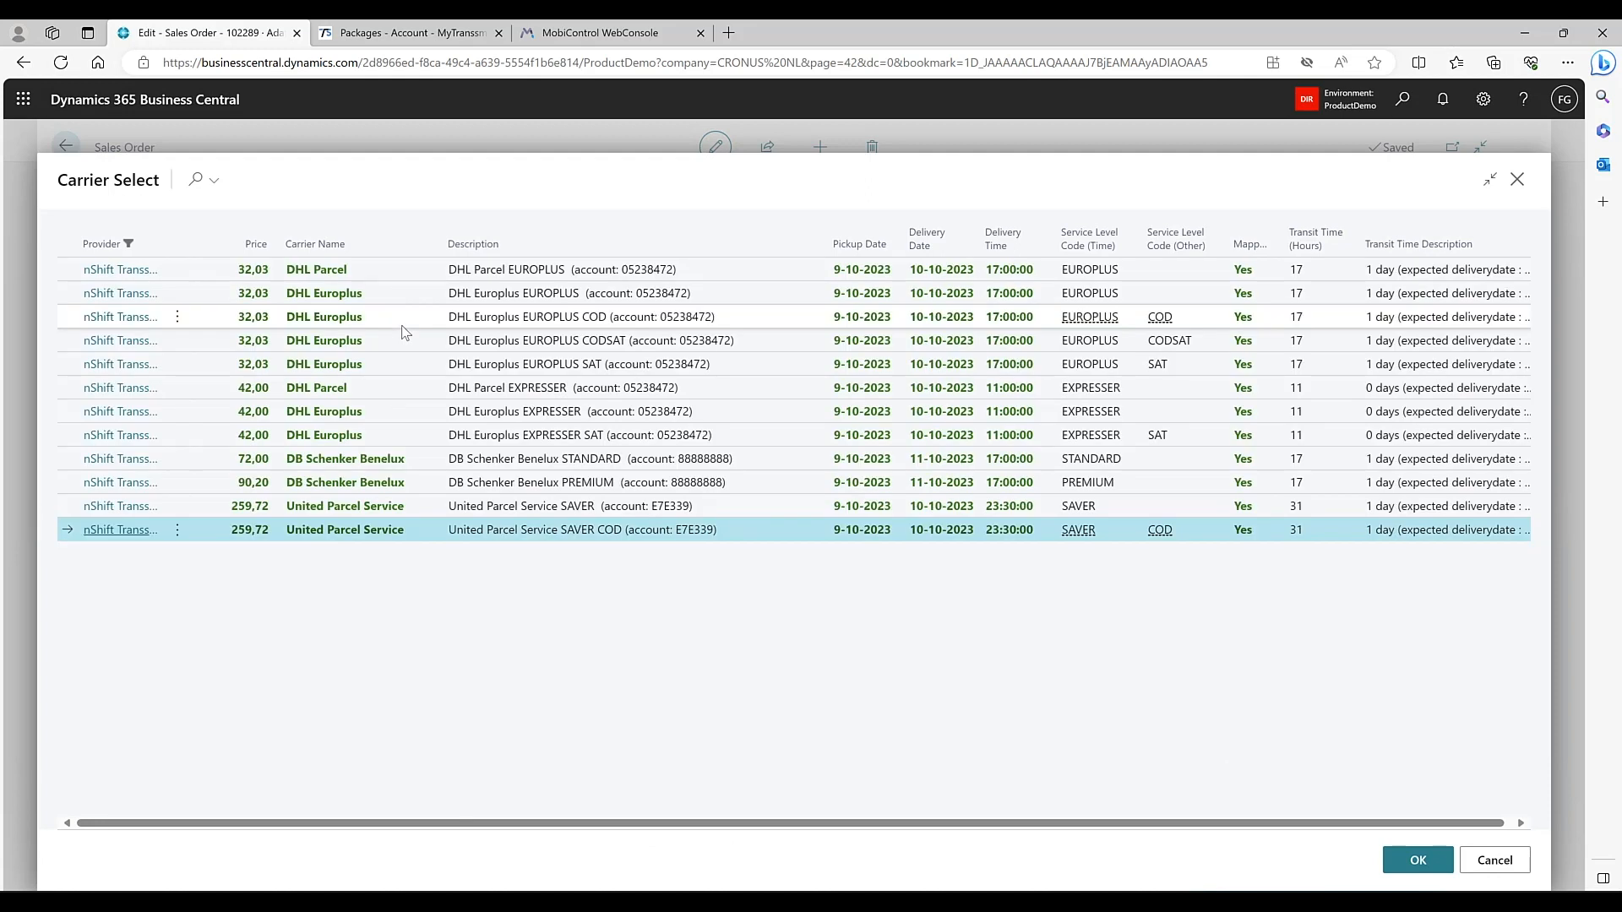
{"action": "left_click", "coordinate": [275, 272]}
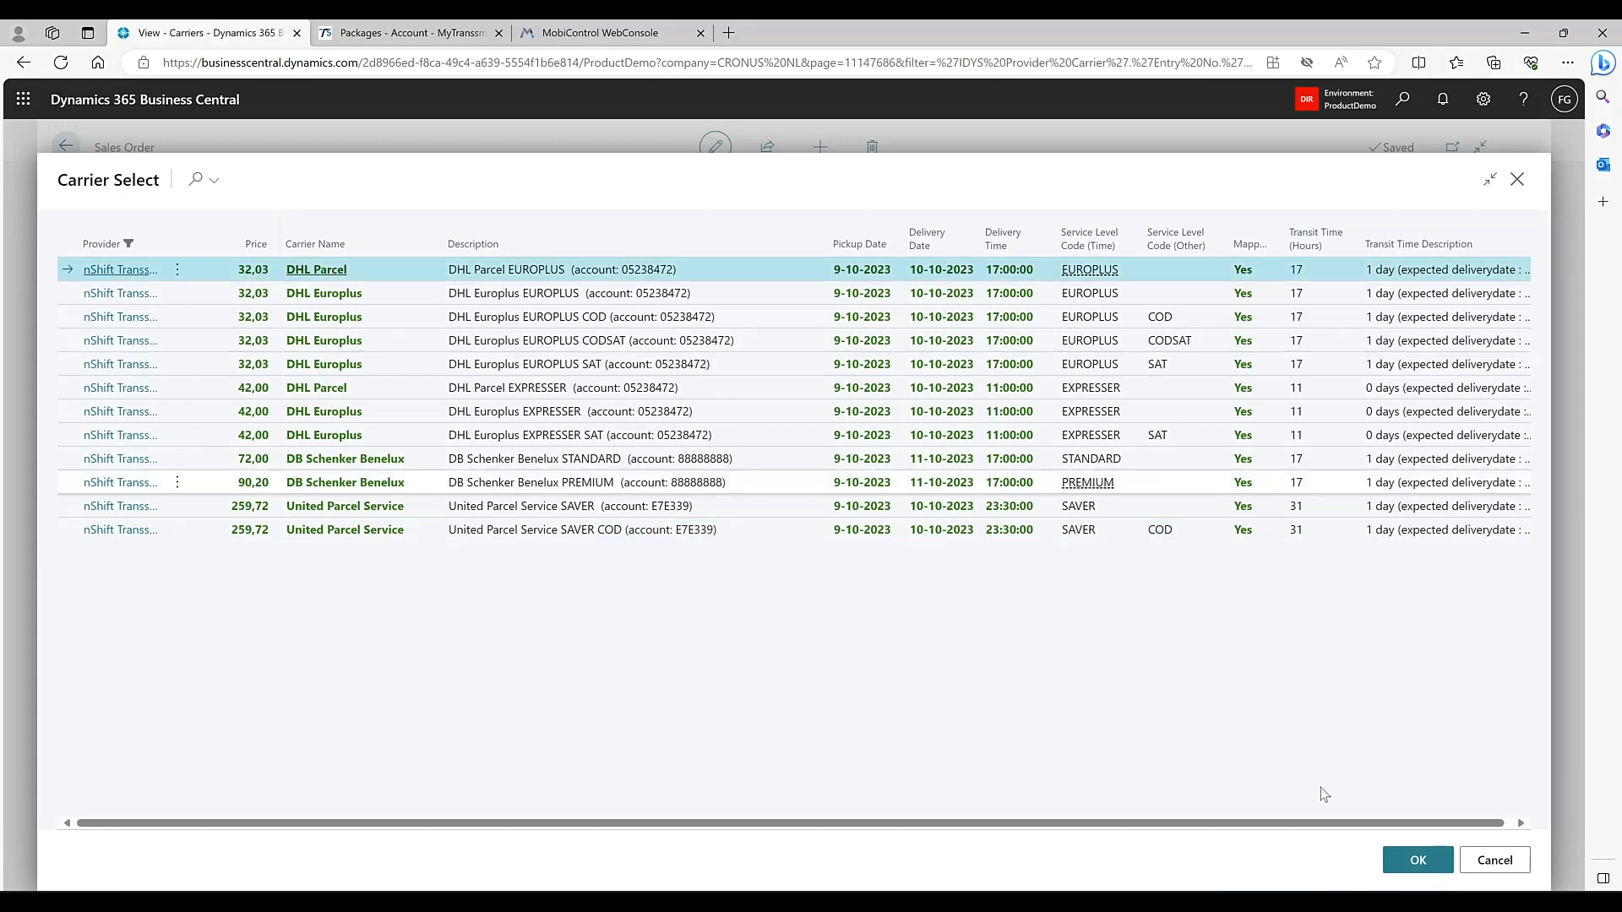
{"action": "left_click", "coordinate": [1418, 862]}
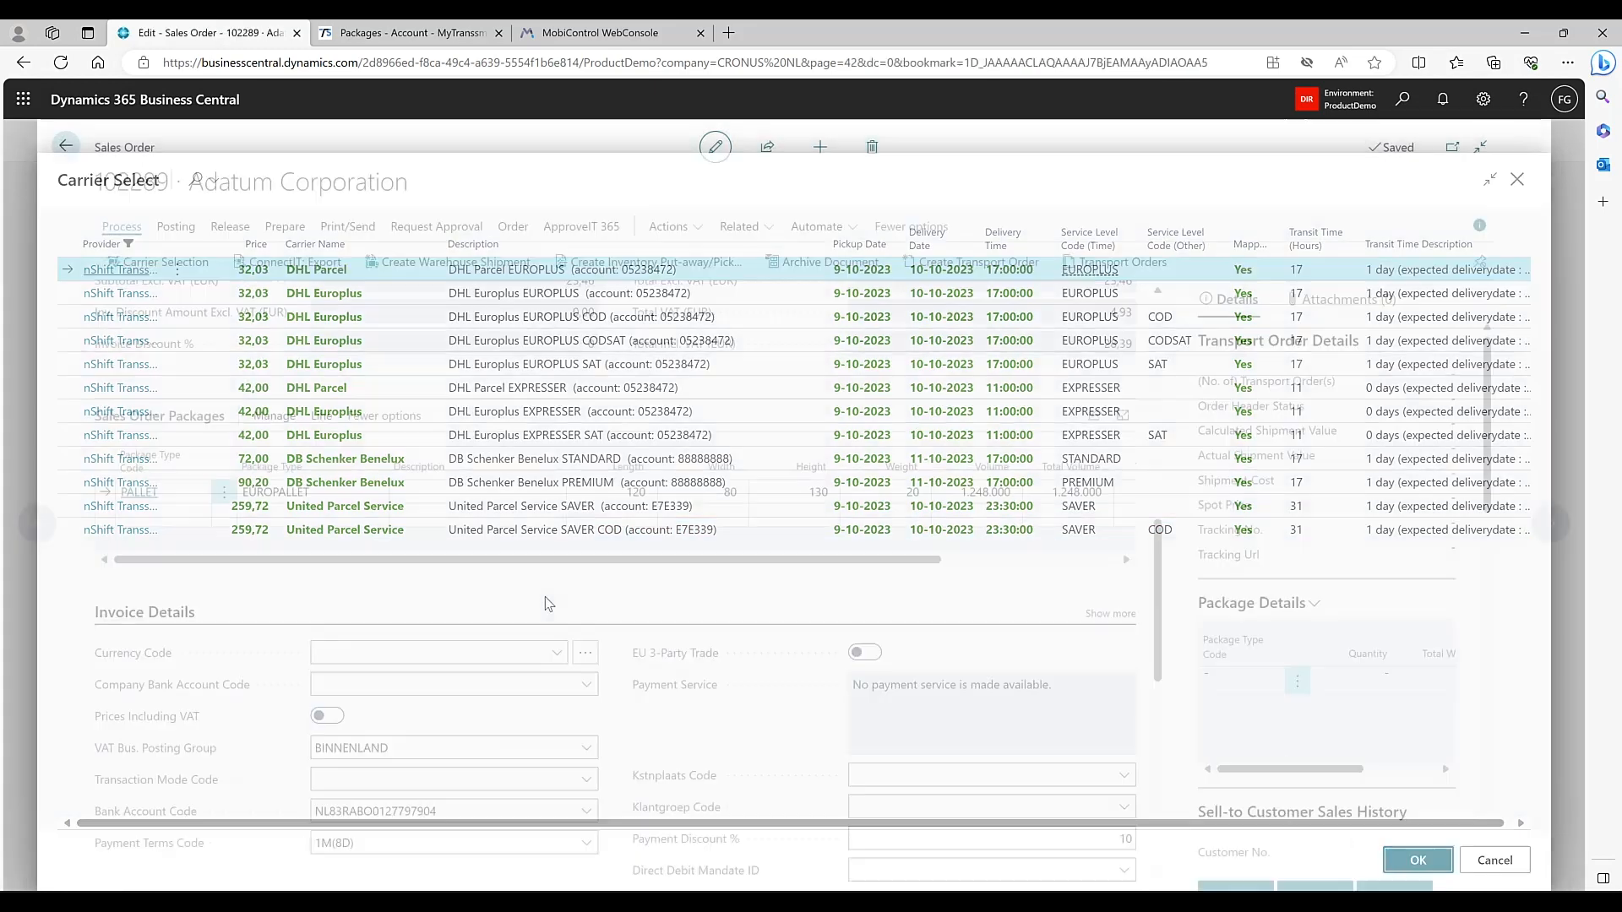
Set the sales order package back to type BOX and select the DHL Parcel EUROPLUS option through Carrier Selection.
{"action": "scroll", "coordinate": [919, 439], "scroll_direction": "up", "scroll_amount": 3}
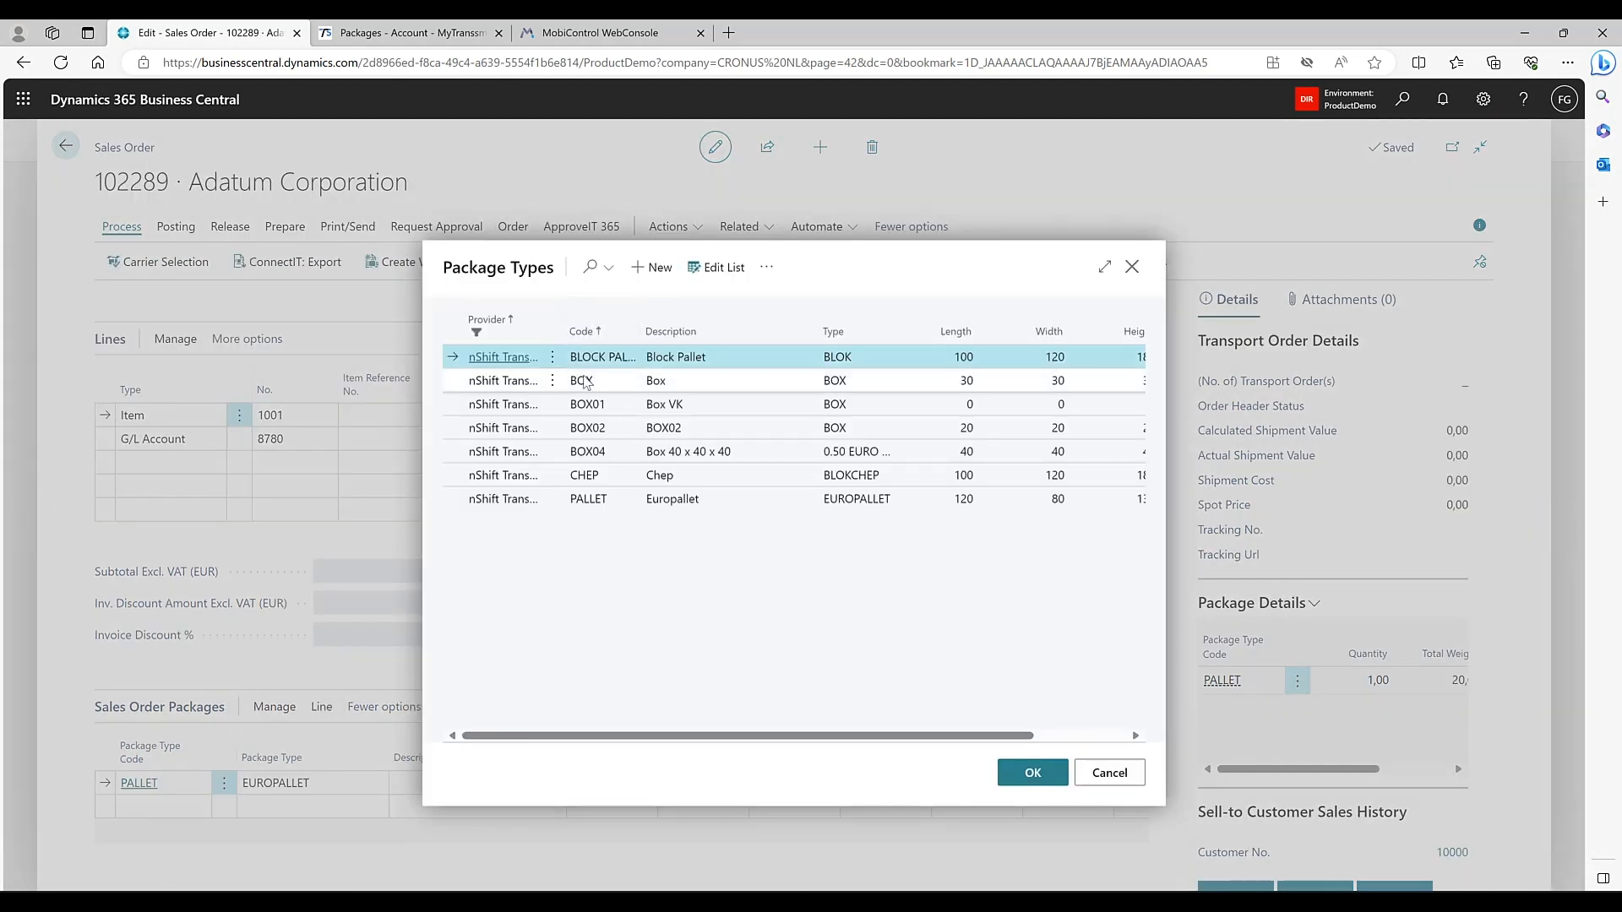
{"action": "left_click", "coordinate": [583, 381]}
{"action": "left_click", "coordinate": [1031, 771]}
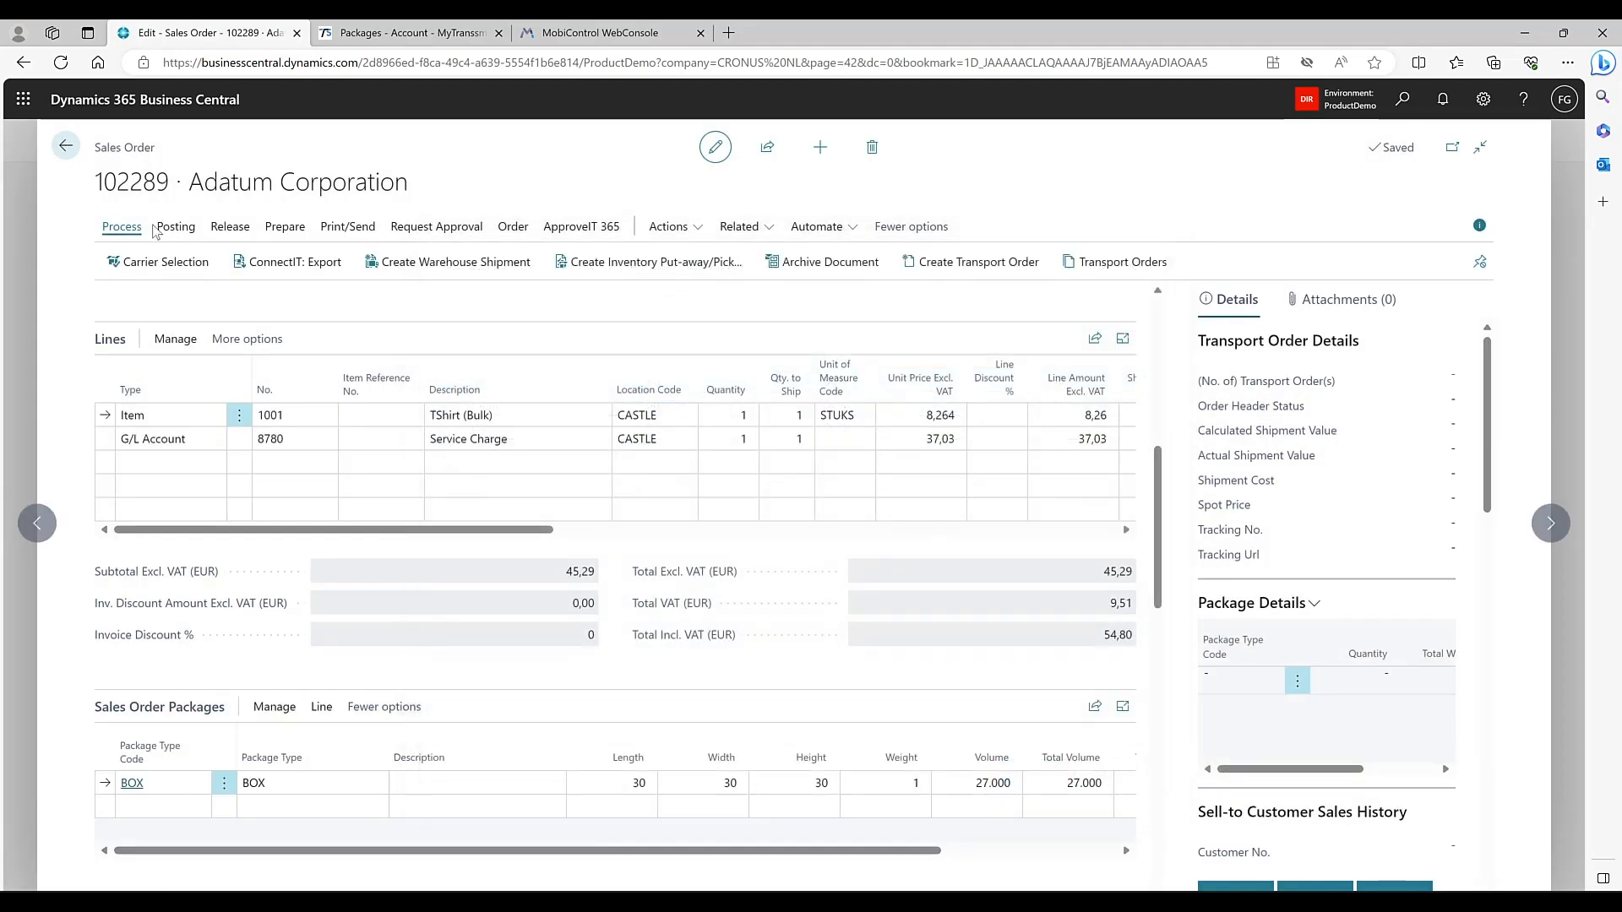
{"action": "left_click", "coordinate": [161, 262]}
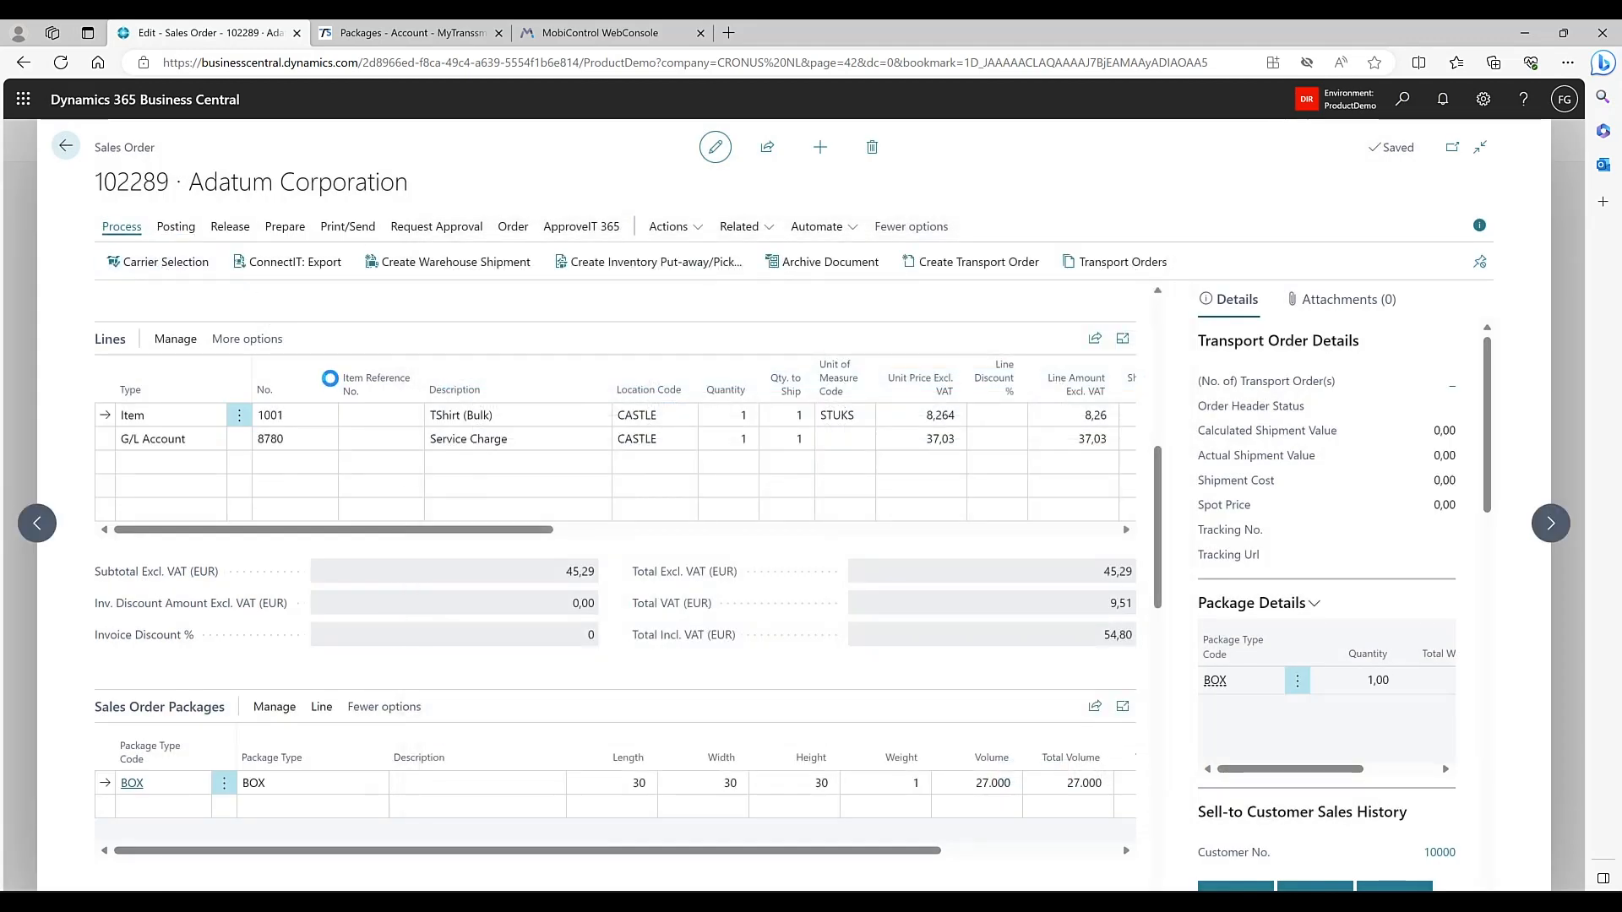
{"action": "left_click", "coordinate": [306, 270]}
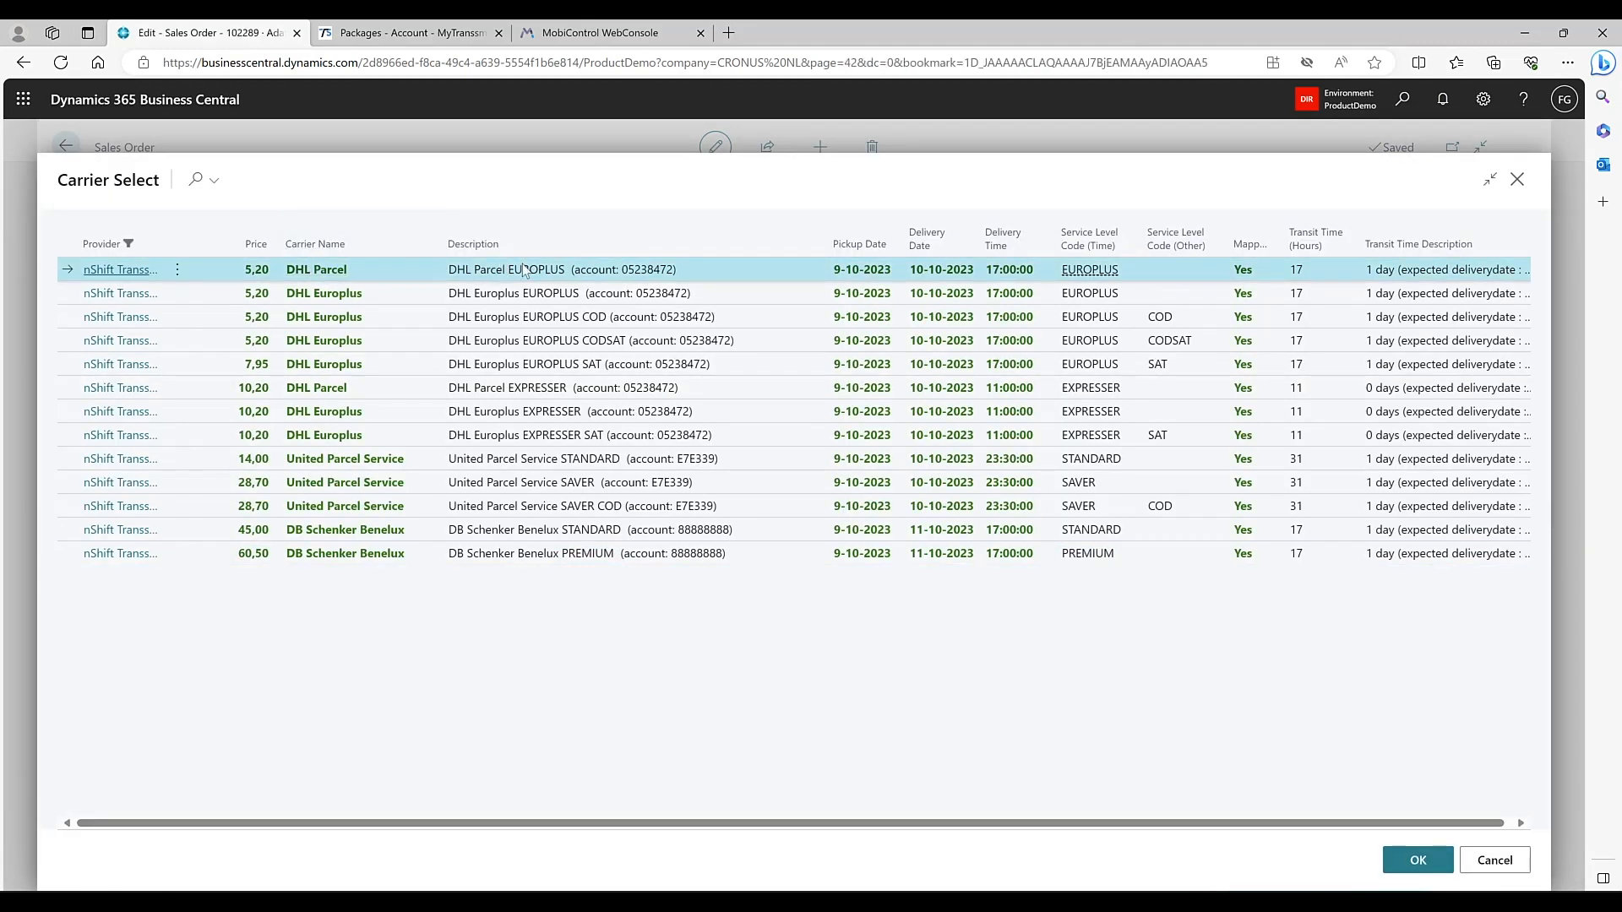
{"action": "left_click", "coordinate": [1415, 860]}
{"action": "left_click", "coordinate": [1425, 865]}
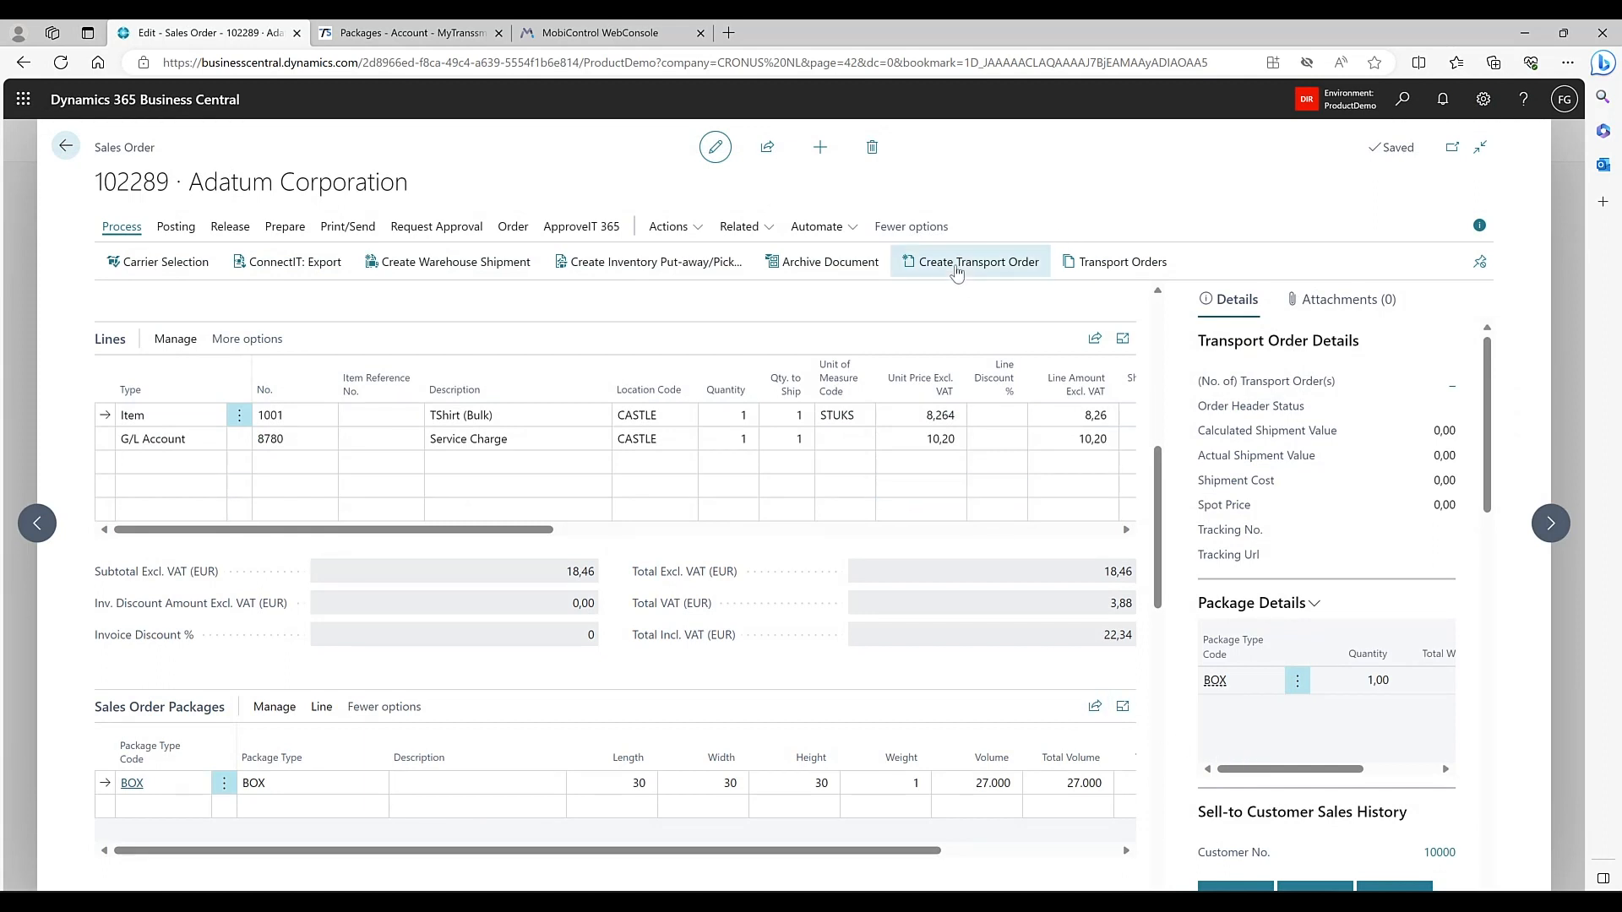
Create a transport order from the sales order and open its card at the Description.
{"action": "left_click", "coordinate": [956, 263]}
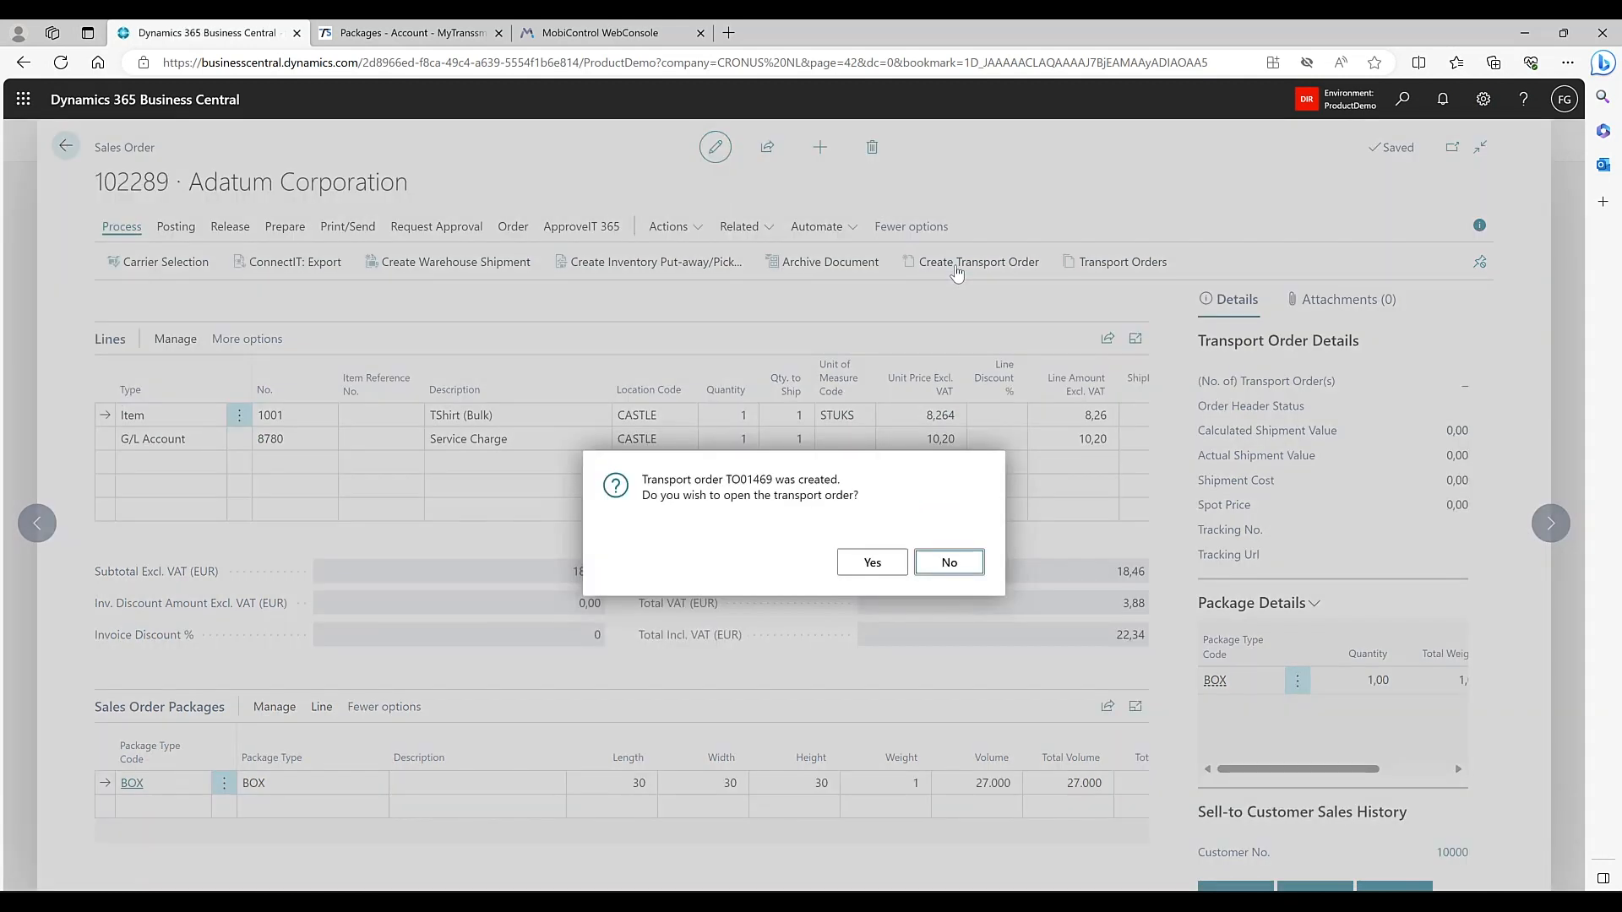
{"action": "left_click", "coordinate": [872, 555]}
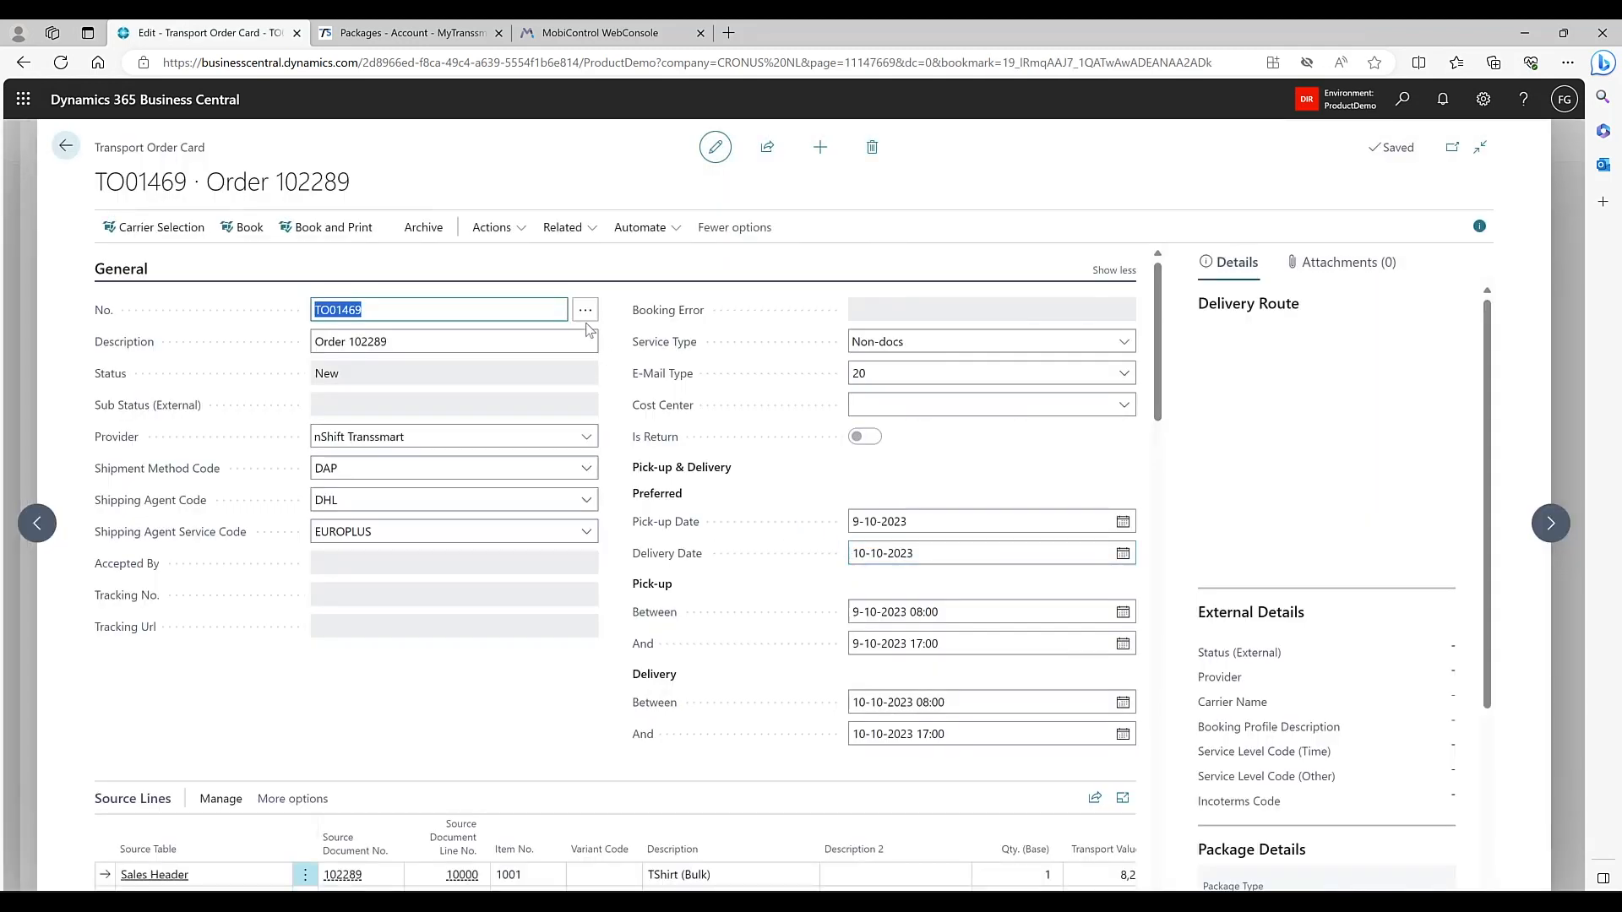
{"action": "left_click", "coordinate": [420, 341]}
{"action": "triple_click", "coordinate": [421, 341]}
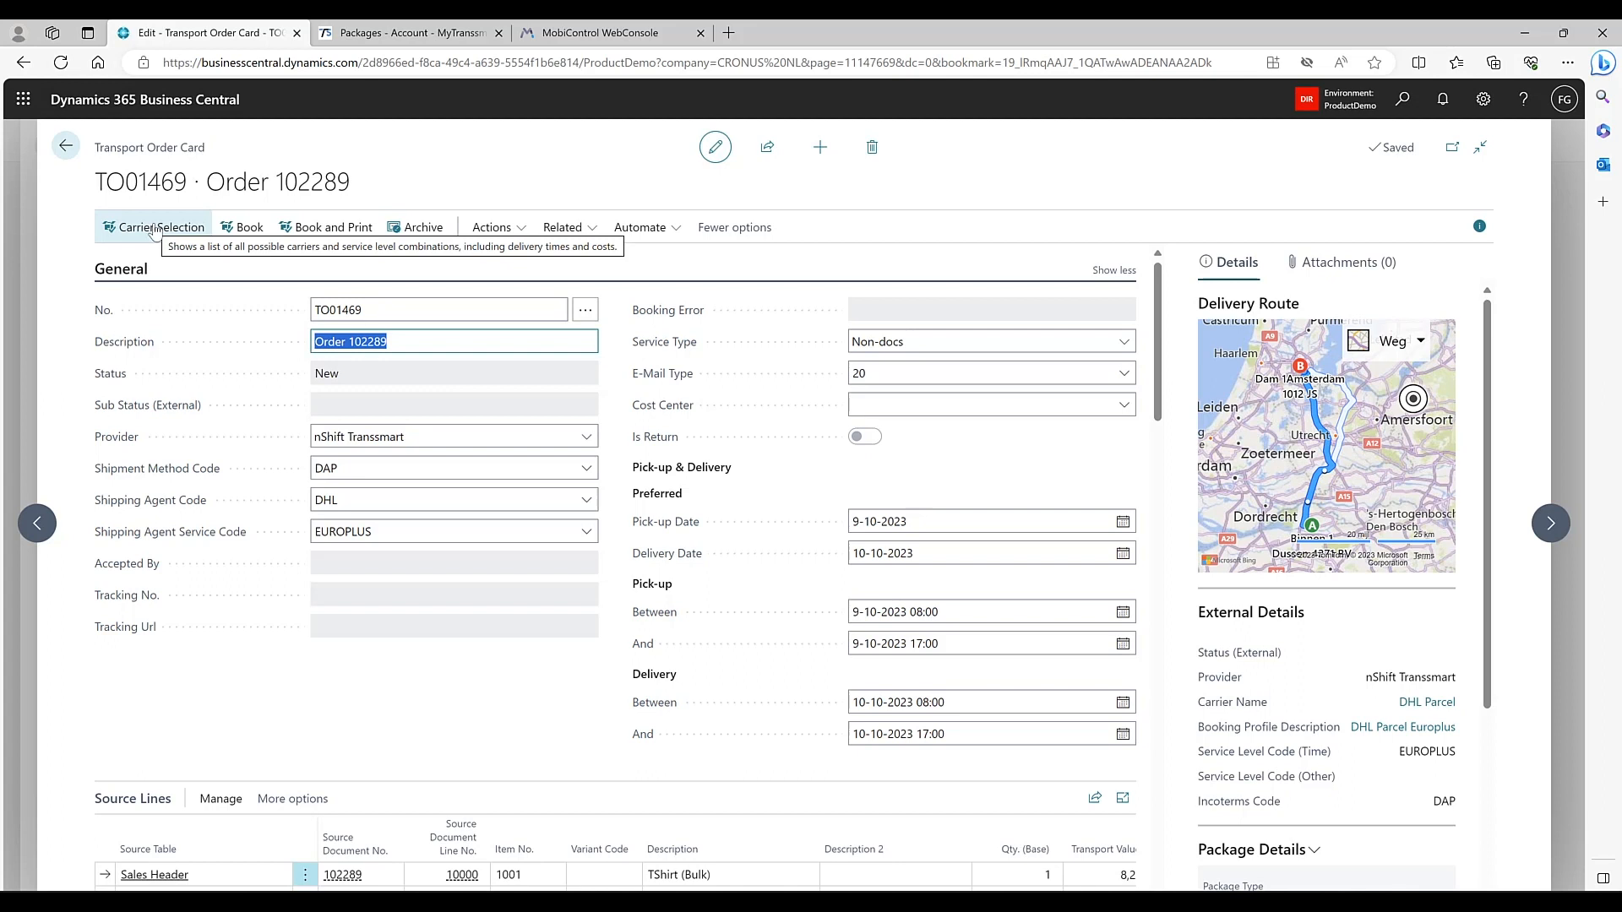
View the available shipping agents, the source lines and the package types for the BOX line on the transport order, changing nothing.
{"action": "left_click", "coordinate": [593, 505]}
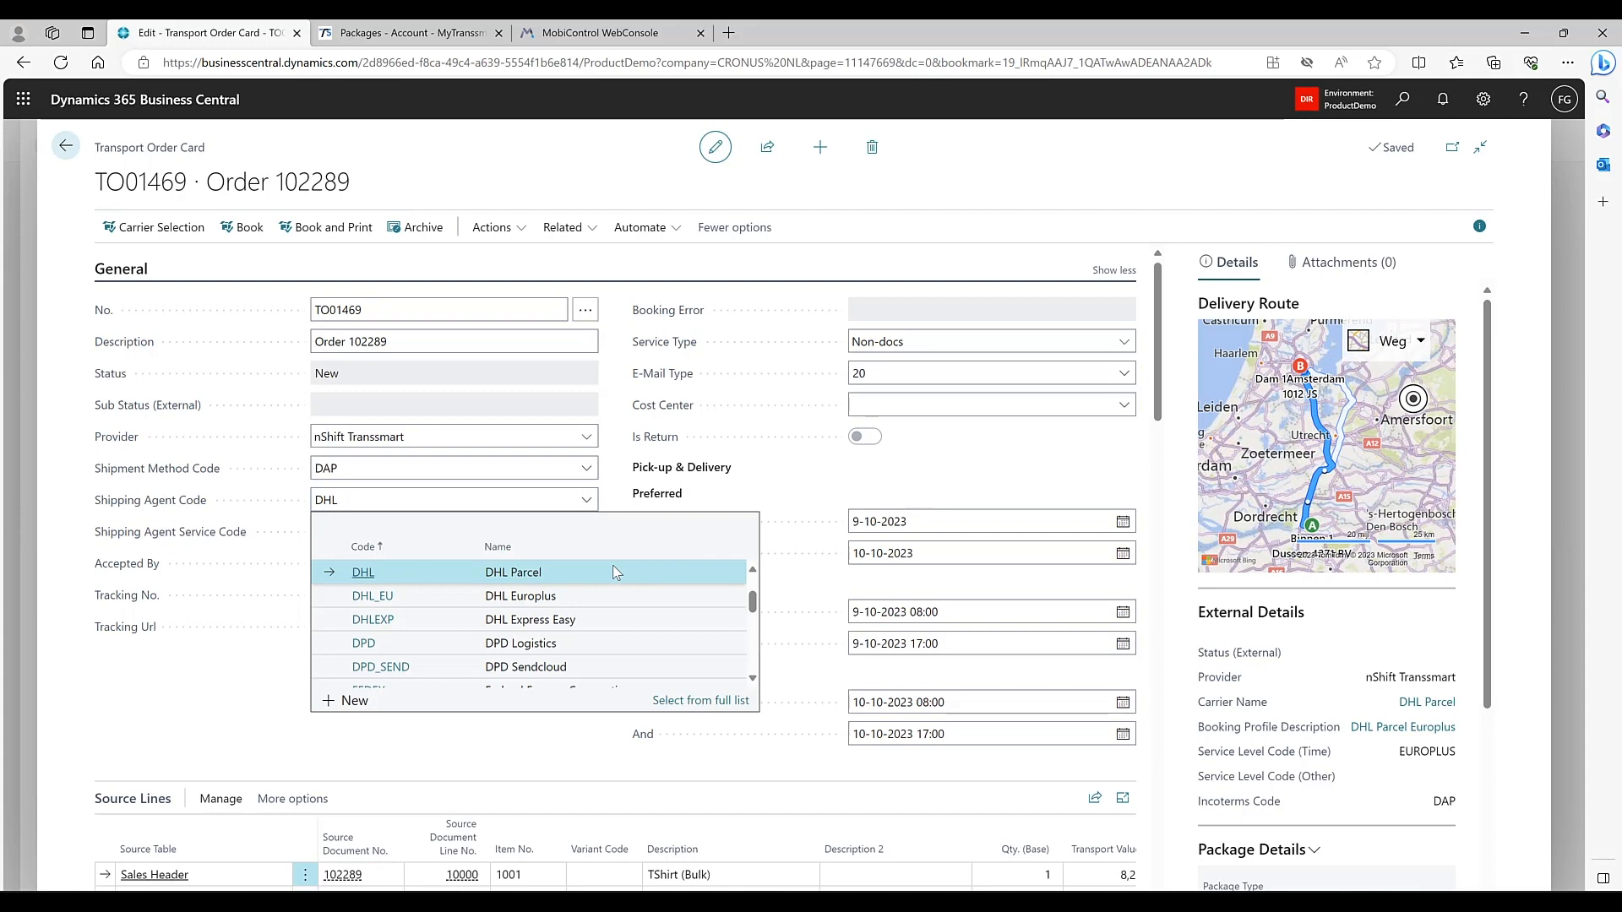
{"action": "left_click", "coordinate": [203, 708]}
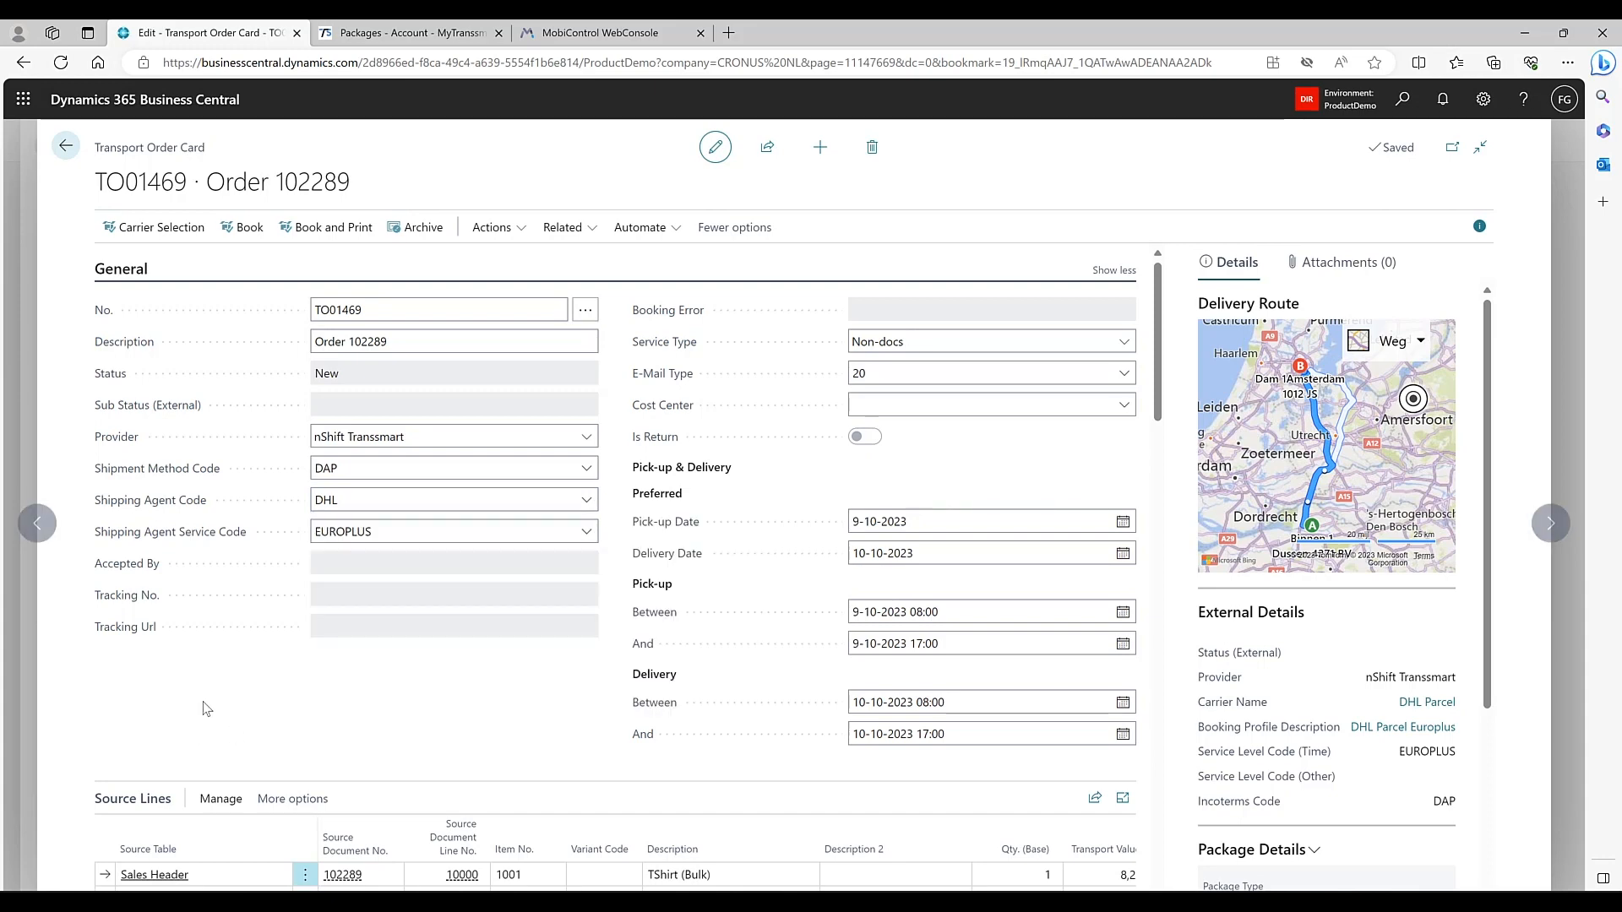
{"action": "scroll", "coordinate": [251, 708], "scroll_direction": "down", "scroll_amount": 3}
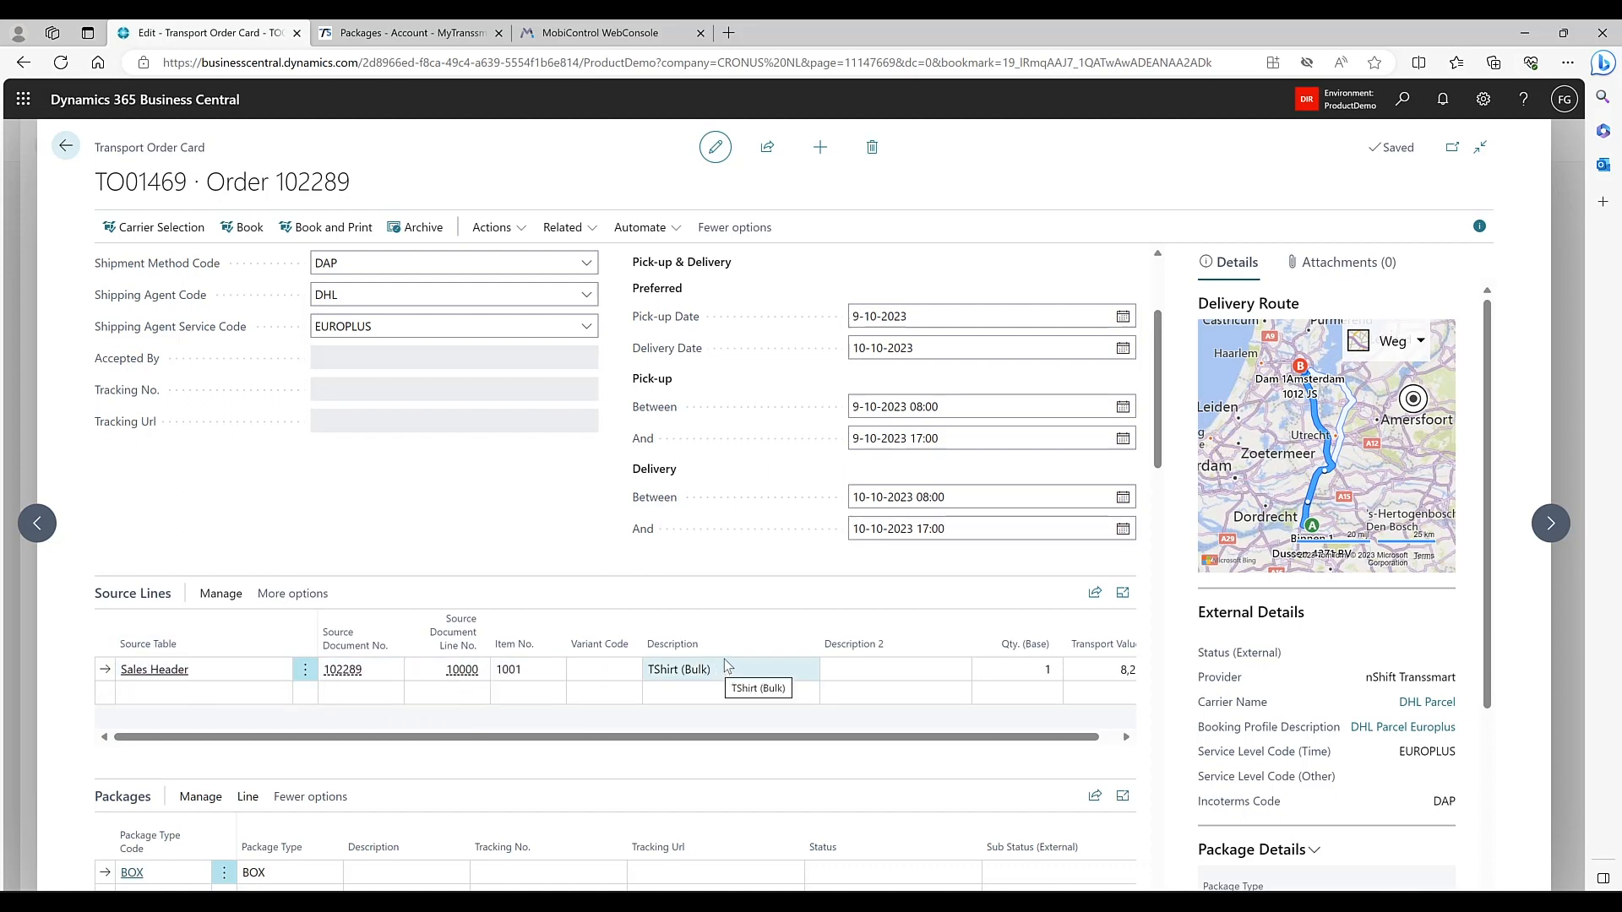
{"action": "scroll", "coordinate": [724, 665], "scroll_direction": "down", "scroll_amount": 2}
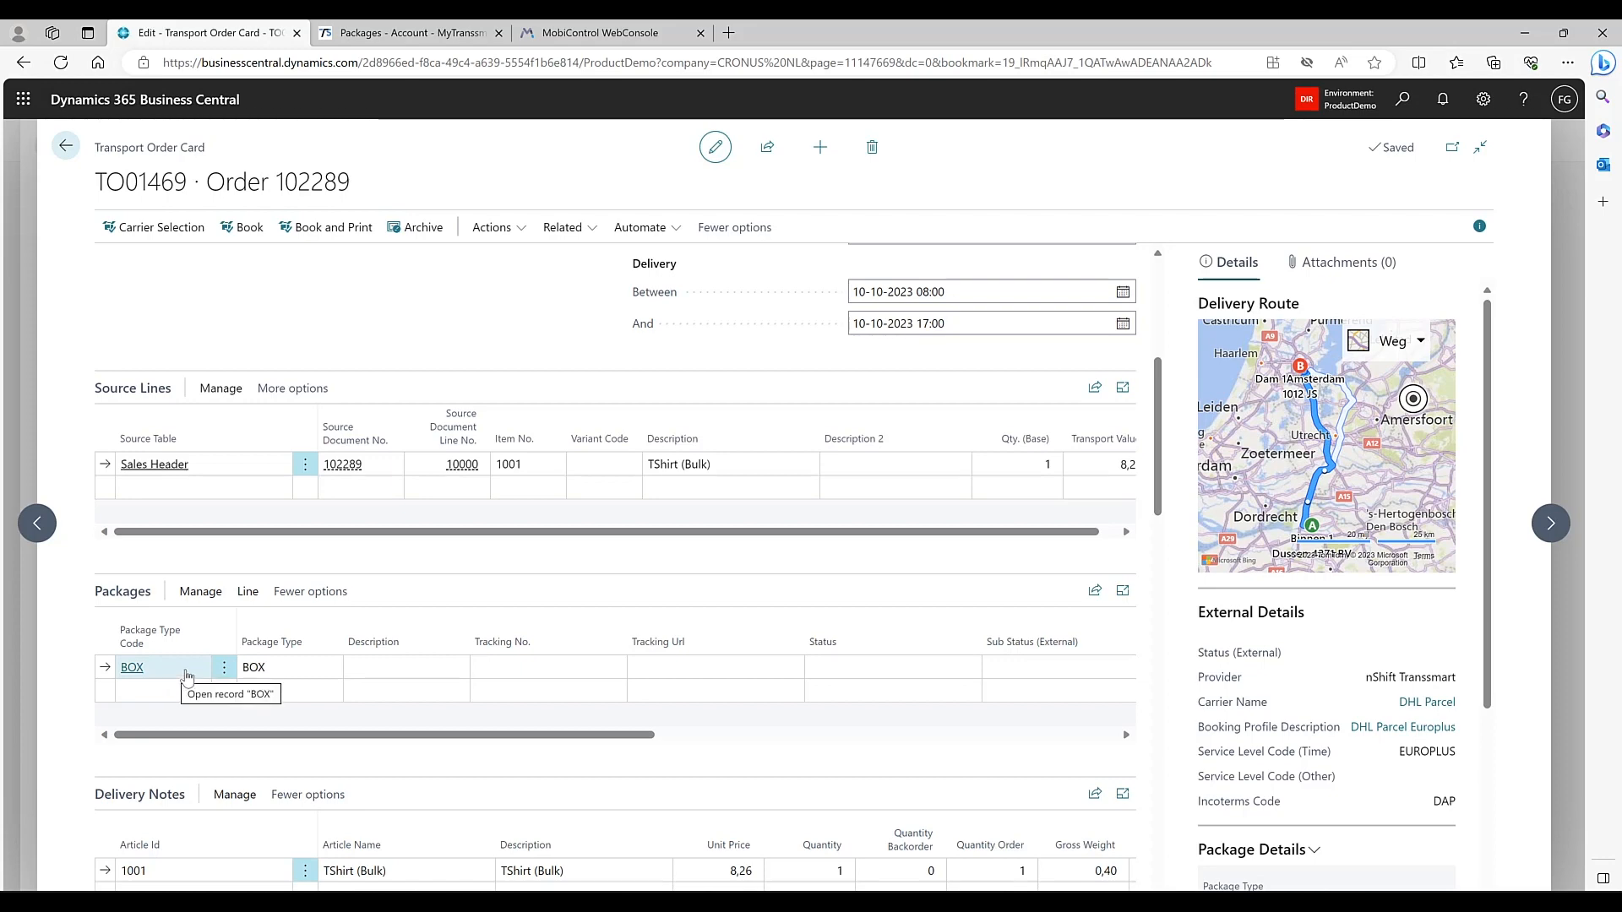
{"action": "left_click", "coordinate": [187, 678]}
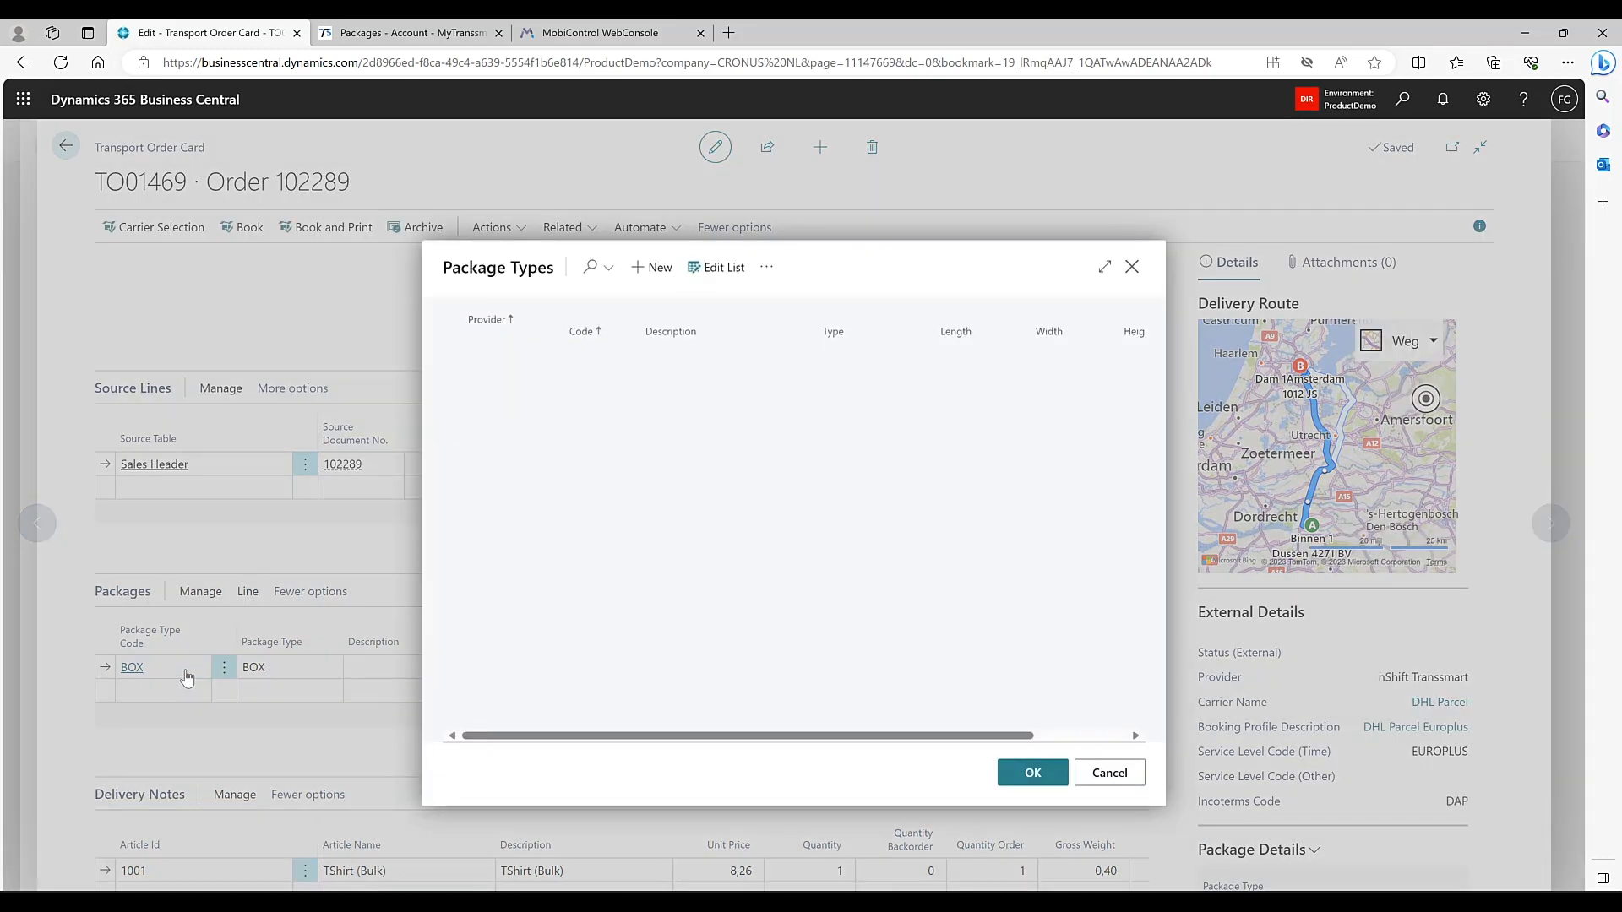
{"action": "left_click", "coordinate": [1107, 774]}
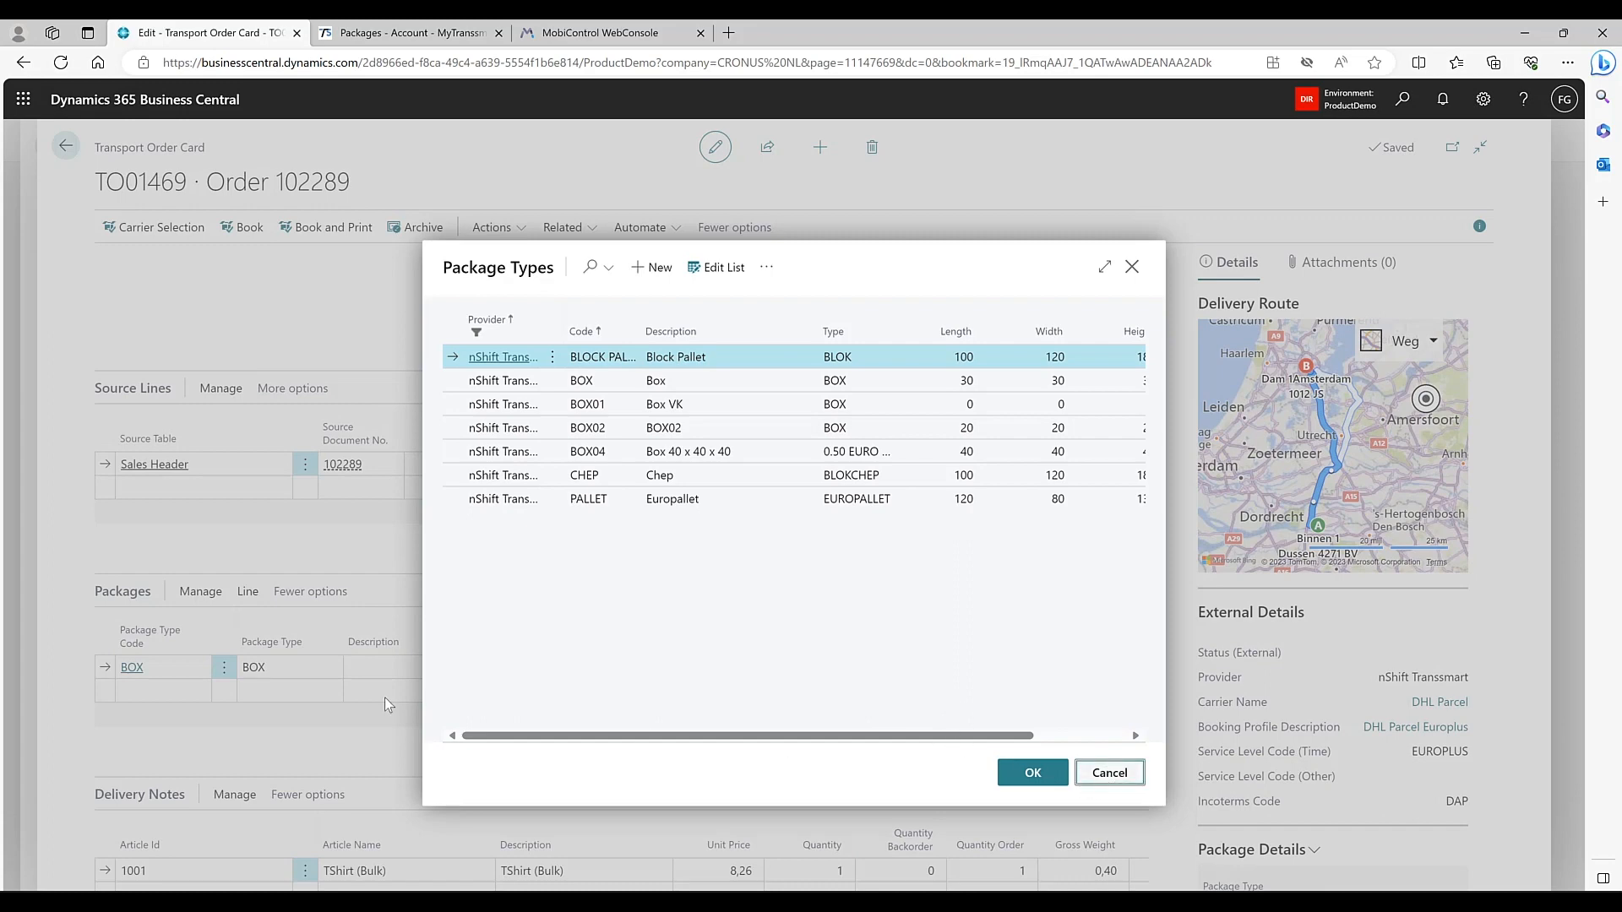
Review all columns of the transport order's Delivery Notes line for article 1001, including weights, country of origin and HS code.
{"action": "scroll", "coordinate": [342, 685], "scroll_direction": "down", "scroll_amount": 1}
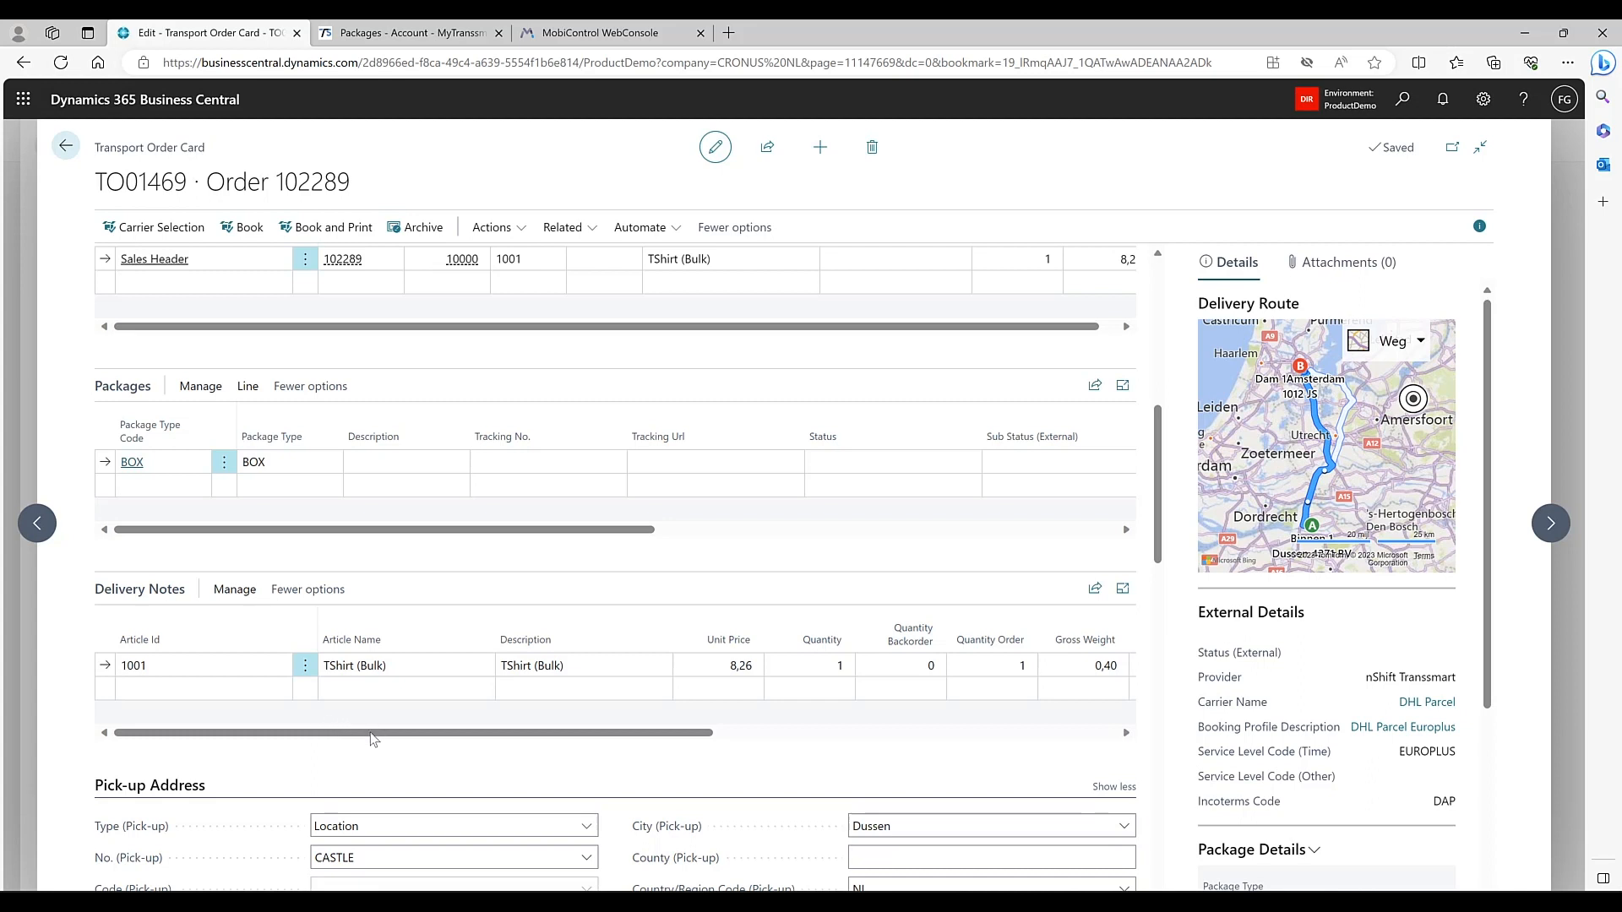
{"action": "left_click_drag", "start_coordinate": [371, 734], "coordinate": [942, 748]}
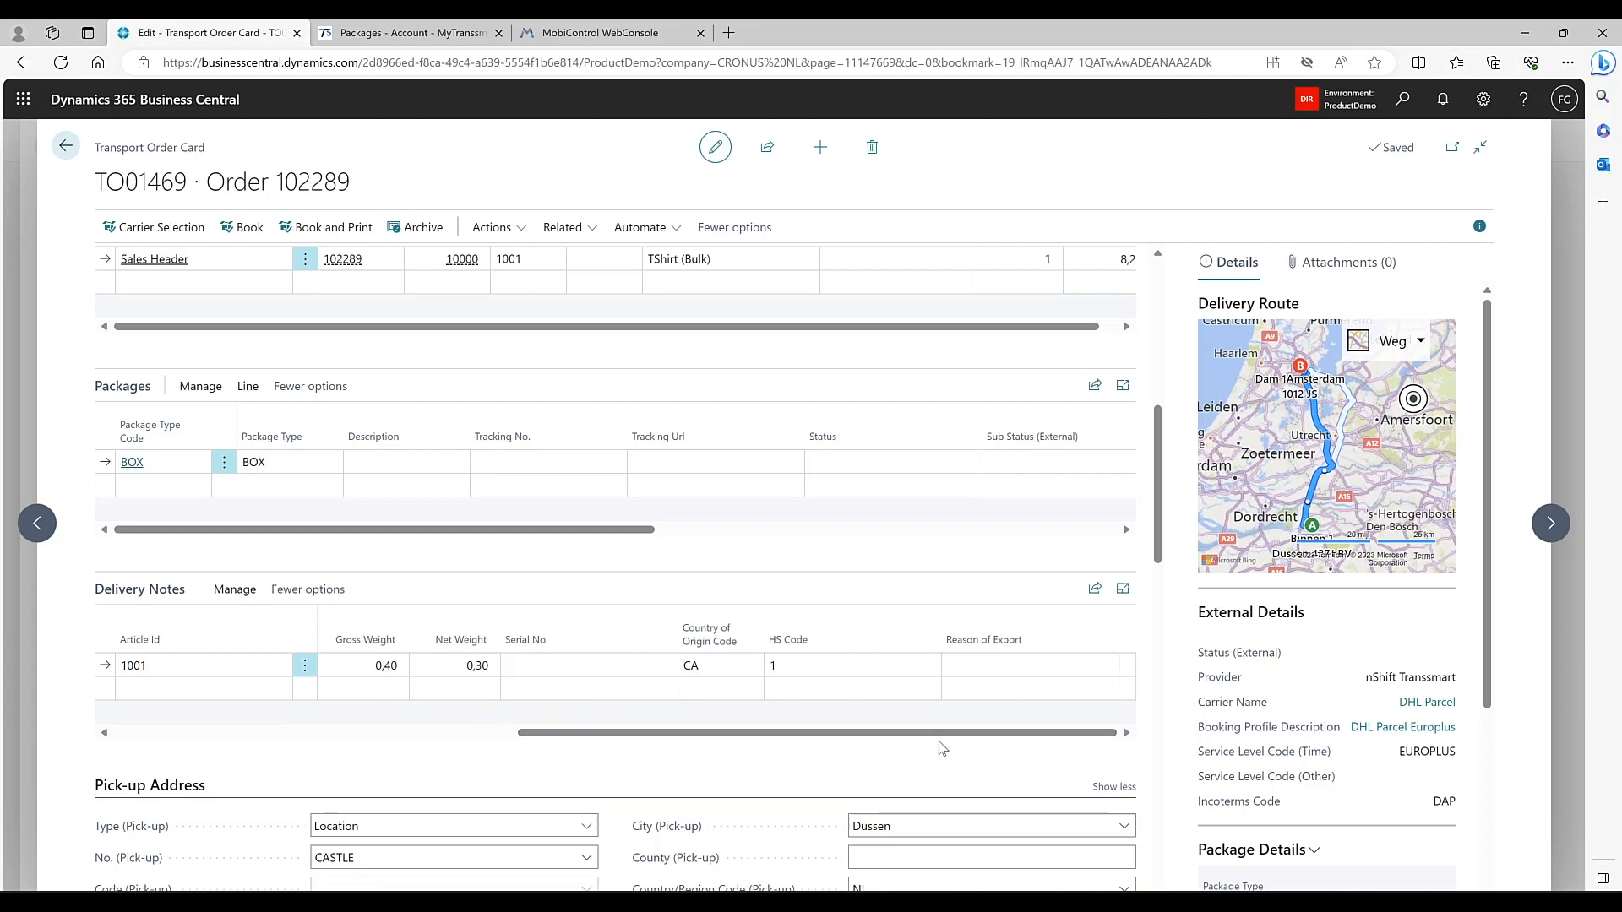
{"action": "left_click", "coordinate": [851, 668]}
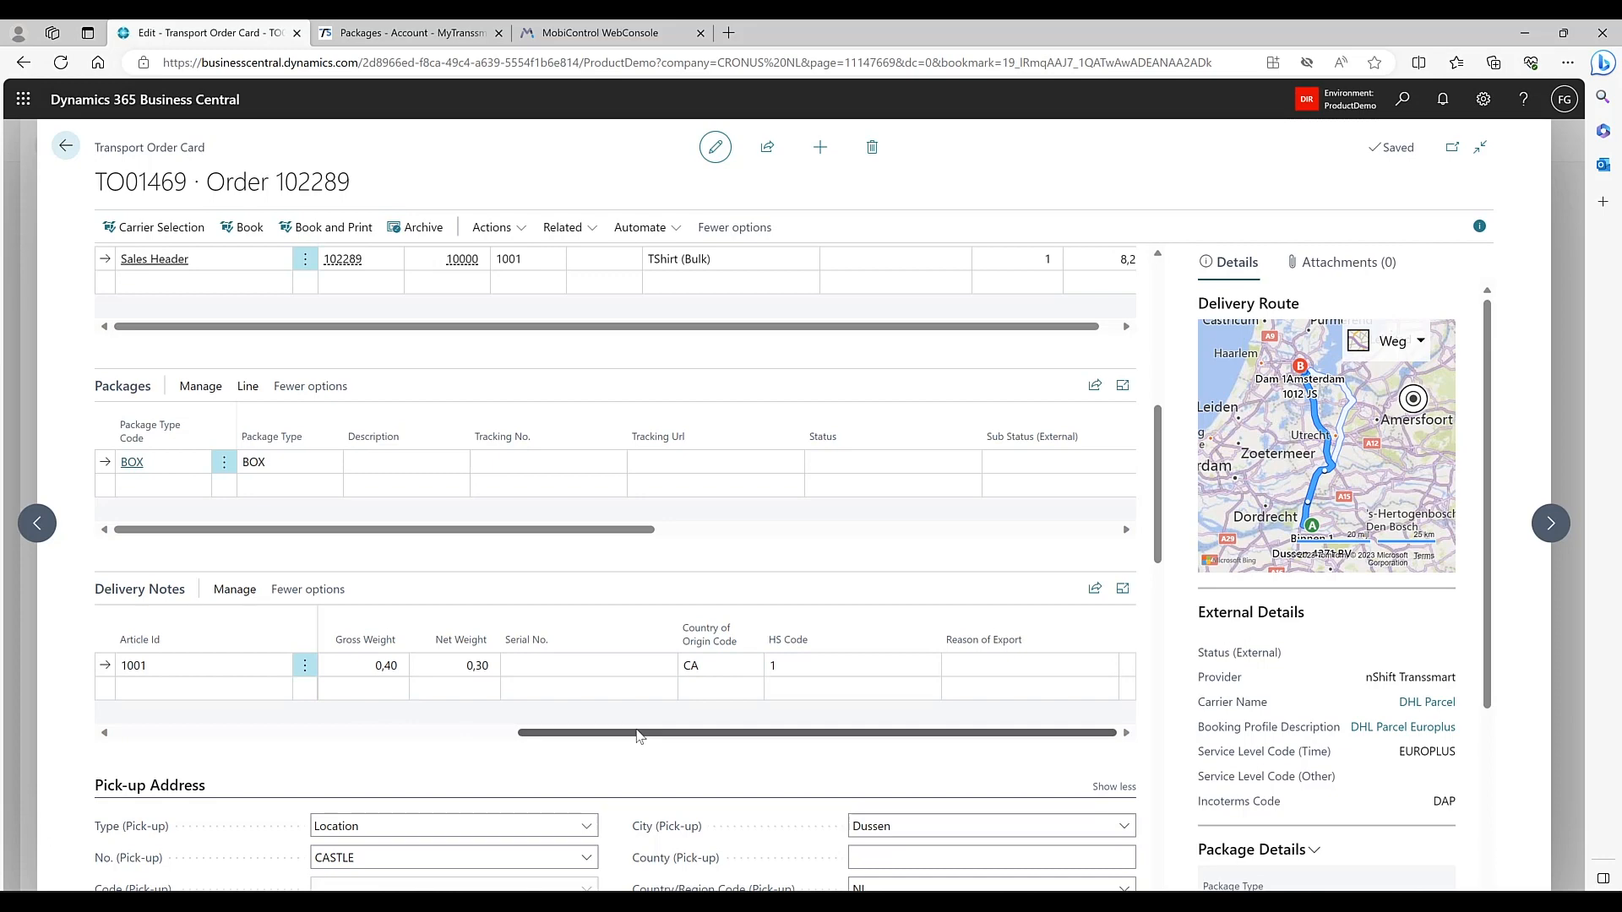
{"action": "left_click_drag", "start_coordinate": [636, 737], "coordinate": [424, 743]}
Review the transport order's pick-up and ship-to addresses, including the list of available ship-to codes, keeping the code empty.
{"action": "scroll", "coordinate": [424, 743], "scroll_direction": "down", "scroll_amount": 4}
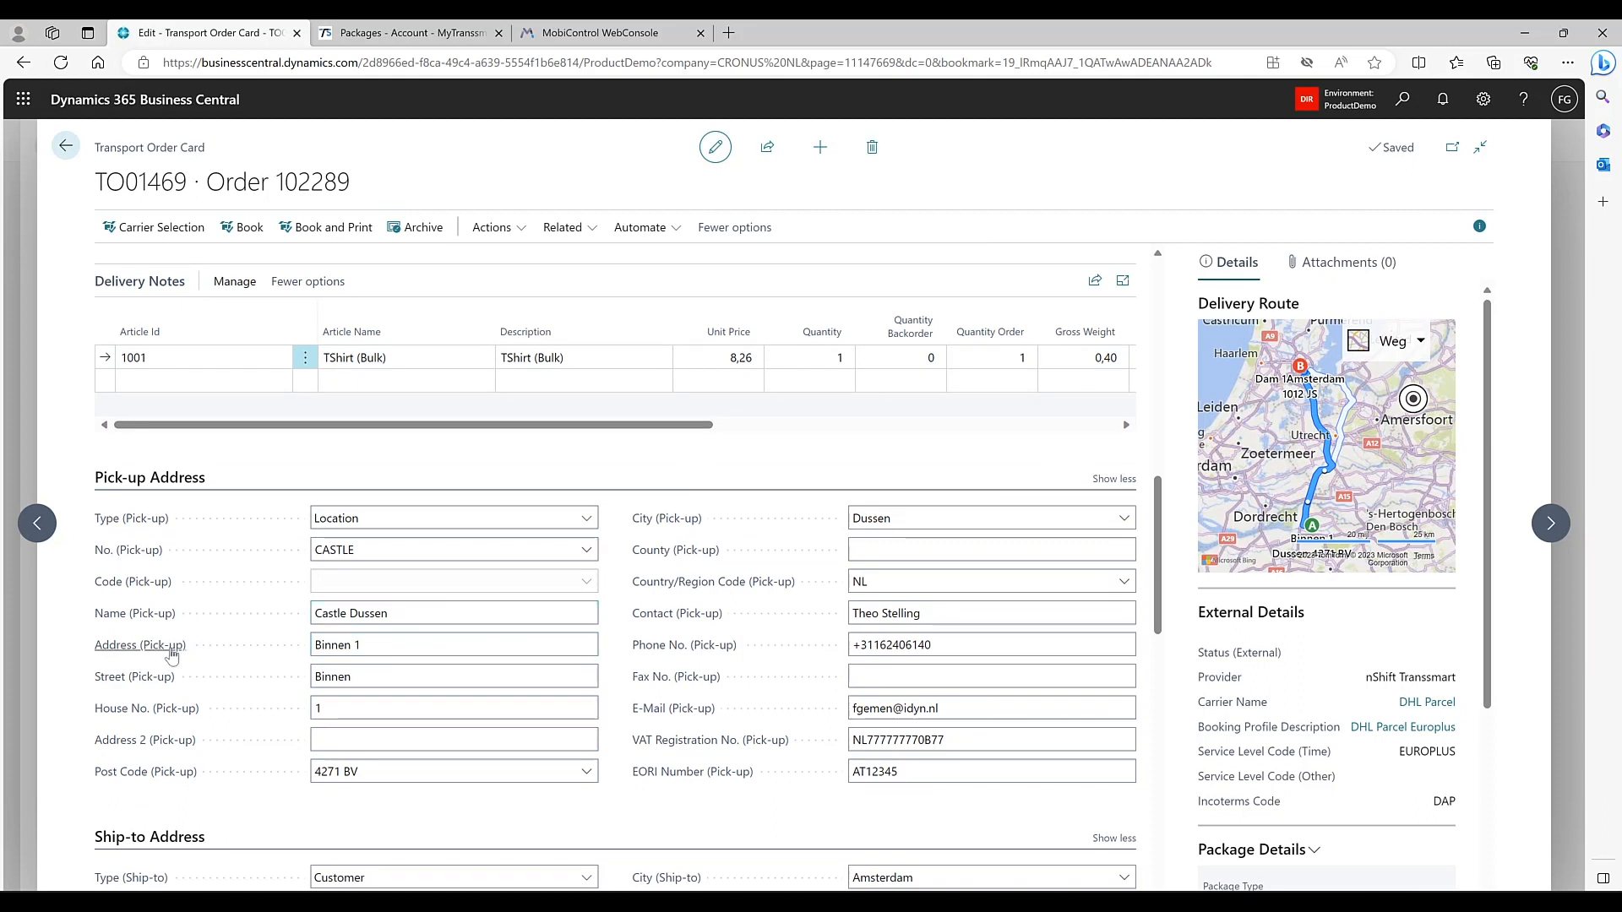
{"action": "mouse_move", "coordinate": [172, 652]}
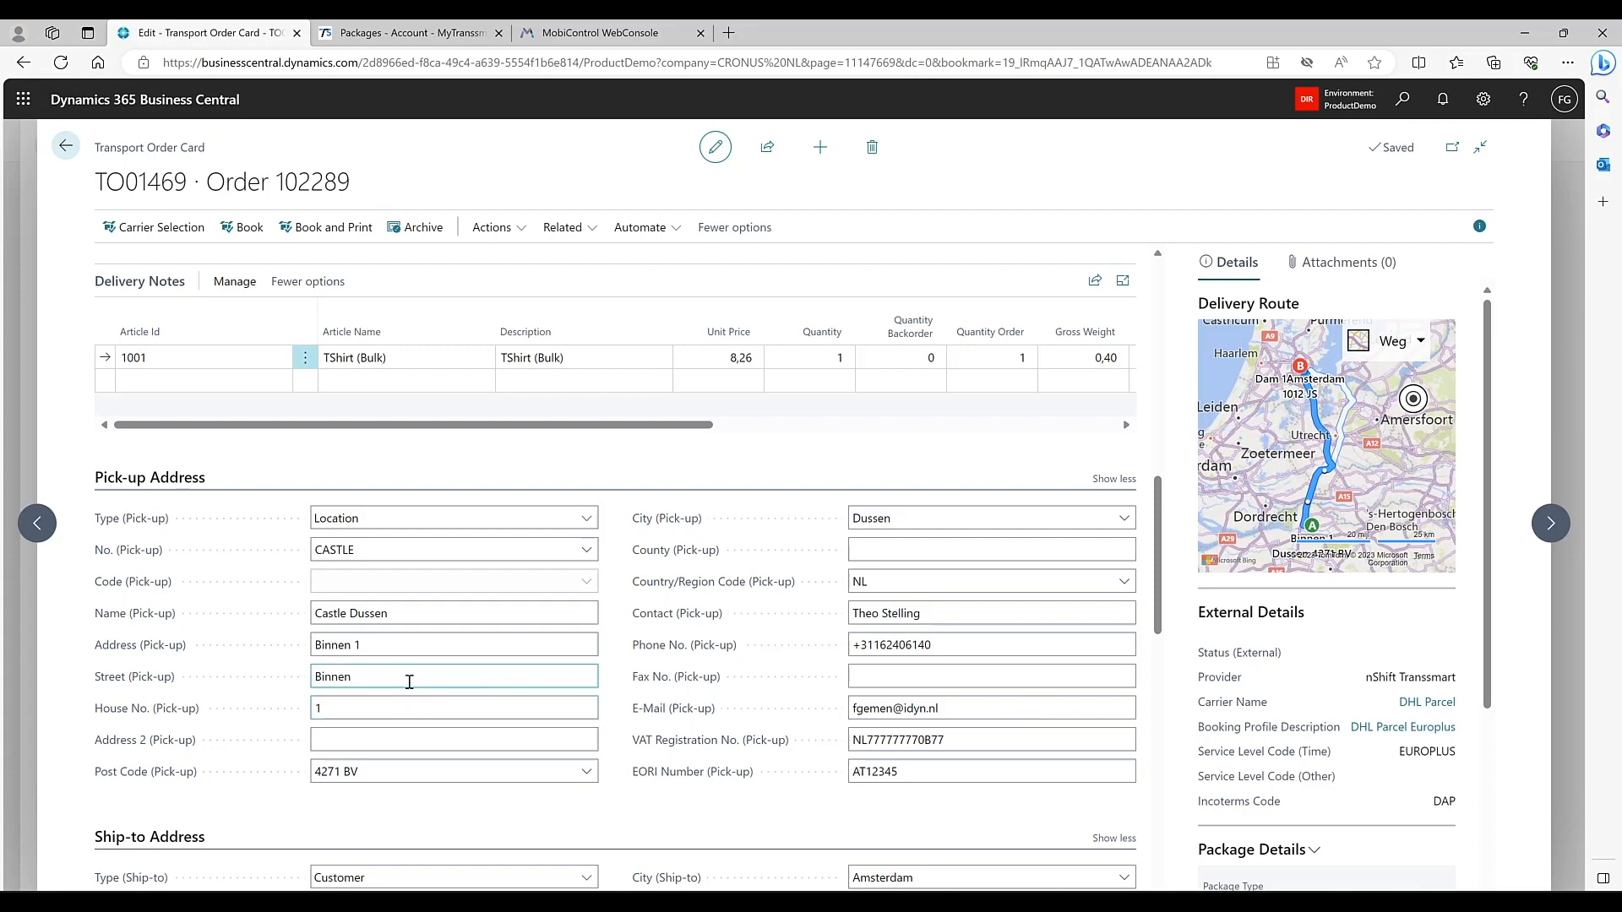
{"action": "scroll", "coordinate": [409, 681], "scroll_direction": "down", "scroll_amount": 5}
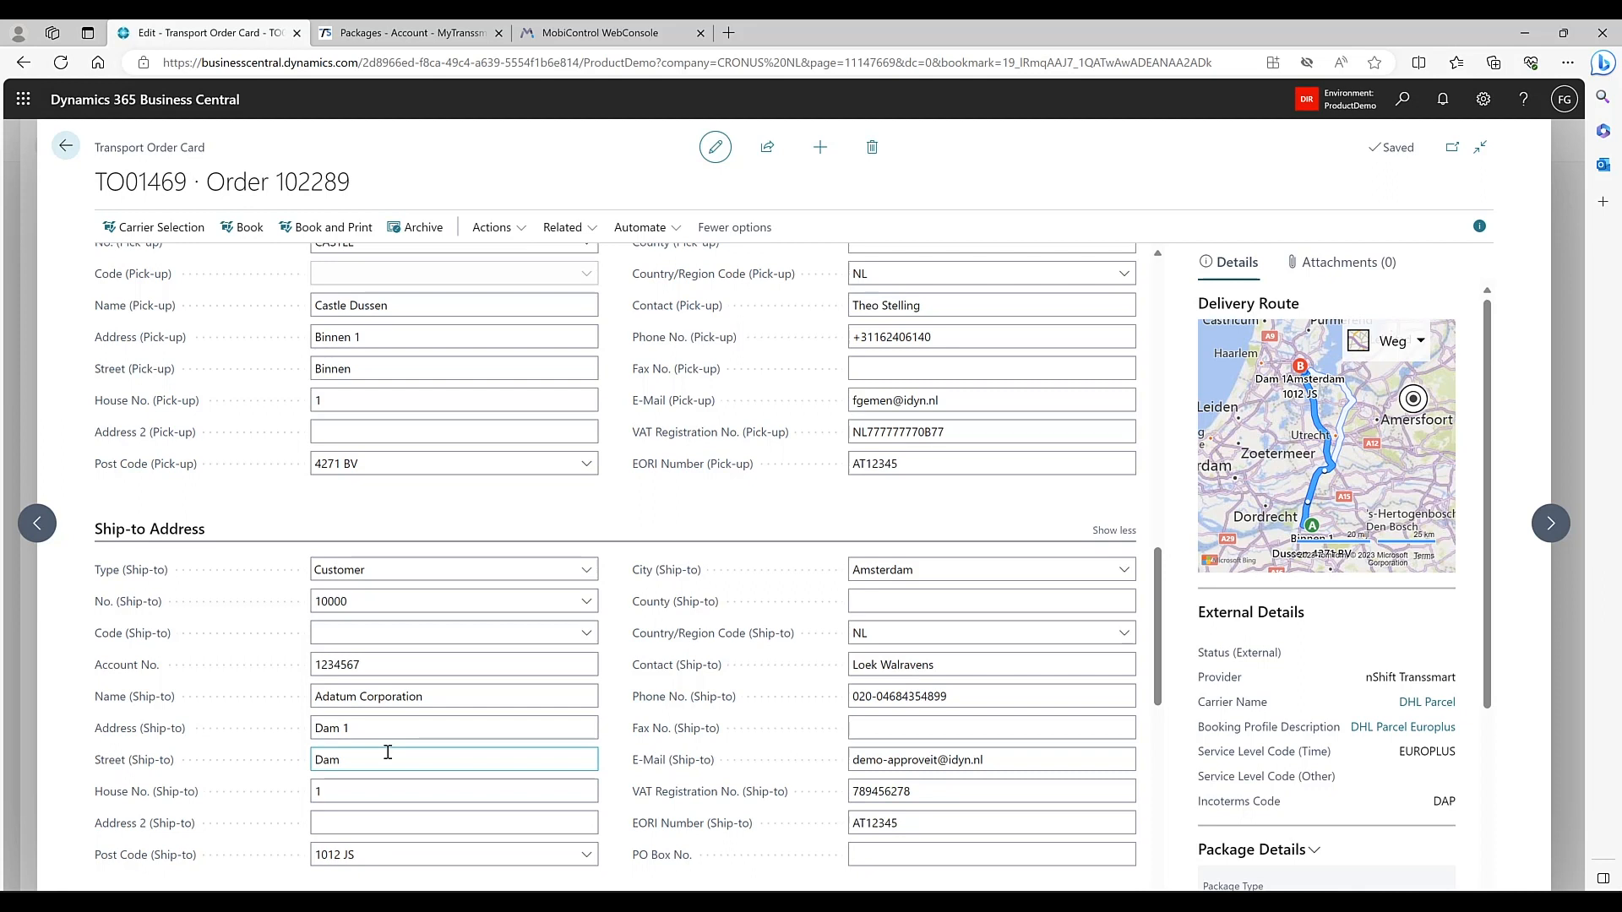
{"action": "left_click", "coordinate": [582, 637]}
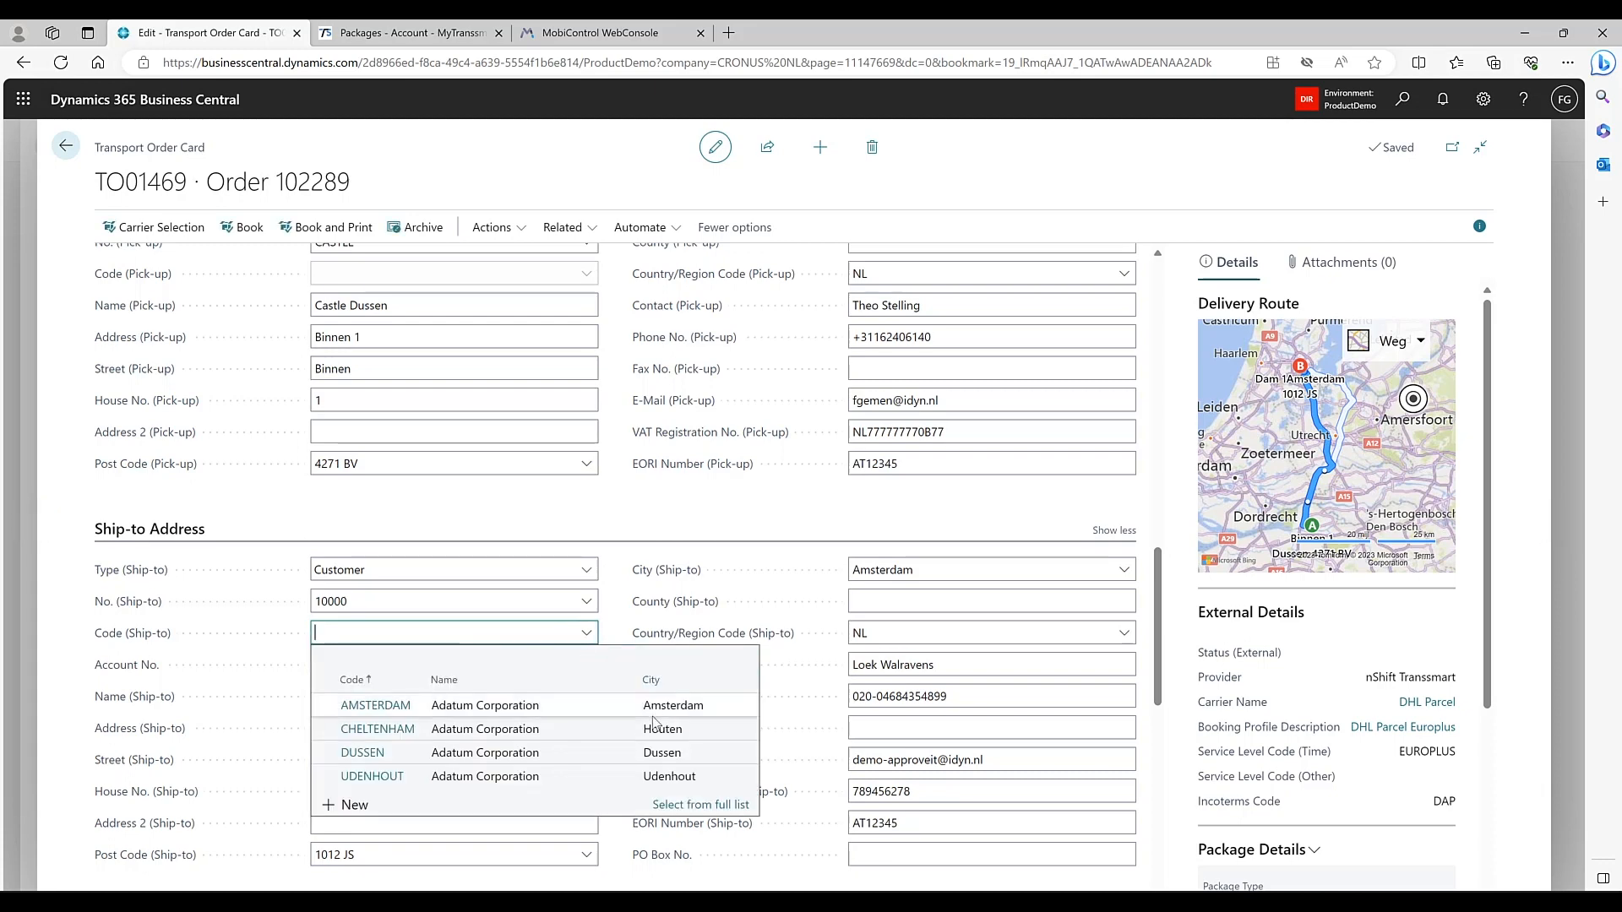
{"action": "left_click", "coordinate": [598, 709]}
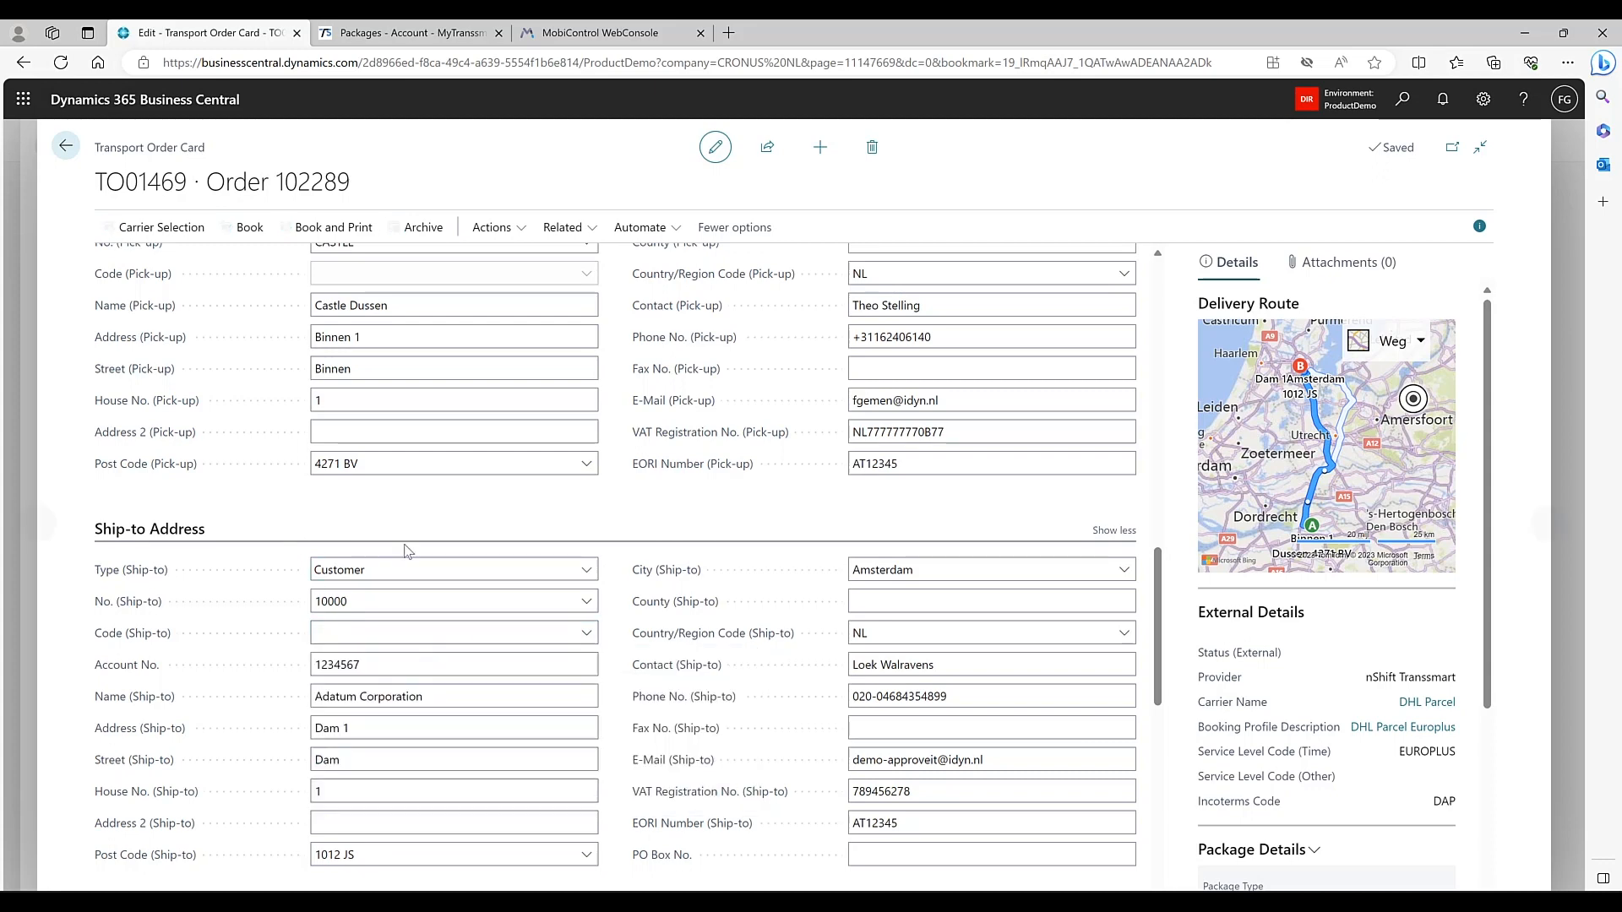
Examine the transport order's invoice address, additional reference fields, and package, volume and weight totals.
{"action": "scroll", "coordinate": [413, 680], "scroll_direction": "down", "scroll_amount": 6}
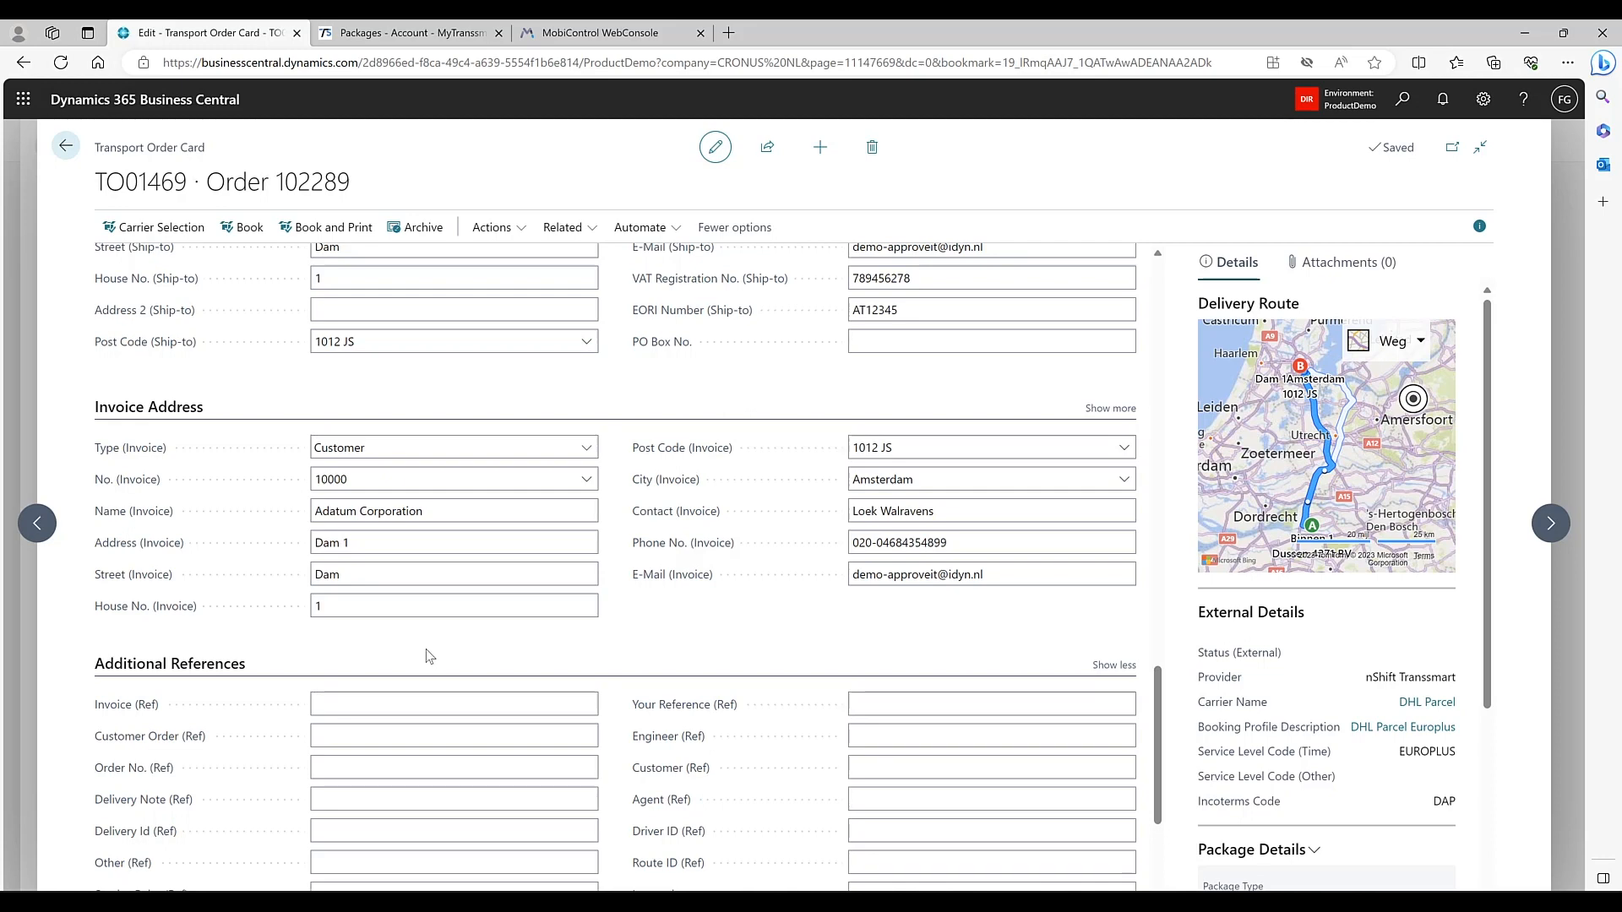
{"action": "scroll", "coordinate": [422, 618], "scroll_direction": "down", "scroll_amount": 3}
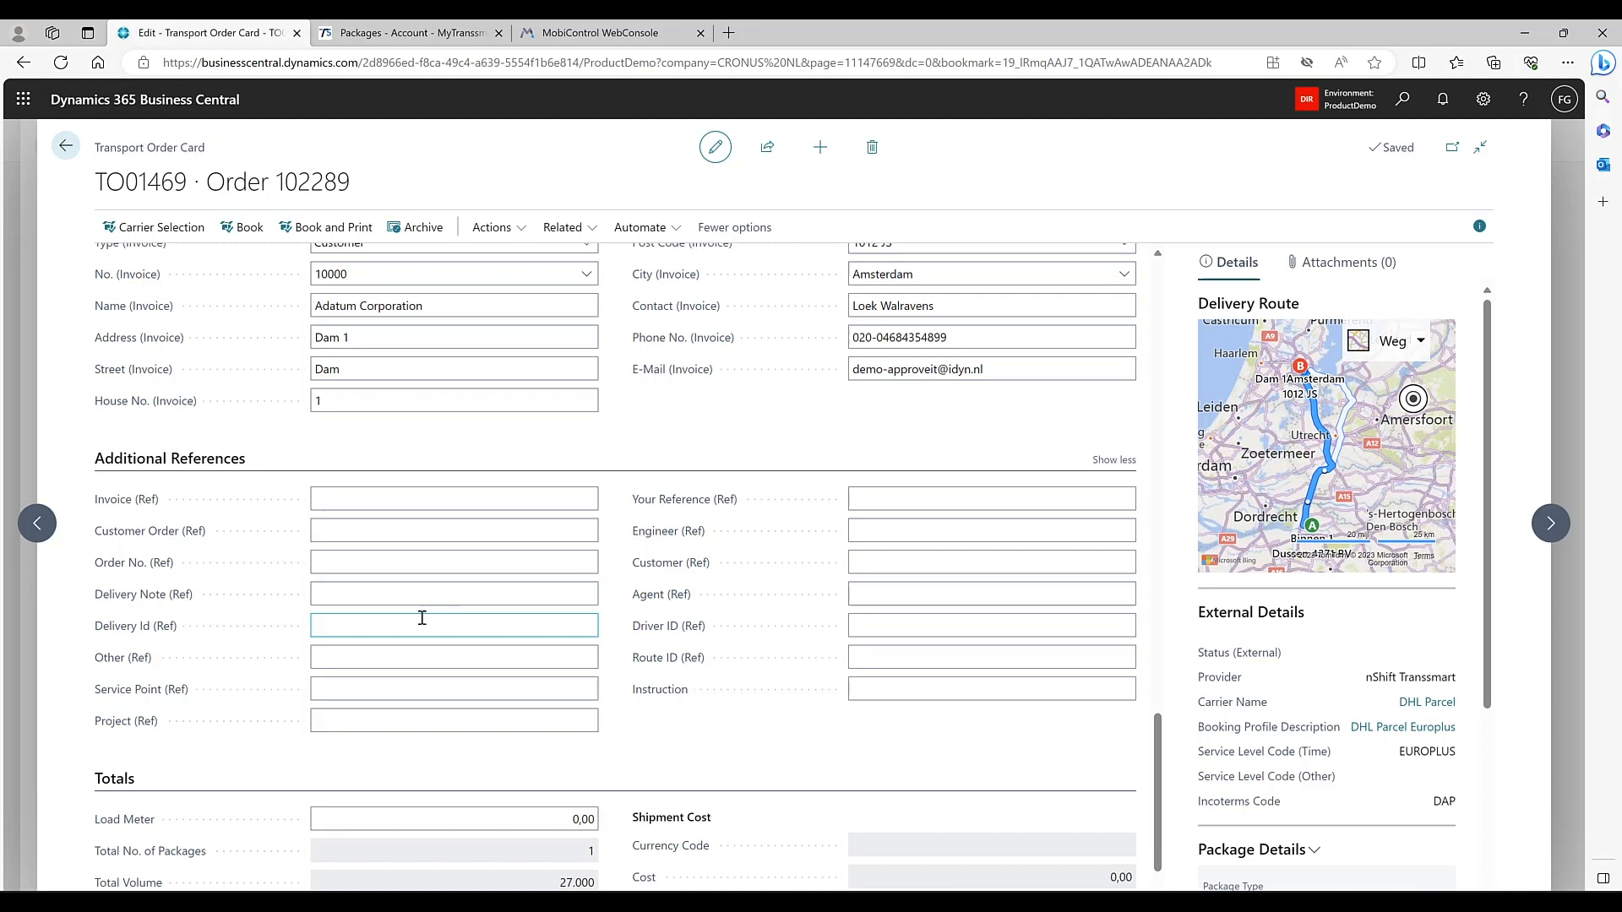
{"action": "left_click", "coordinate": [404, 591]}
{"action": "scroll", "coordinate": [424, 588], "scroll_direction": "down", "scroll_amount": 1}
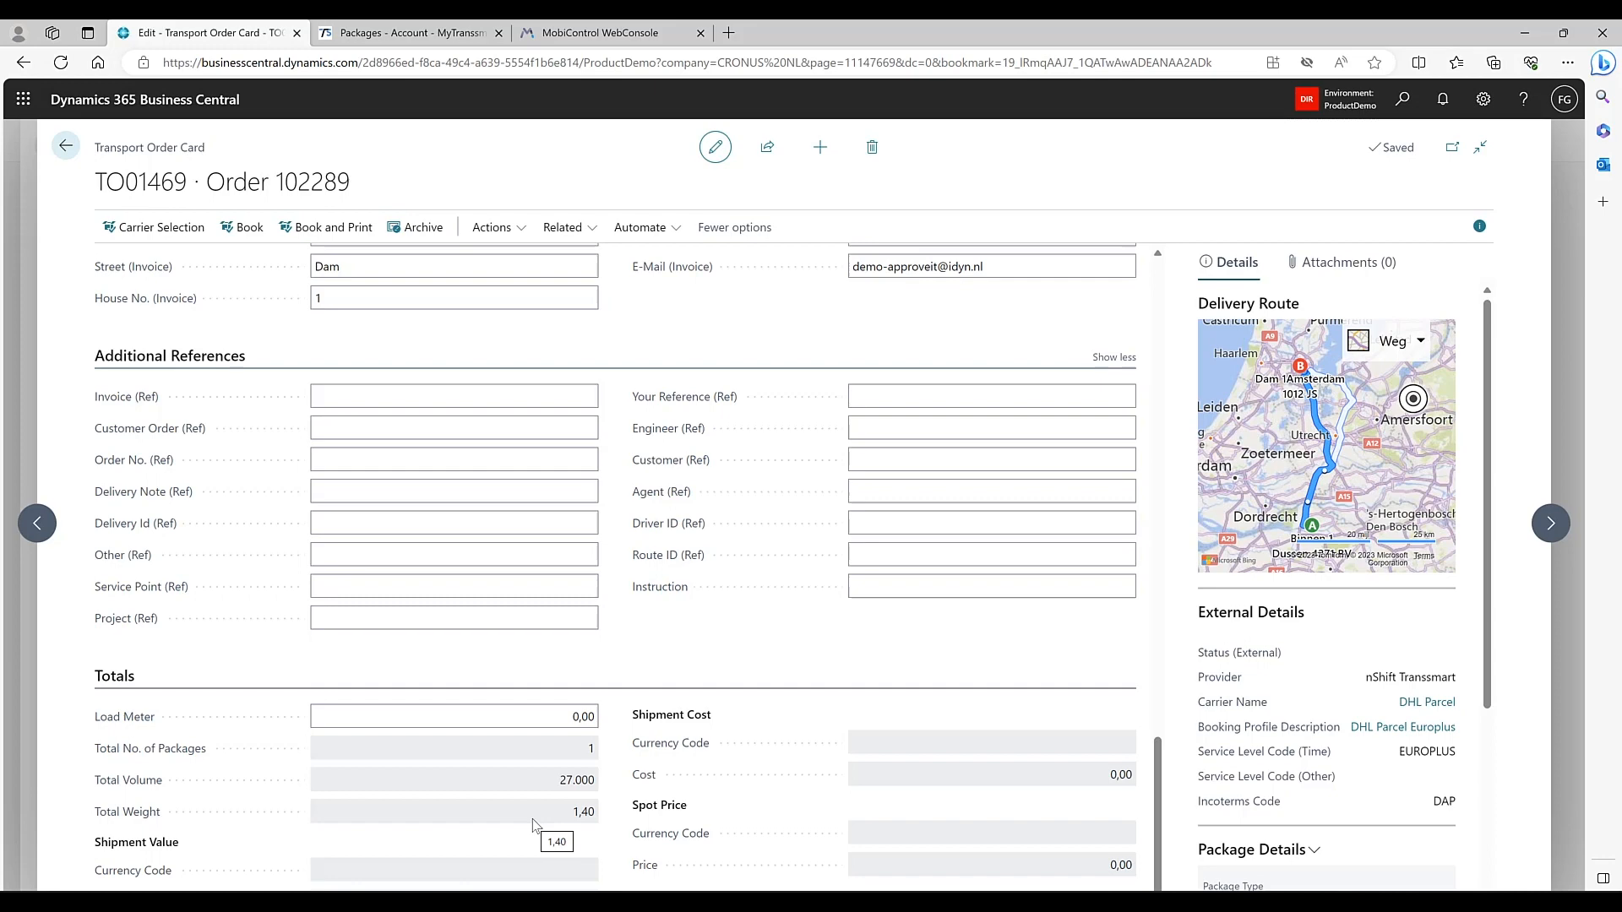
Book and print the transport order, download its shipping label as PDF and open TO01469.pdf.
{"action": "scroll", "coordinate": [515, 718], "scroll_direction": "up", "scroll_amount": 15}
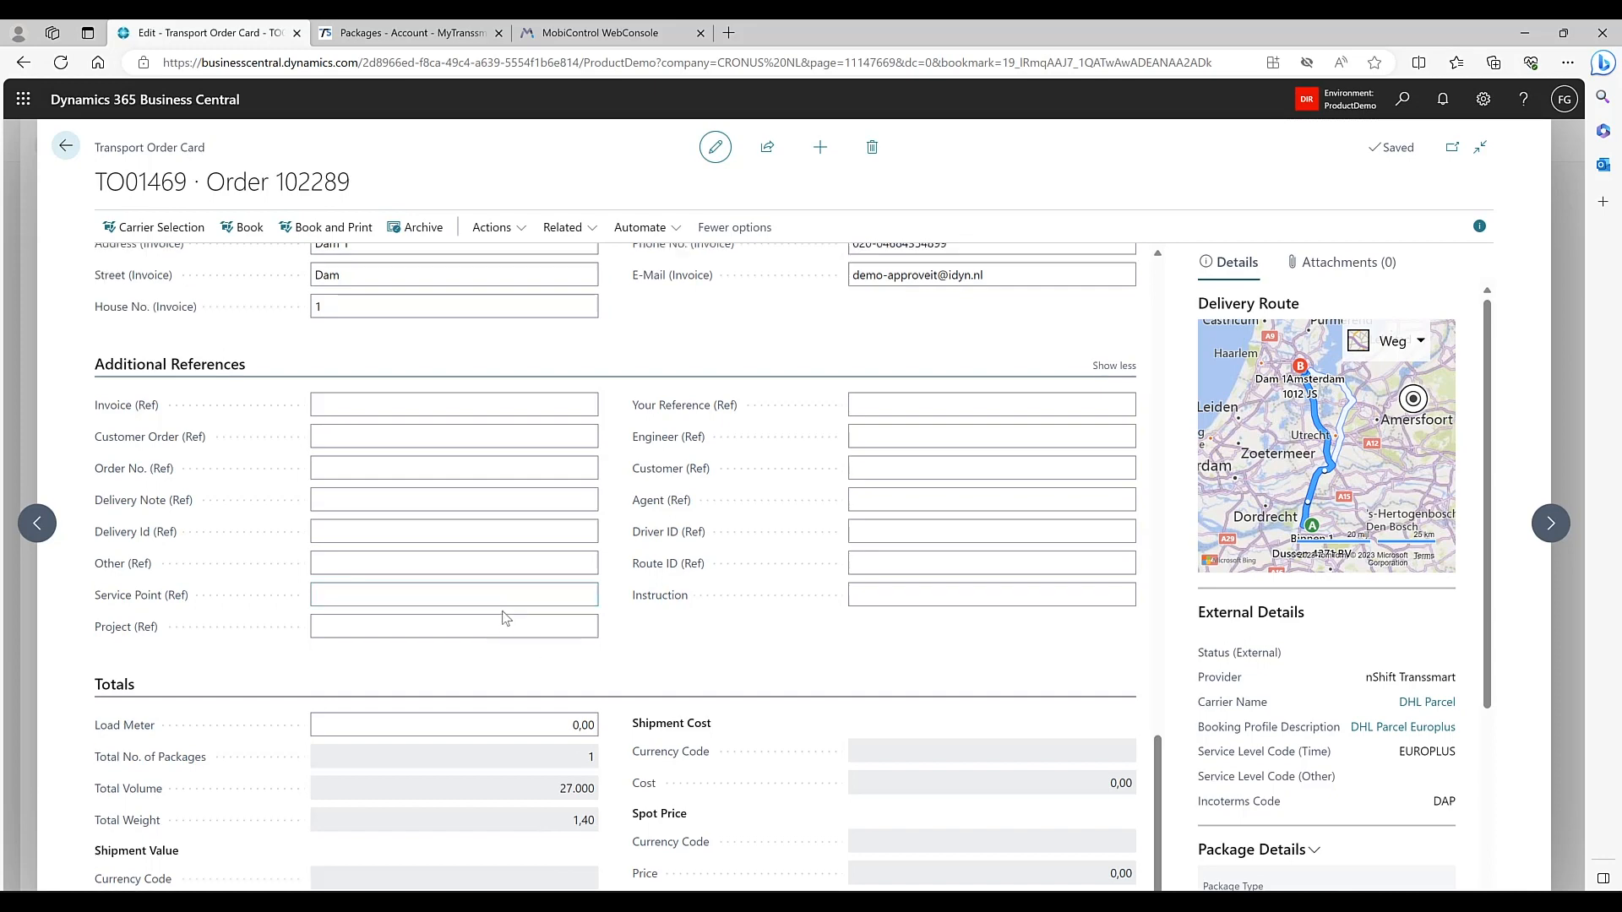
{"action": "scroll", "coordinate": [403, 343], "scroll_direction": "up", "scroll_amount": 3}
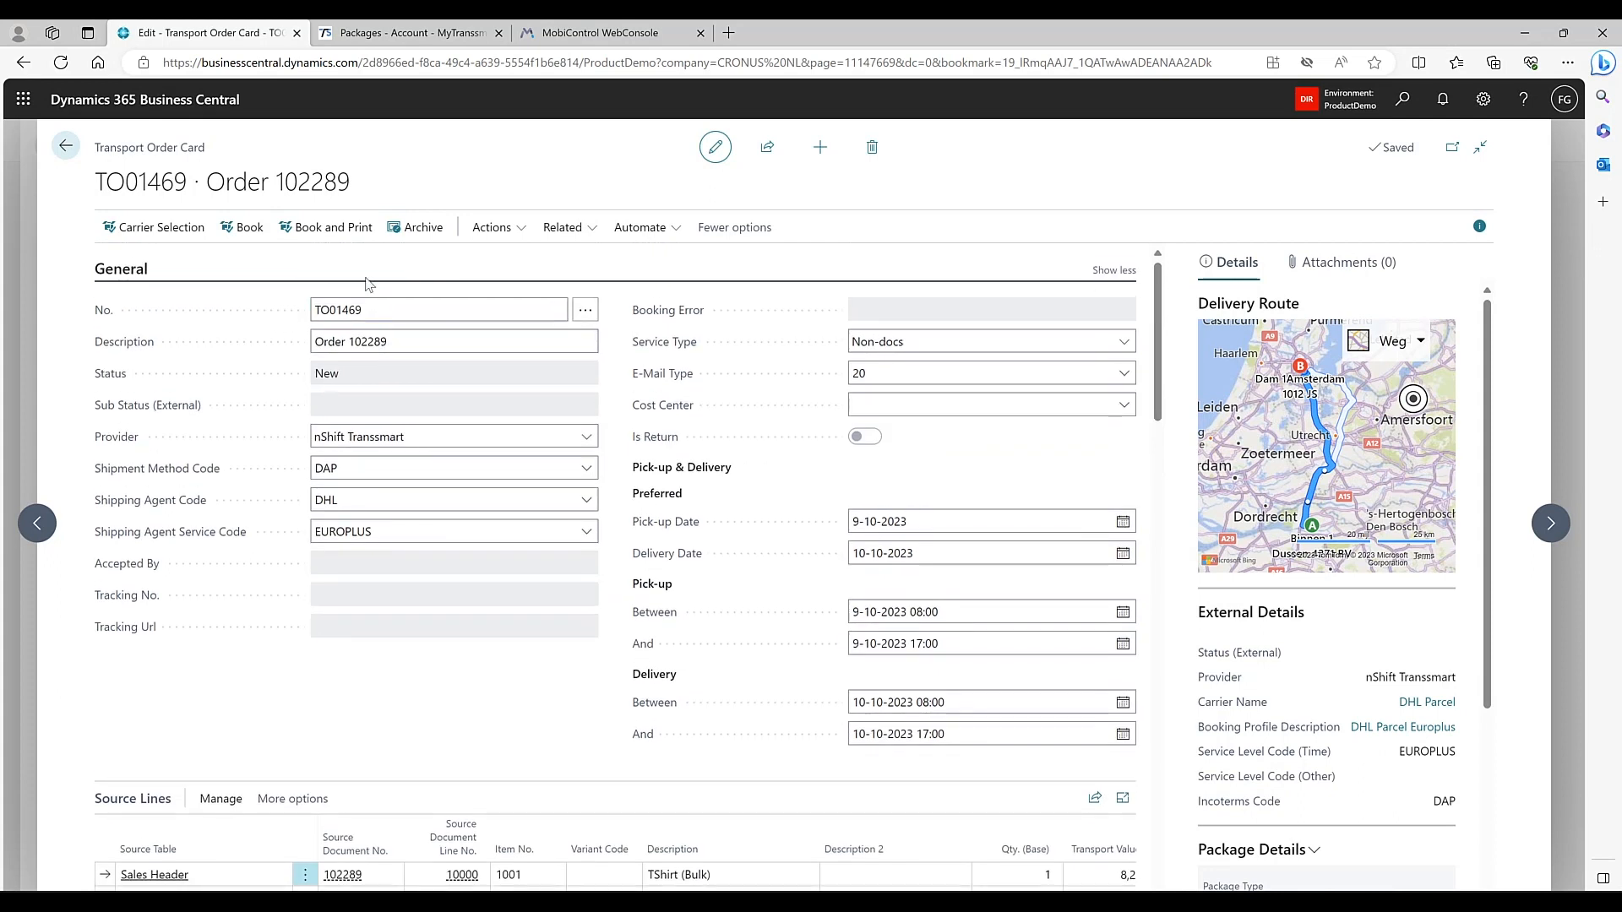
{"action": "left_click", "coordinate": [332, 228]}
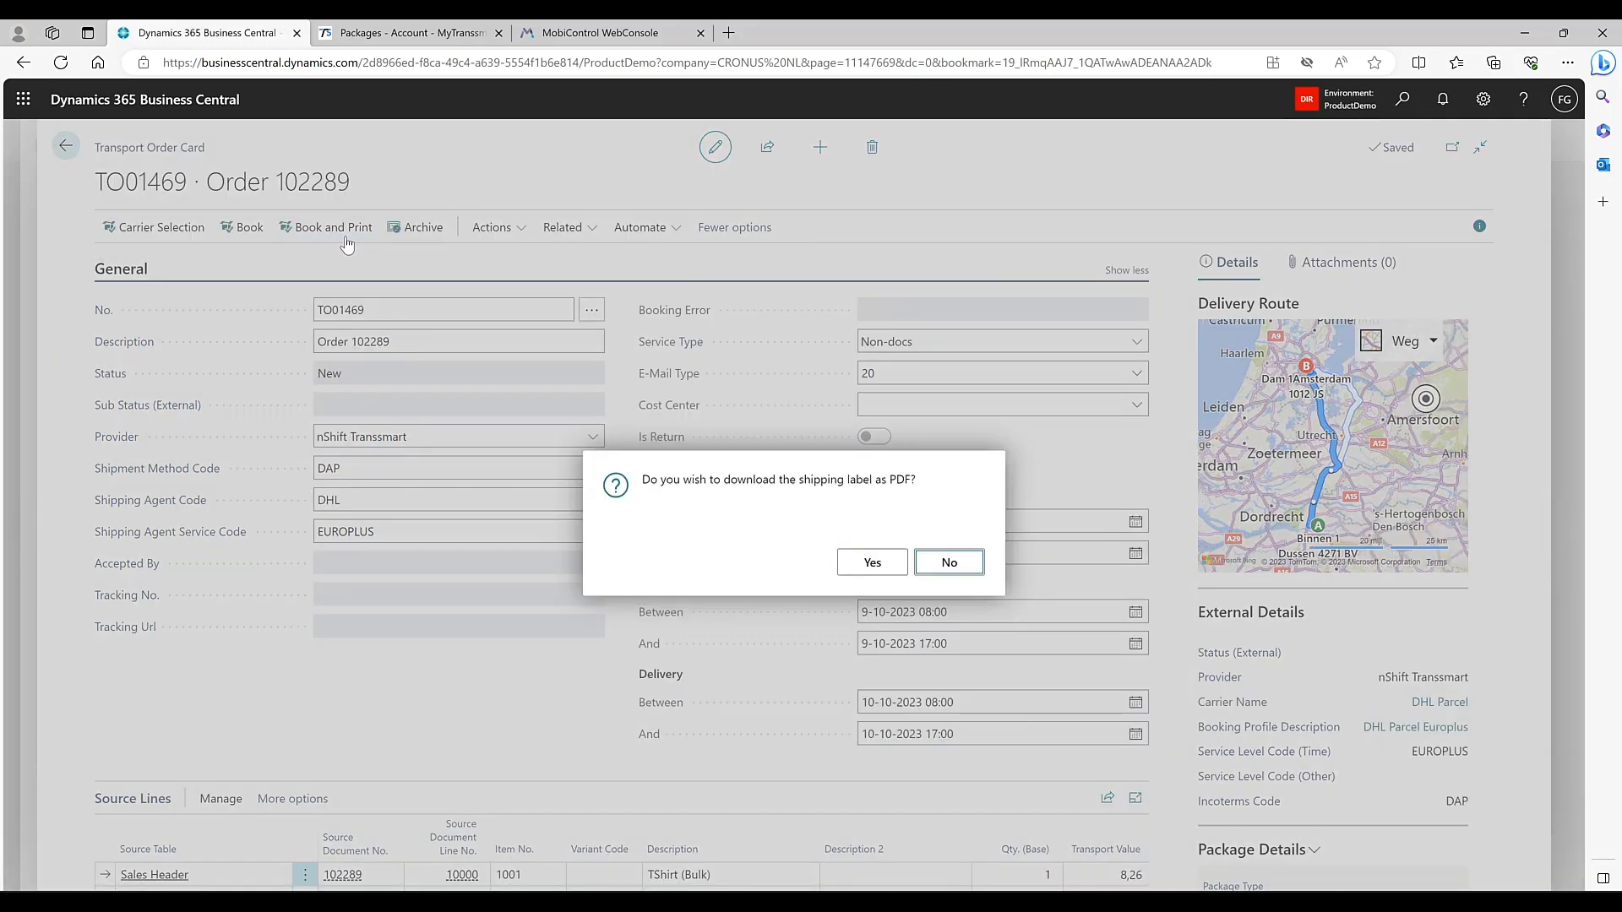
{"action": "left_click", "coordinate": [885, 568]}
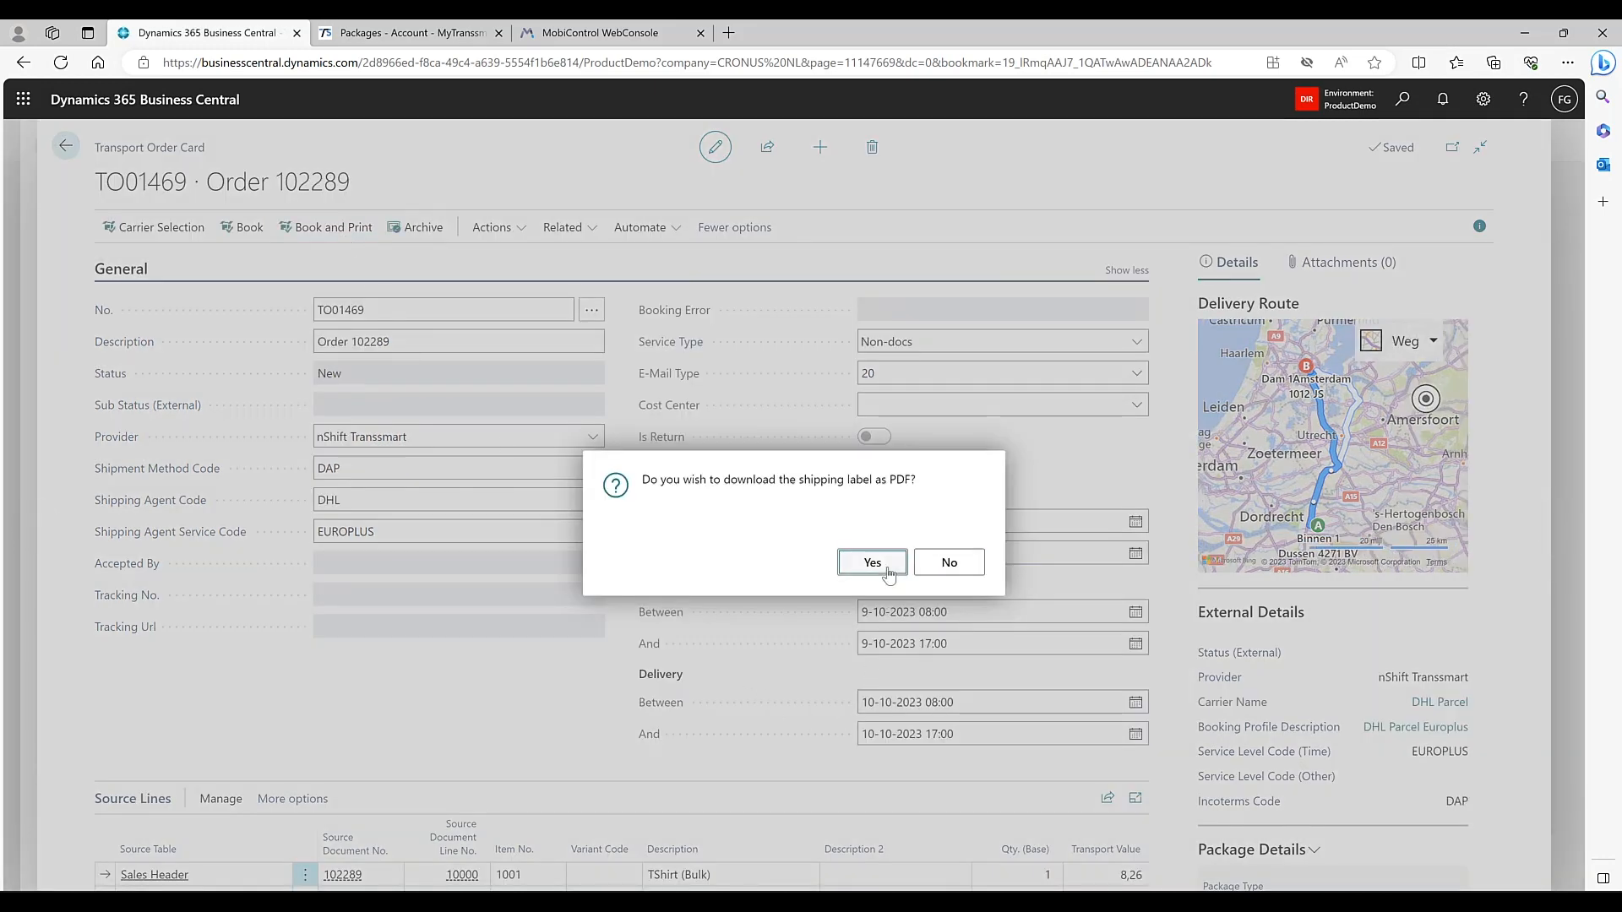
{"action": "left_click", "coordinate": [872, 562]}
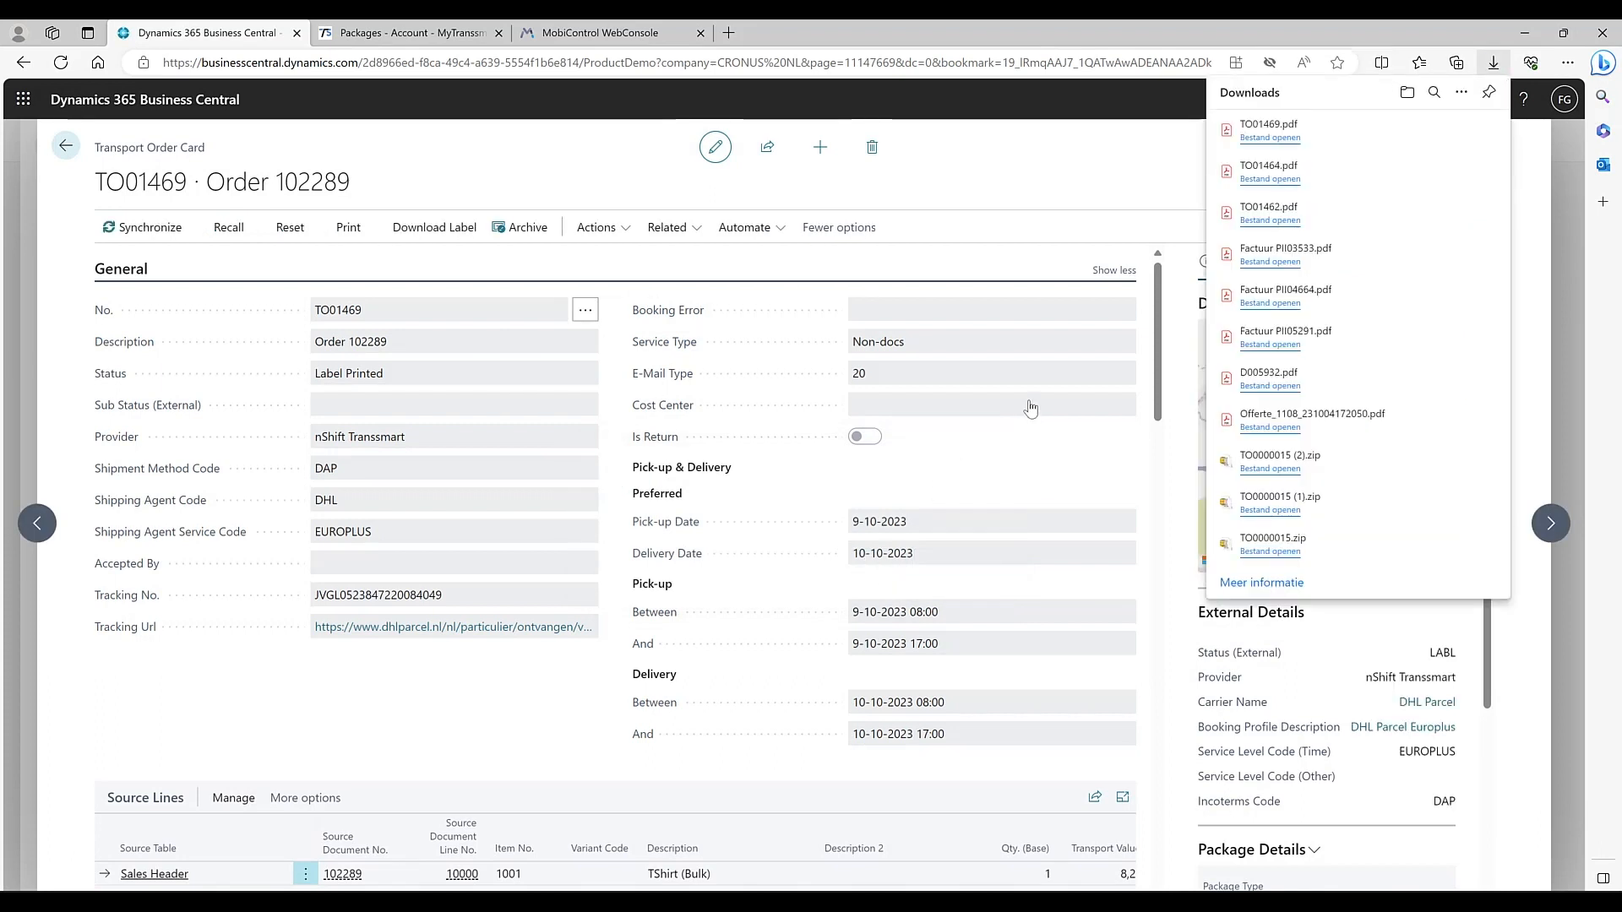
{"action": "left_click", "coordinate": [1264, 137]}
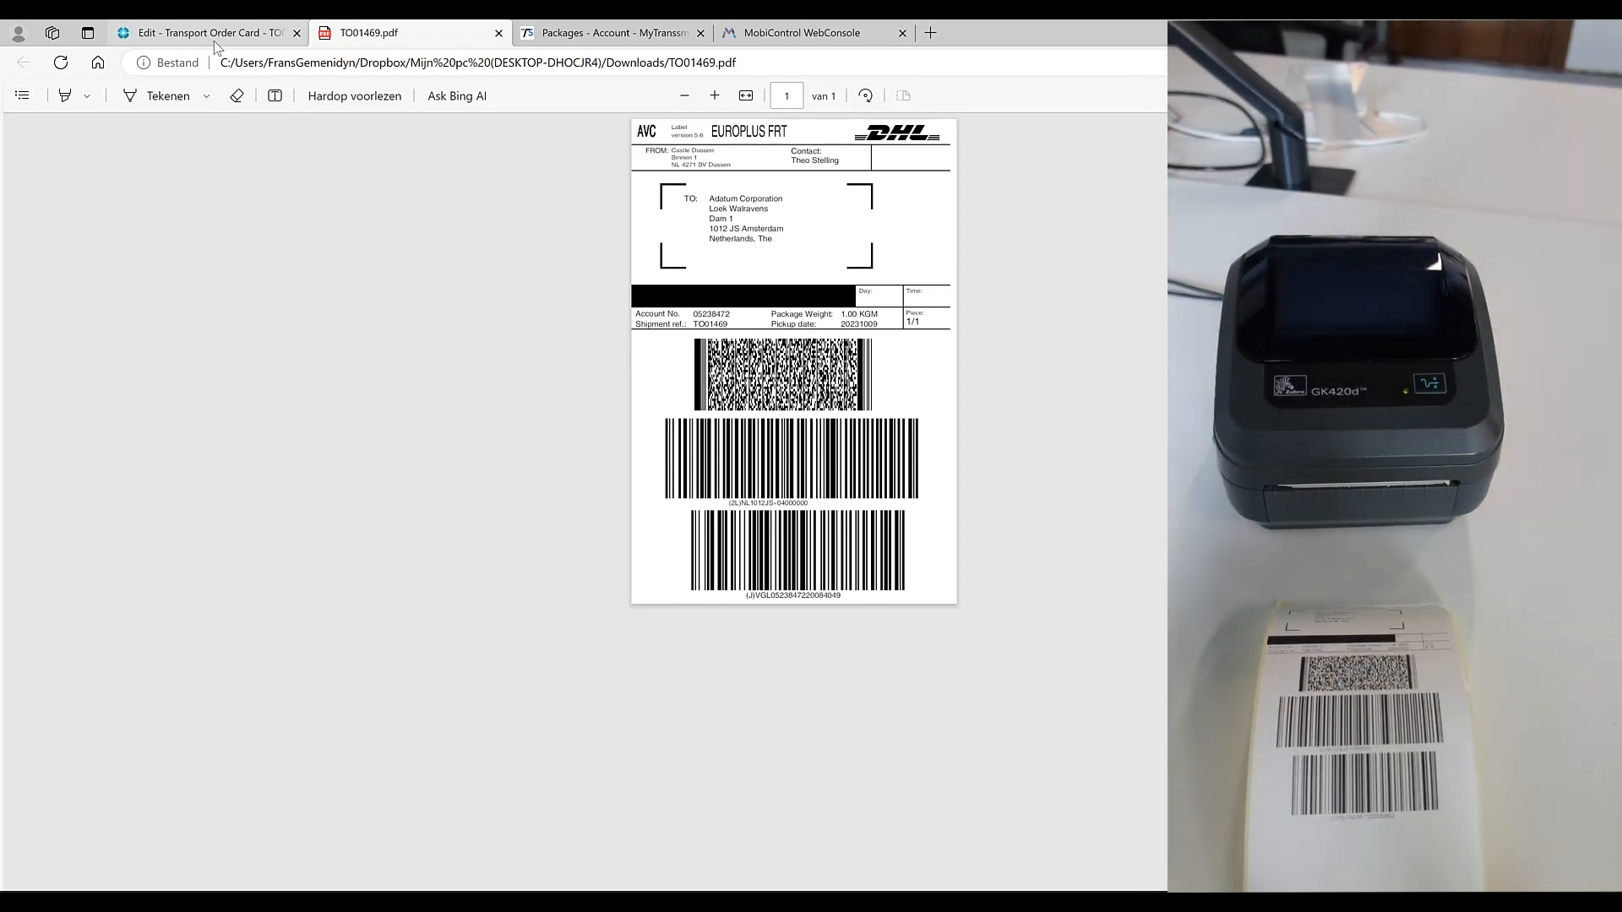
Return to the sales order and view its transport order details and the tracking fields in Shipping and Billing.
{"action": "left_click", "coordinate": [215, 38]}
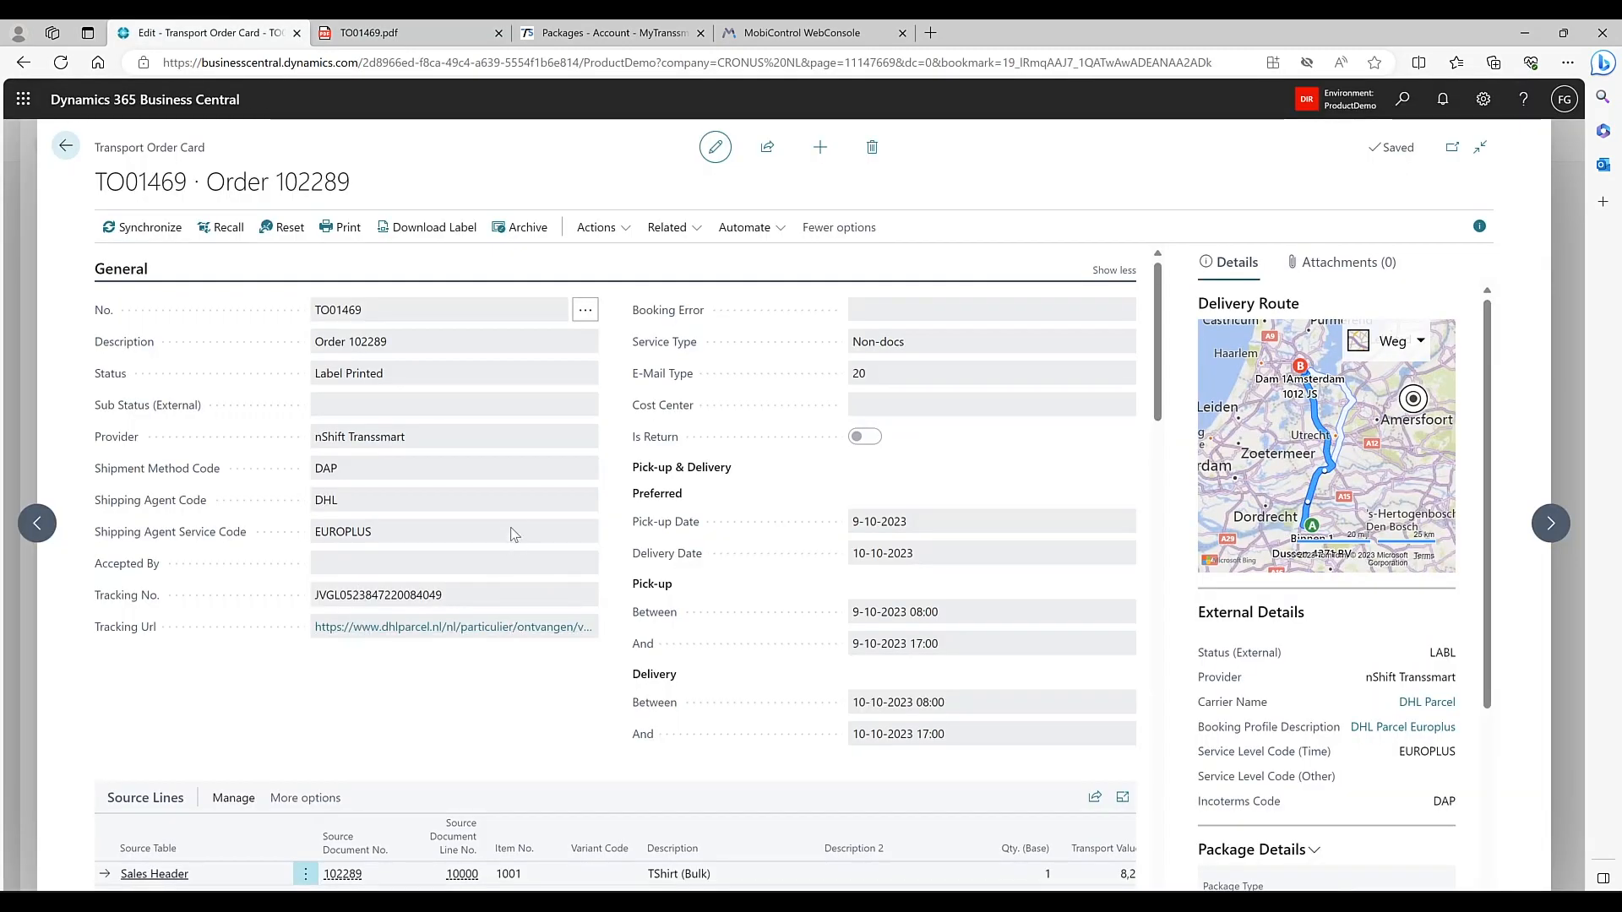
{"action": "key", "text": "alt+Left"}
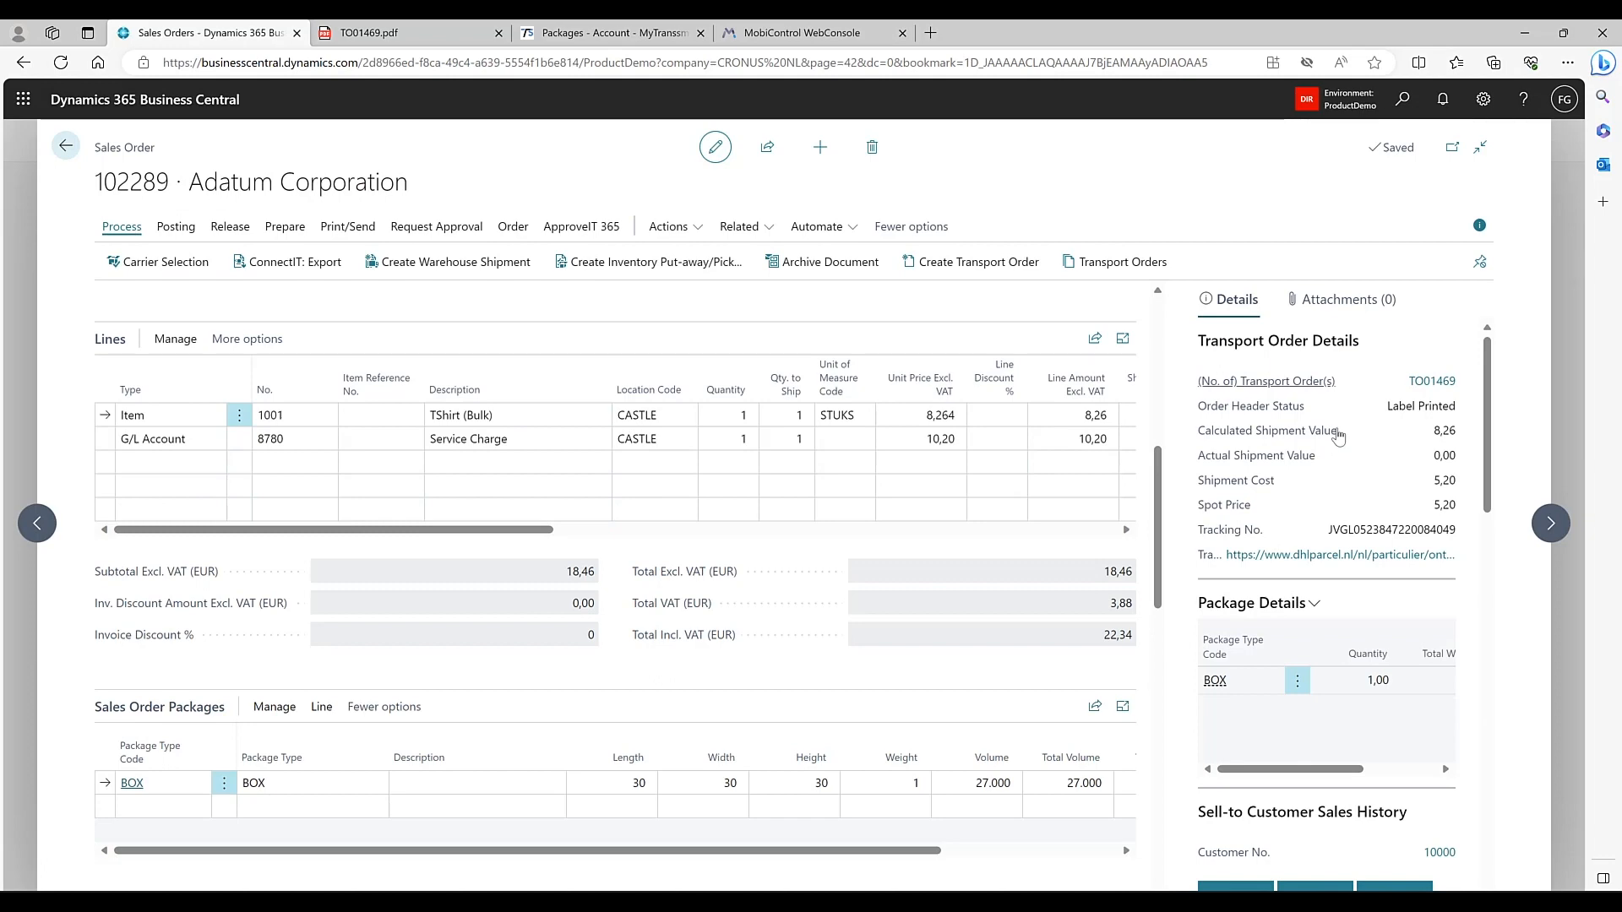
{"action": "scroll", "coordinate": [711, 609], "scroll_direction": "down", "scroll_amount": 3}
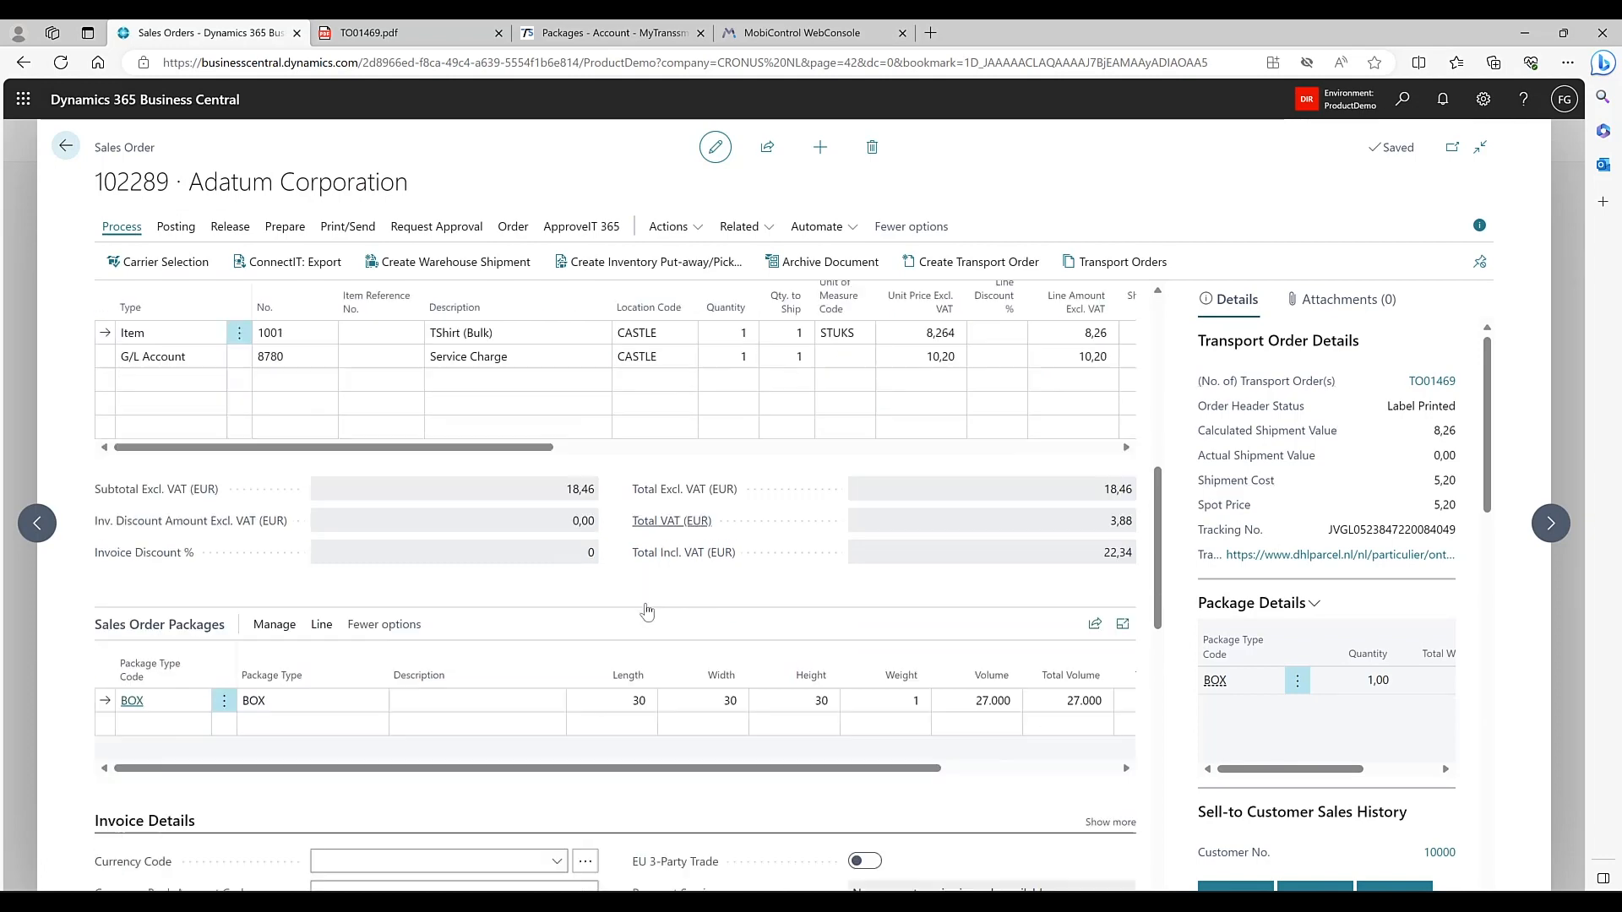
{"action": "scroll", "coordinate": [711, 608], "scroll_direction": "down", "scroll_amount": 5}
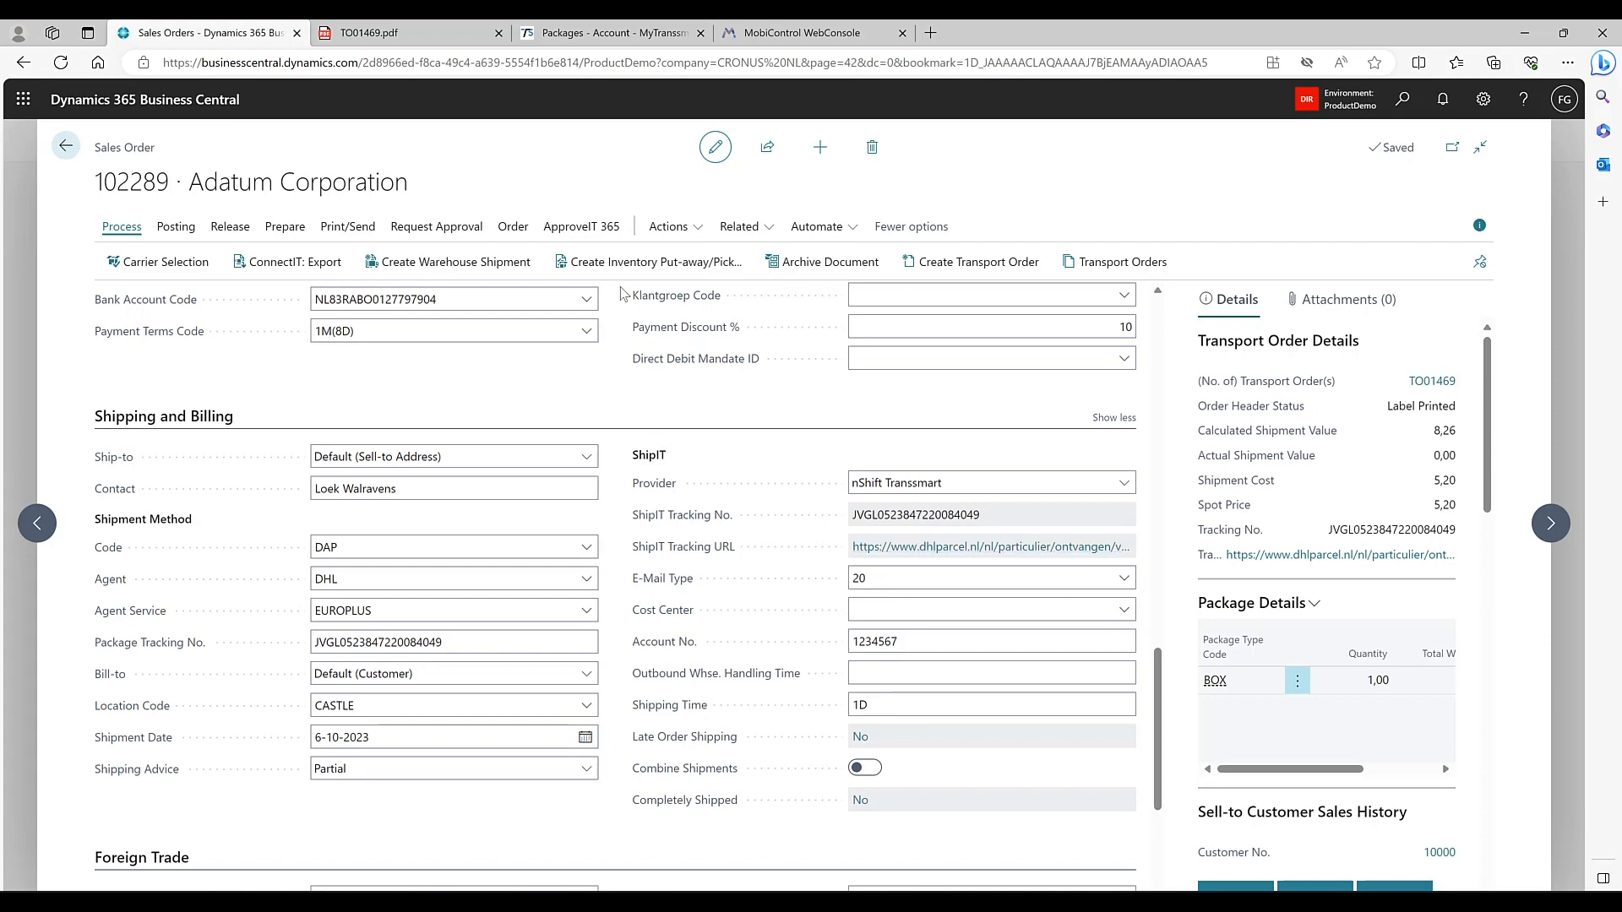
Leave the sales orders and open transport order TO01469 from the Transport Orders list.
{"action": "key", "text": "Escape"}
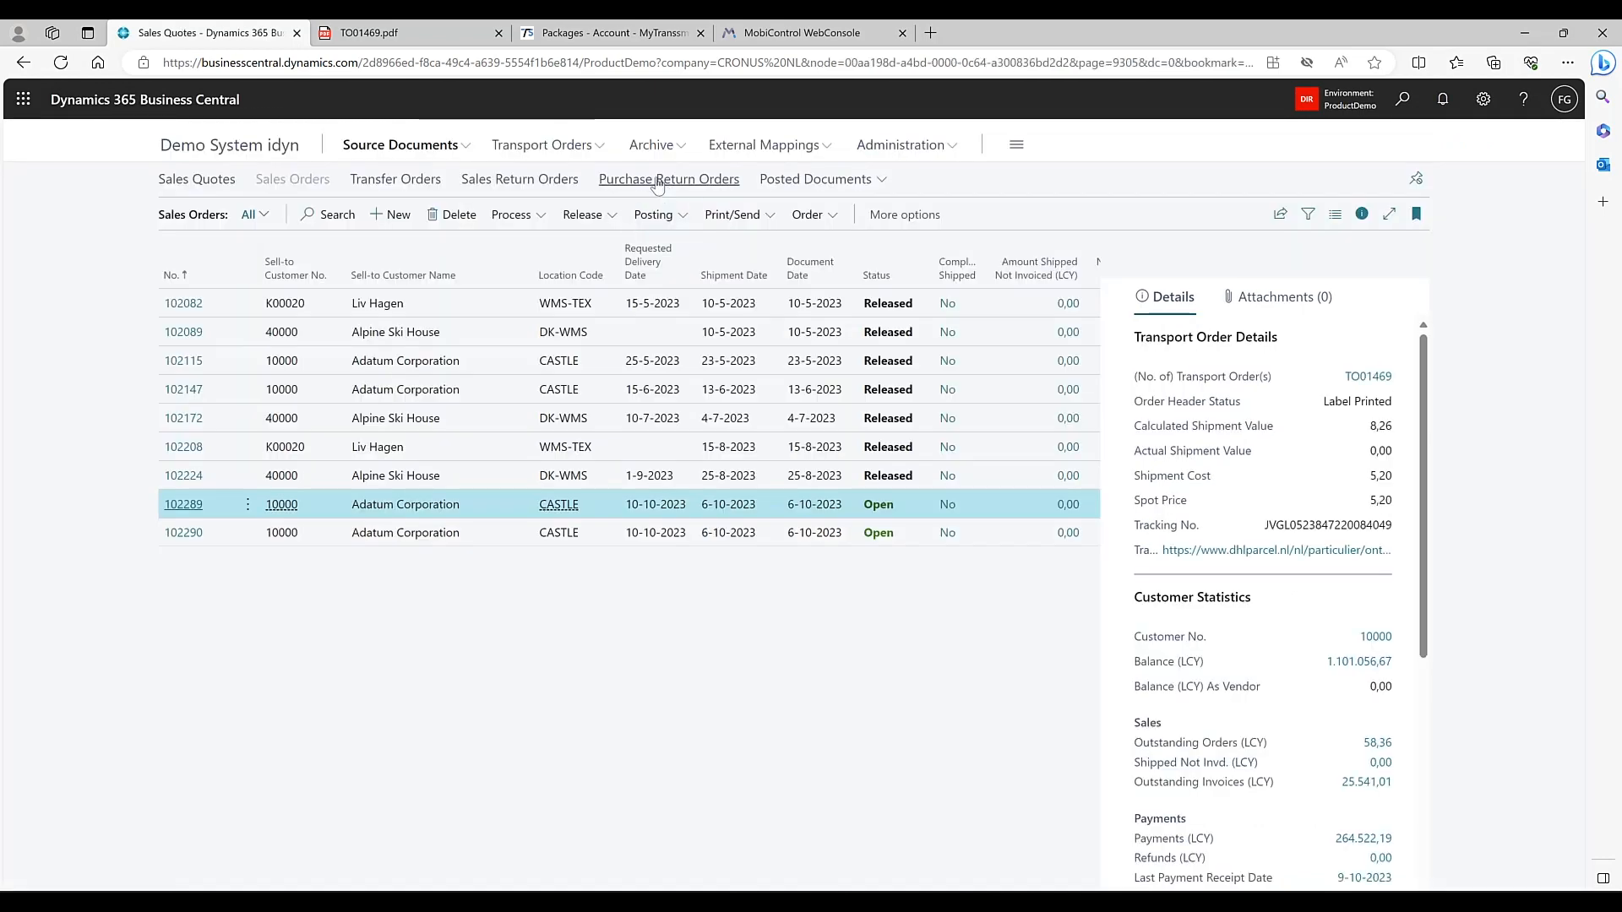
{"action": "key", "text": "Escape"}
{"action": "left_click", "coordinate": [435, 147]}
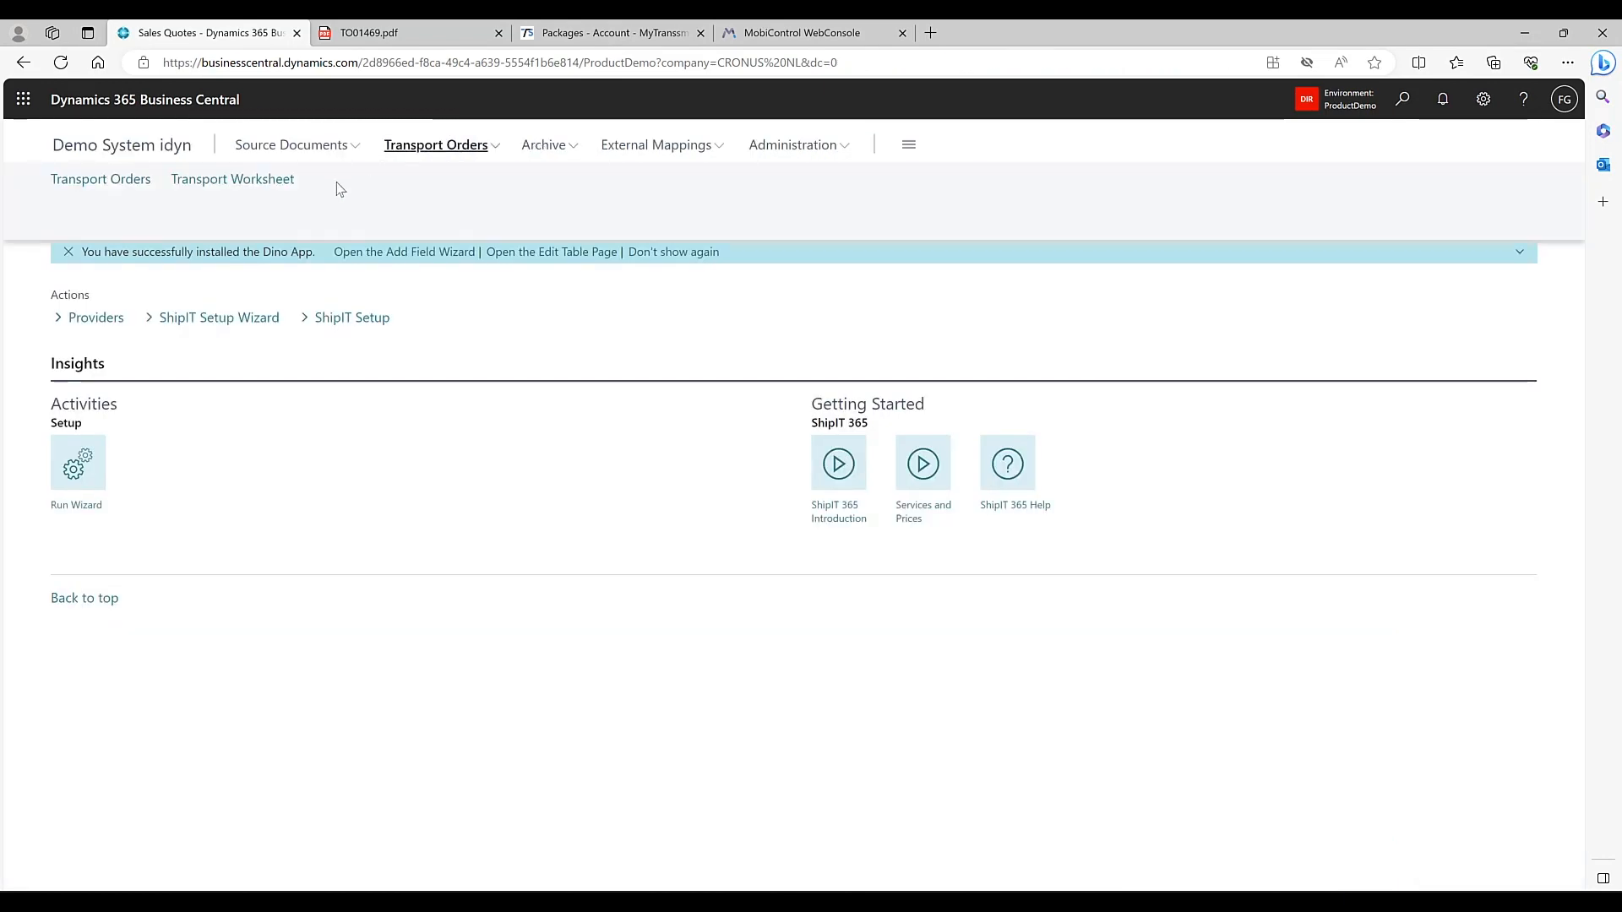
{"action": "left_click", "coordinate": [128, 193]}
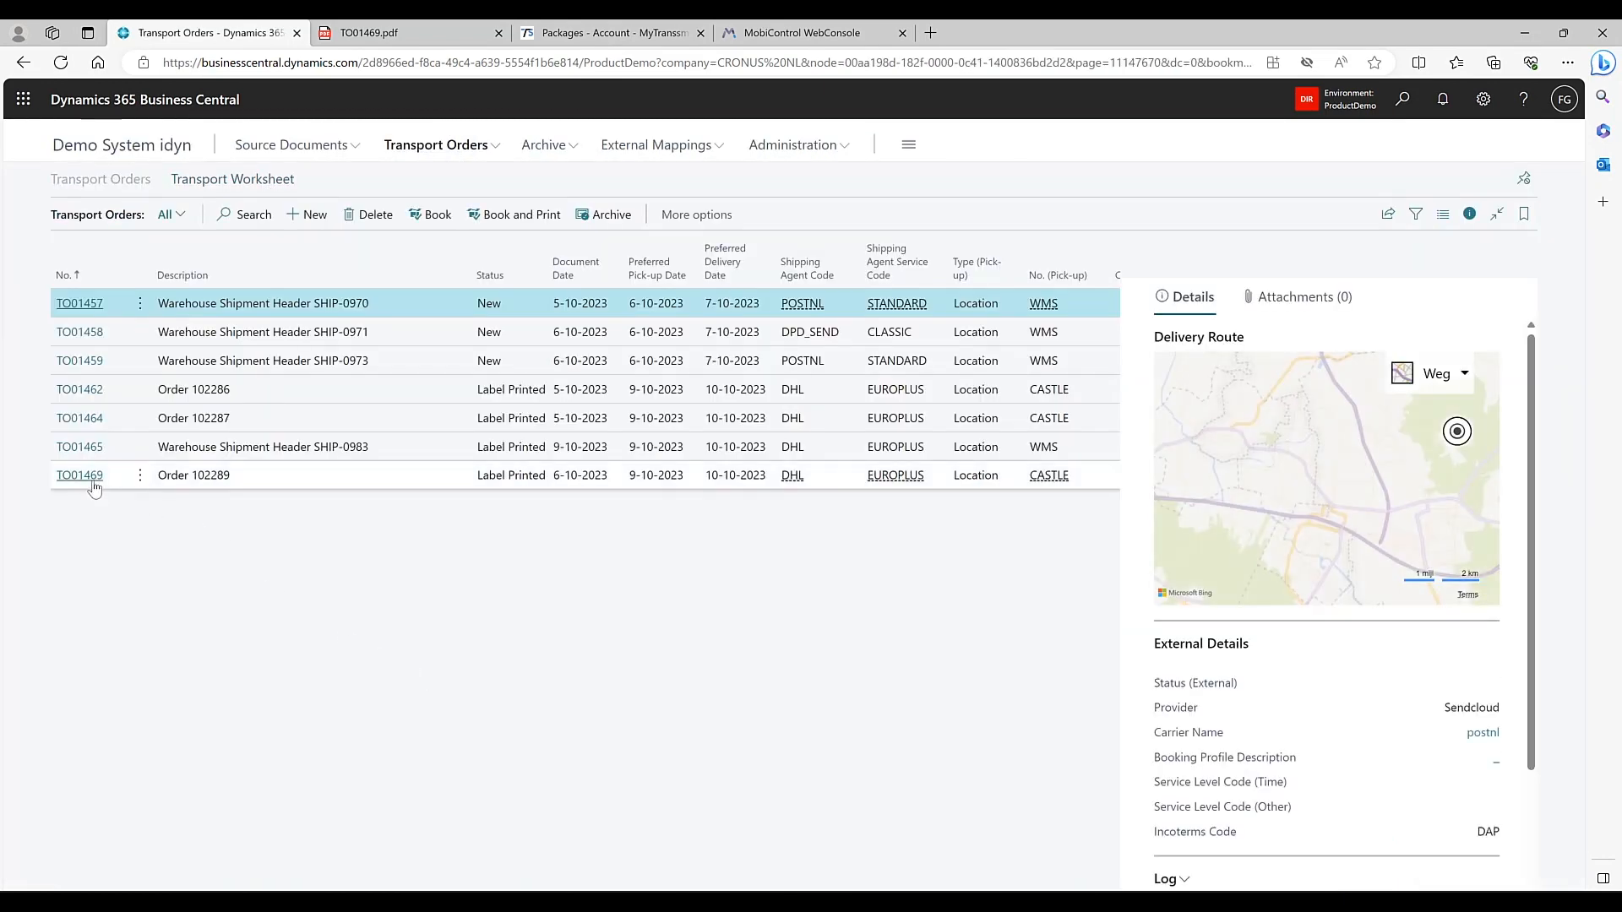
{"action": "left_click", "coordinate": [98, 483]}
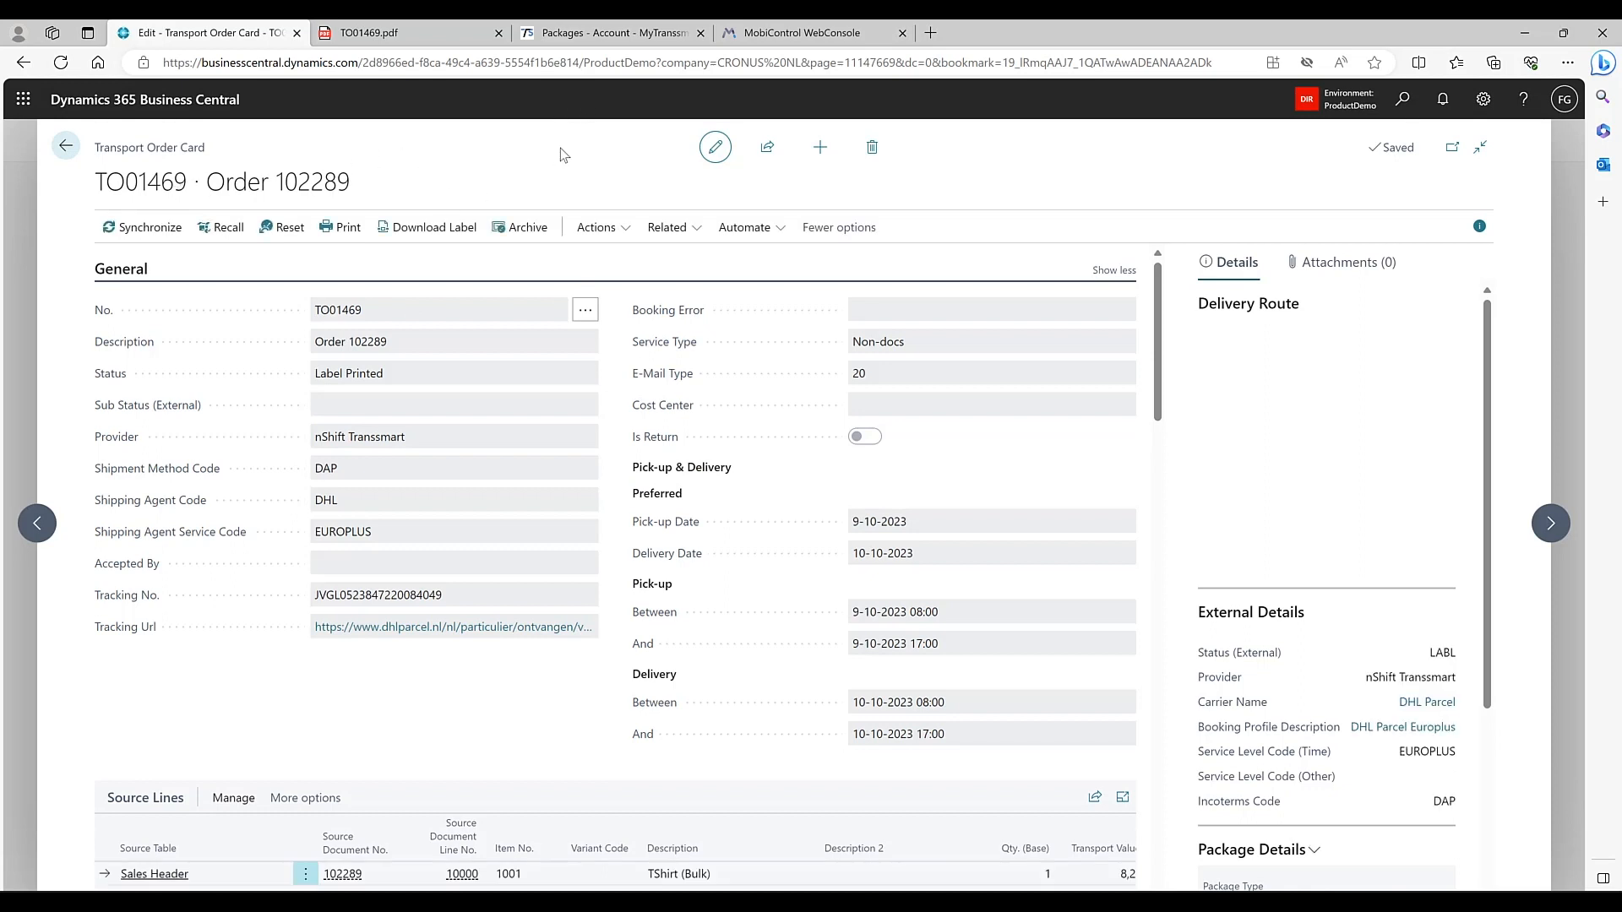
Switch to MyTranssmart and open the details of shipment TO01469 from the shipments overview.
{"action": "left_click", "coordinate": [603, 36]}
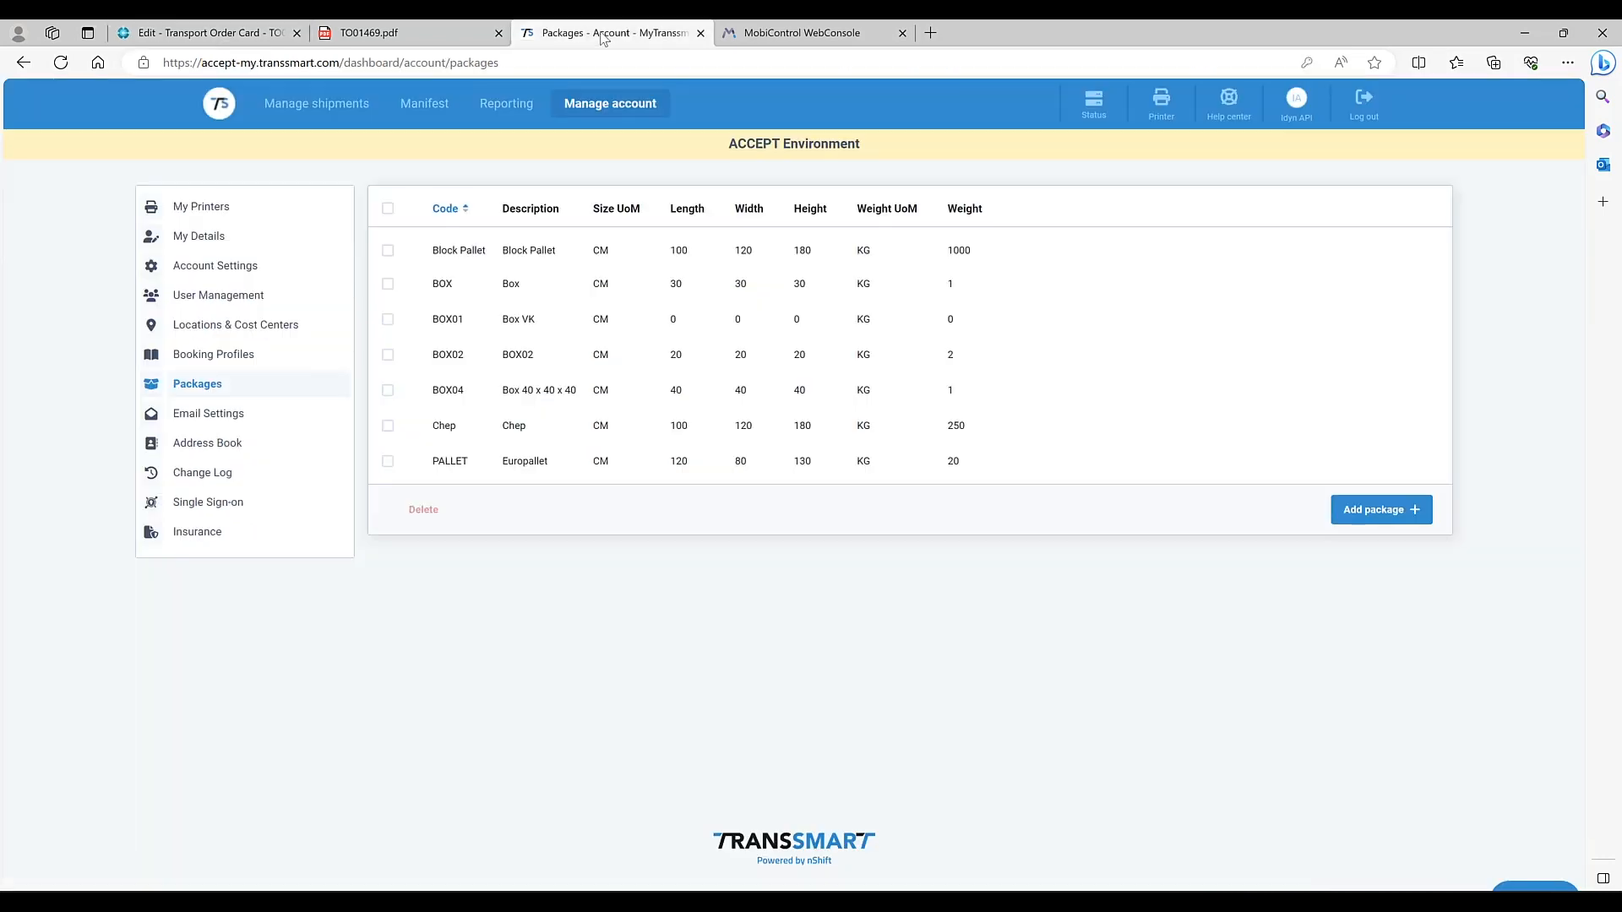
{"action": "left_click", "coordinate": [329, 109]}
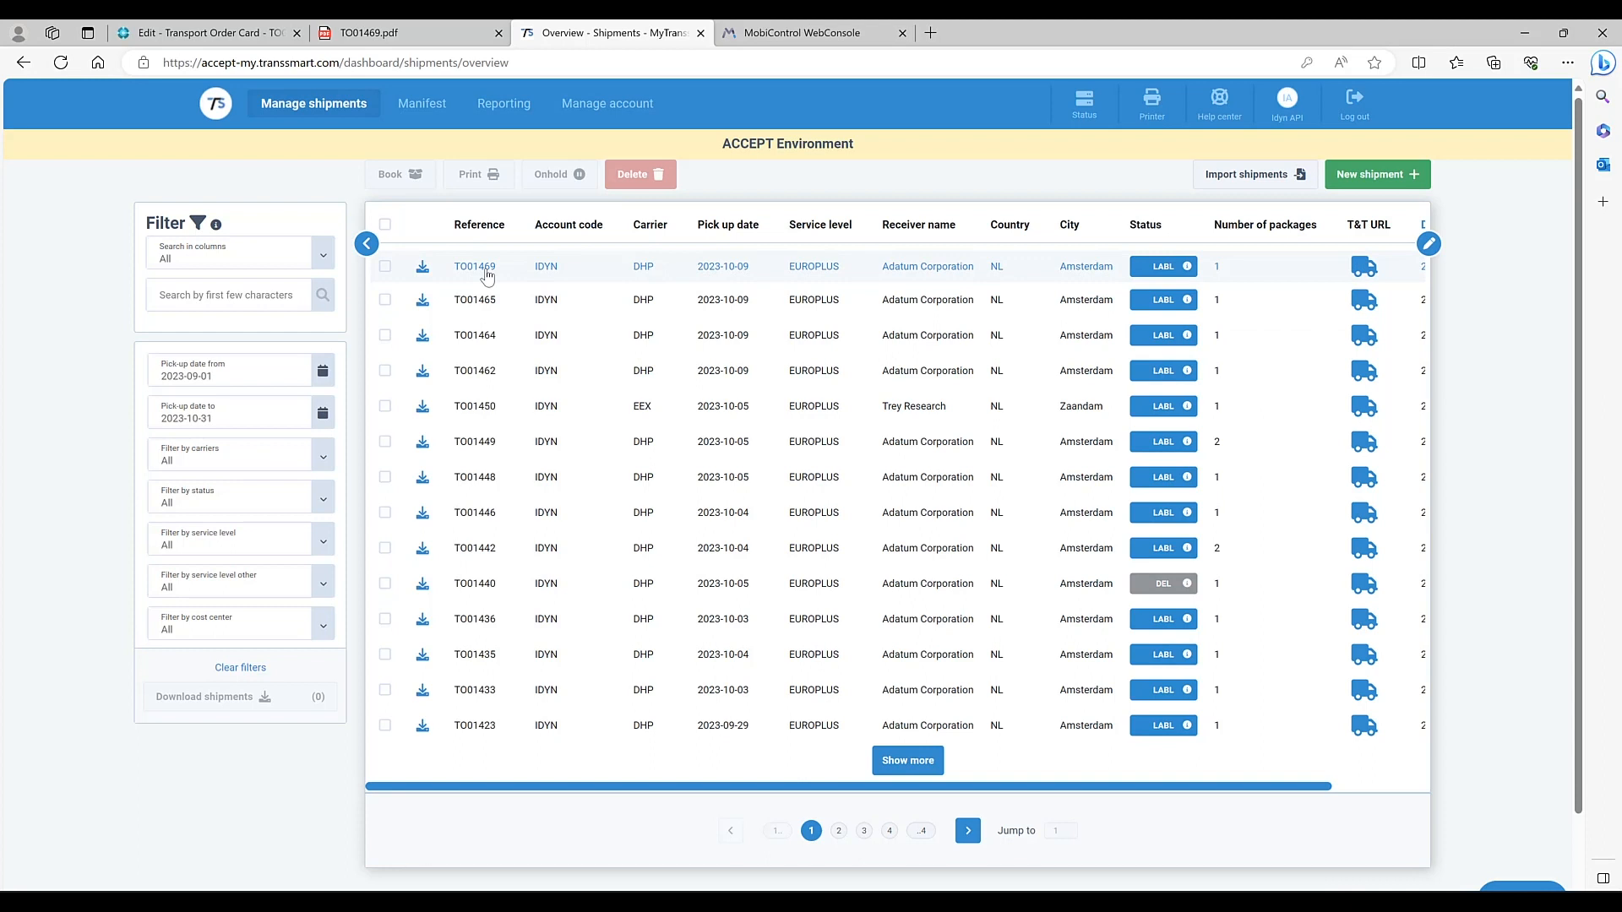
{"action": "left_click", "coordinate": [486, 272]}
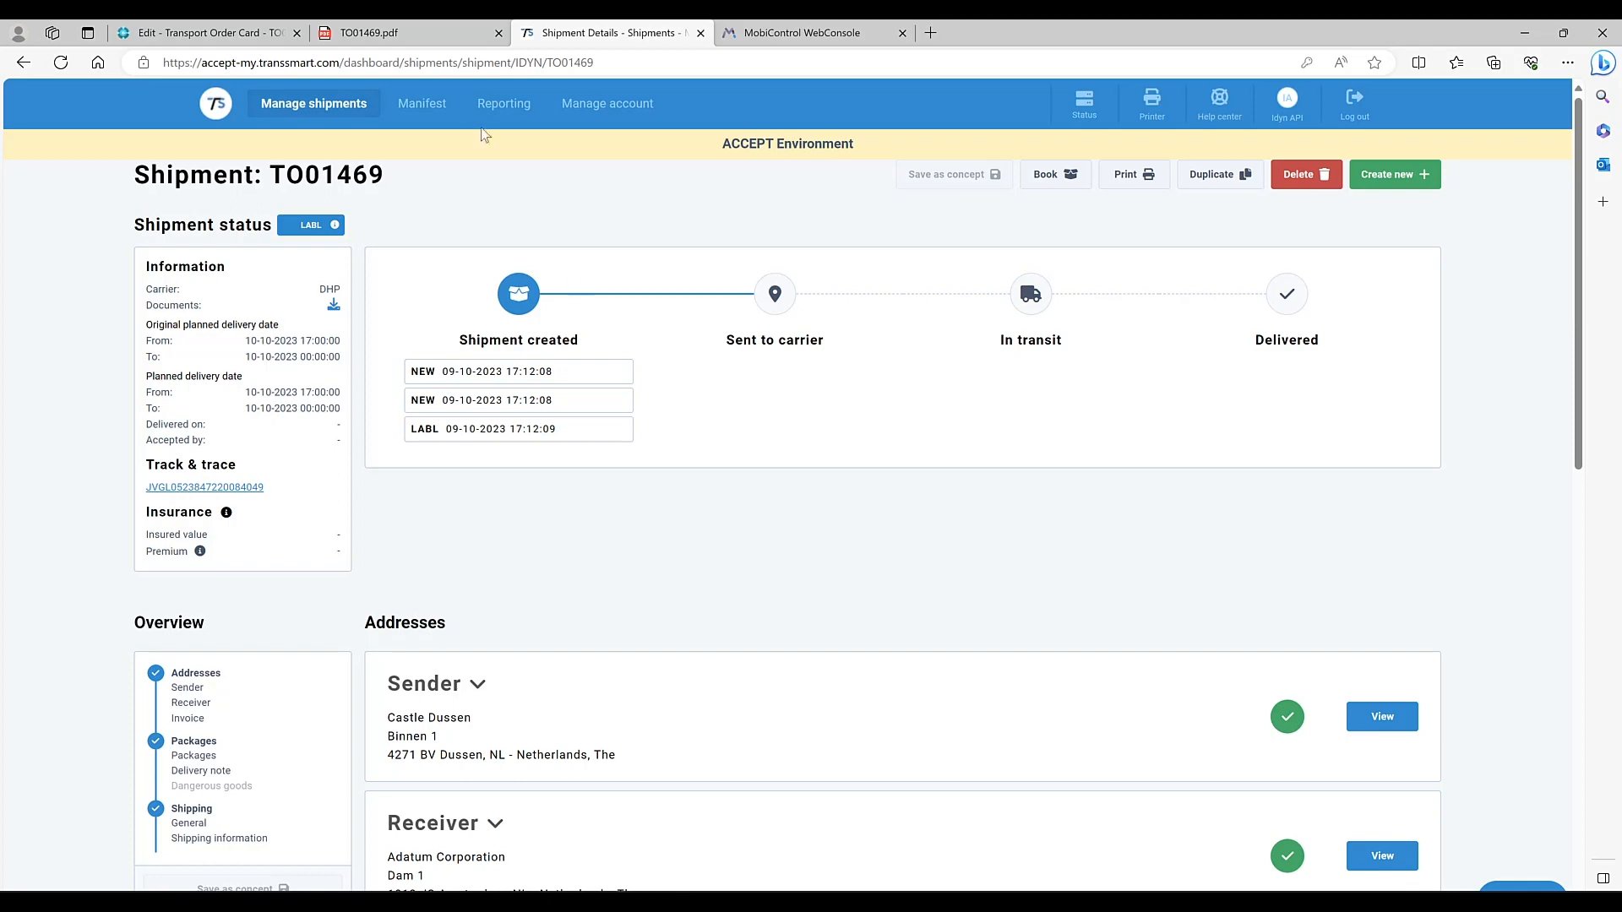
Close the shipping label PDF and recall transport order TO01469 in Business Central.
{"action": "left_click", "coordinate": [499, 34]}
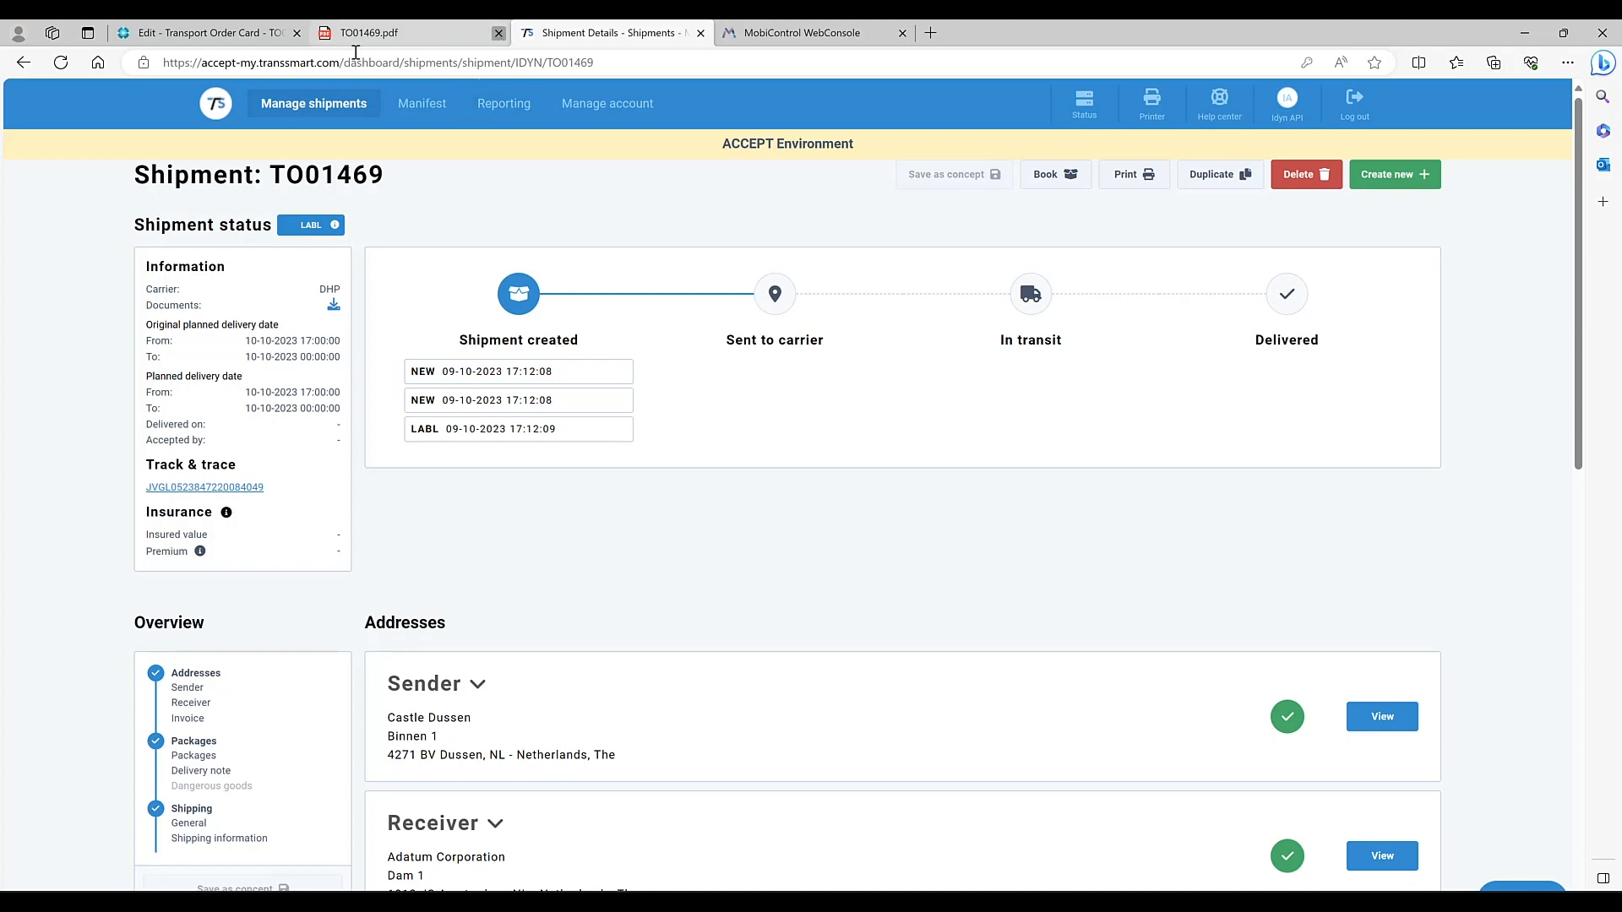
{"action": "left_click", "coordinate": [252, 34]}
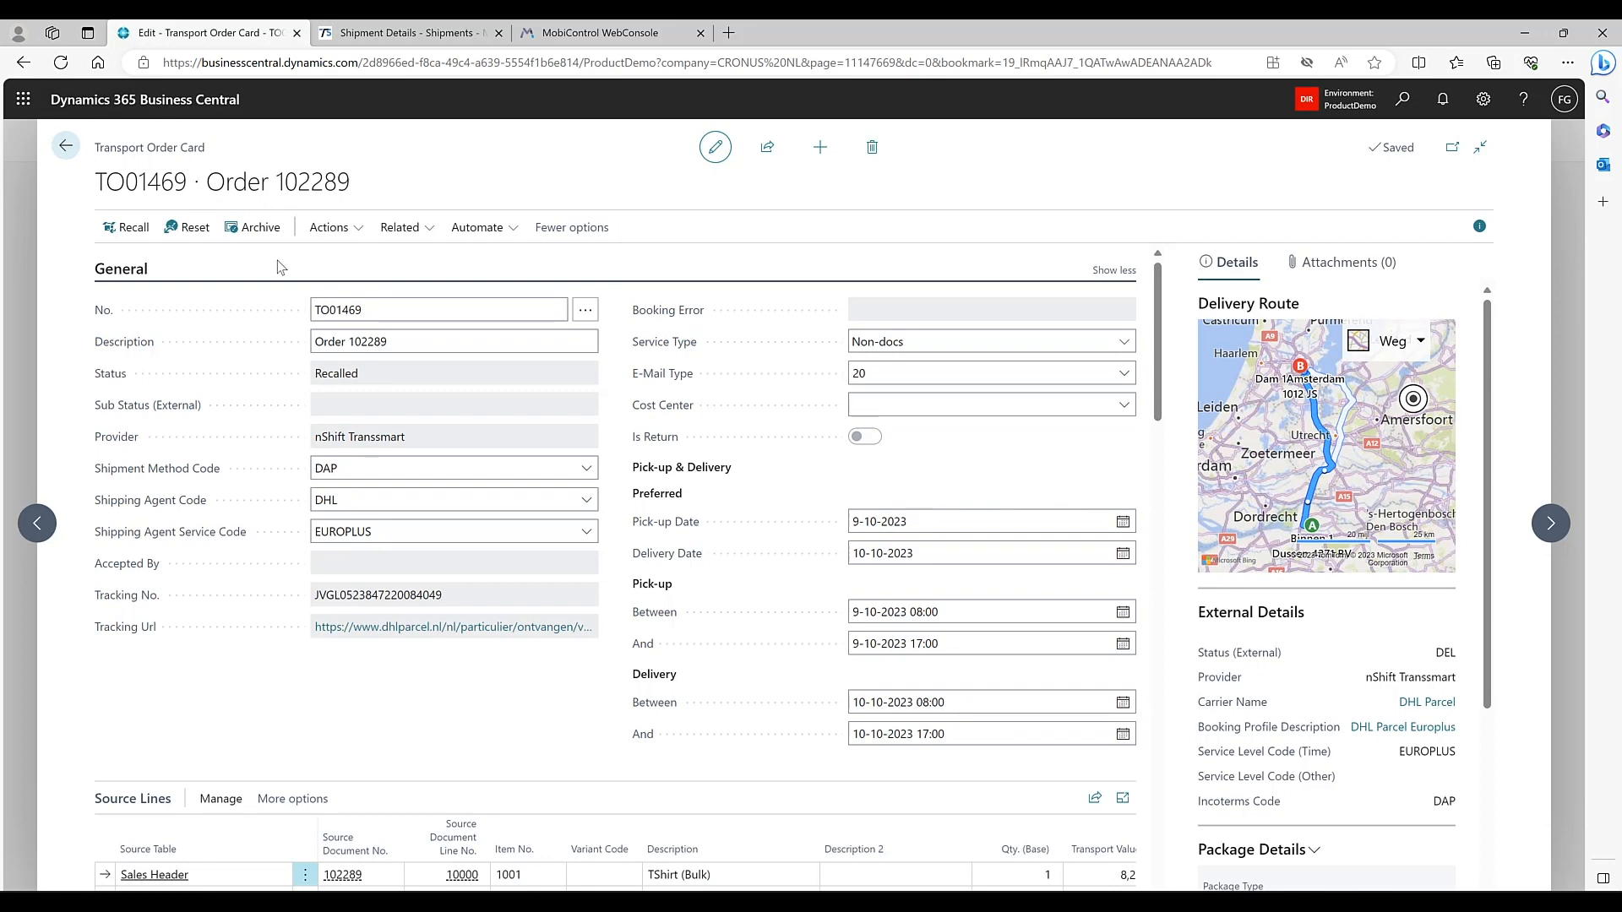
Check the status of shipment TO01469 in the MyTranssmart shipments overview.
{"action": "left_click", "coordinate": [421, 35]}
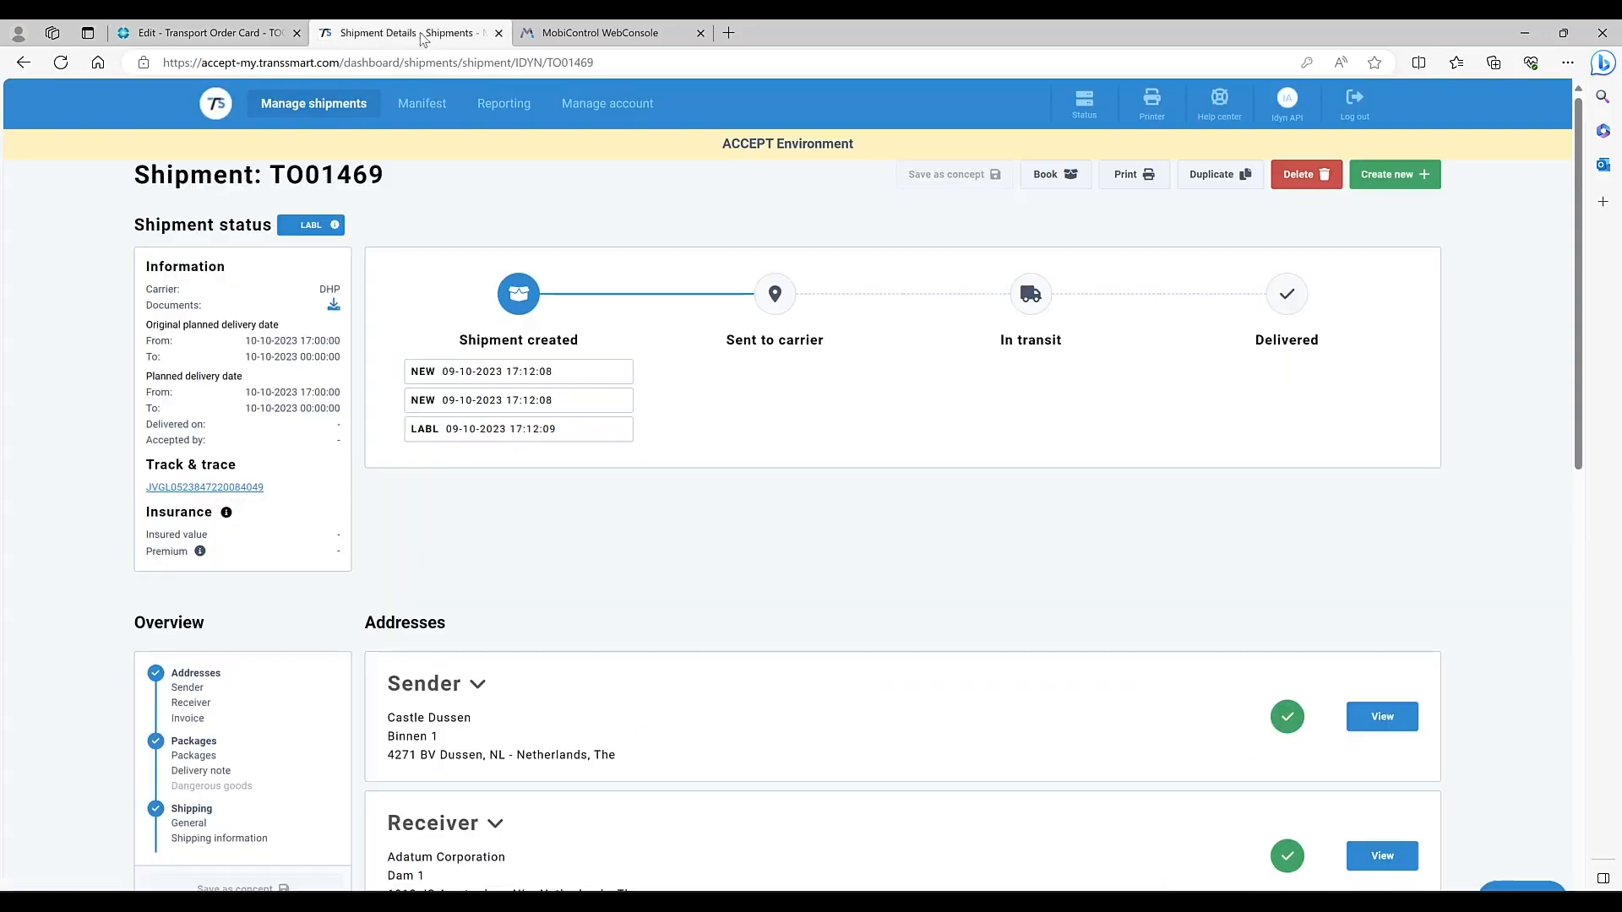
{"action": "left_click", "coordinate": [23, 63]}
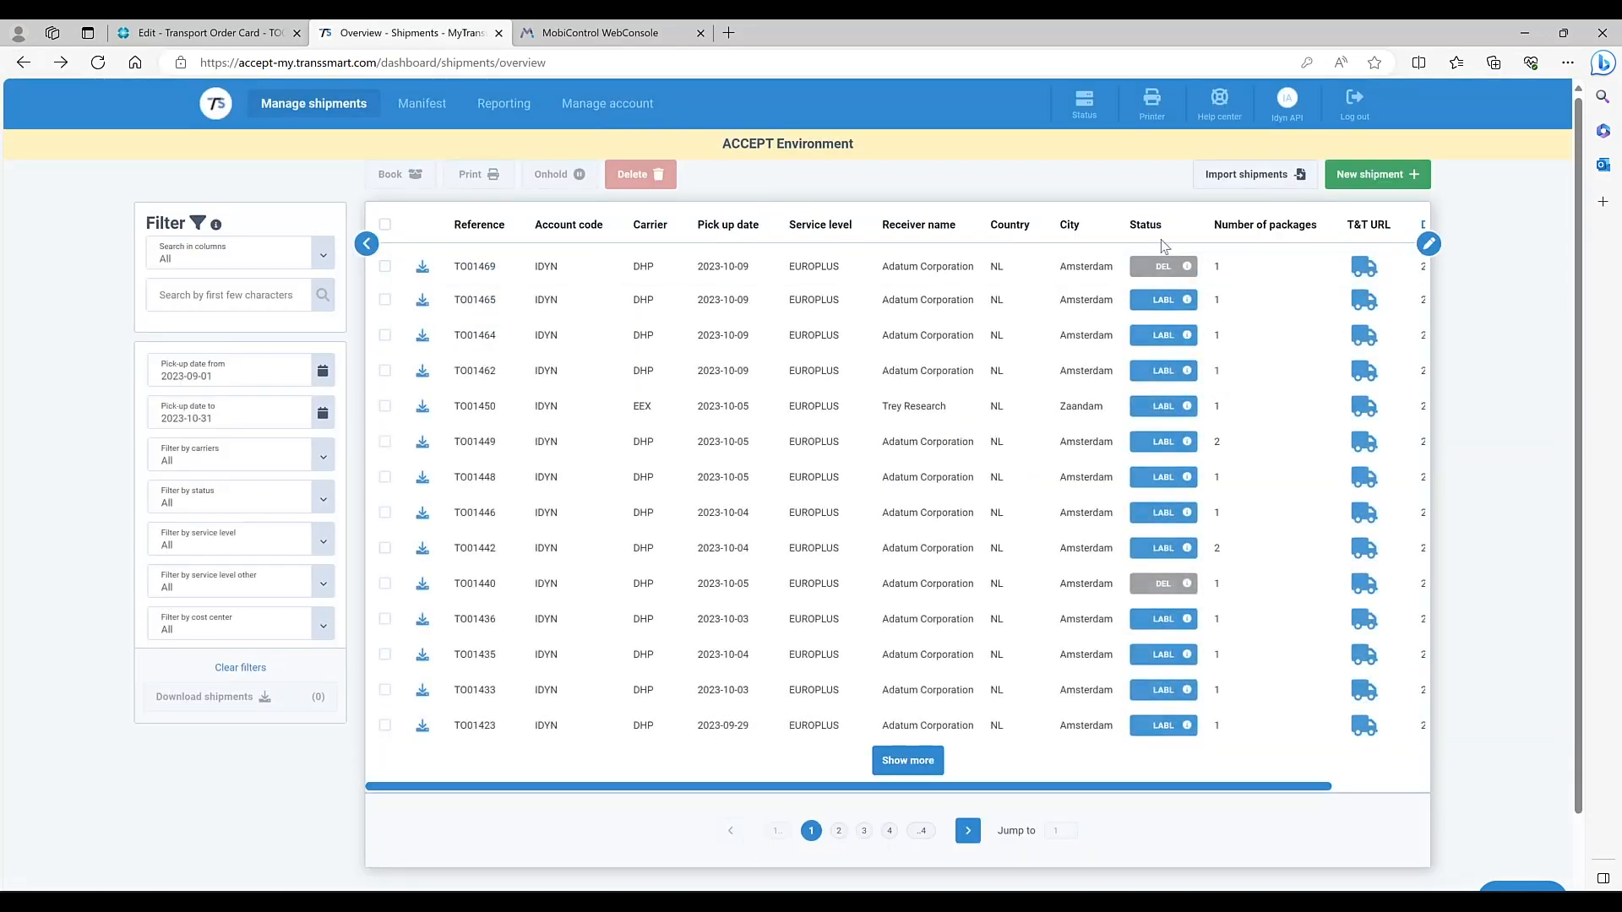
{"action": "mouse_move", "coordinate": [1186, 270]}
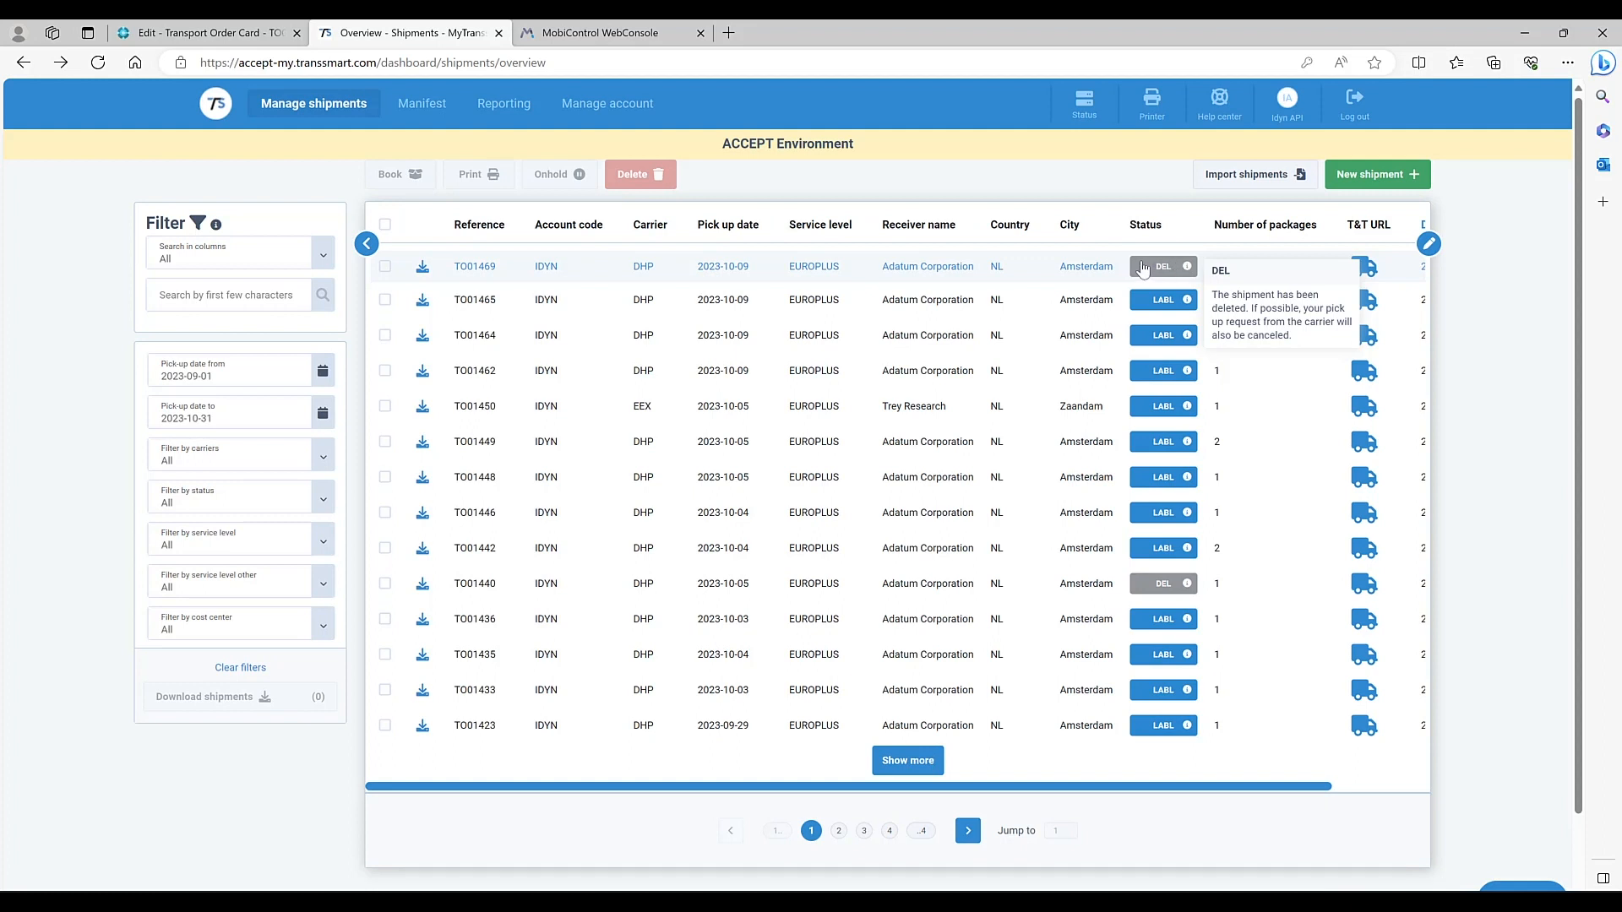
Reset the transport order in Business Central, then book and print it again with the shipping label downloaded as PDF.
{"action": "left_click", "coordinate": [228, 34]}
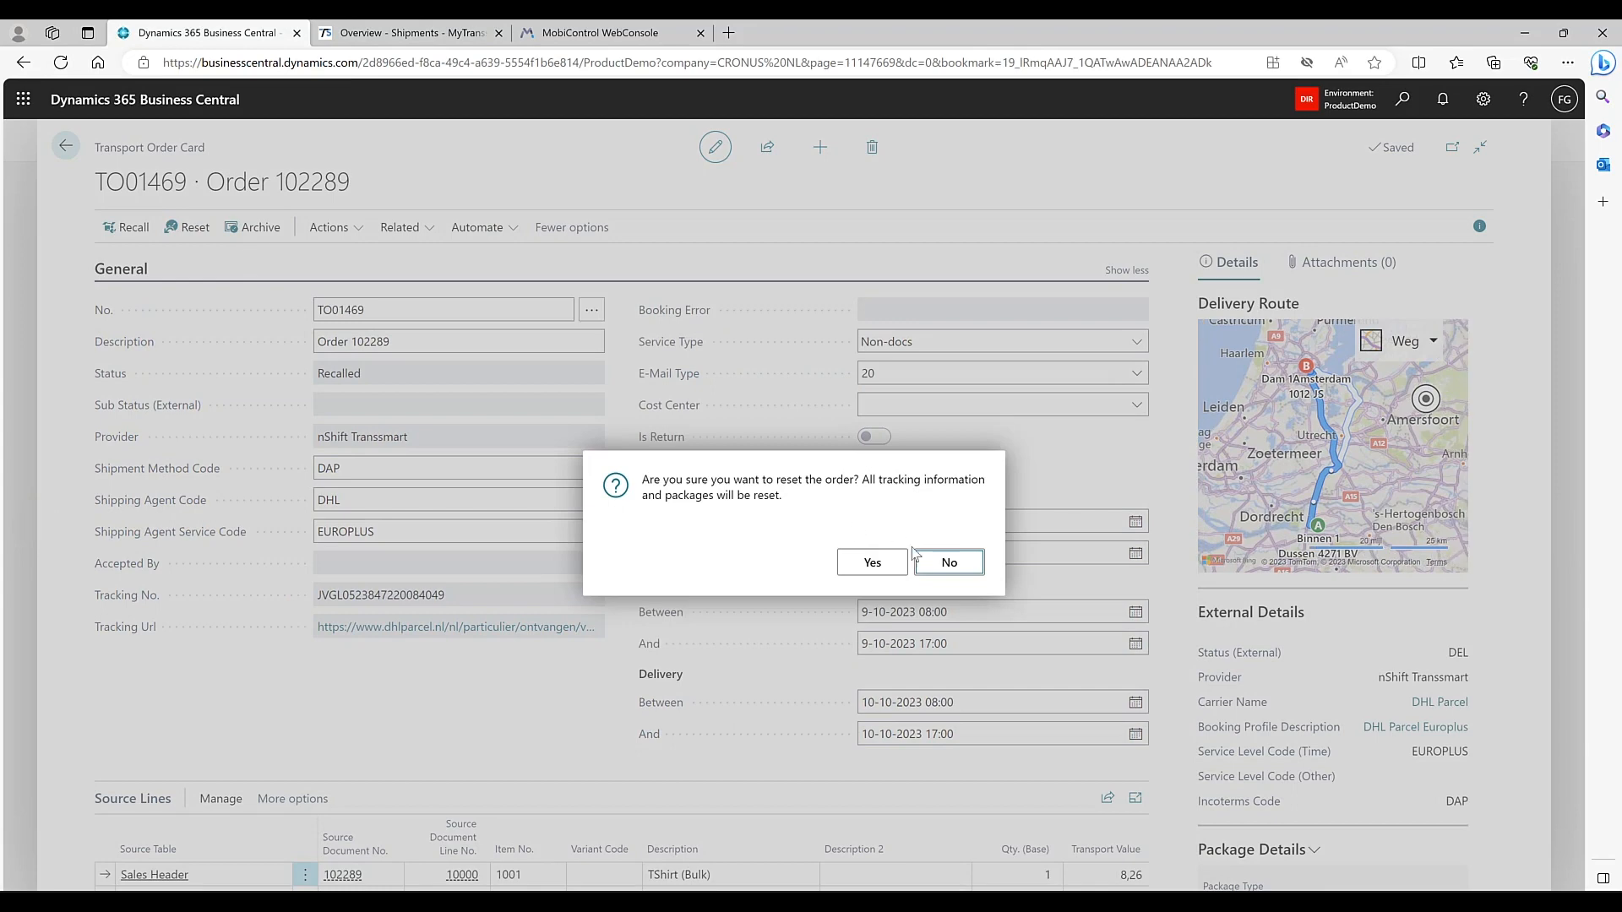
{"action": "left_click", "coordinate": [873, 565]}
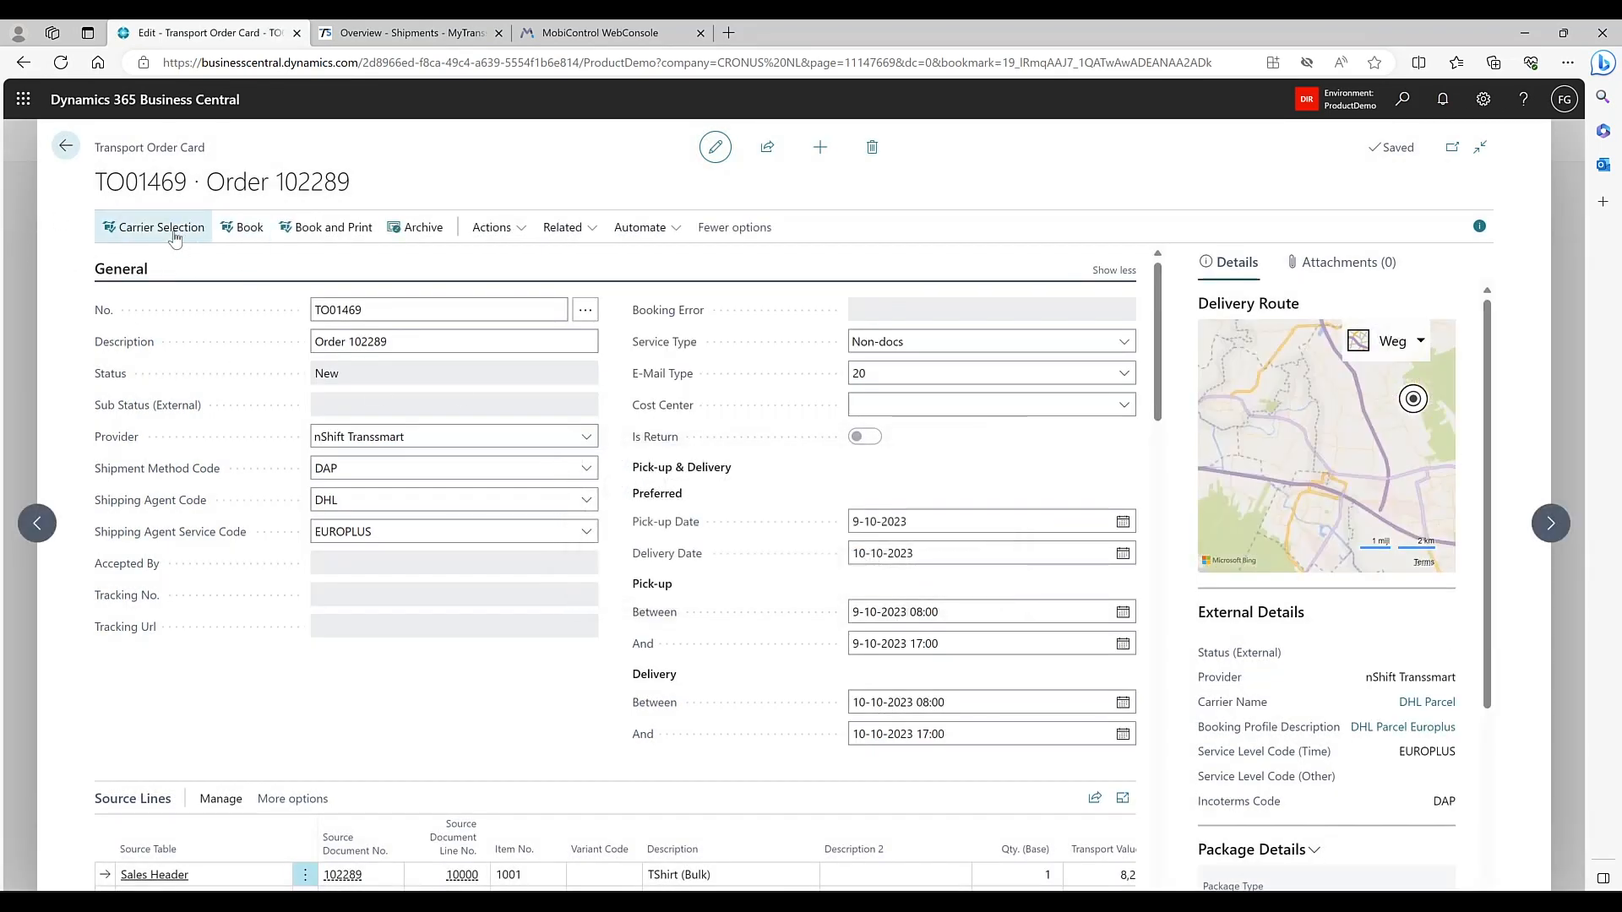
{"action": "left_click", "coordinate": [175, 234]}
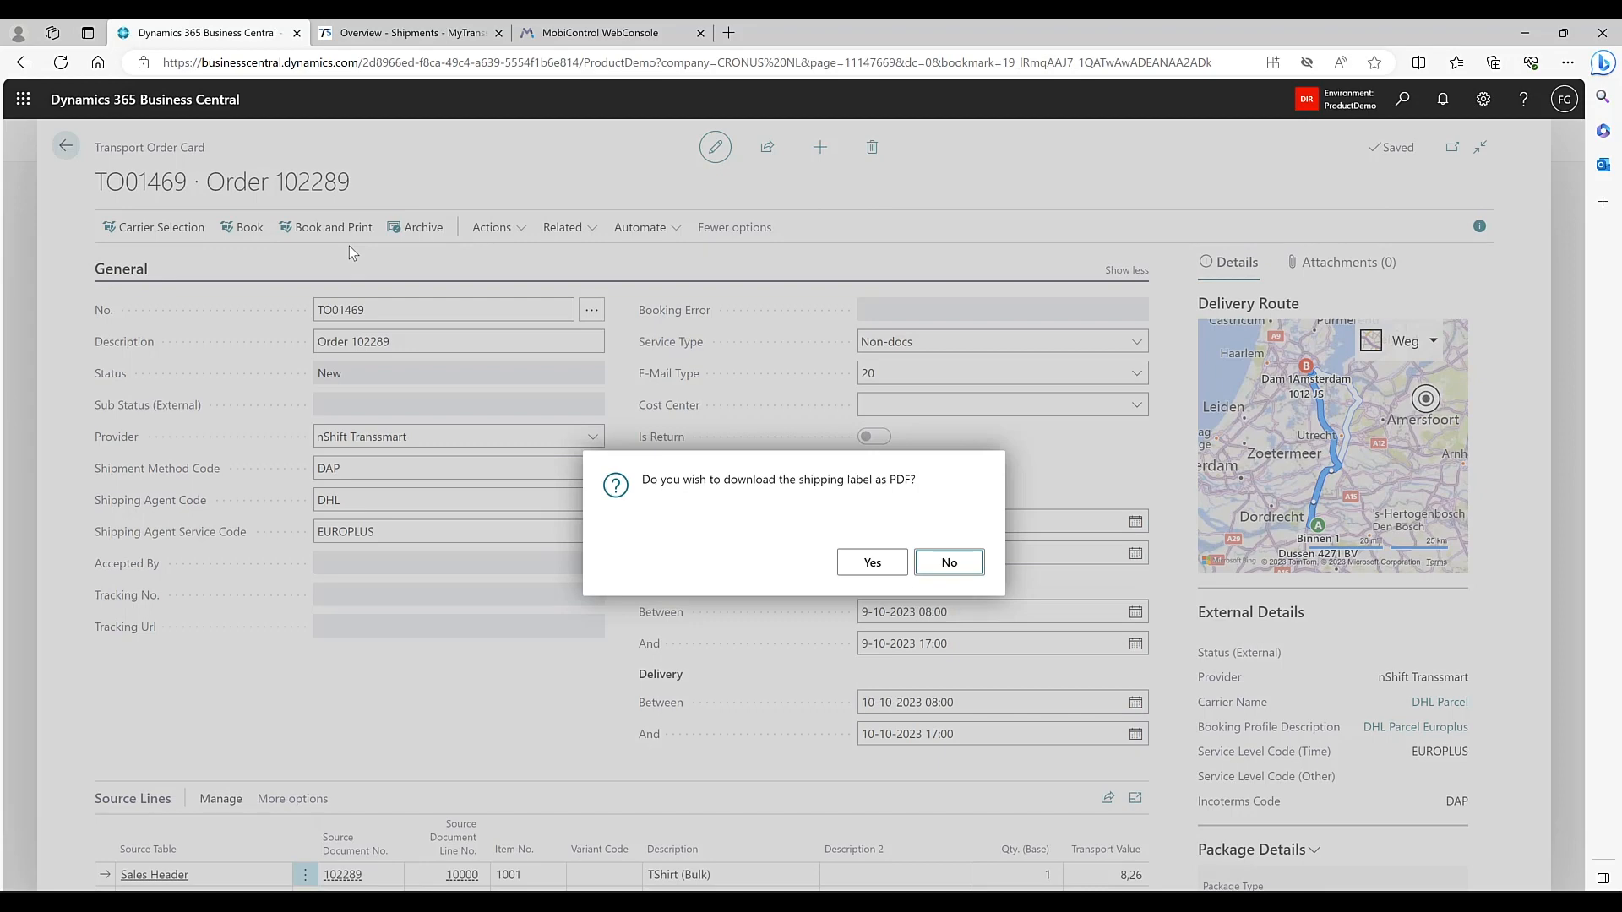
{"action": "left_click", "coordinate": [874, 562]}
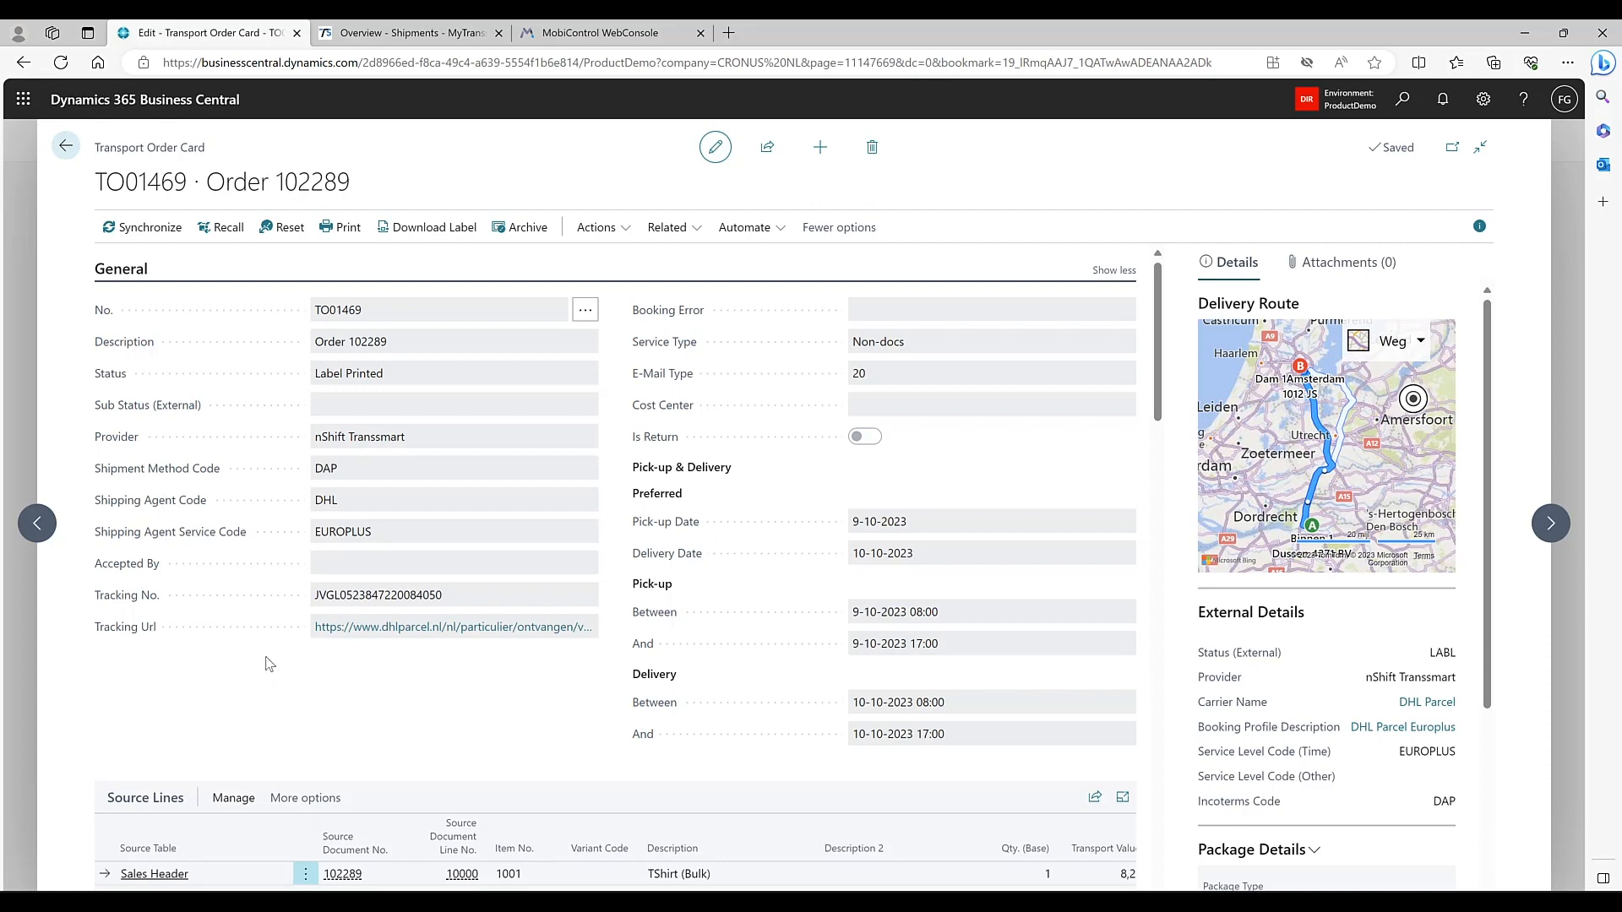
Close the transport order card and switch to the handheld's Mobile WMS menu in MobiControl Remote.
{"action": "key", "text": "Escape"}
{"action": "key", "text": "Escape"}
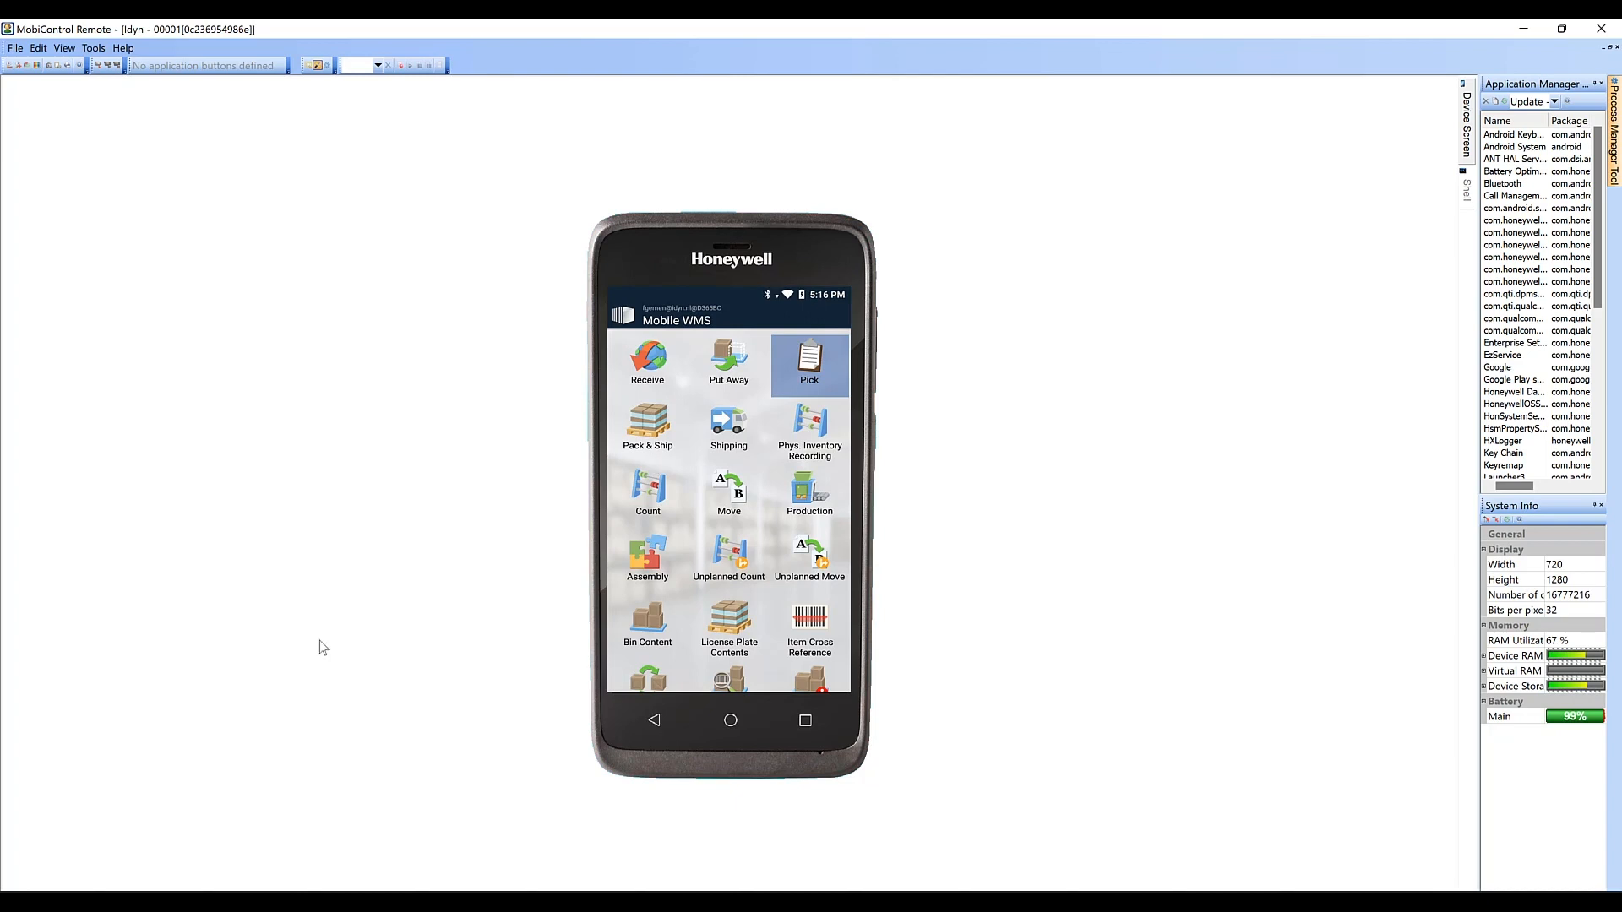
Switch to Business Central, open the Adatum Corporation sales order from the list and check the location code of its TShirt (Bulk) line.
{"action": "left_click", "coordinate": [286, 897]}
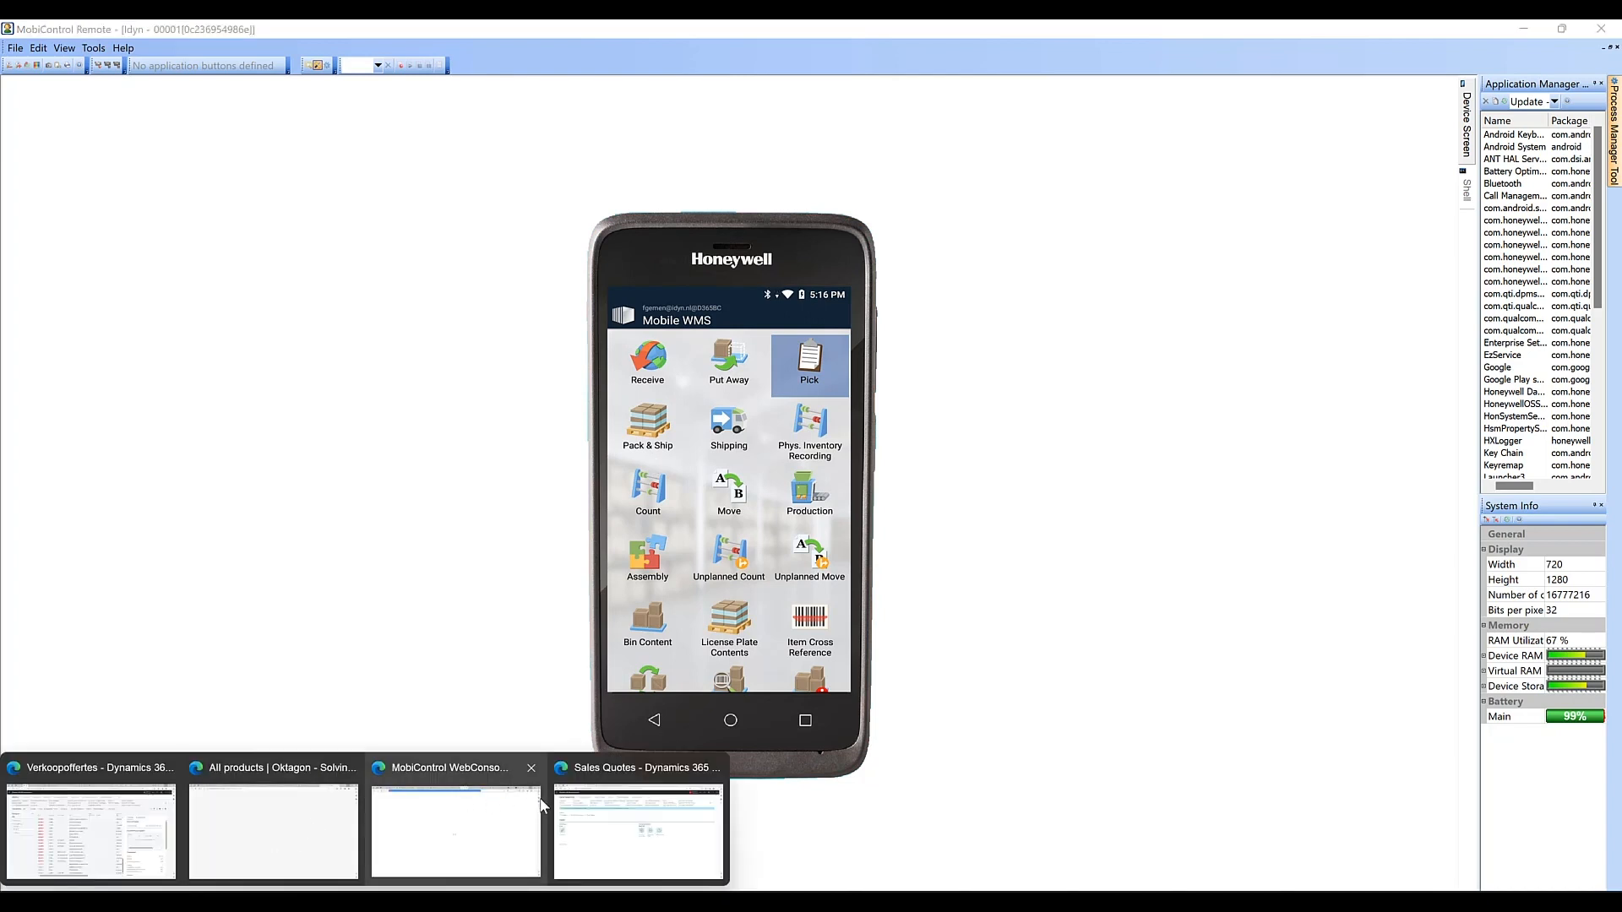
{"action": "left_click", "coordinate": [635, 824]}
{"action": "left_click", "coordinate": [306, 153]}
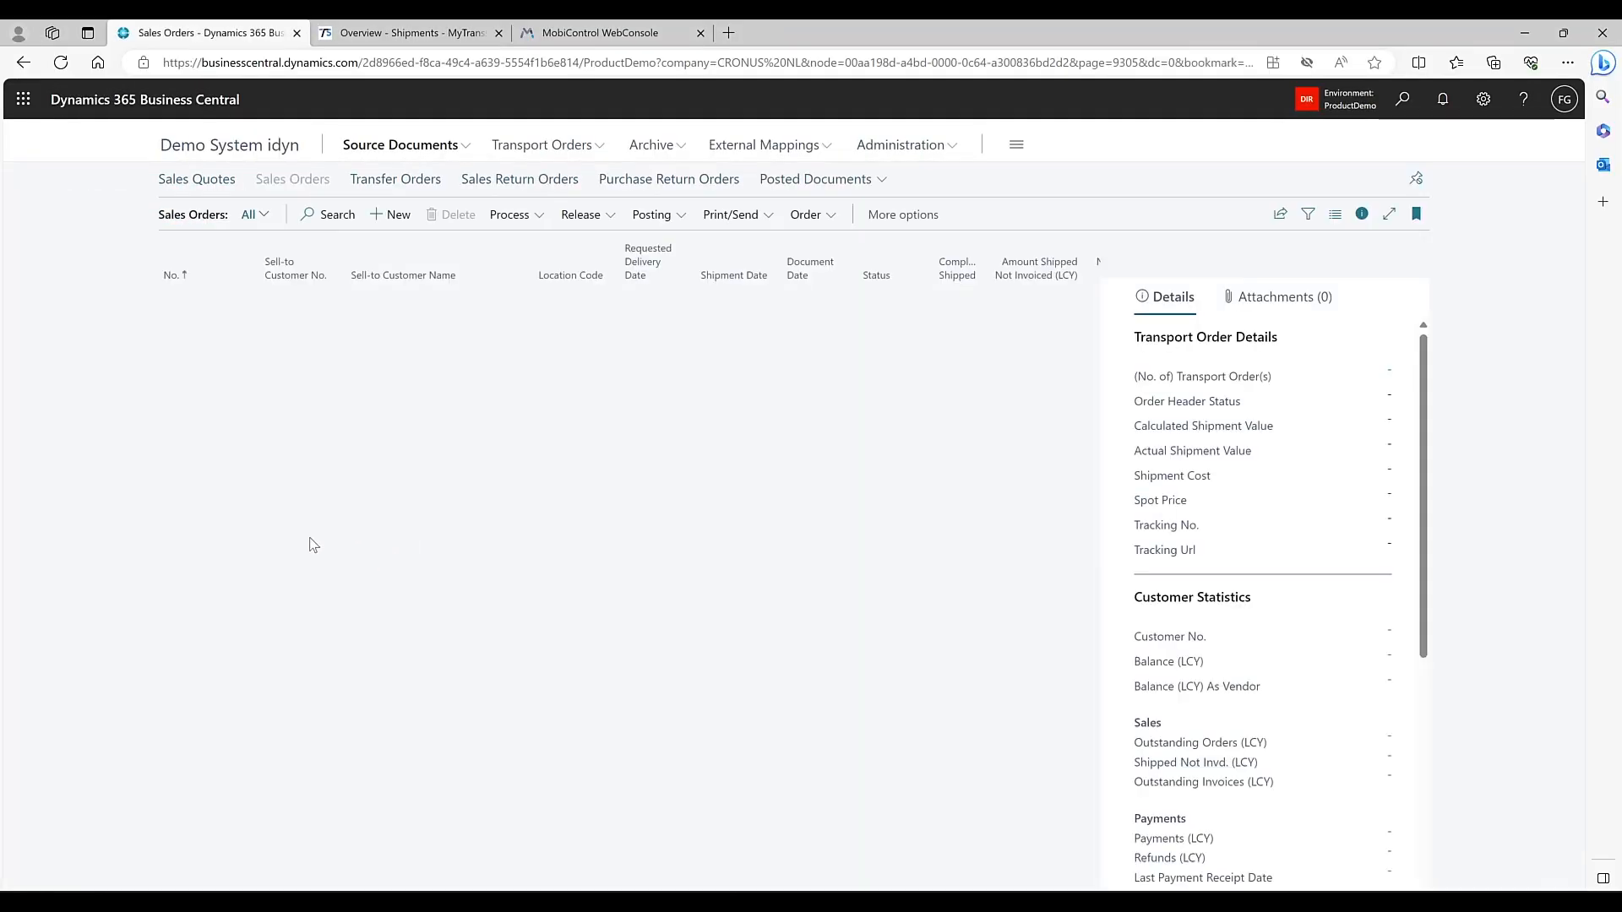
{"action": "left_click", "coordinate": [188, 540]}
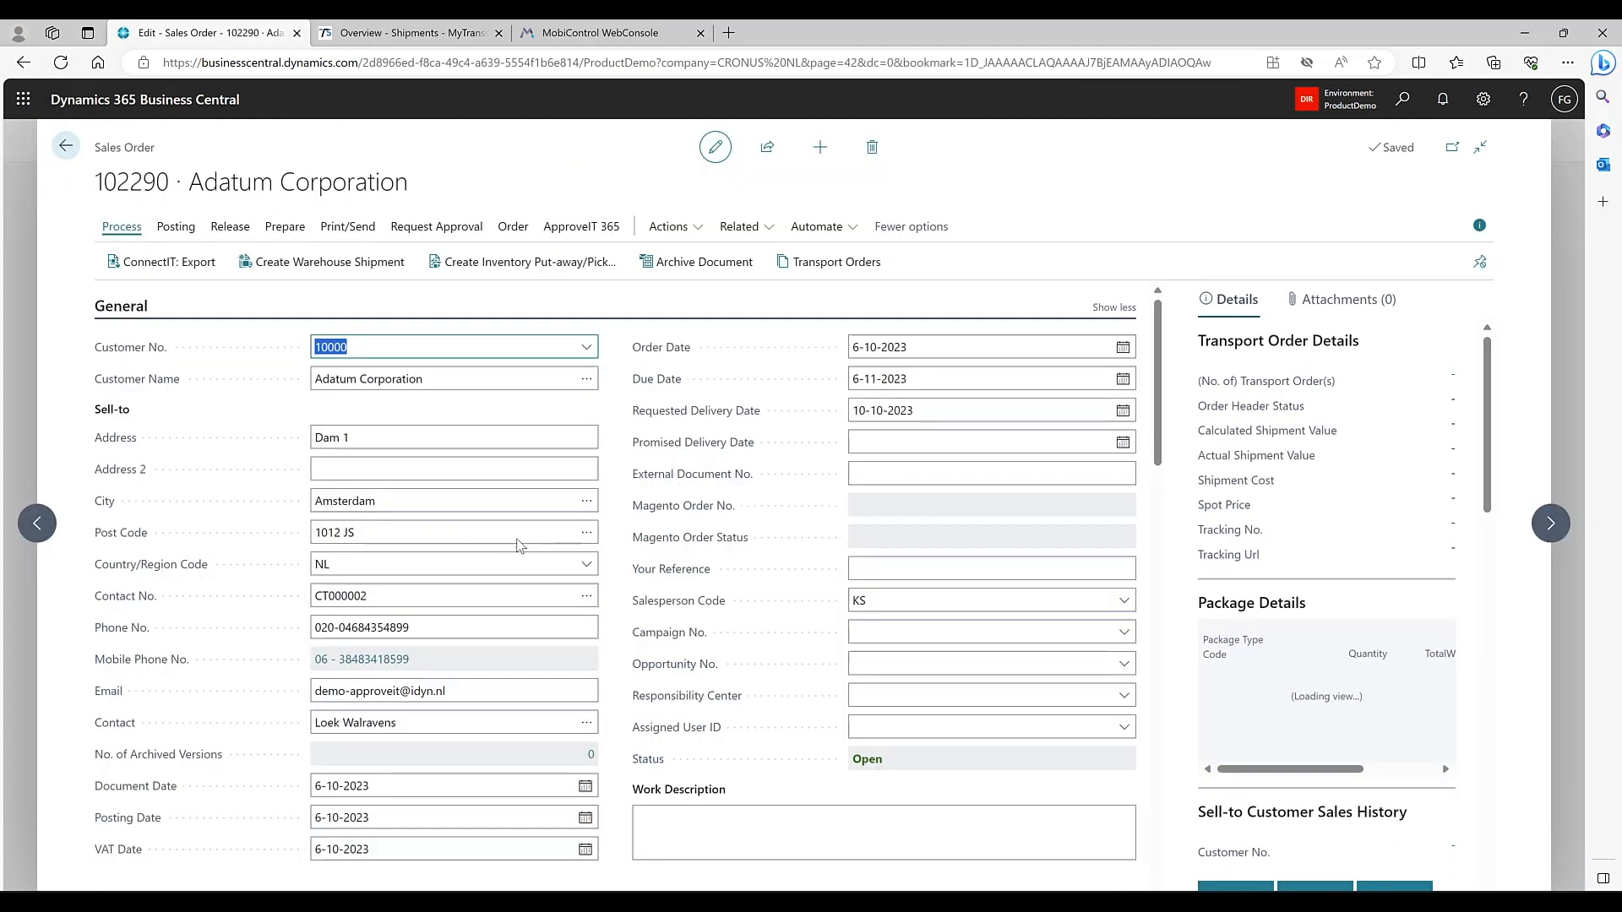
{"action": "scroll", "coordinate": [523, 561], "scroll_direction": "down", "scroll_amount": 3}
{"action": "scroll", "coordinate": [697, 650], "scroll_direction": "down", "scroll_amount": 3}
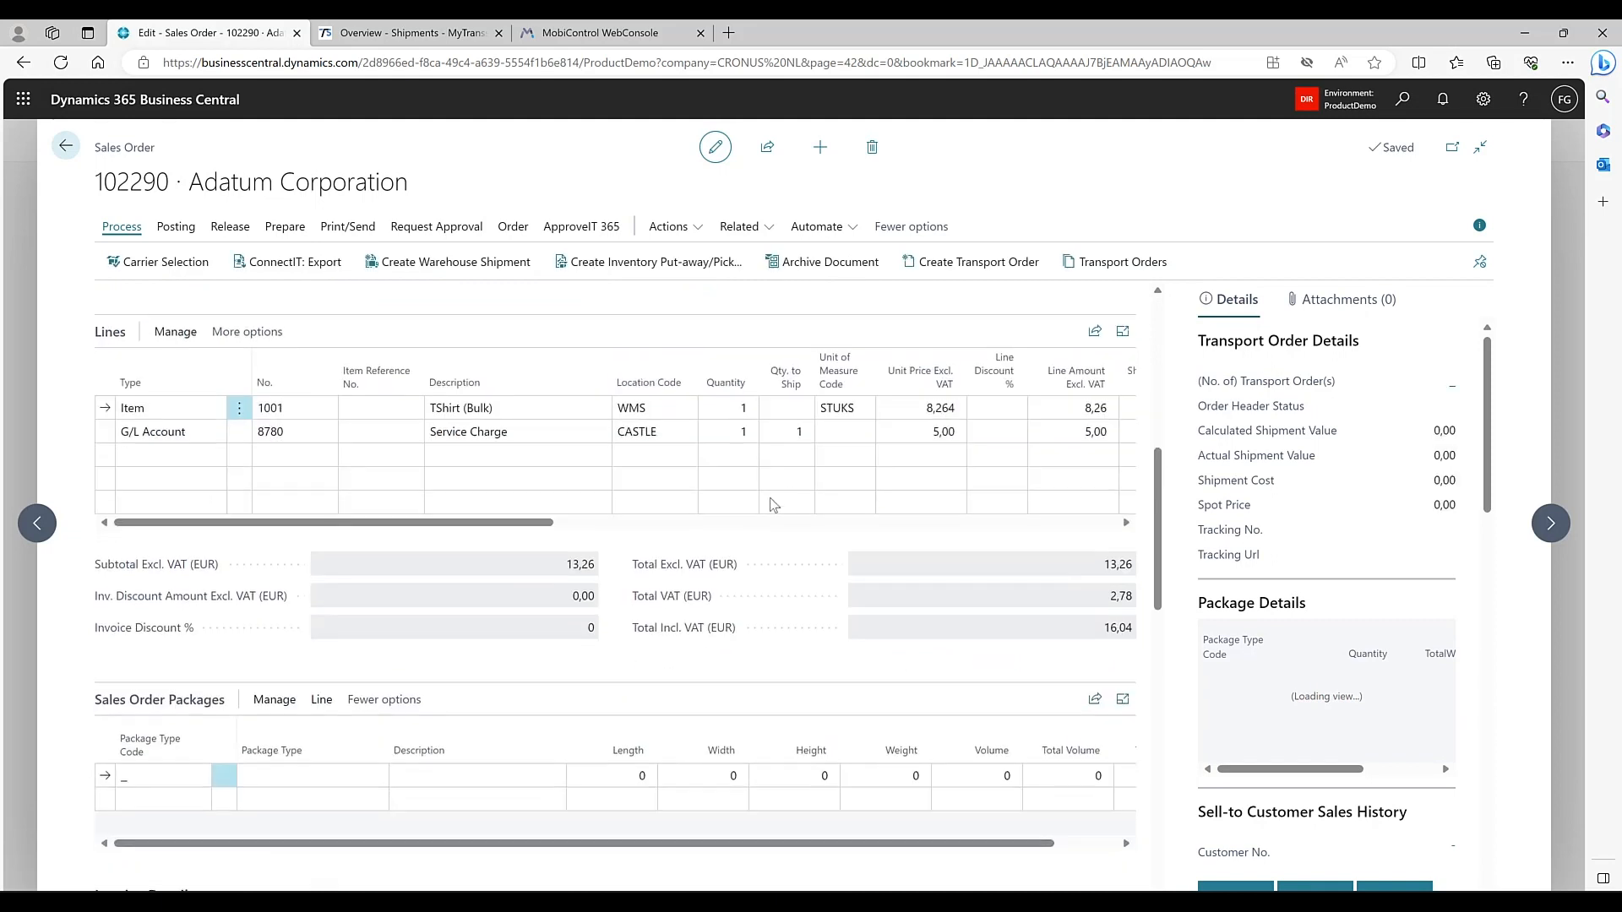
{"action": "left_click", "coordinate": [665, 420]}
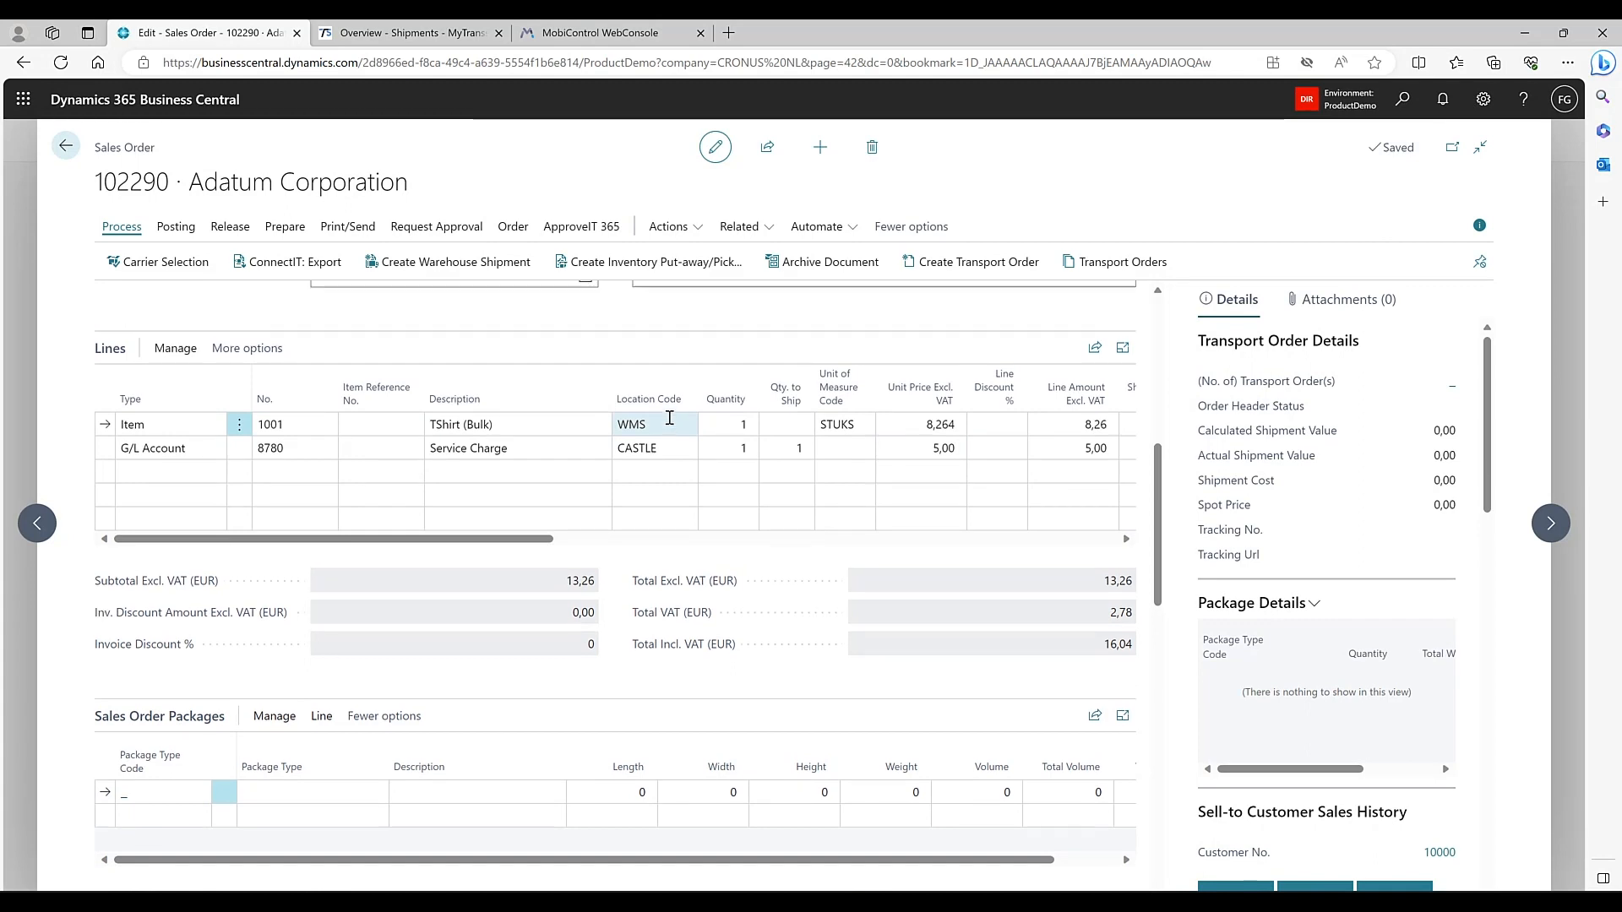
Release the sales order and create a warehouse shipment from it.
{"action": "scroll", "coordinate": [664, 422], "scroll_direction": "up", "scroll_amount": 2}
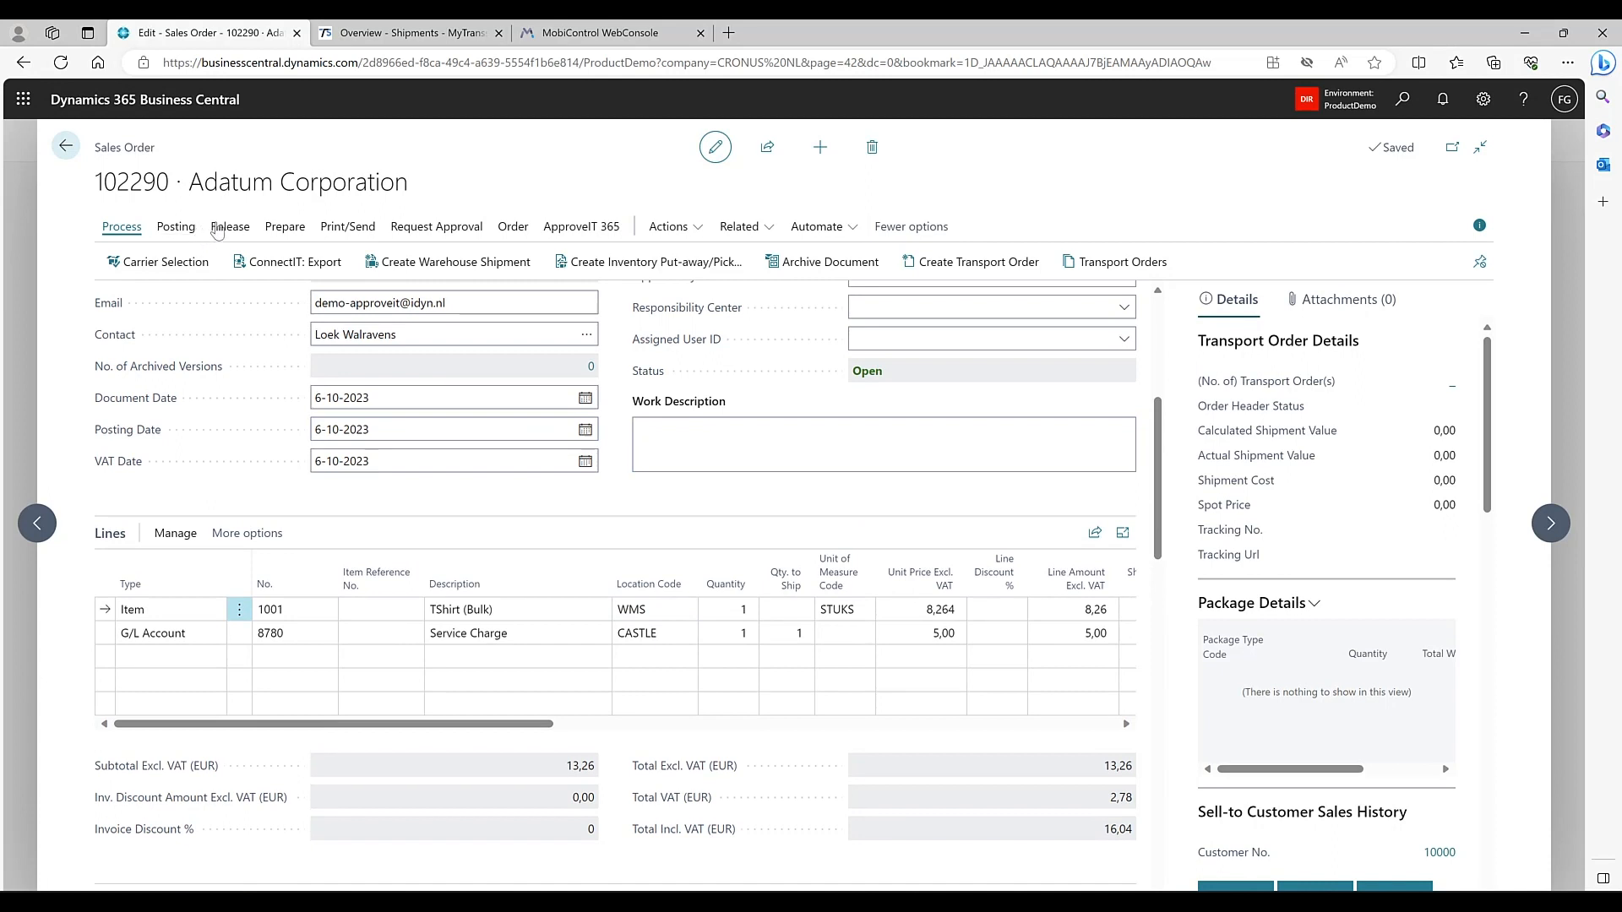
{"action": "left_click", "coordinate": [221, 229]}
{"action": "left_click", "coordinate": [144, 263]}
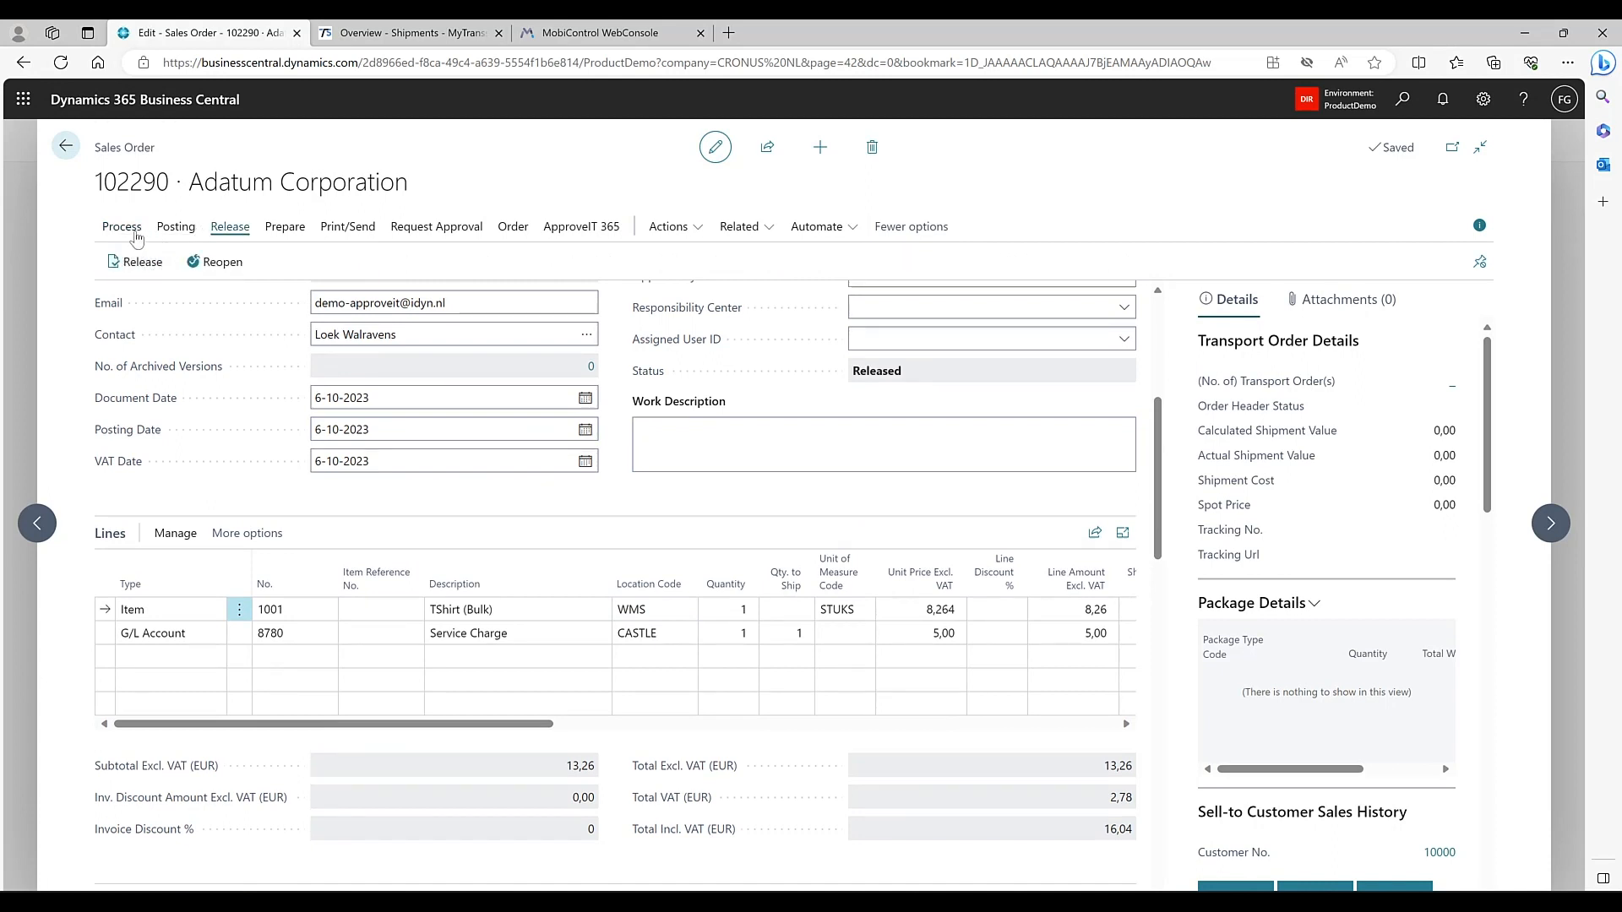
{"action": "left_click", "coordinate": [121, 229]}
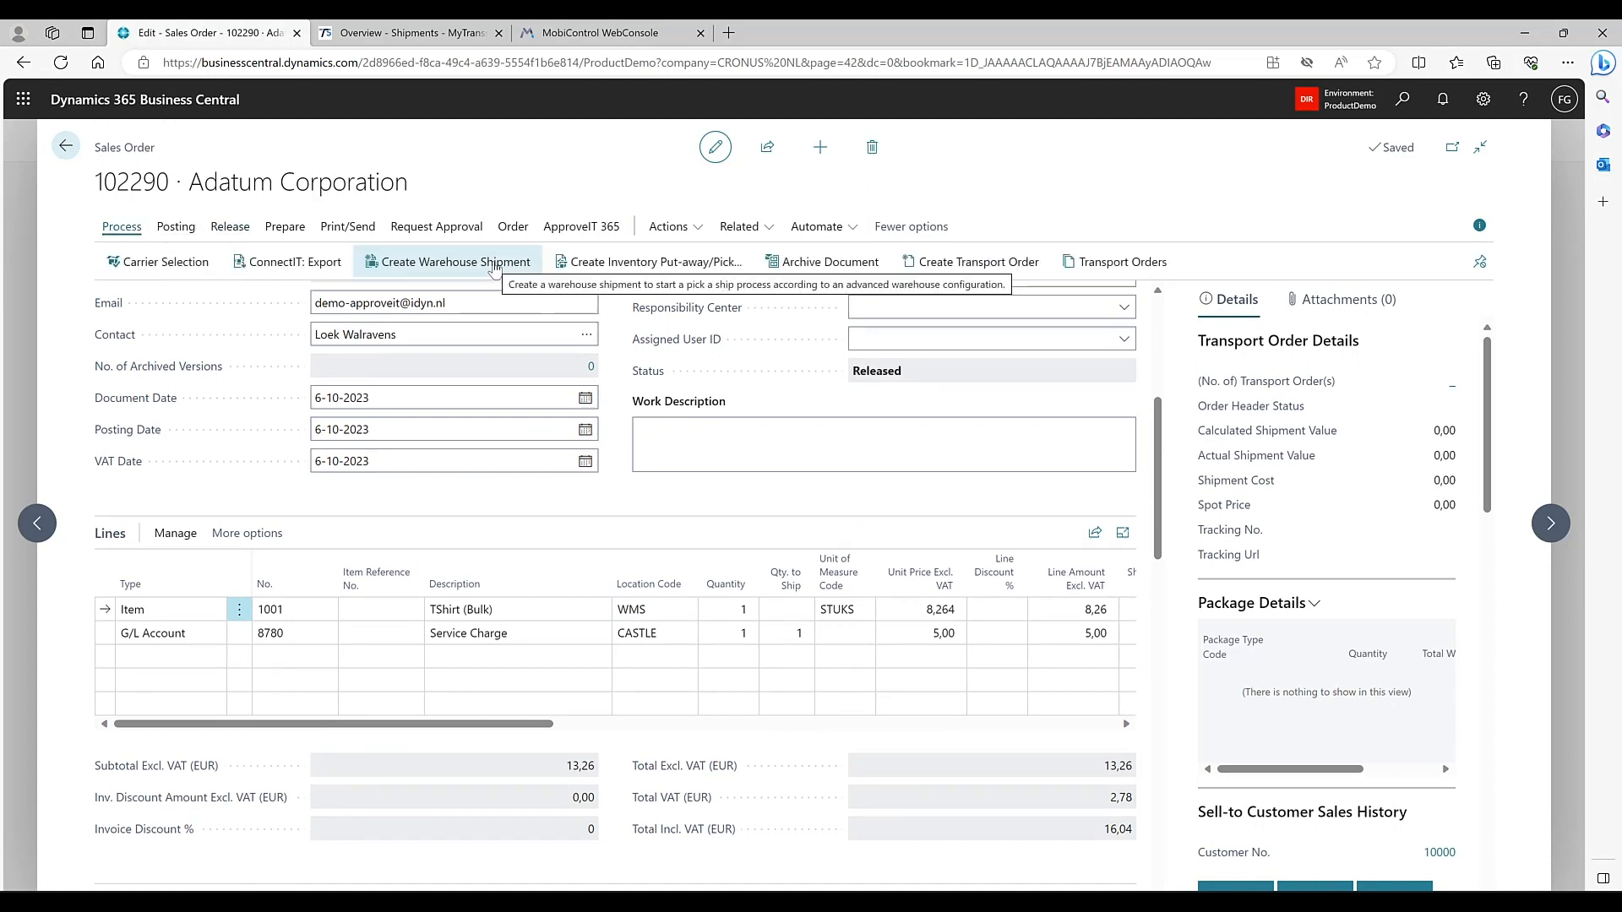
{"action": "left_click", "coordinate": [495, 267]}
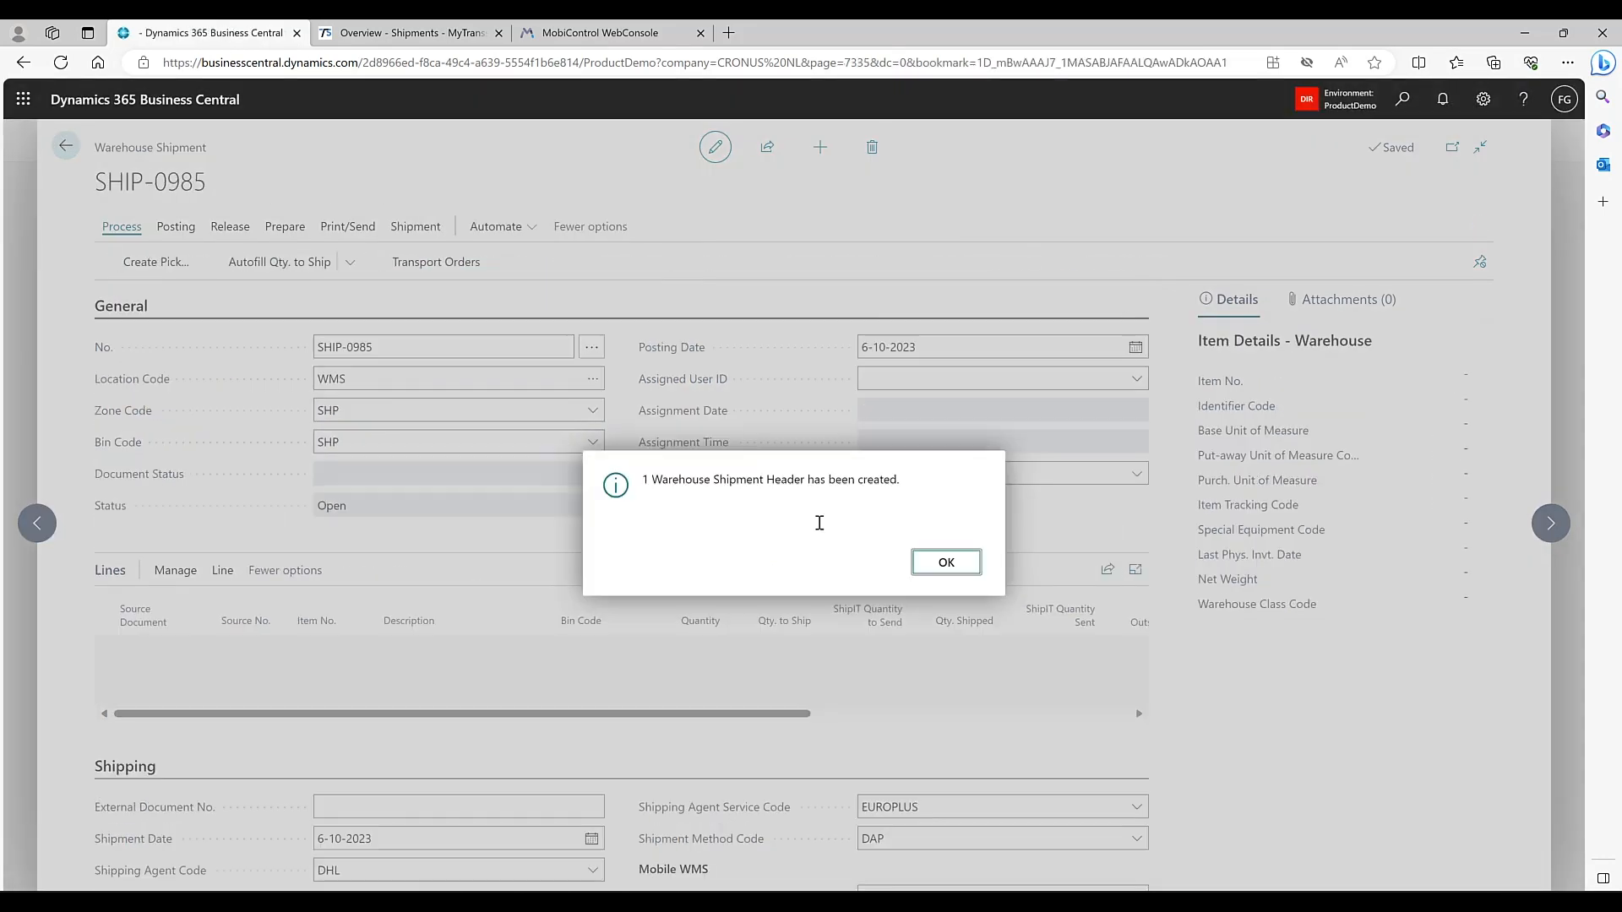
{"action": "key", "text": "Return"}
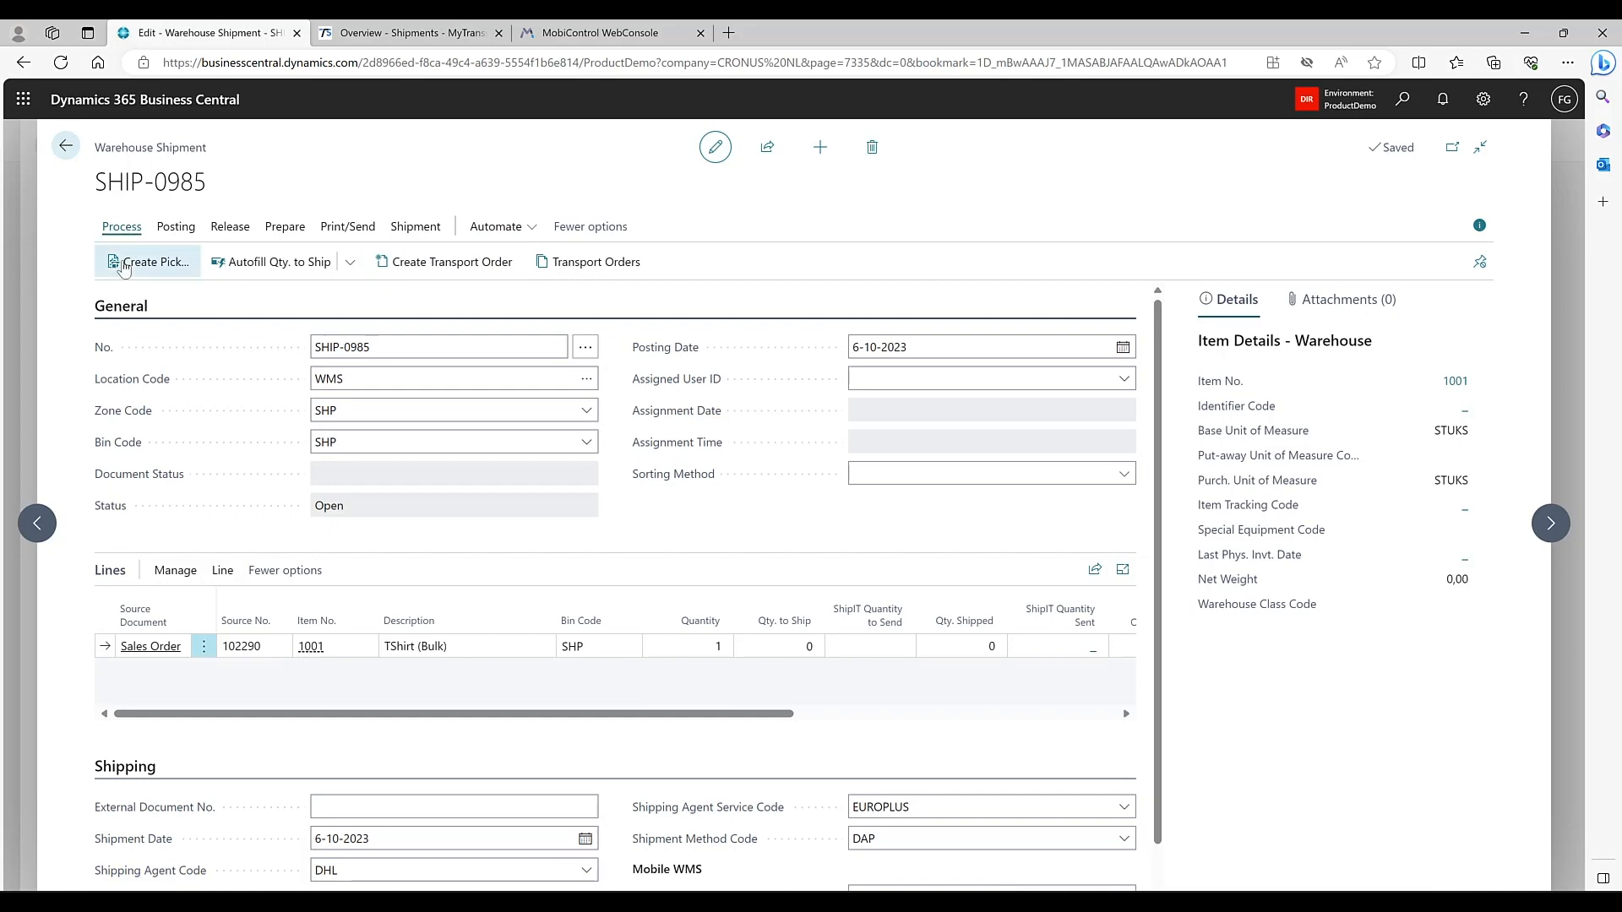
Create a warehouse pick for the new shipment, keeping the default options.
{"action": "left_click", "coordinate": [163, 257]}
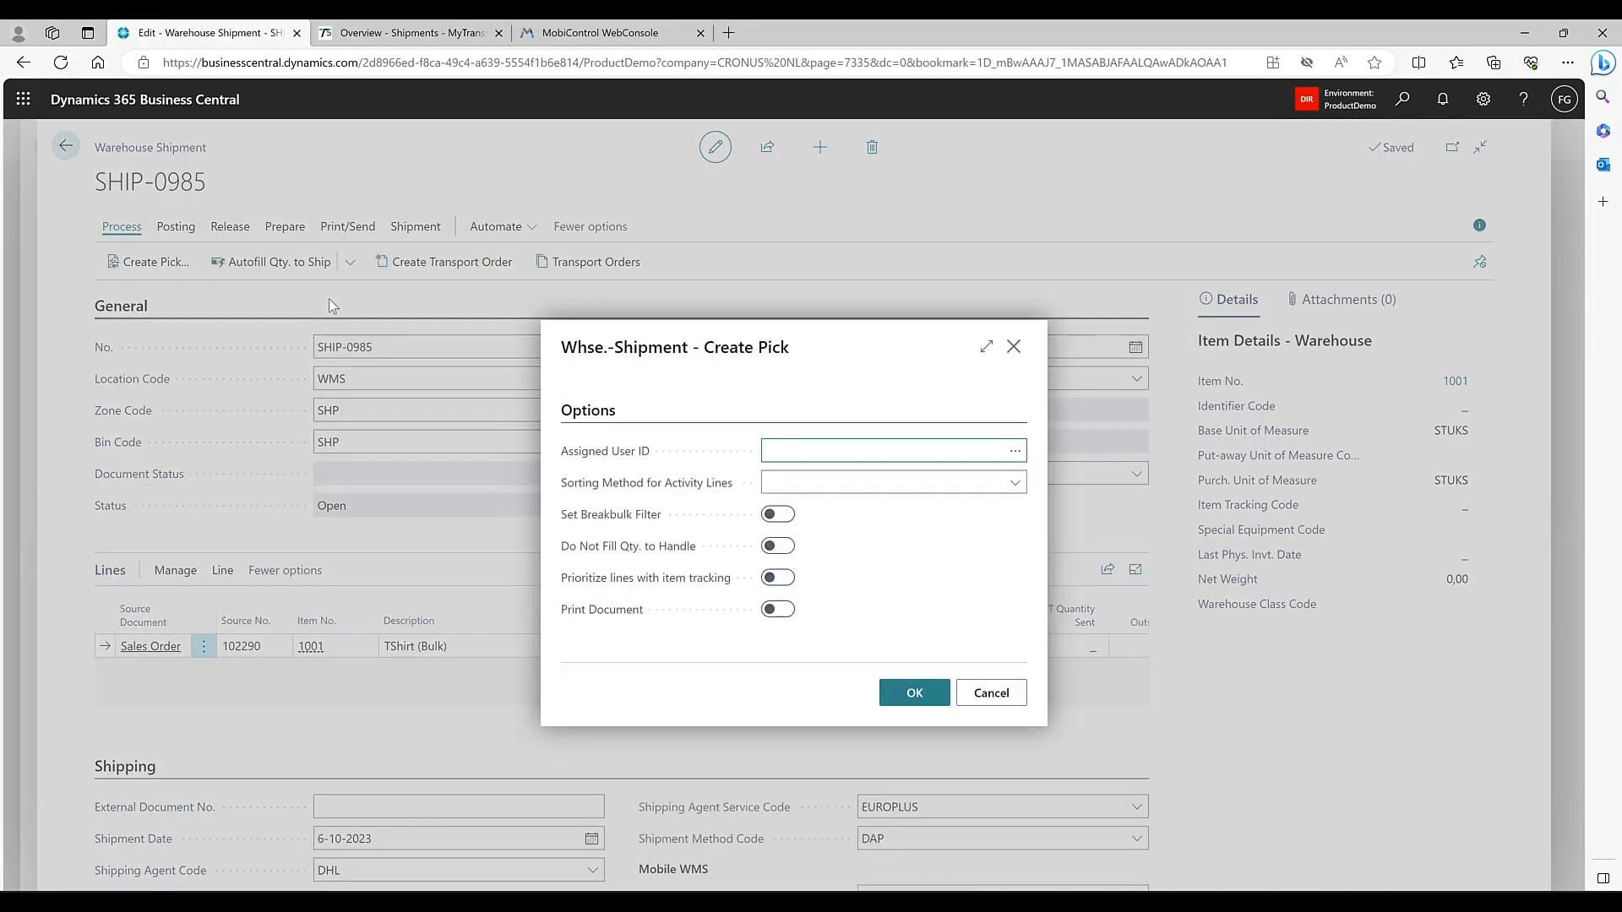
{"action": "left_click", "coordinate": [921, 697]}
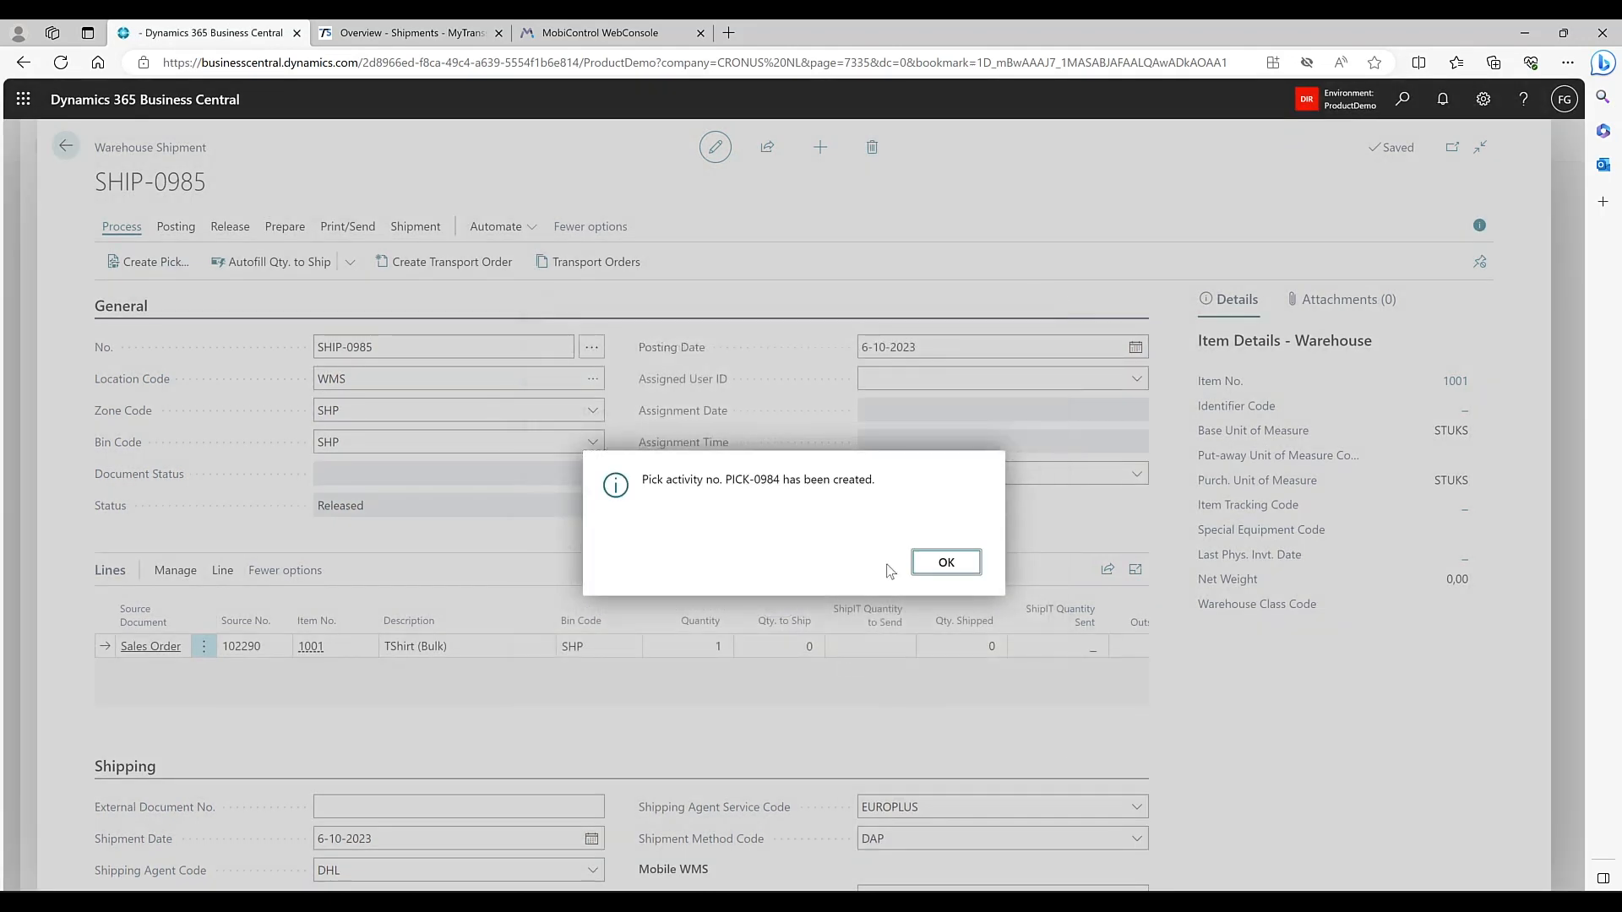
{"action": "left_click", "coordinate": [944, 562]}
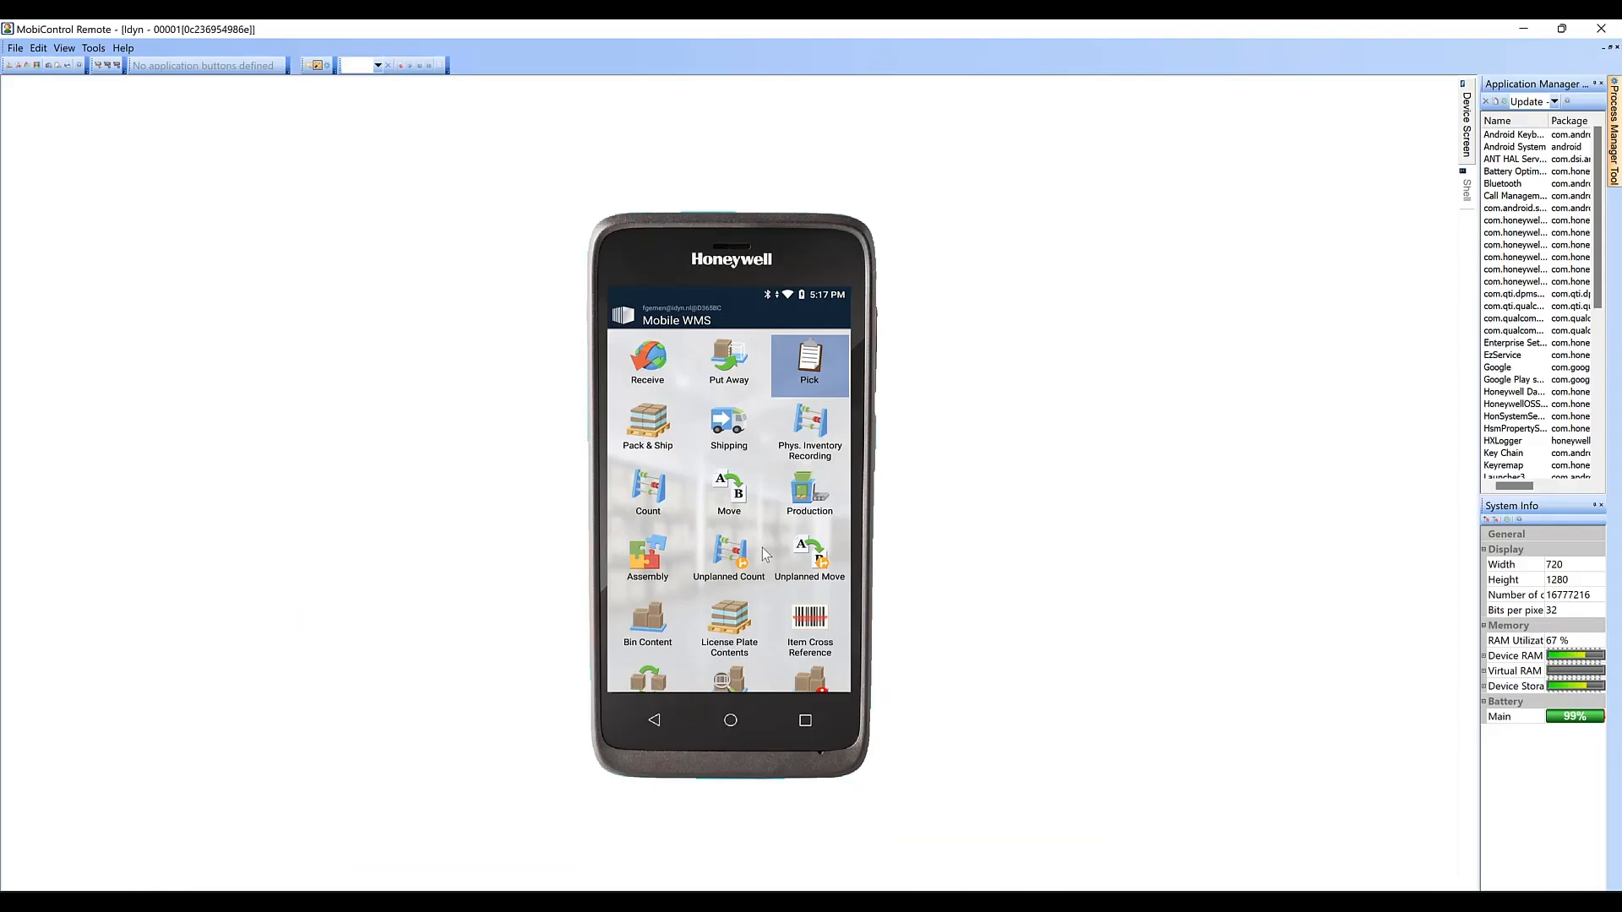
On the handheld in MobiControl Remote, open the new shipment pick from the Mobile WMS pick orders.
{"action": "left_click", "coordinate": [807, 370]}
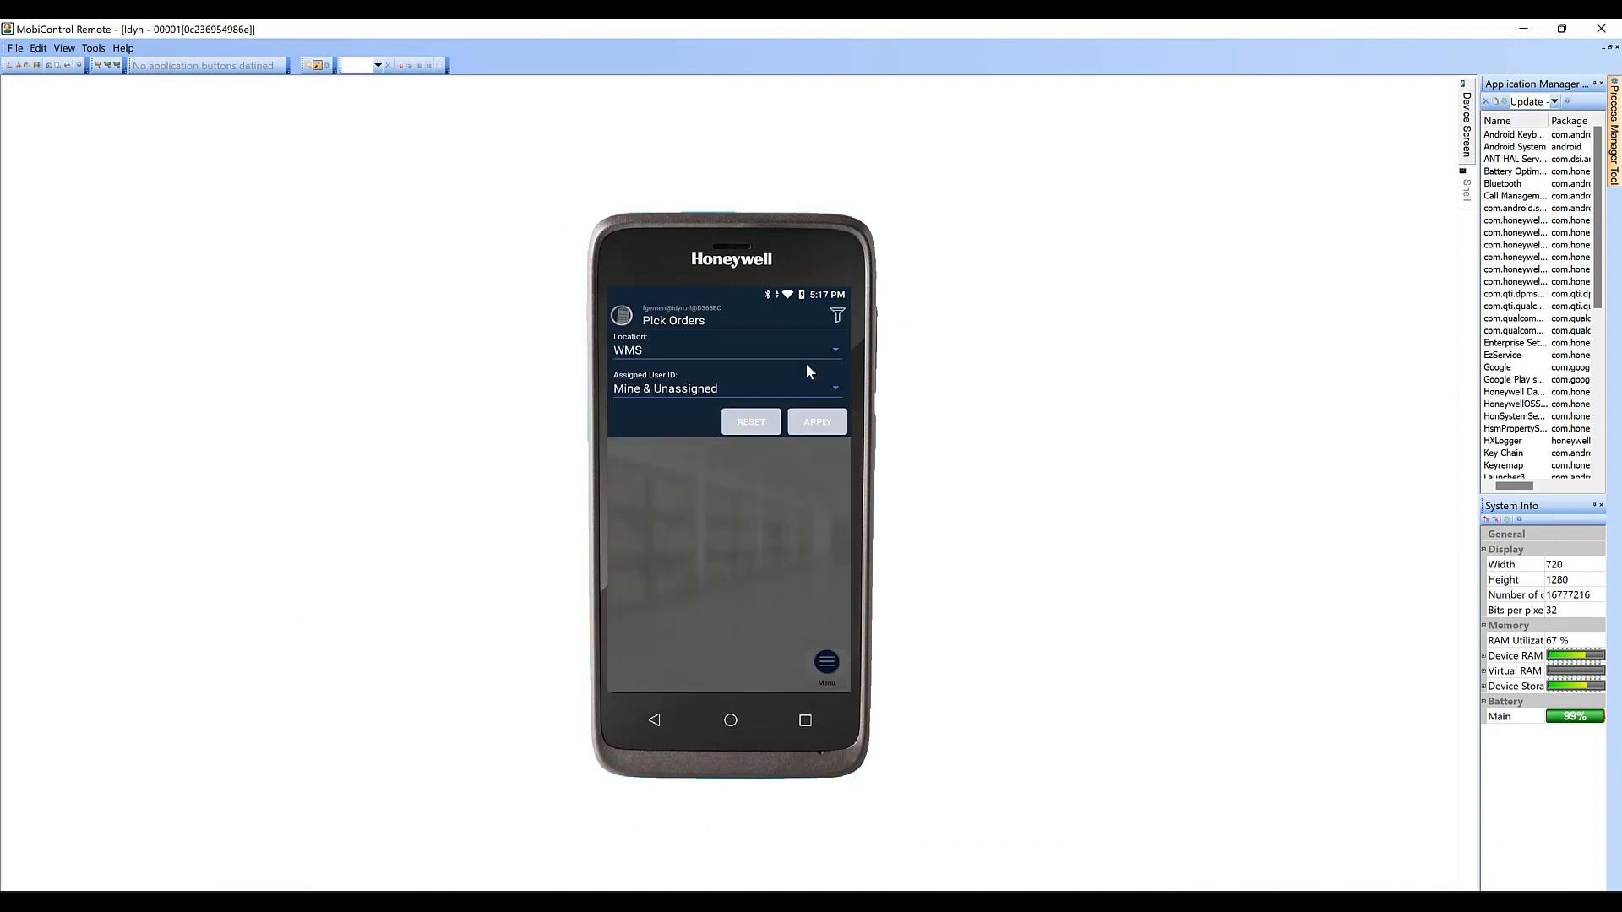
{"action": "left_click", "coordinate": [707, 498]}
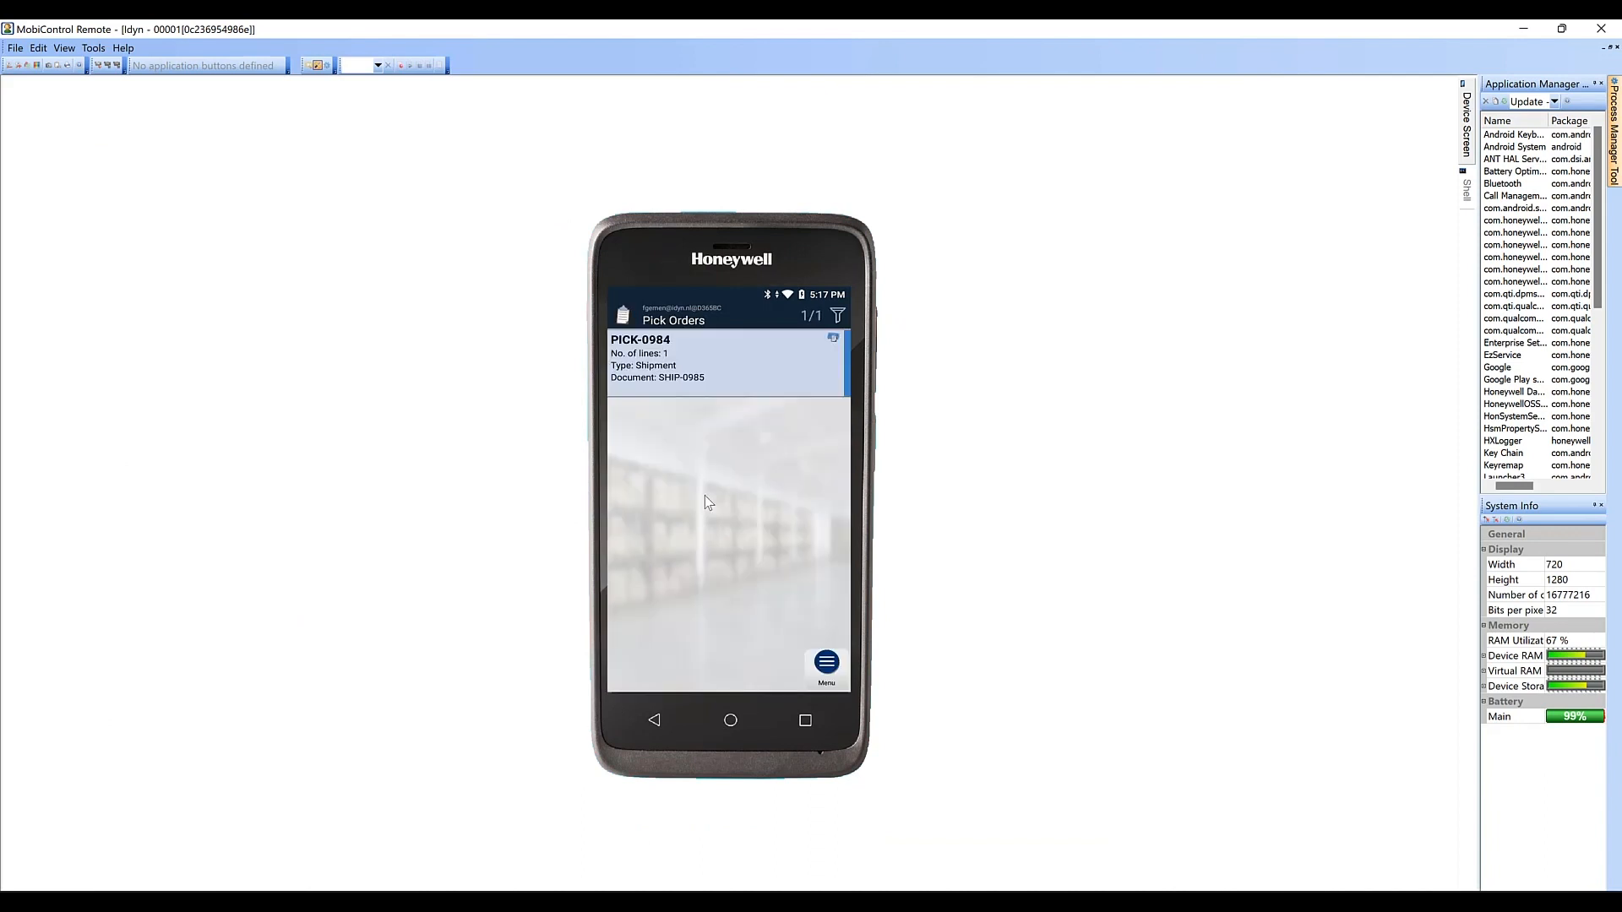
{"action": "left_click", "coordinate": [696, 368]}
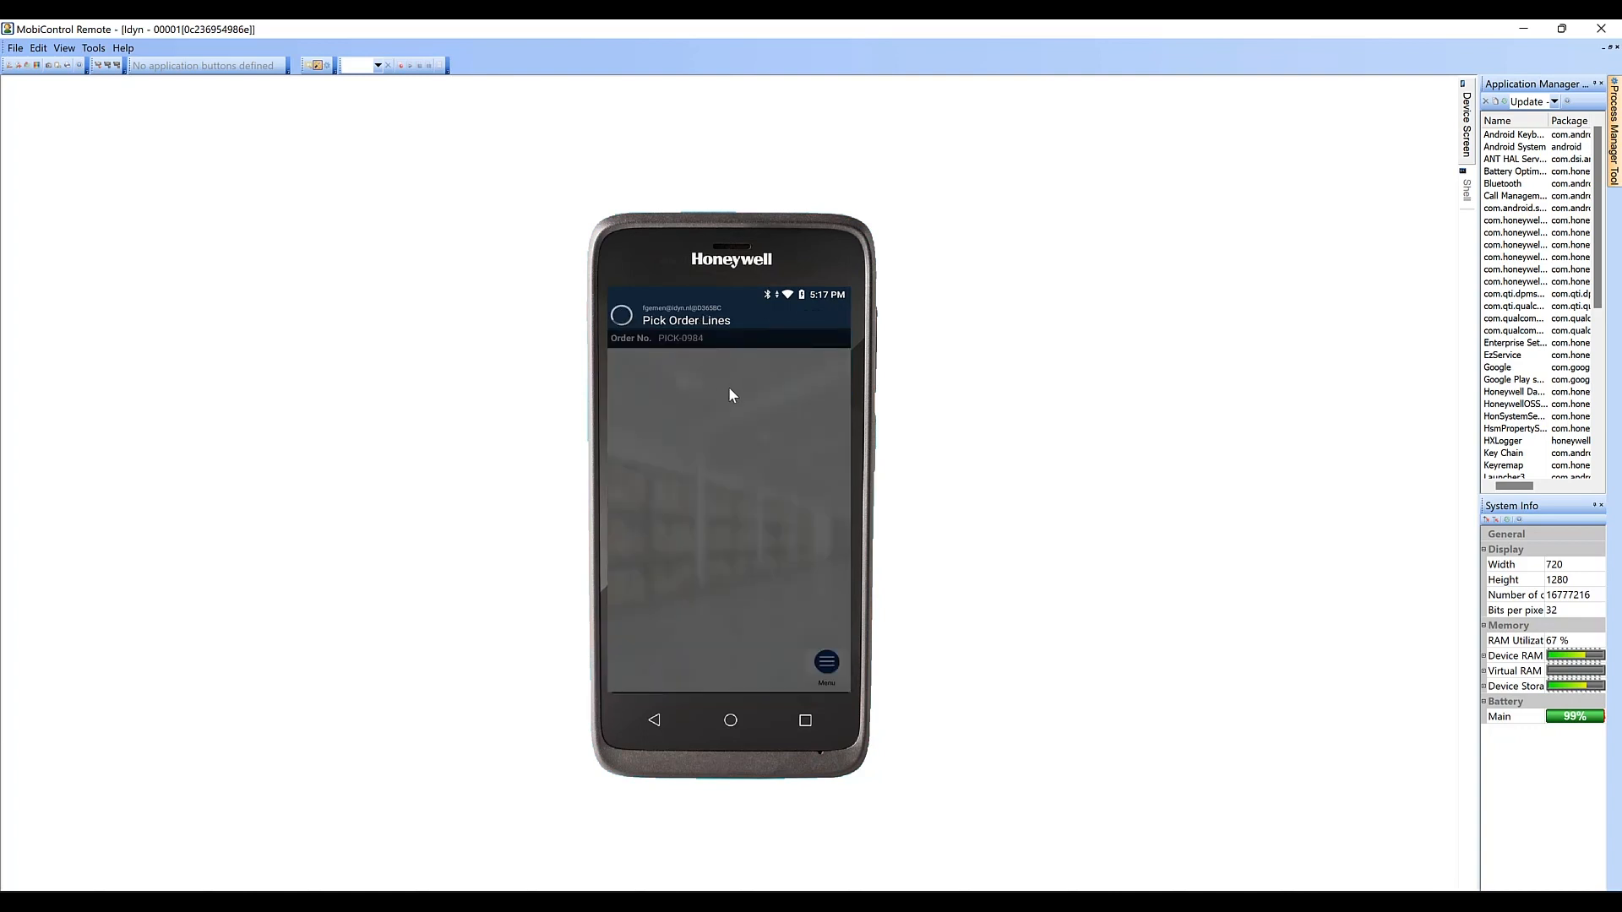
Register the TShirt (Bulk) pick line from bin STO-1 into tote LP 098732.
{"action": "left_click", "coordinate": [731, 402]}
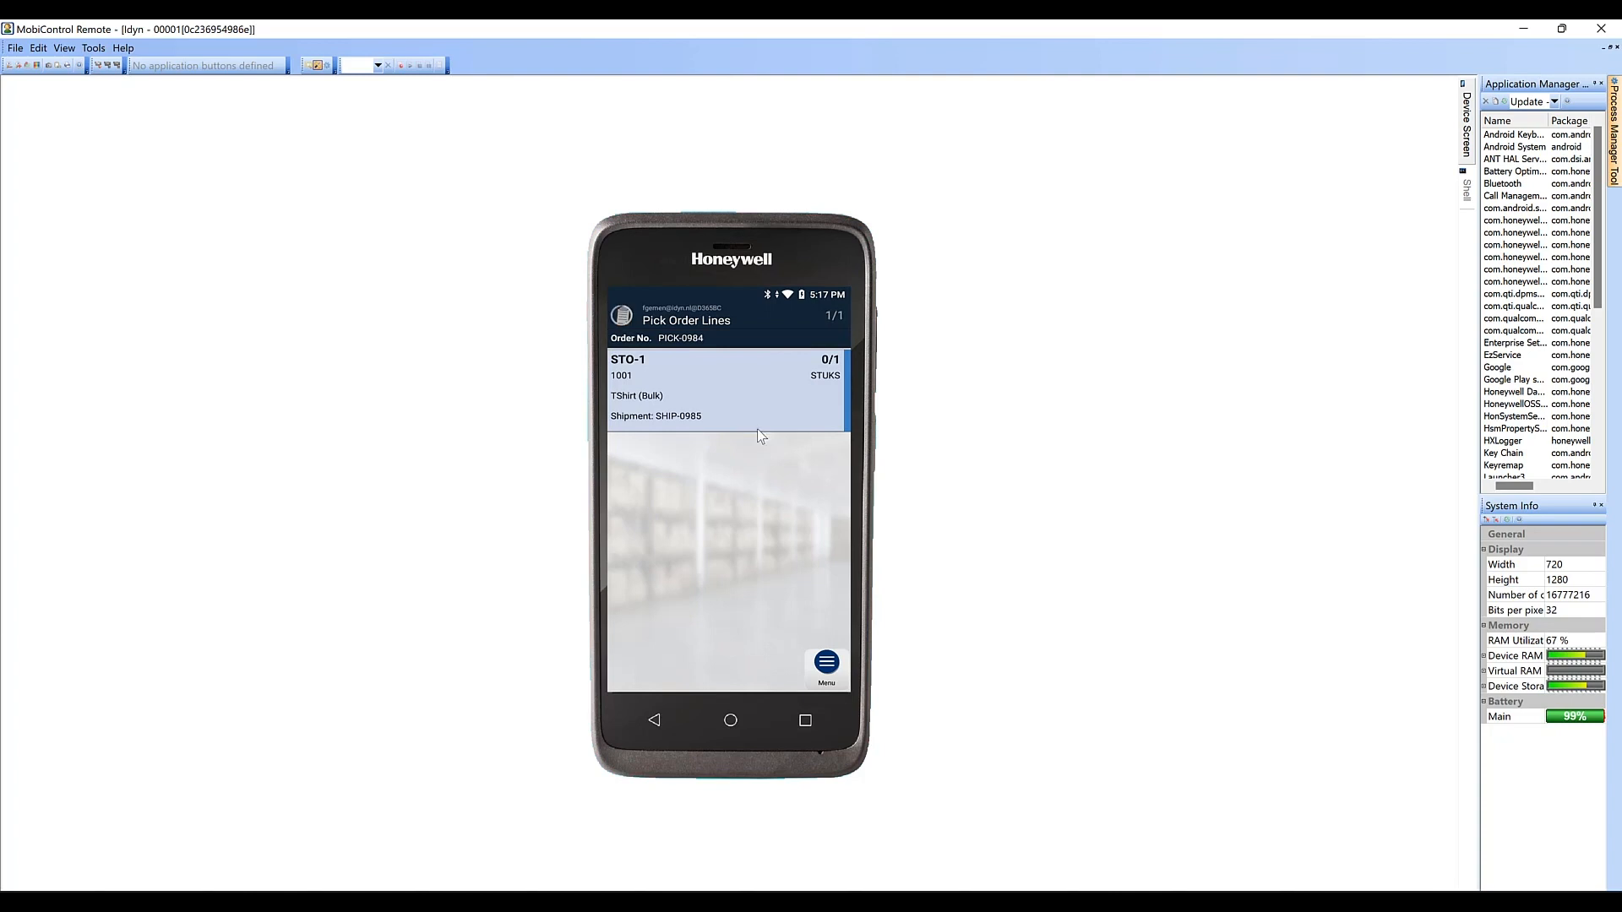
{"action": "left_click_drag", "start_coordinate": [717, 495], "coordinate": [828, 486]}
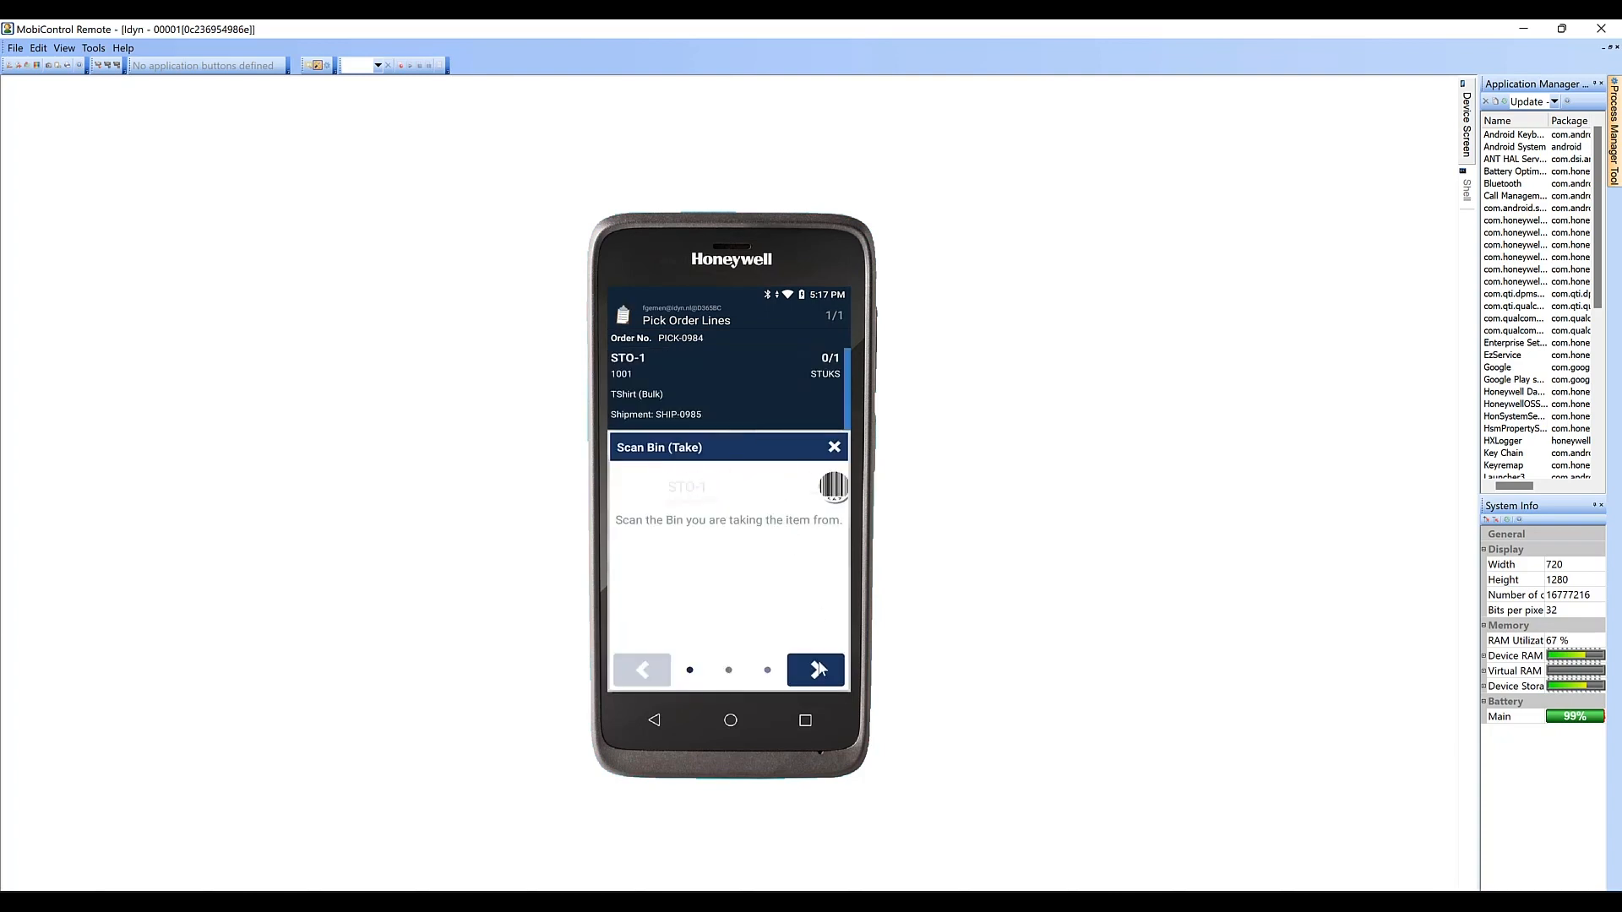
{"action": "left_click", "coordinate": [816, 671]}
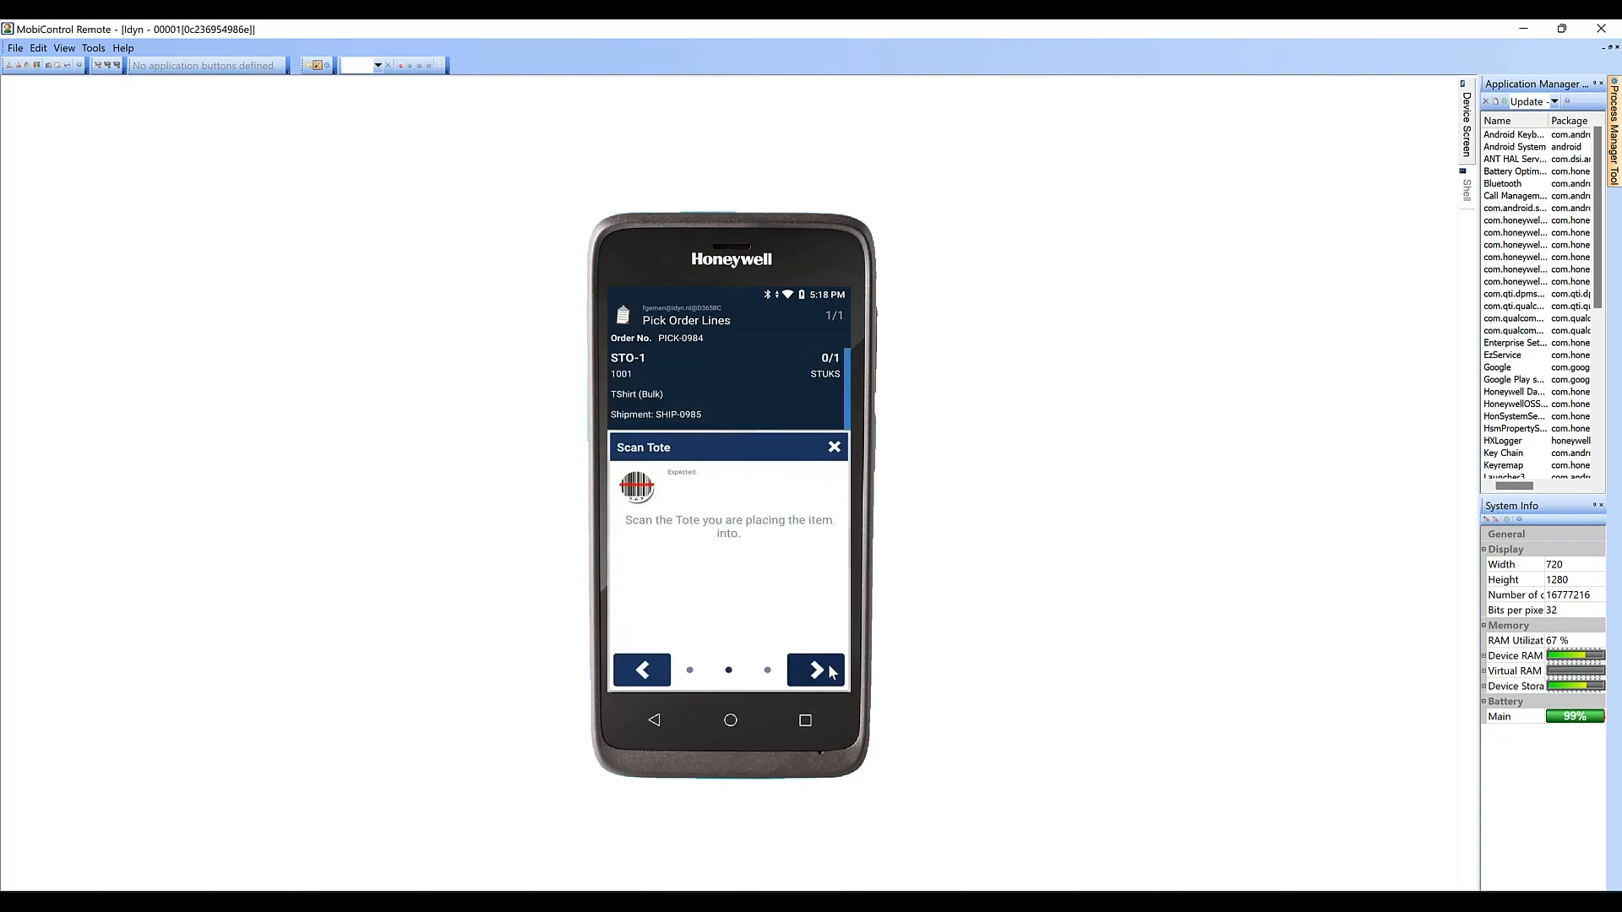
{"action": "left_click", "coordinate": [722, 499]}
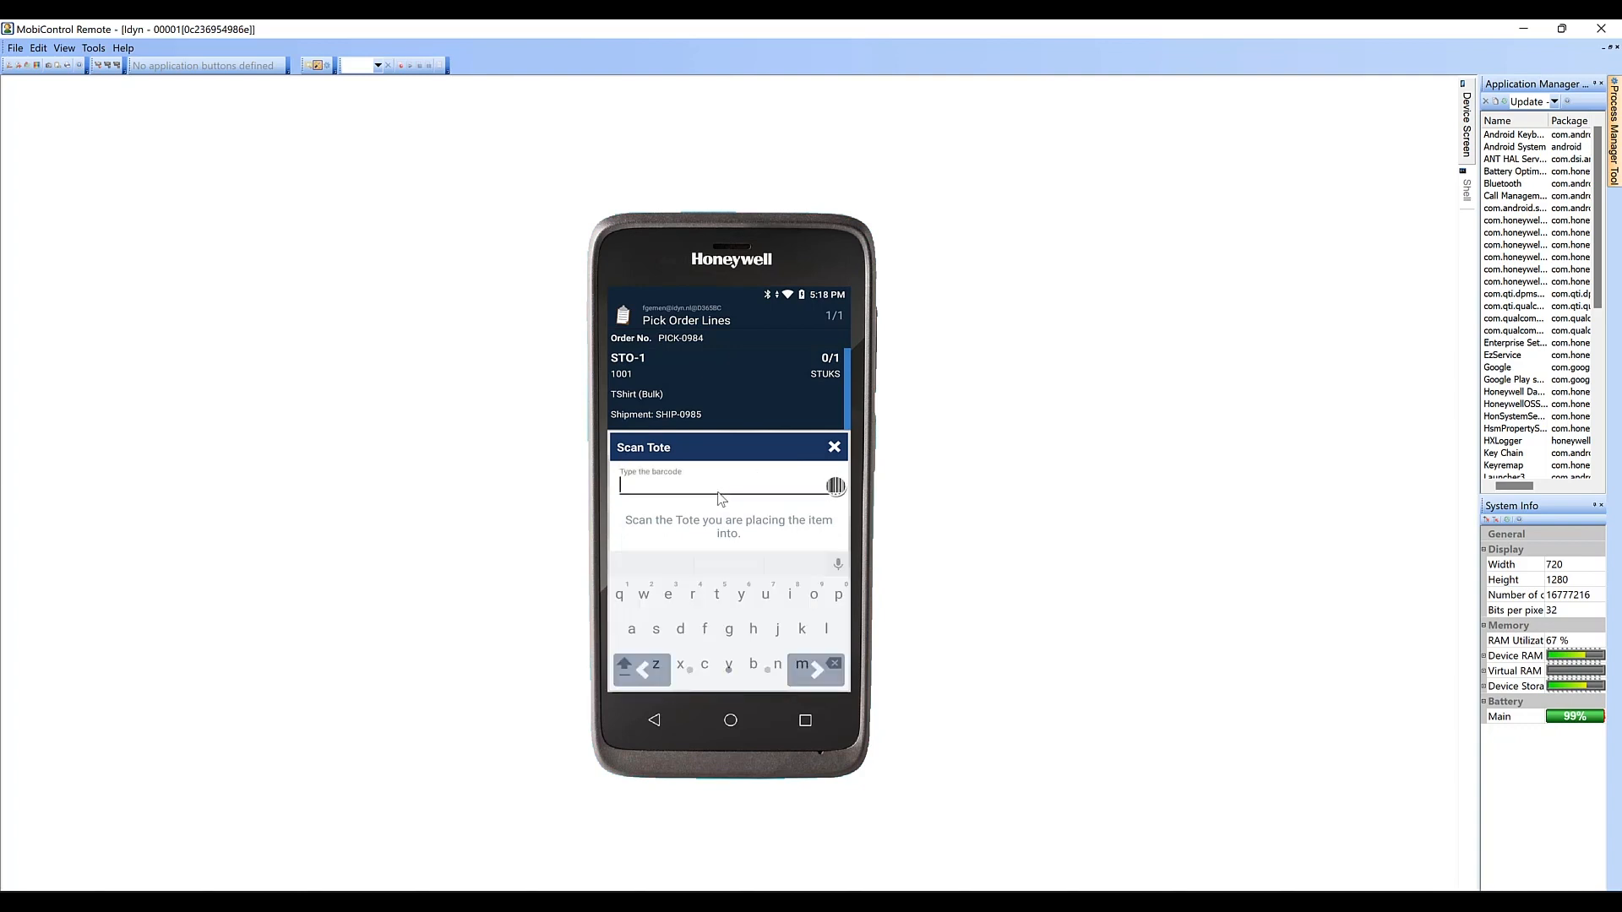
{"action": "type", "text": "LP 098732"}
{"action": "left_click", "coordinate": [838, 683]}
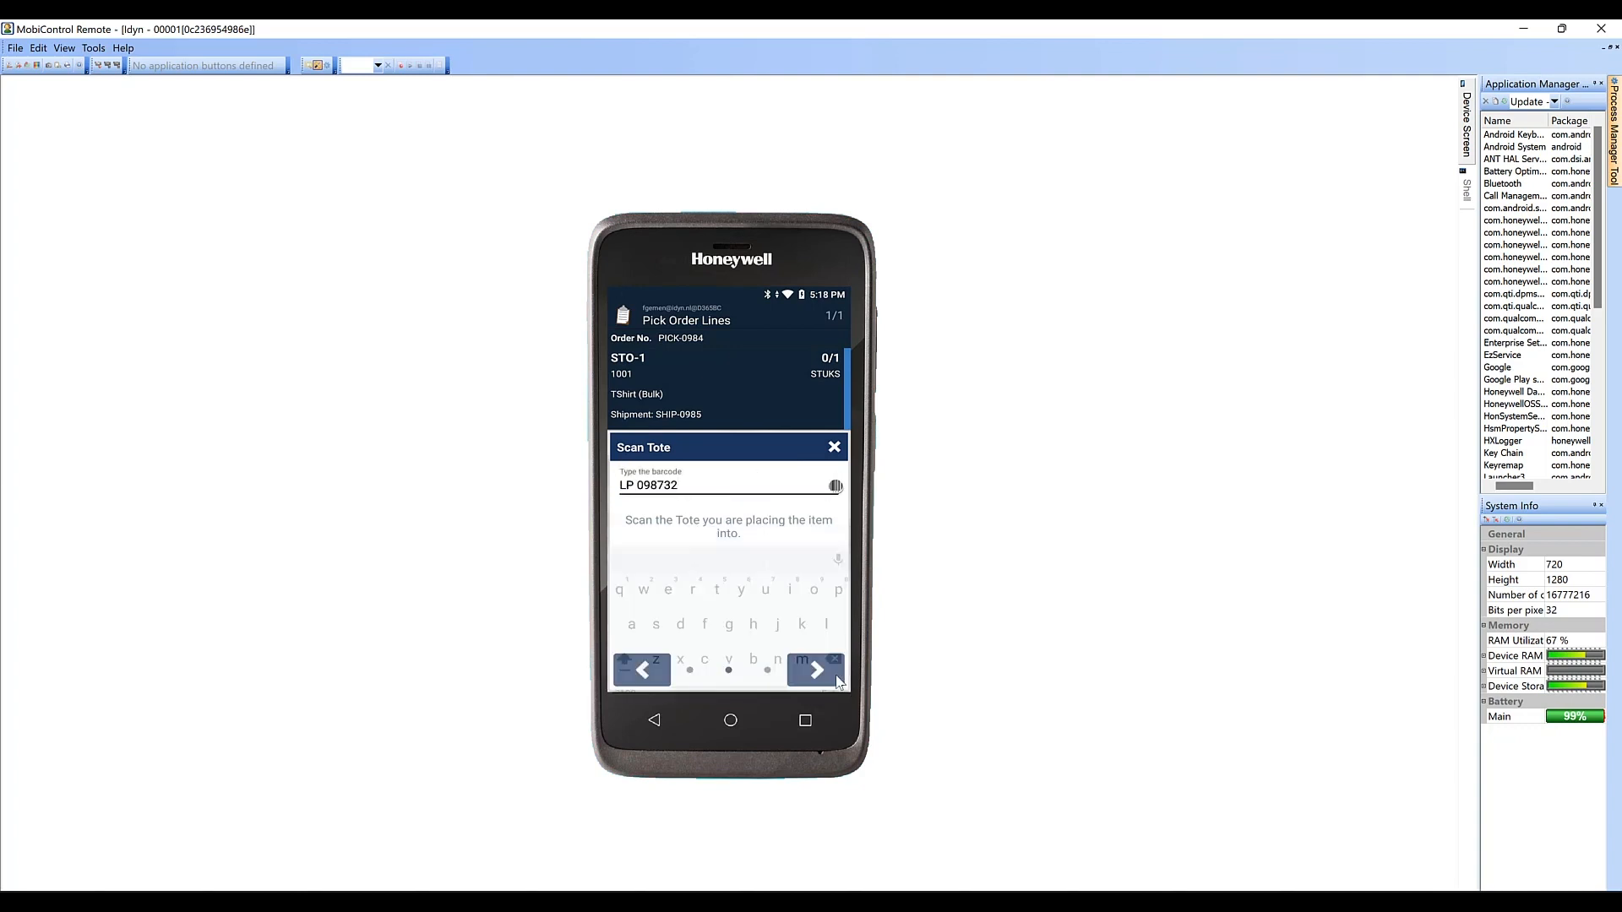
{"action": "left_click", "coordinate": [816, 670]}
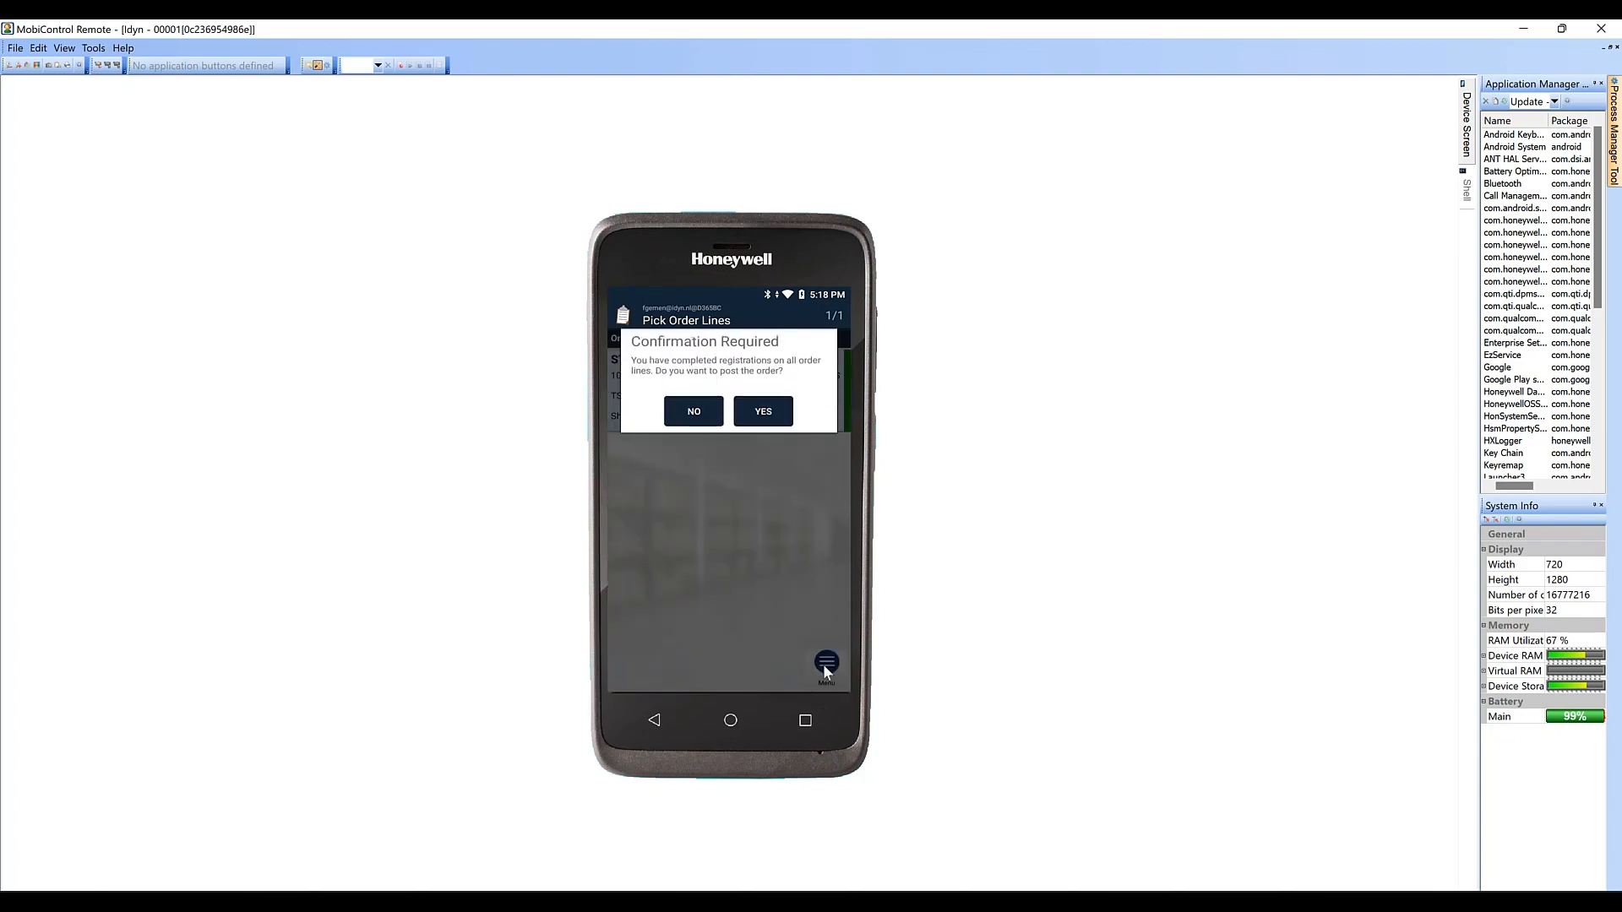
Post the completed pick order with packing station 1 and no staging hint.
{"action": "left_click", "coordinate": [763, 415]}
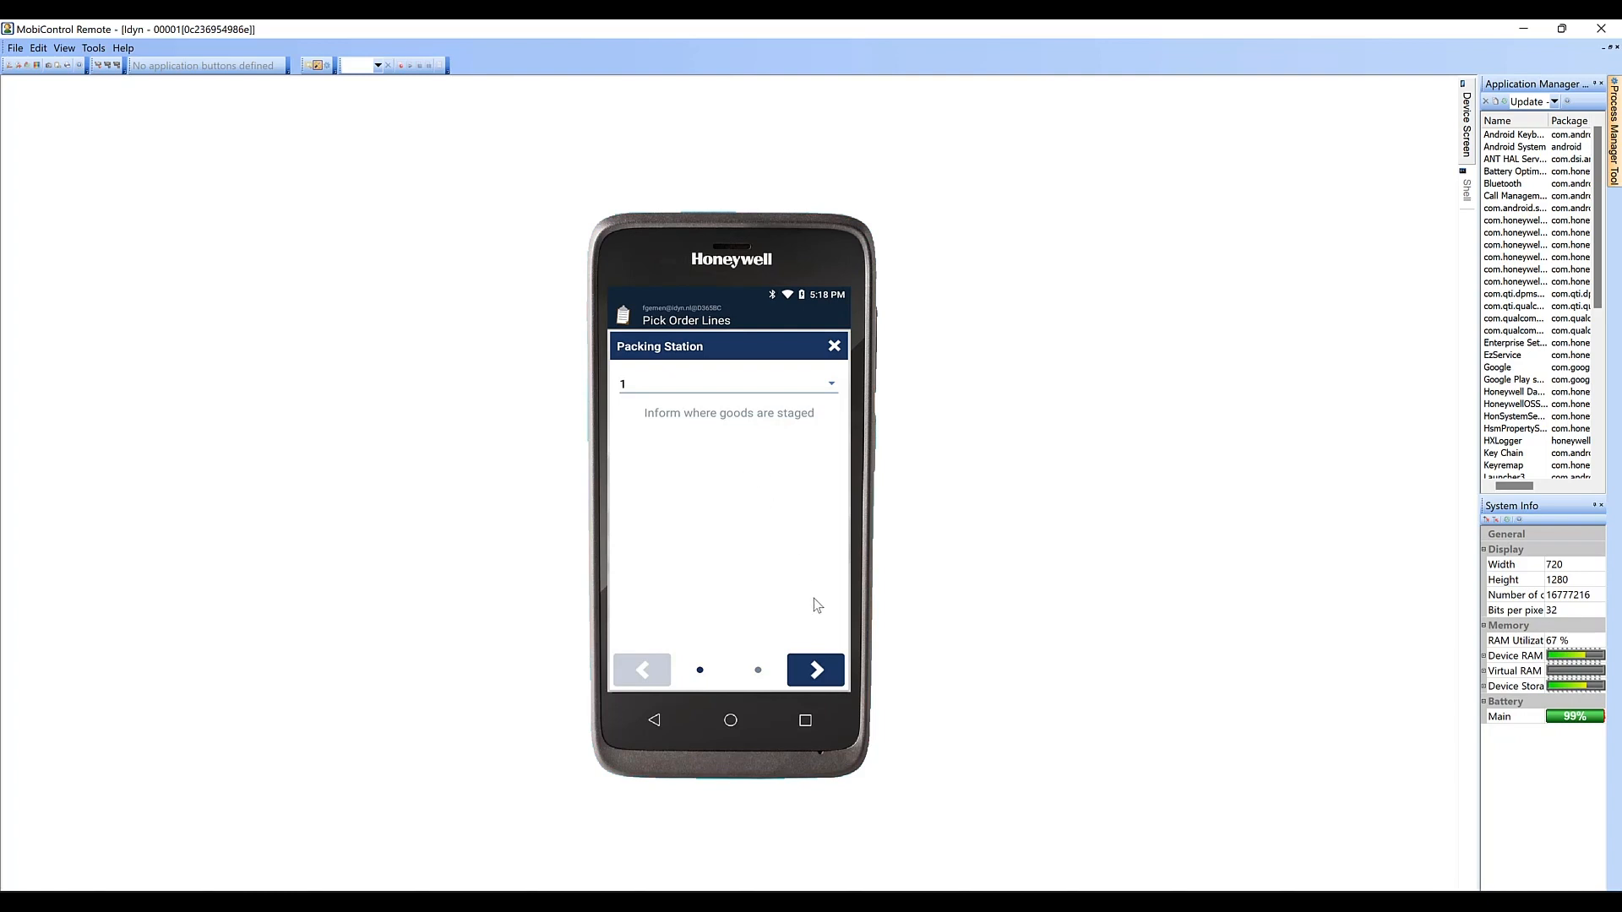
{"action": "left_click", "coordinate": [815, 674]}
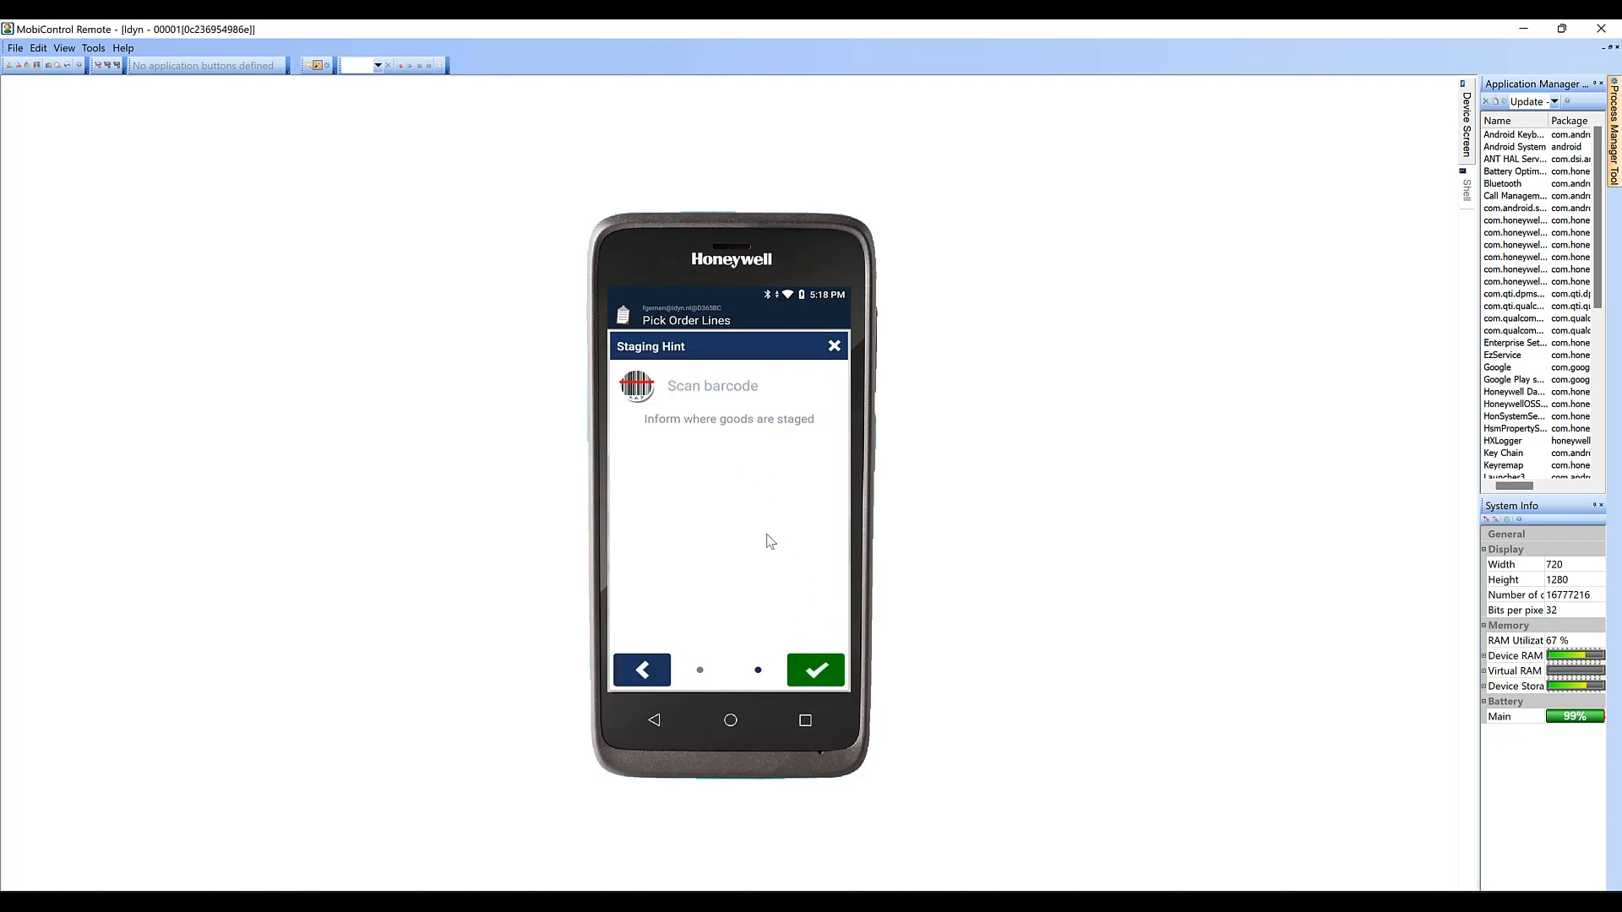
{"action": "left_click", "coordinate": [824, 663]}
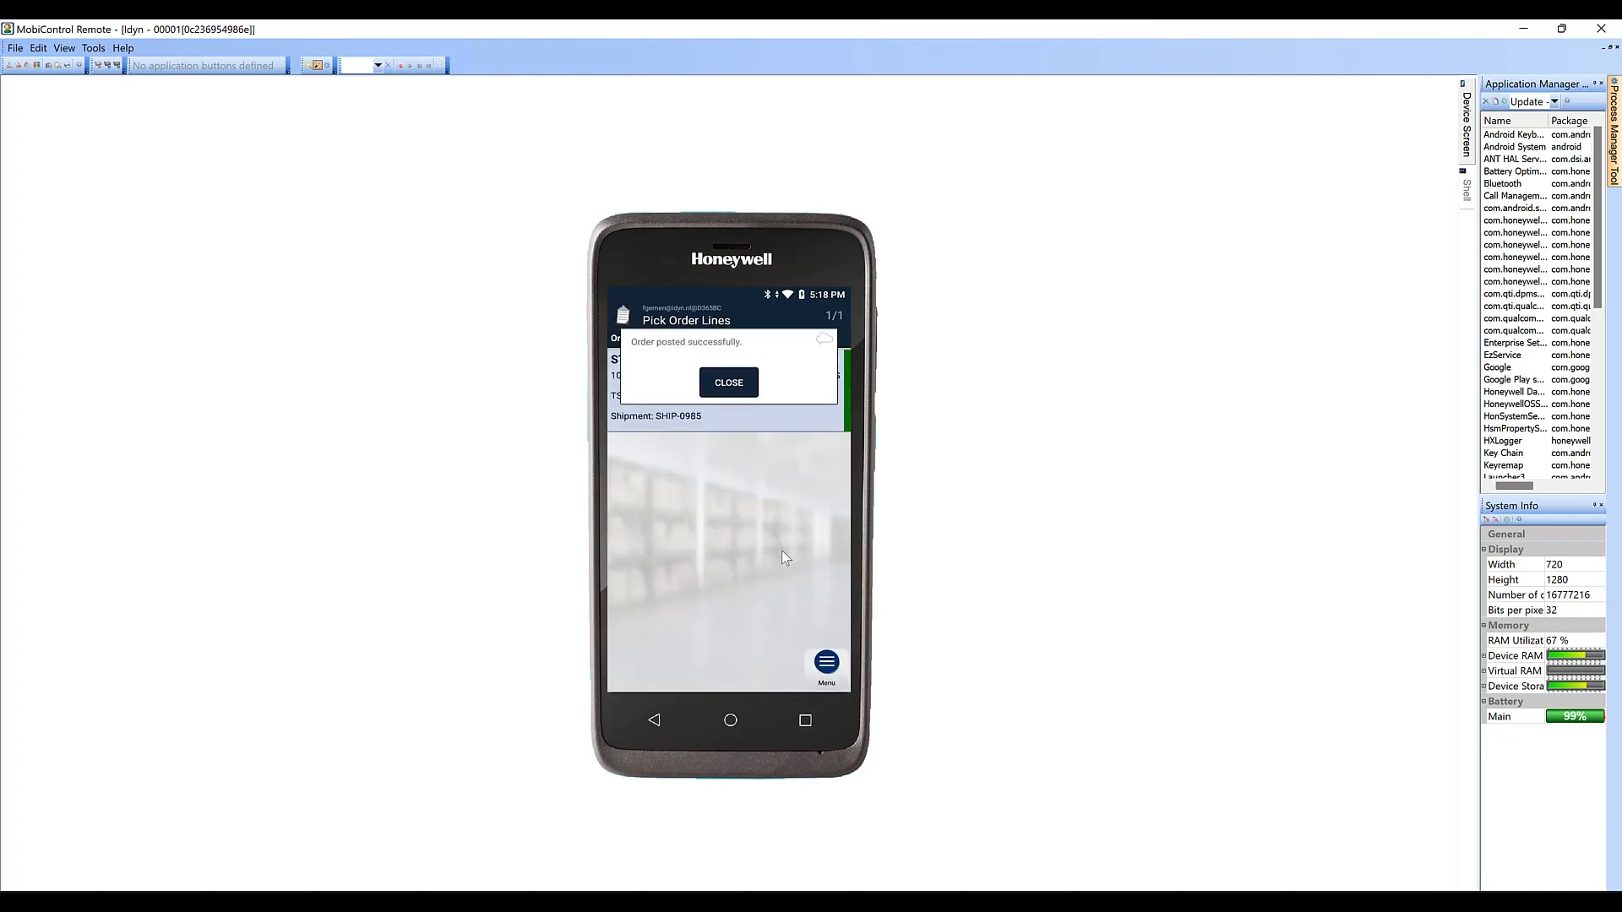
{"action": "left_click", "coordinate": [730, 397]}
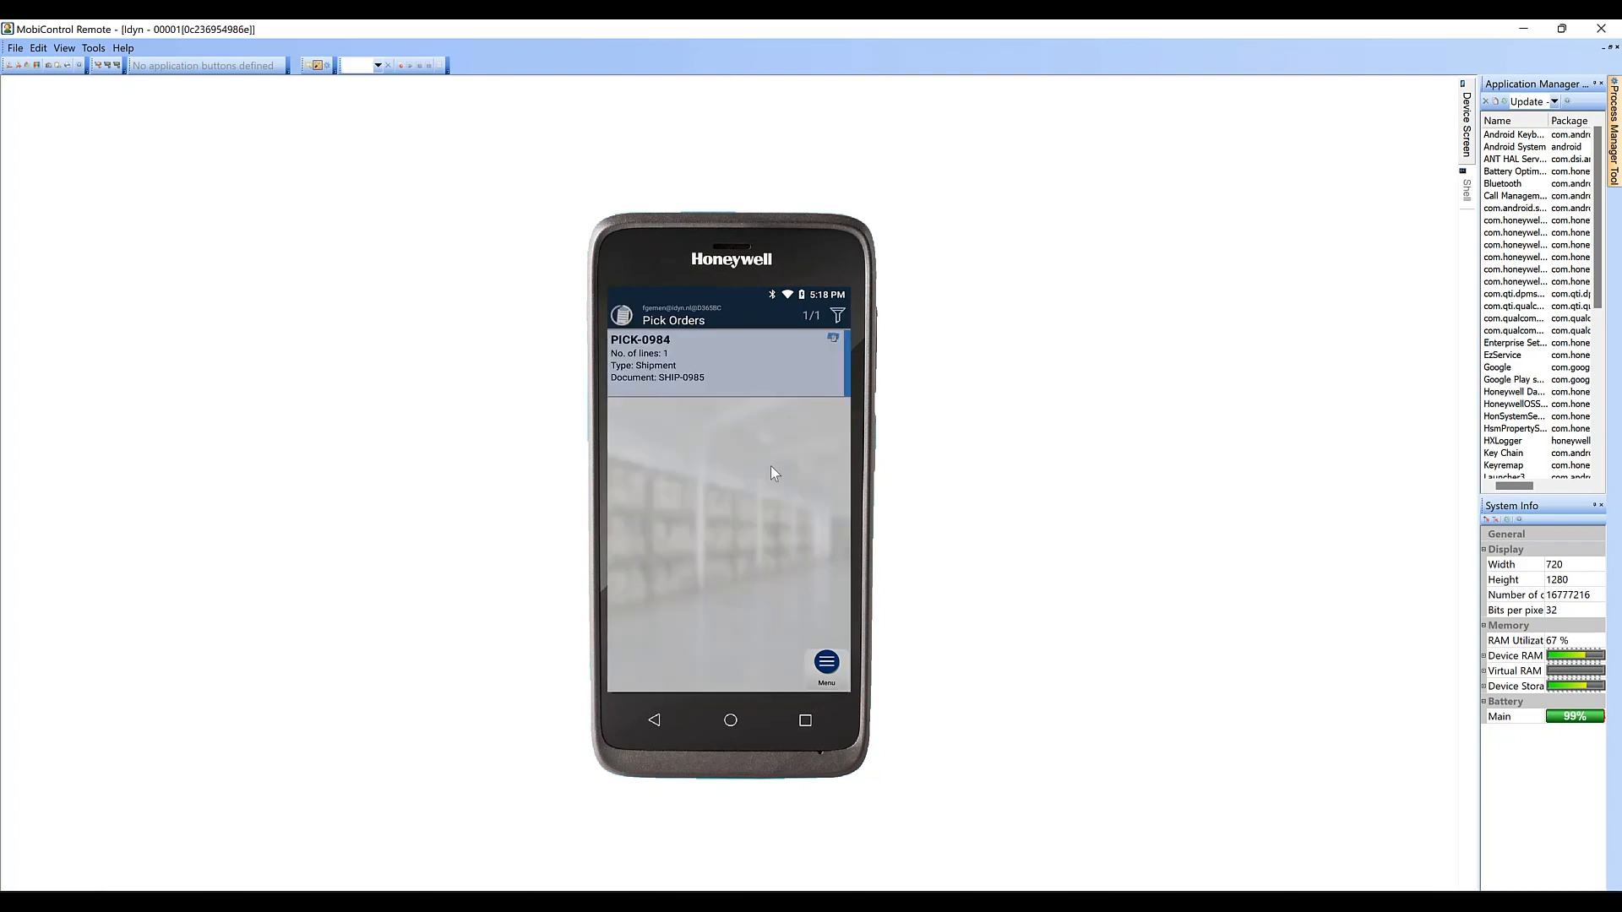
Return to the Mobile WMS menu and open the Adatum Corporation shipping order under Pack & Ship.
{"action": "left_click", "coordinate": [660, 732]}
{"action": "left_click", "coordinate": [649, 431]}
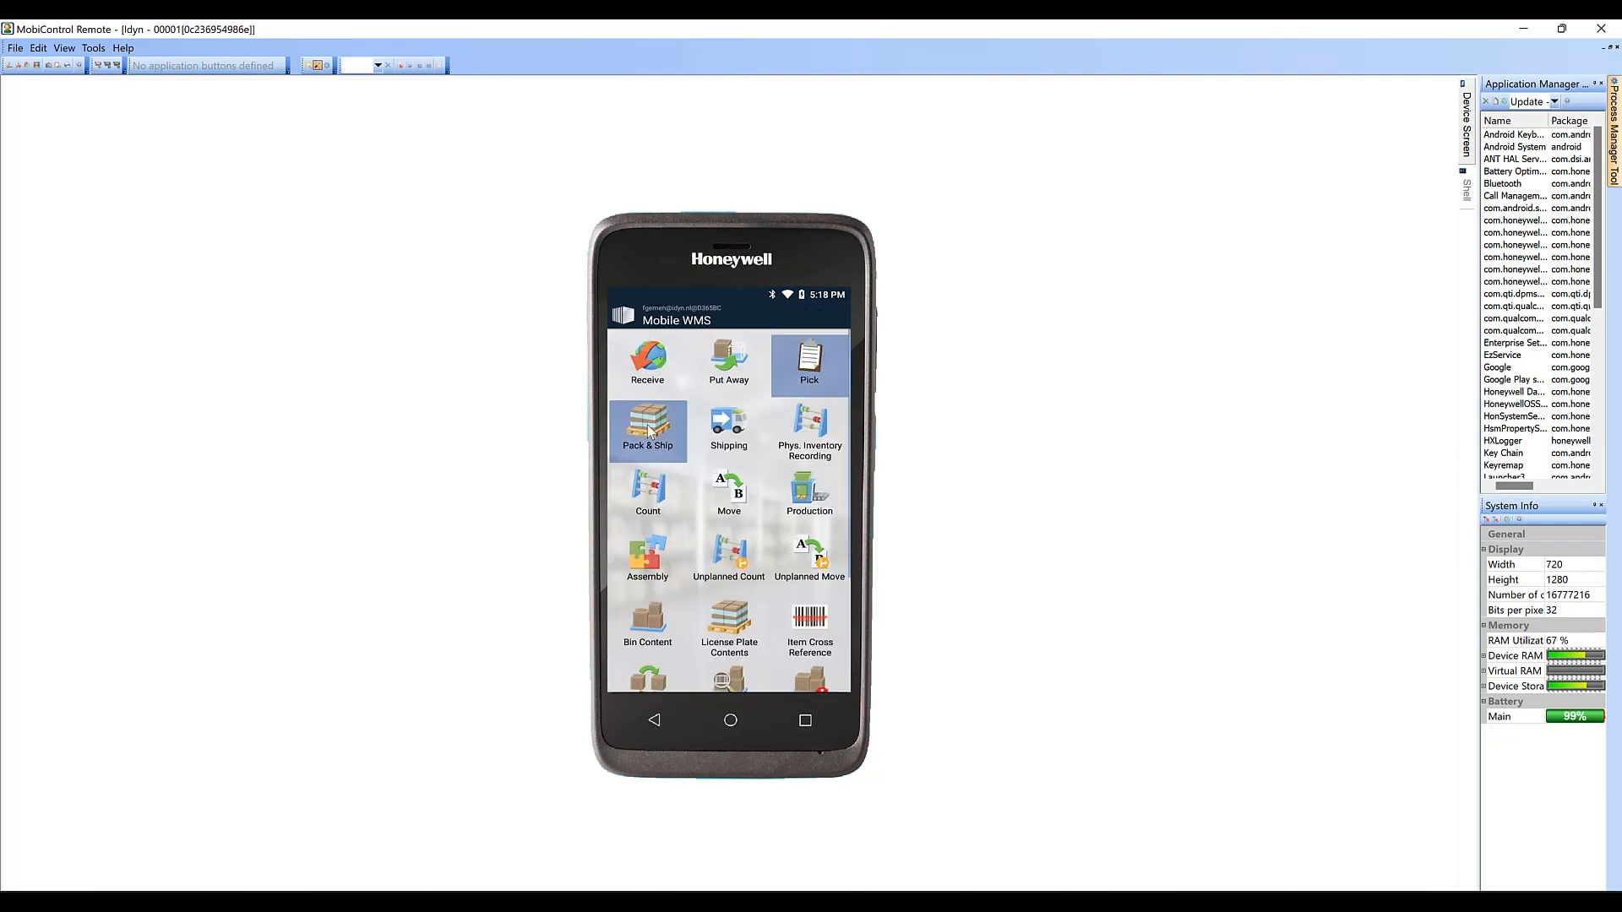
{"action": "left_click", "coordinate": [747, 462]}
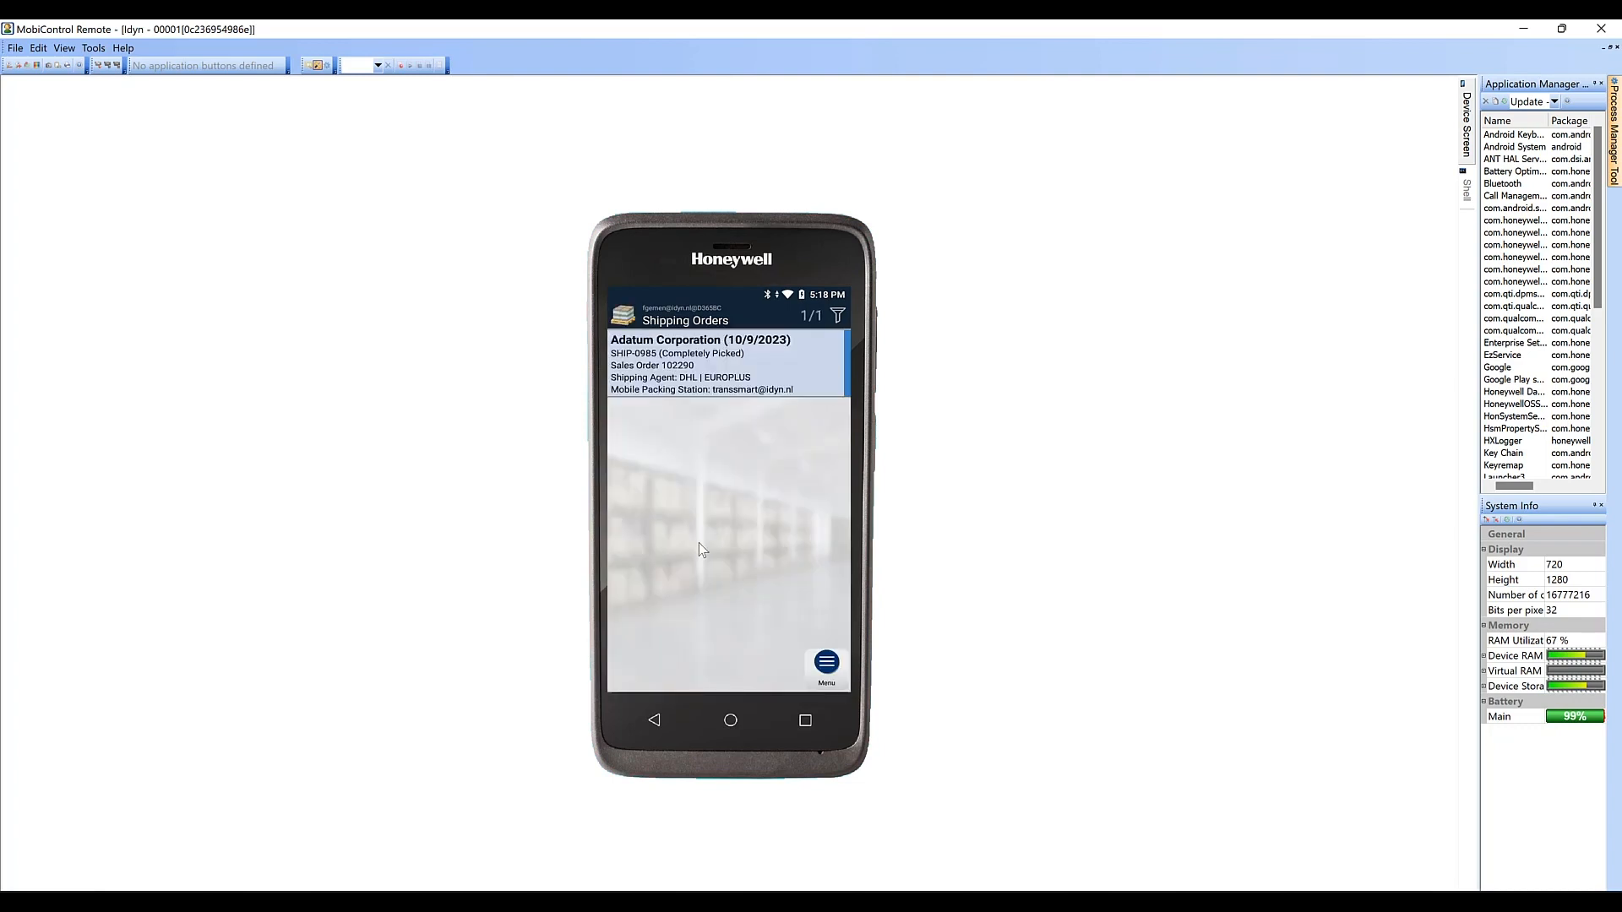
{"action": "left_click", "coordinate": [757, 367]}
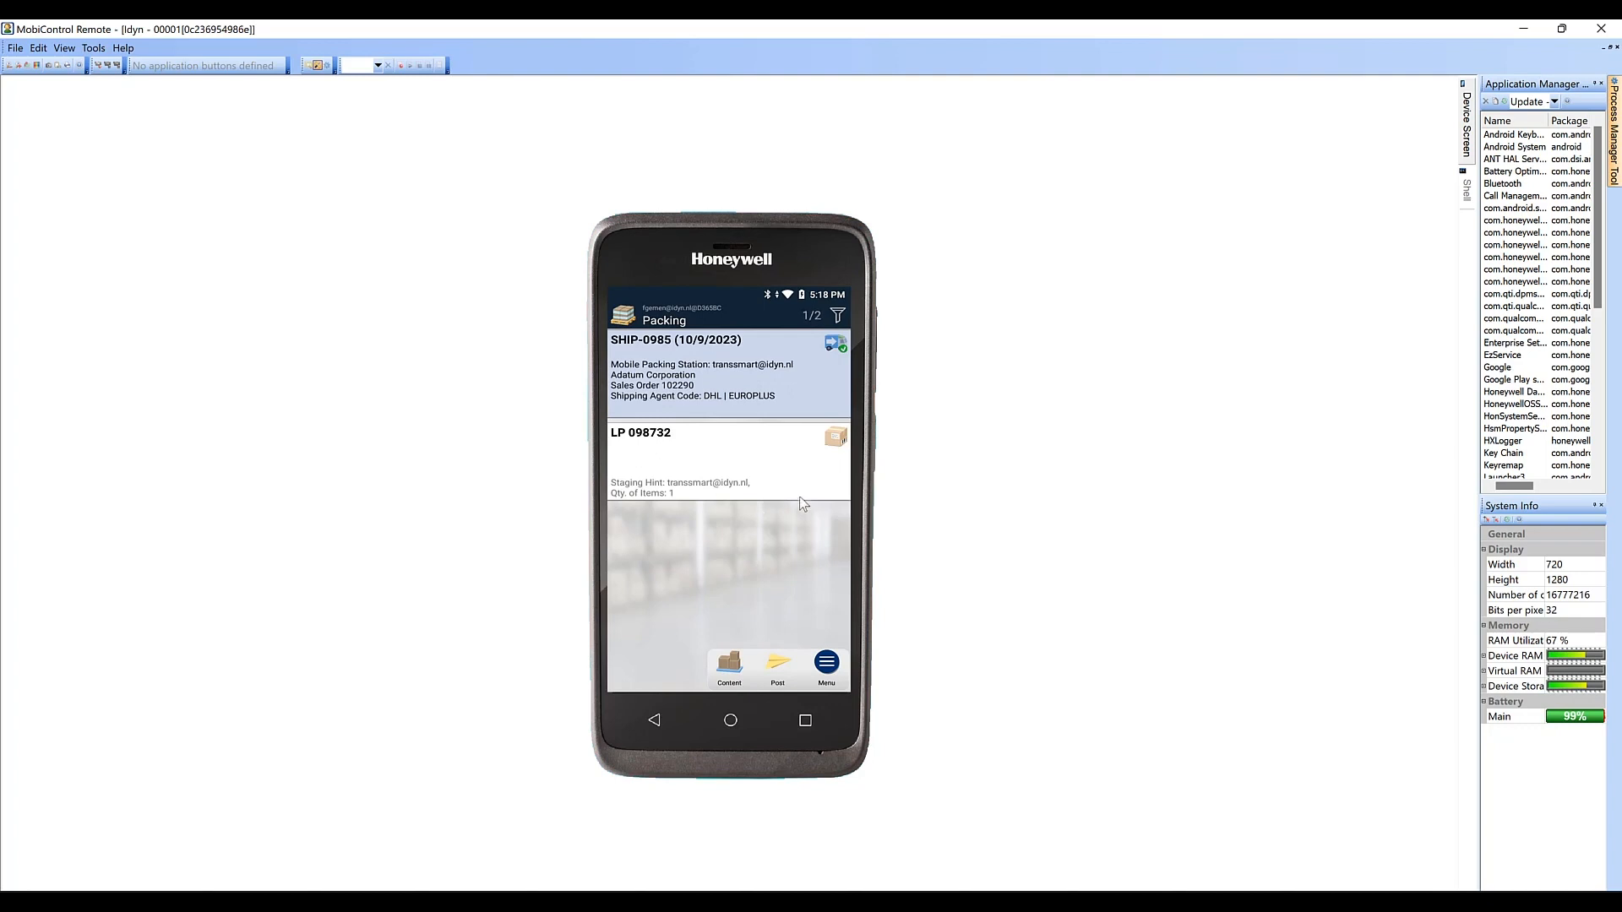
Pack license plate LP 098732 as package type Box with a weight of 2 kg and post the packing order.
{"action": "left_click", "coordinate": [715, 459]}
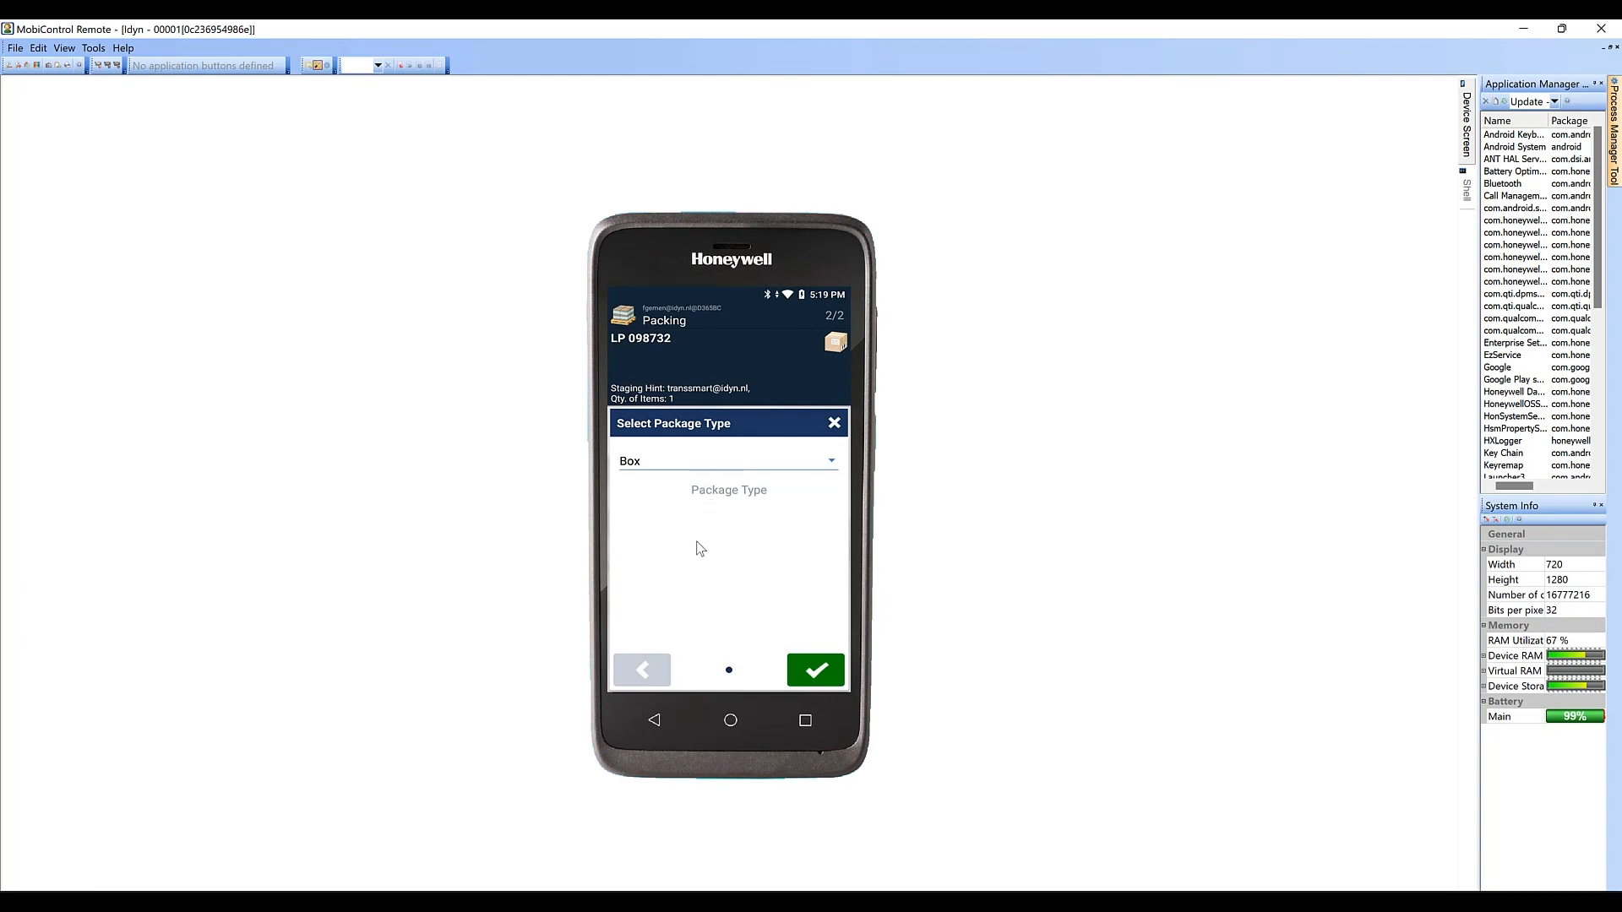
{"action": "left_click", "coordinate": [828, 467]}
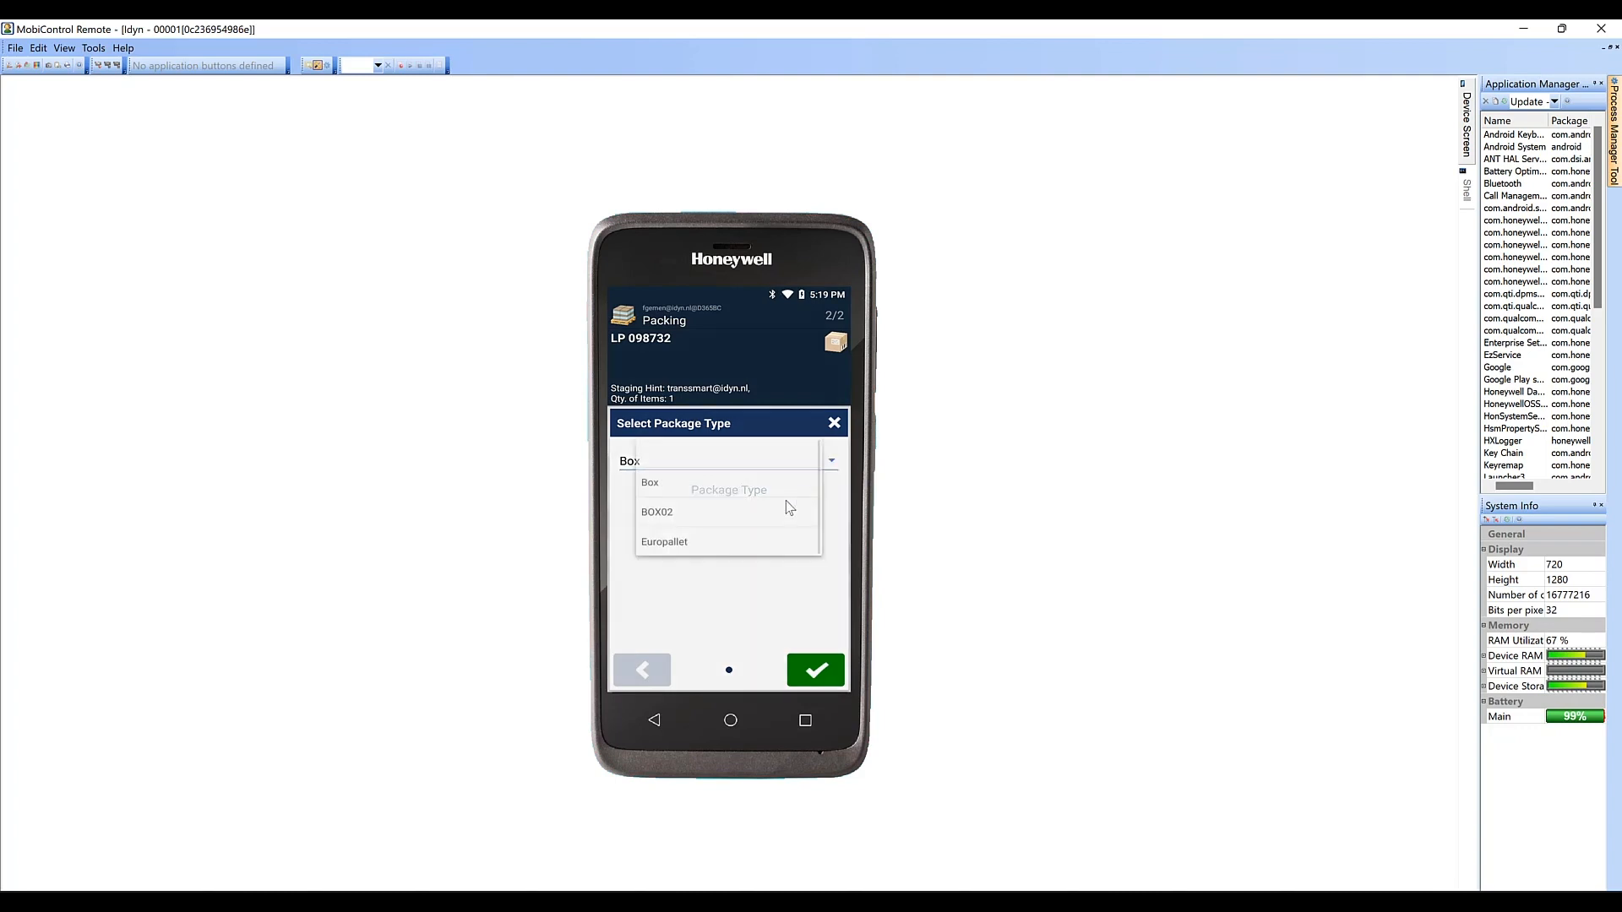
{"action": "left_click", "coordinate": [708, 593]}
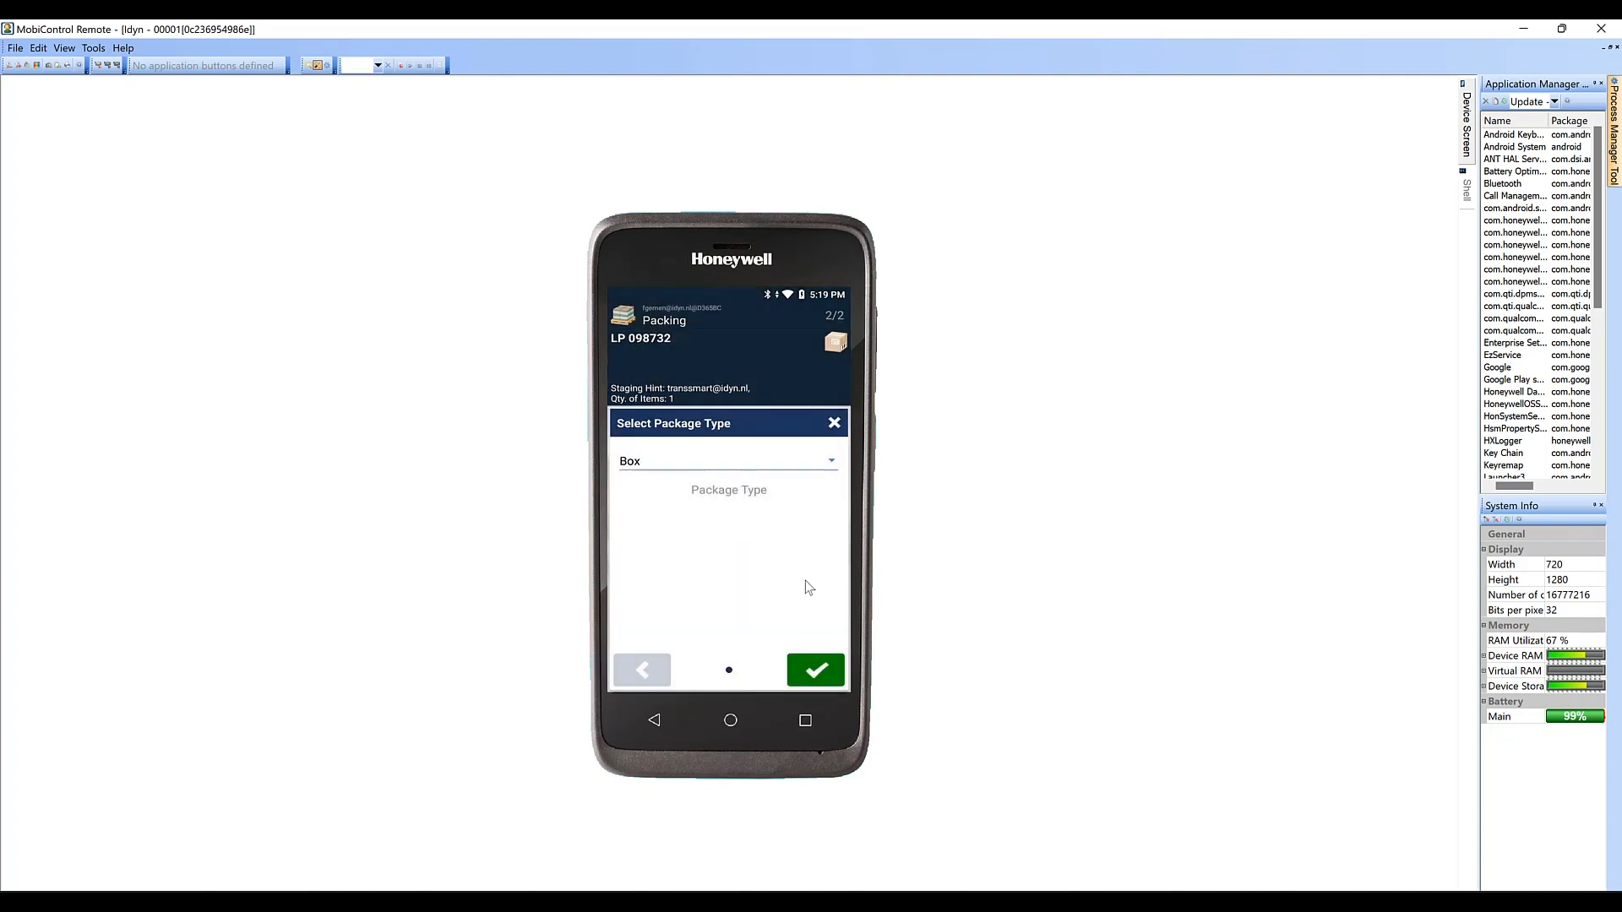
{"action": "left_click", "coordinate": [824, 666]}
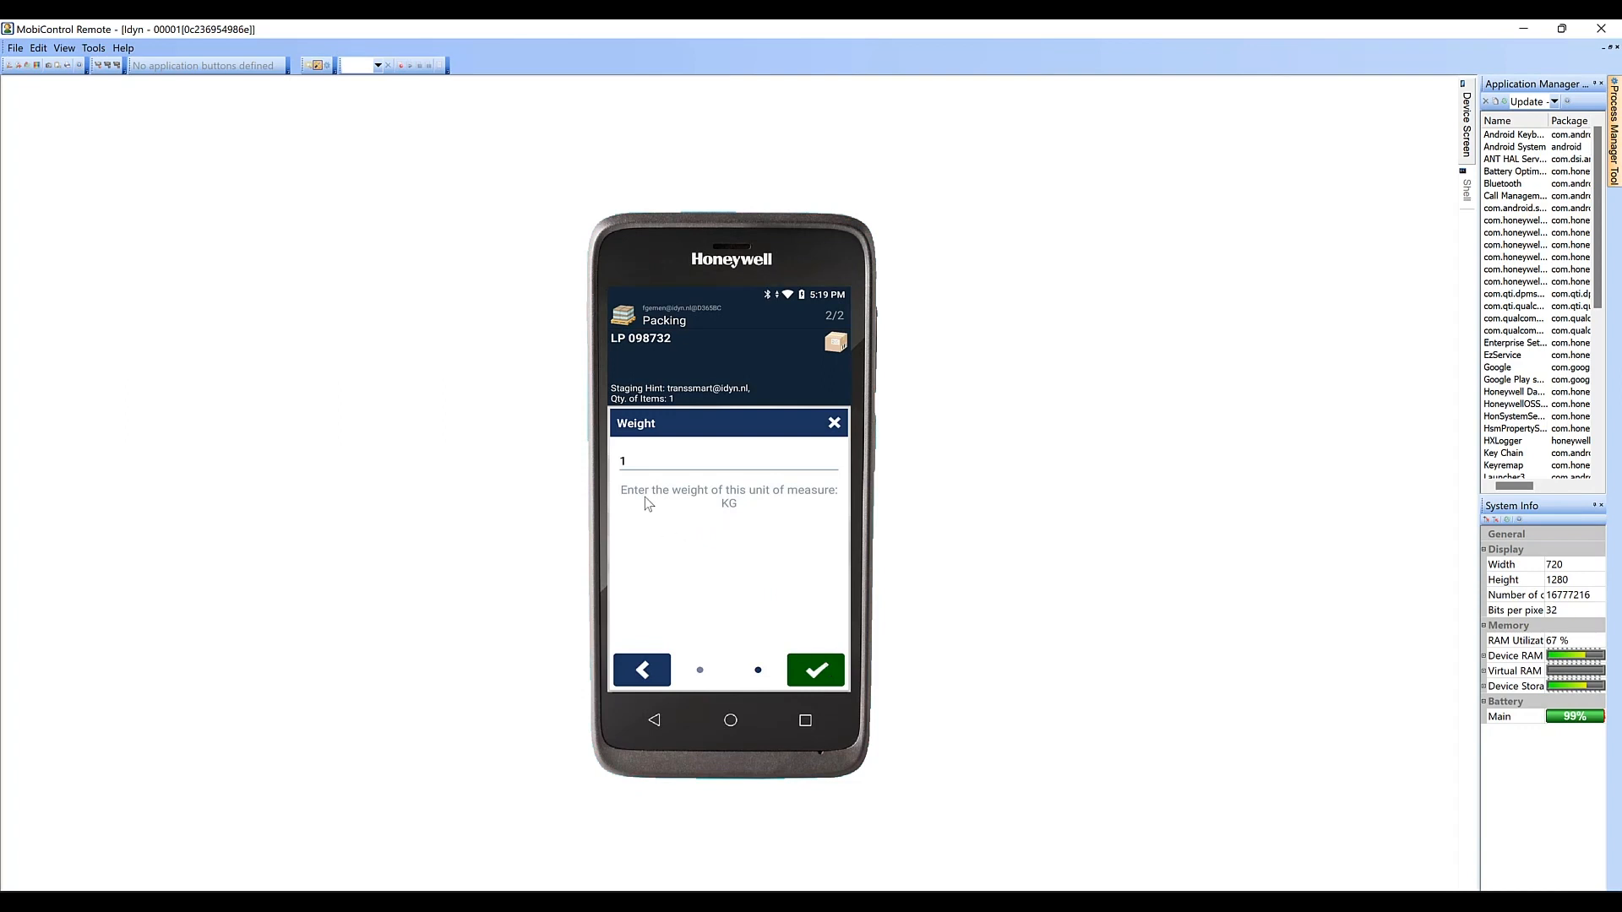
{"action": "left_click", "coordinate": [637, 465]}
{"action": "type", "text": "2"}
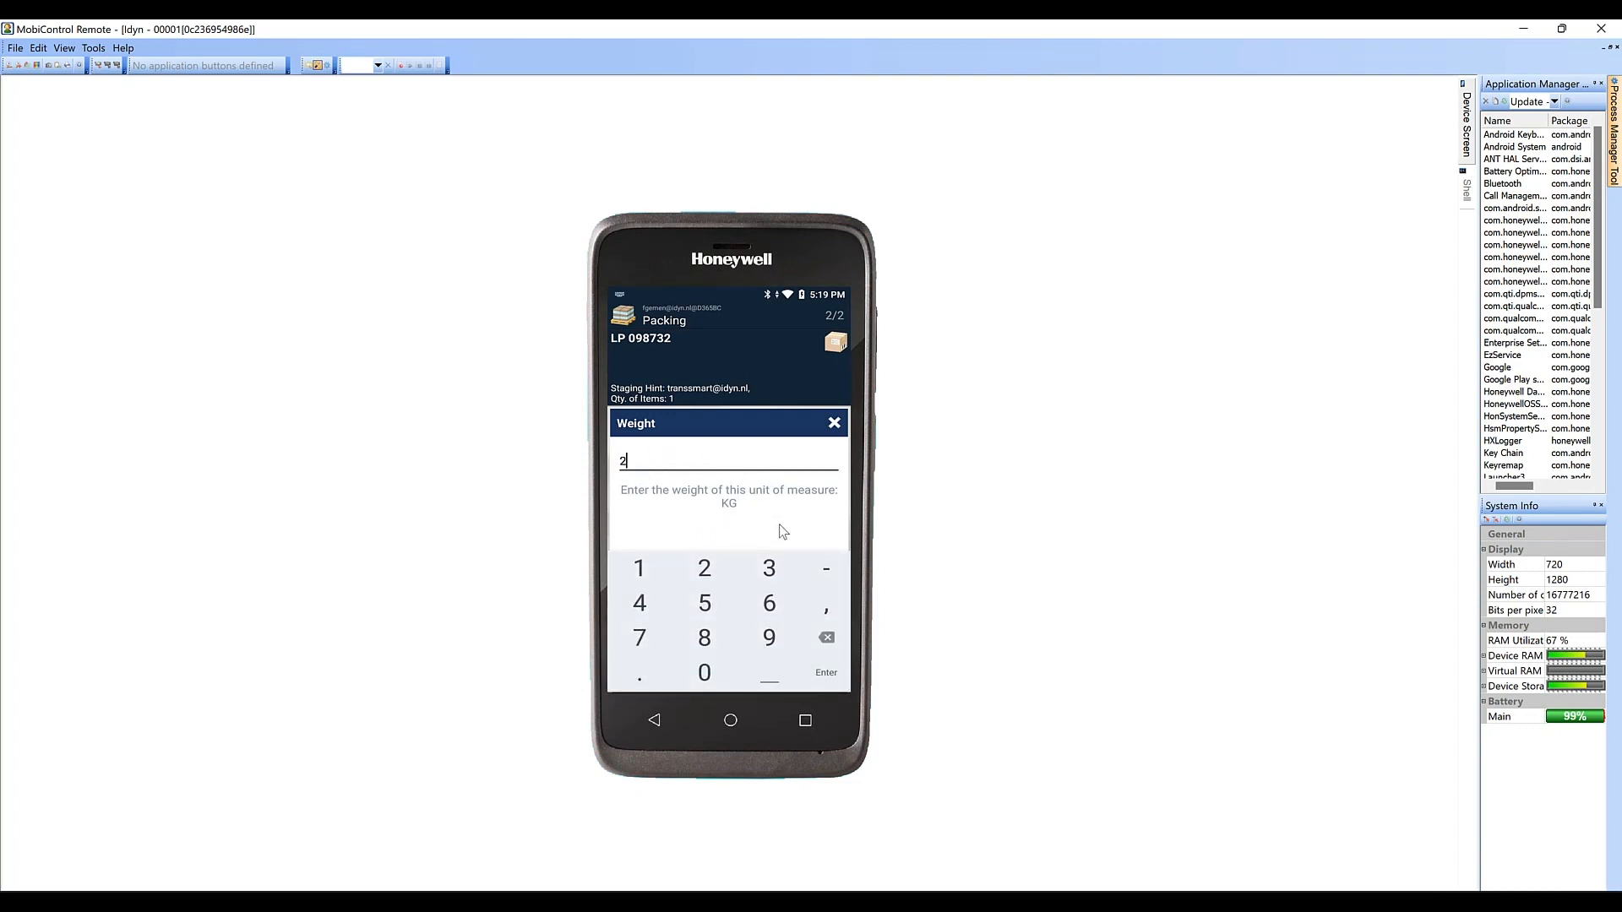
{"action": "left_click", "coordinate": [826, 672]}
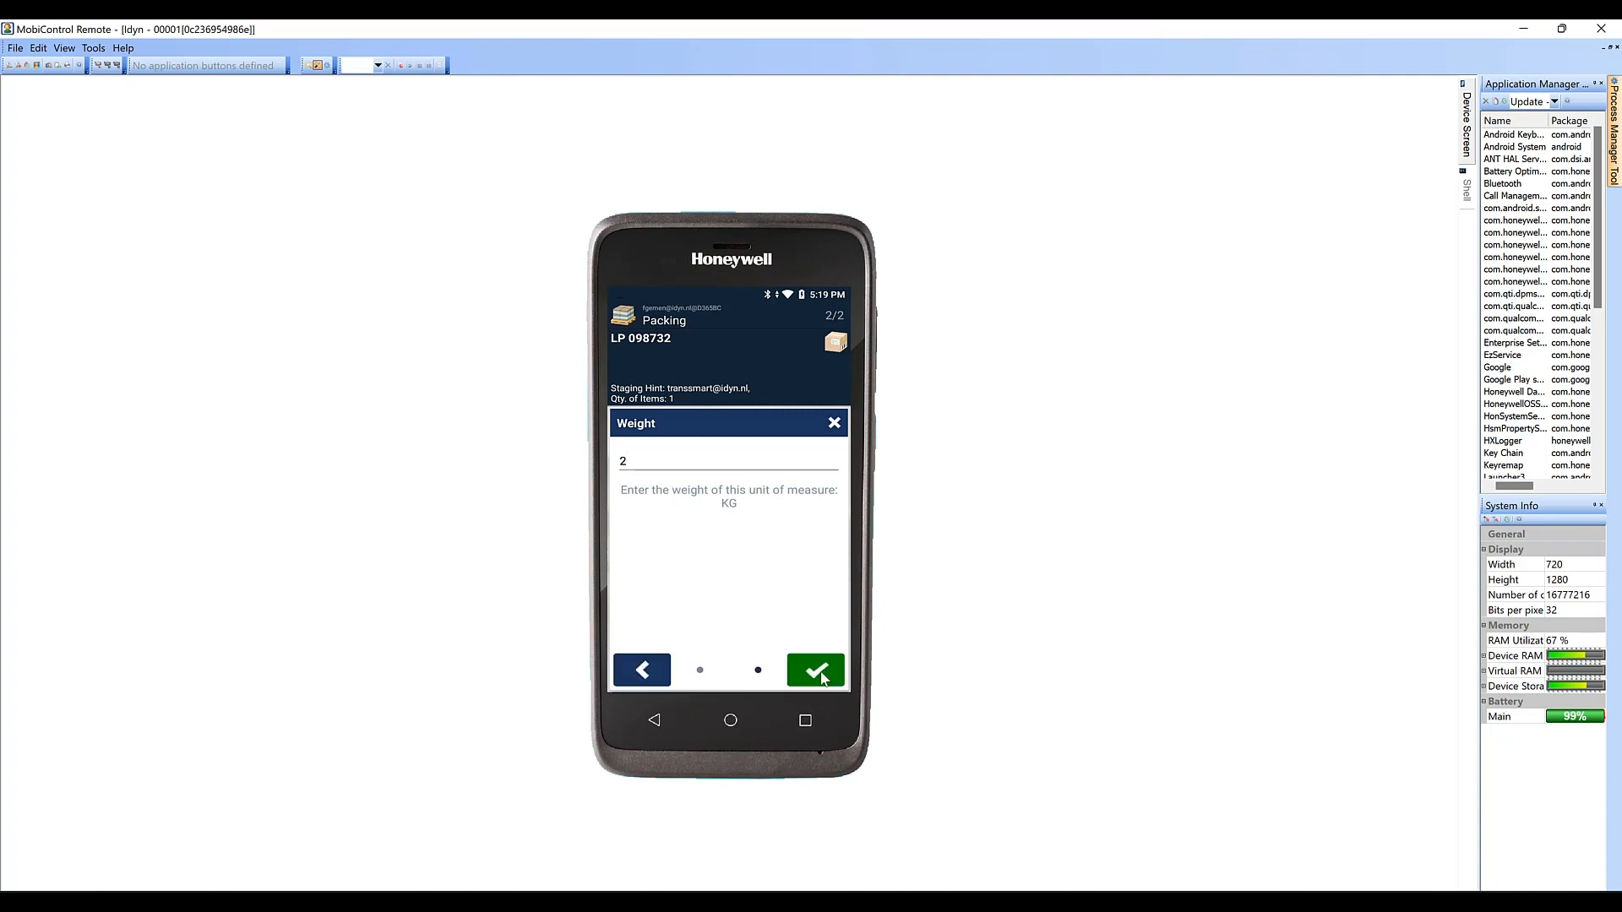
{"action": "left_click", "coordinate": [819, 671]}
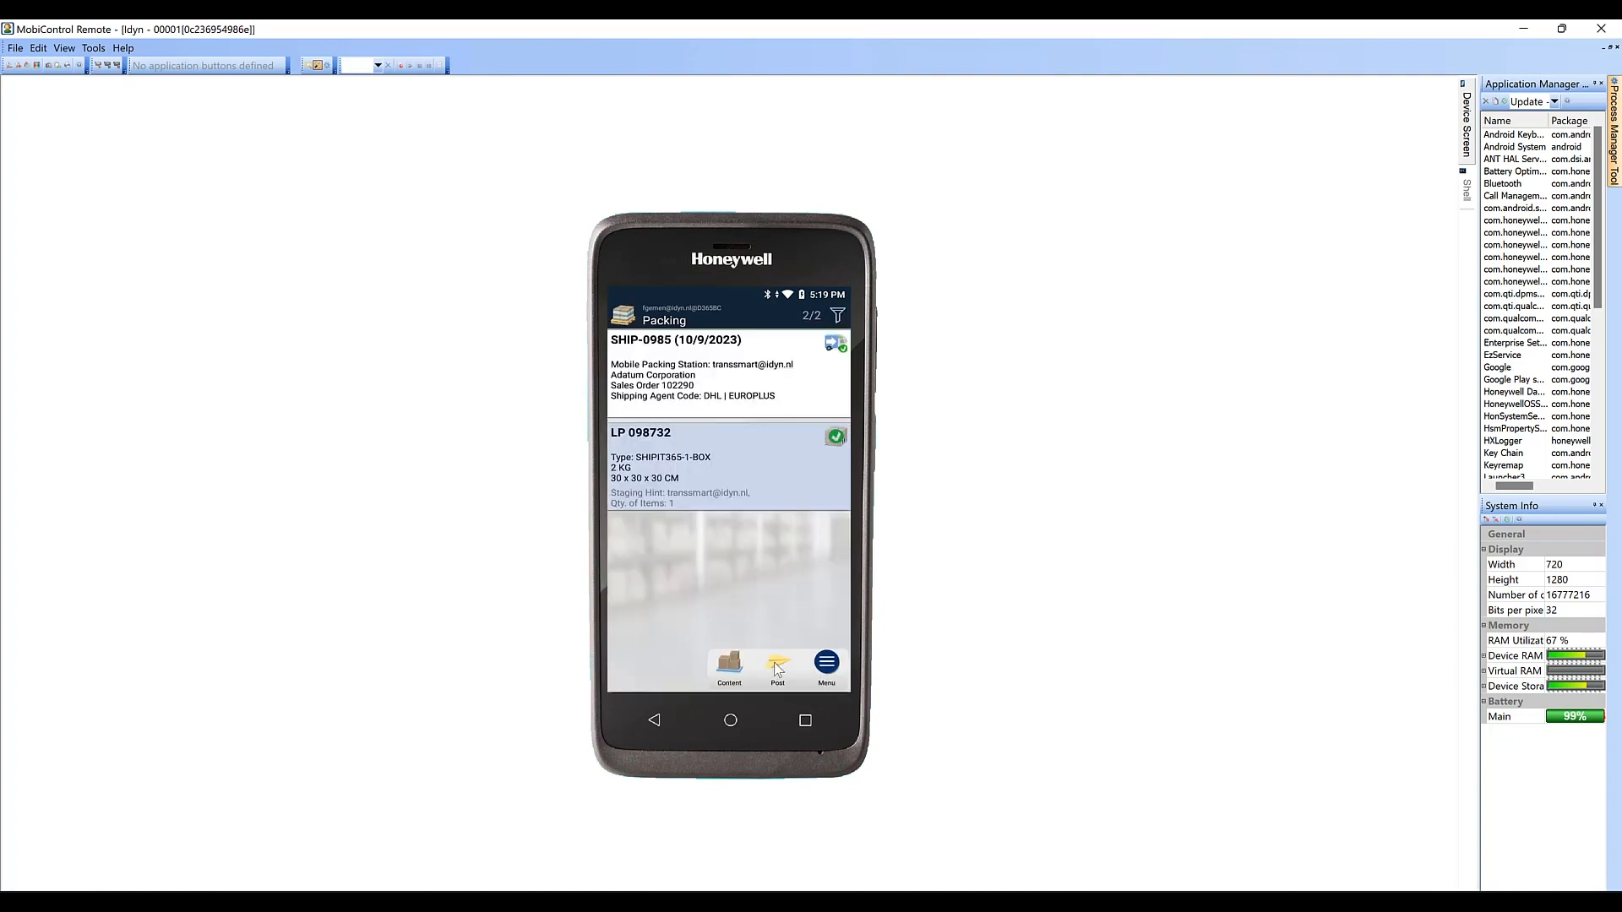
{"action": "left_click", "coordinate": [777, 668]}
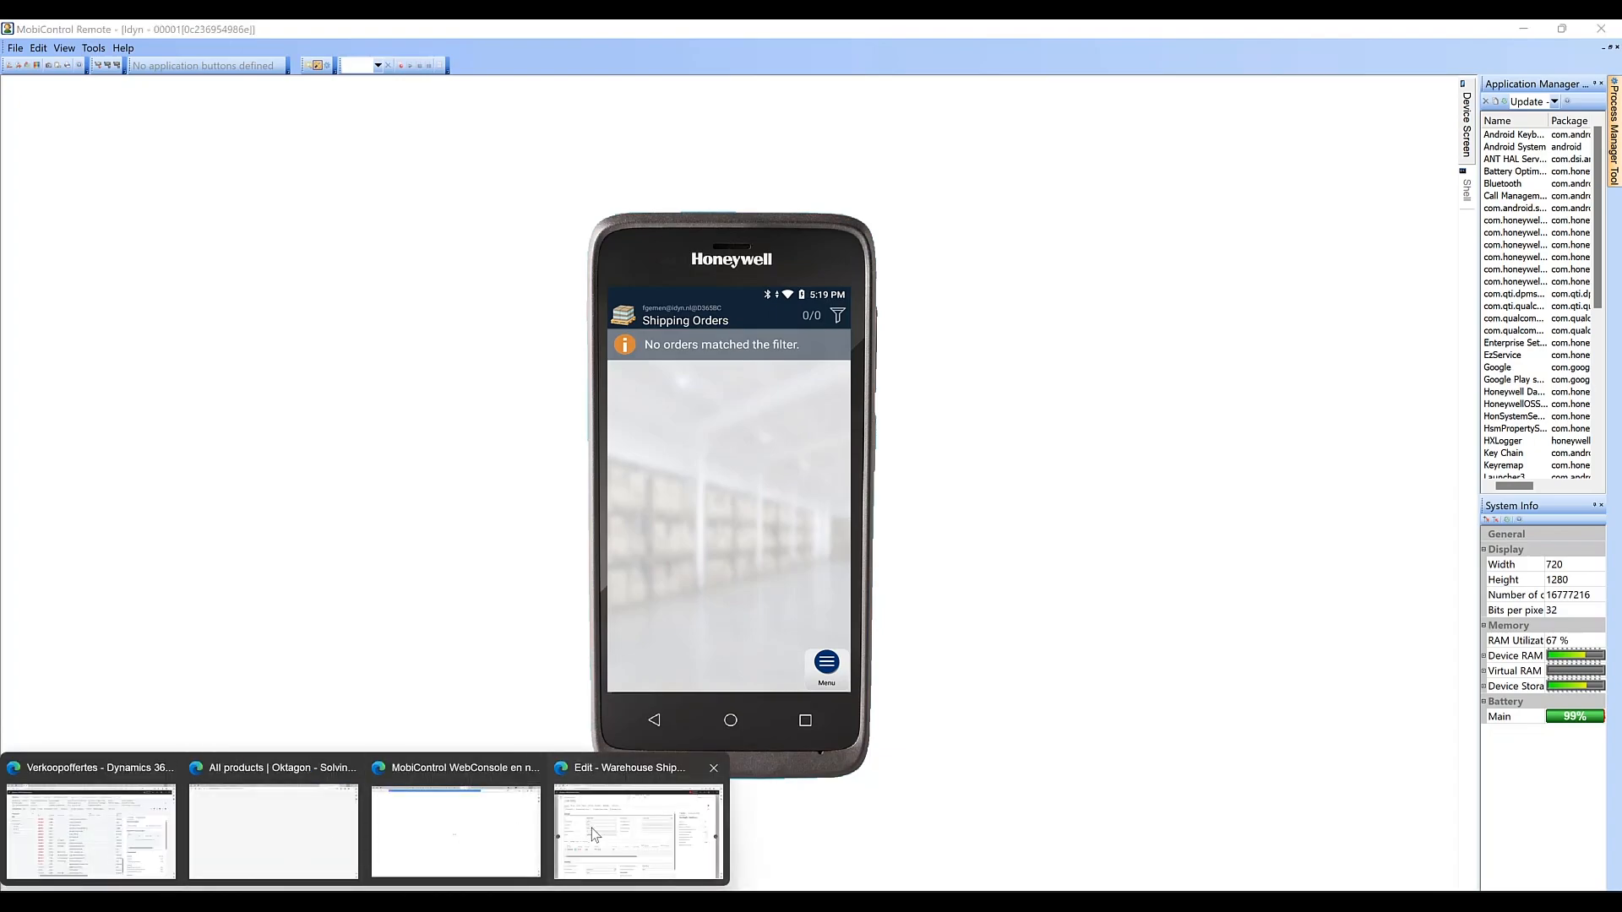
Switch to Business Central in the browser, reload the warehouse shipment card and dismiss the message.
{"action": "left_click", "coordinate": [592, 828]}
{"action": "key", "text": "F5"}
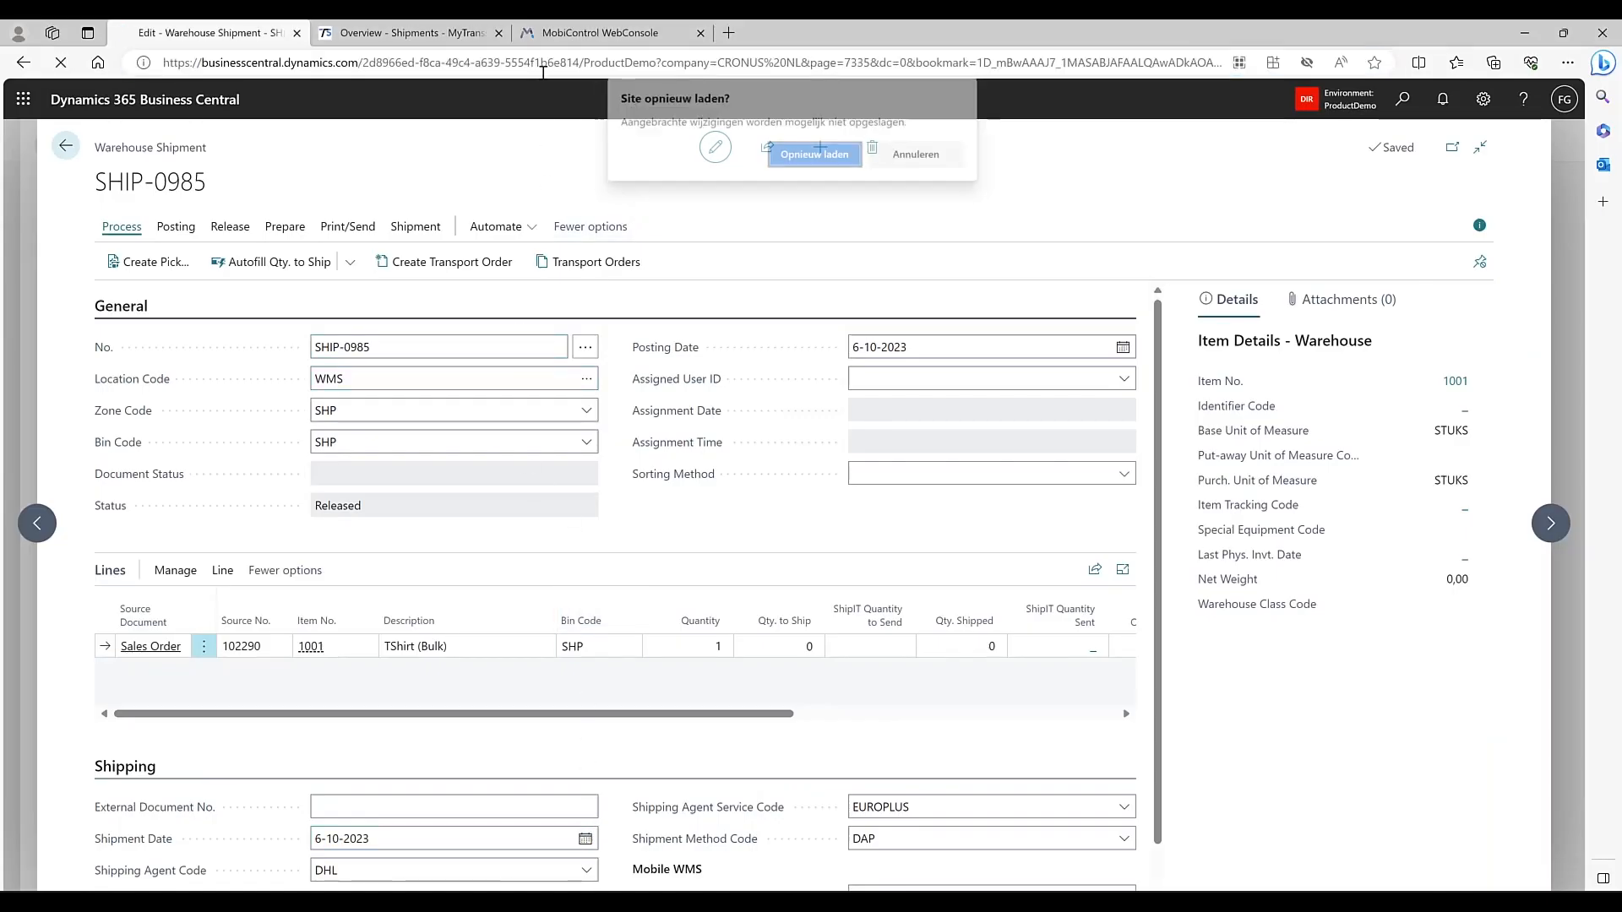
{"action": "left_click", "coordinate": [836, 155]}
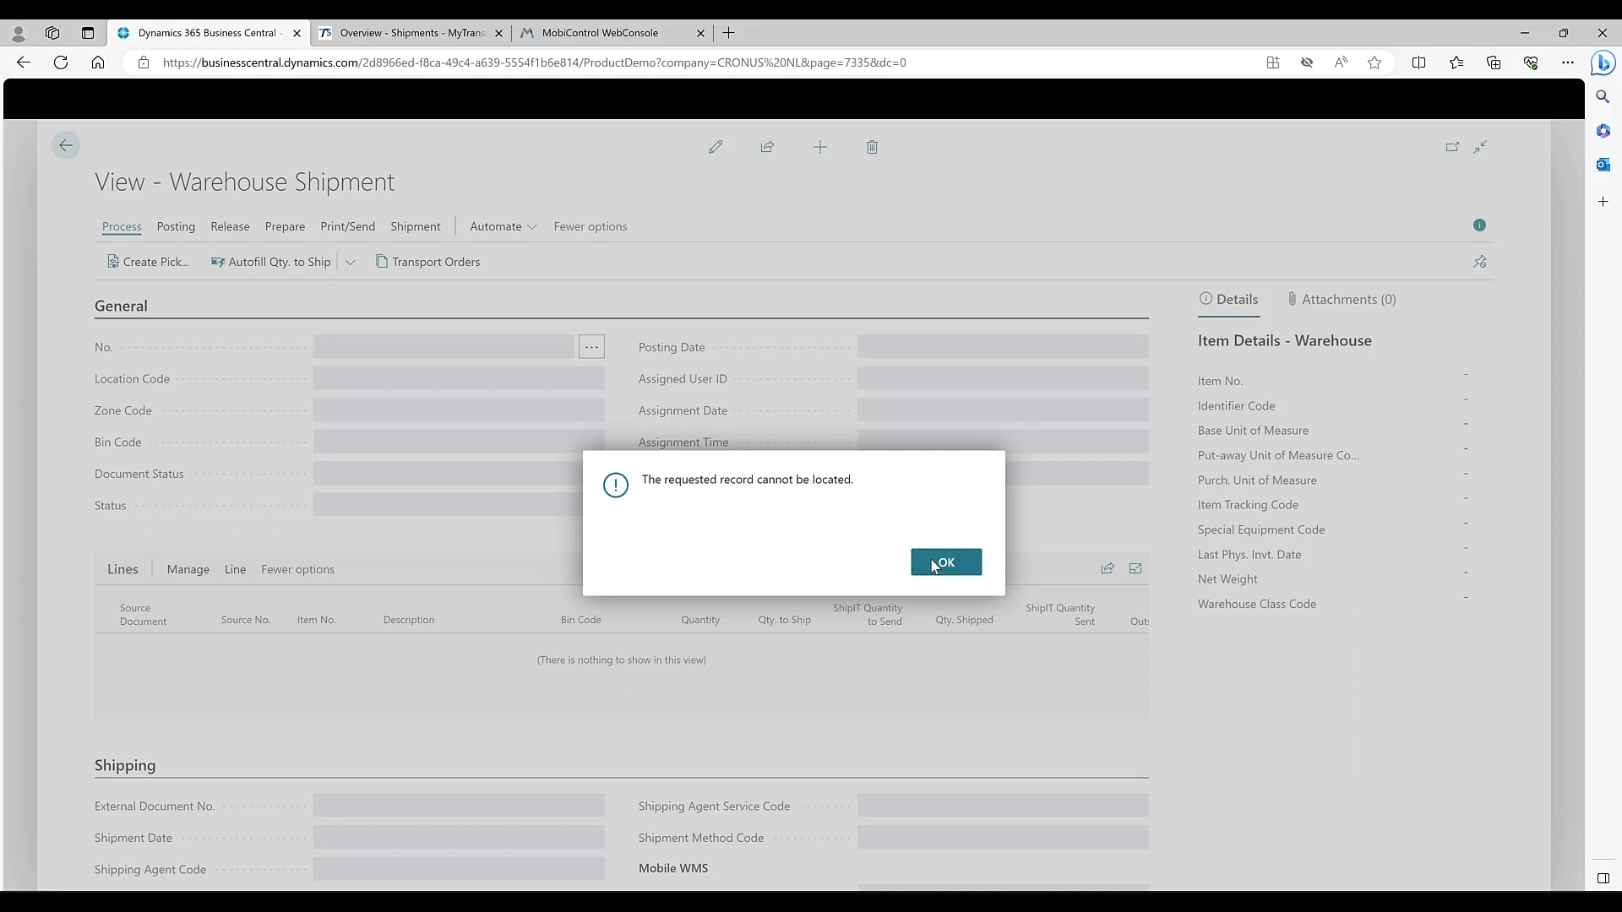
{"action": "left_click", "coordinate": [935, 565]}
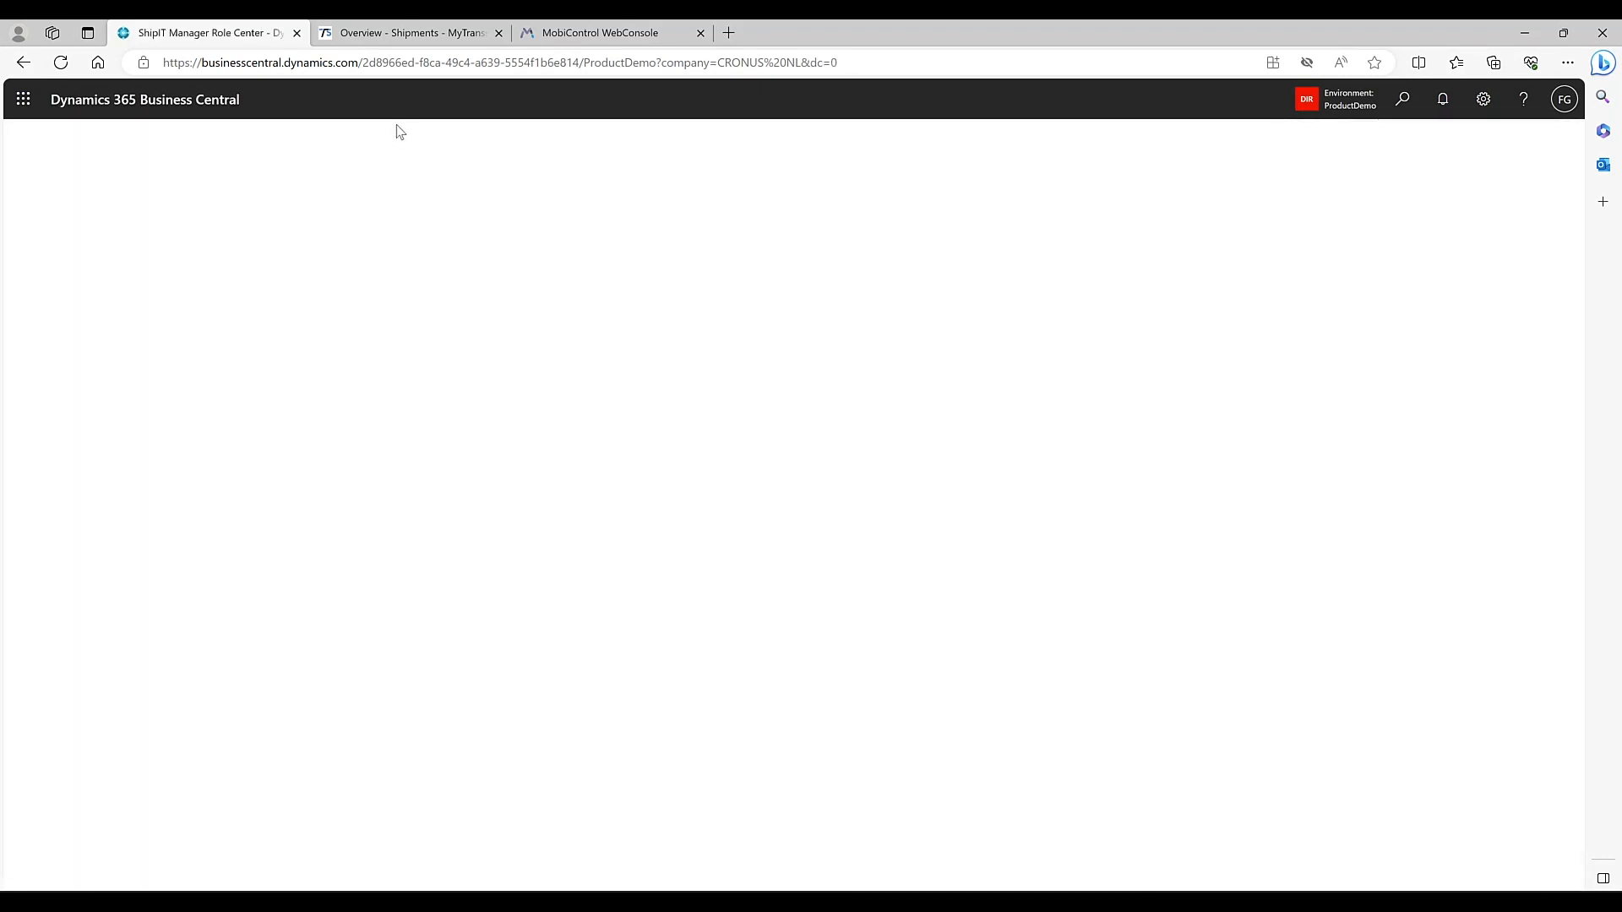
Open the released Adatum Corporation sales order from the last list row, examine its transport order details and close it.
{"action": "left_click", "coordinate": [292, 146]}
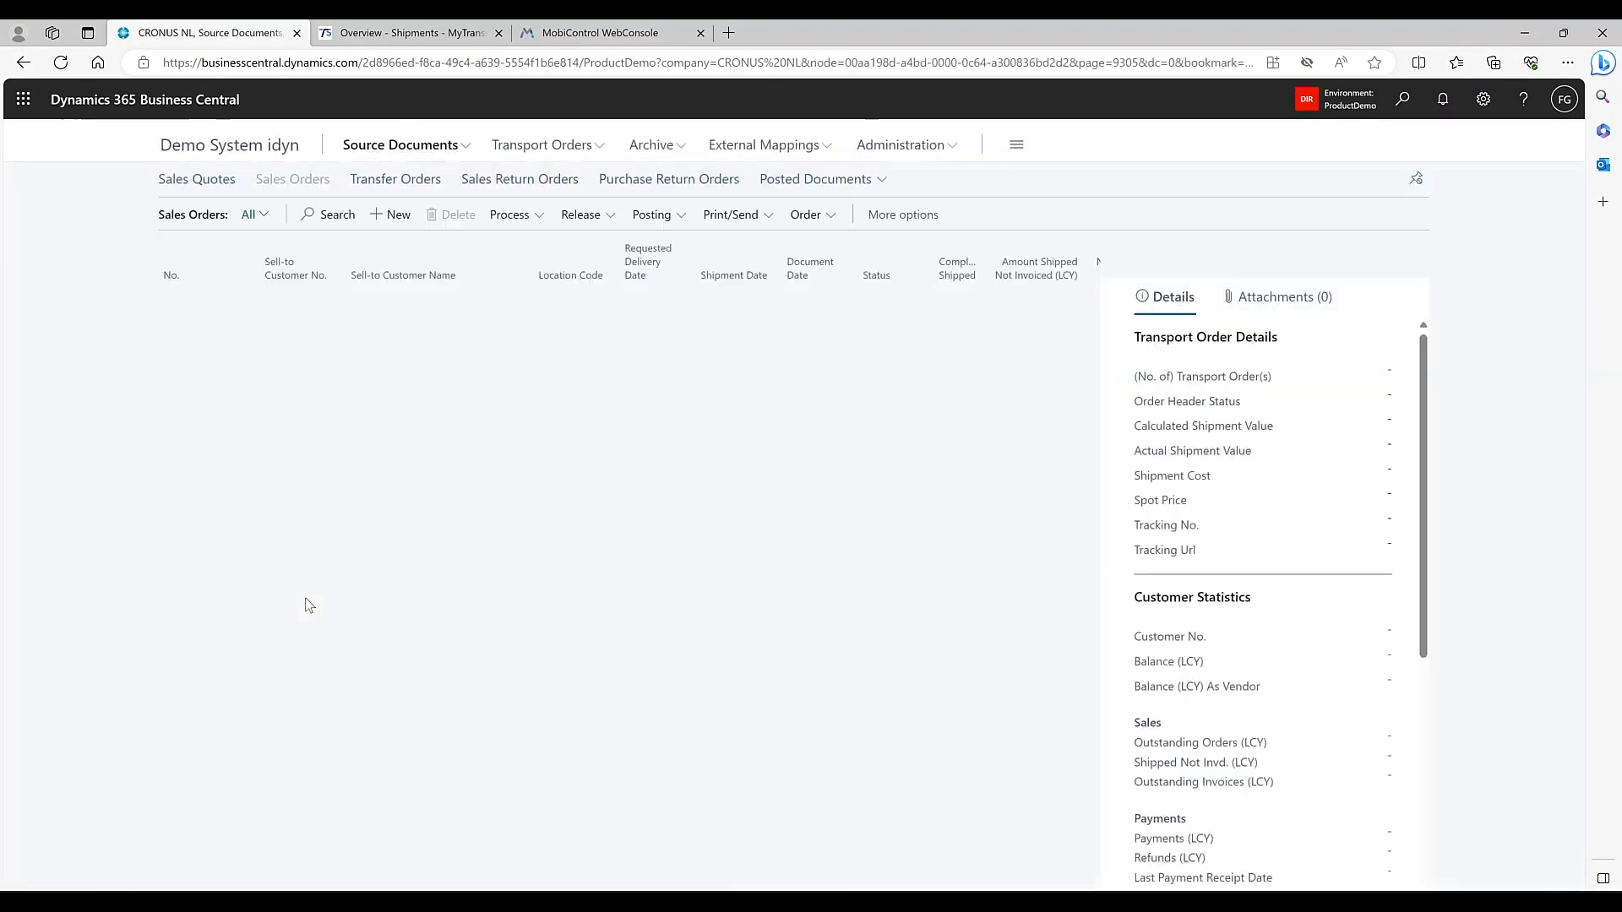
{"action": "left_click", "coordinate": [182, 536]}
{"action": "left_click", "coordinate": [187, 536]}
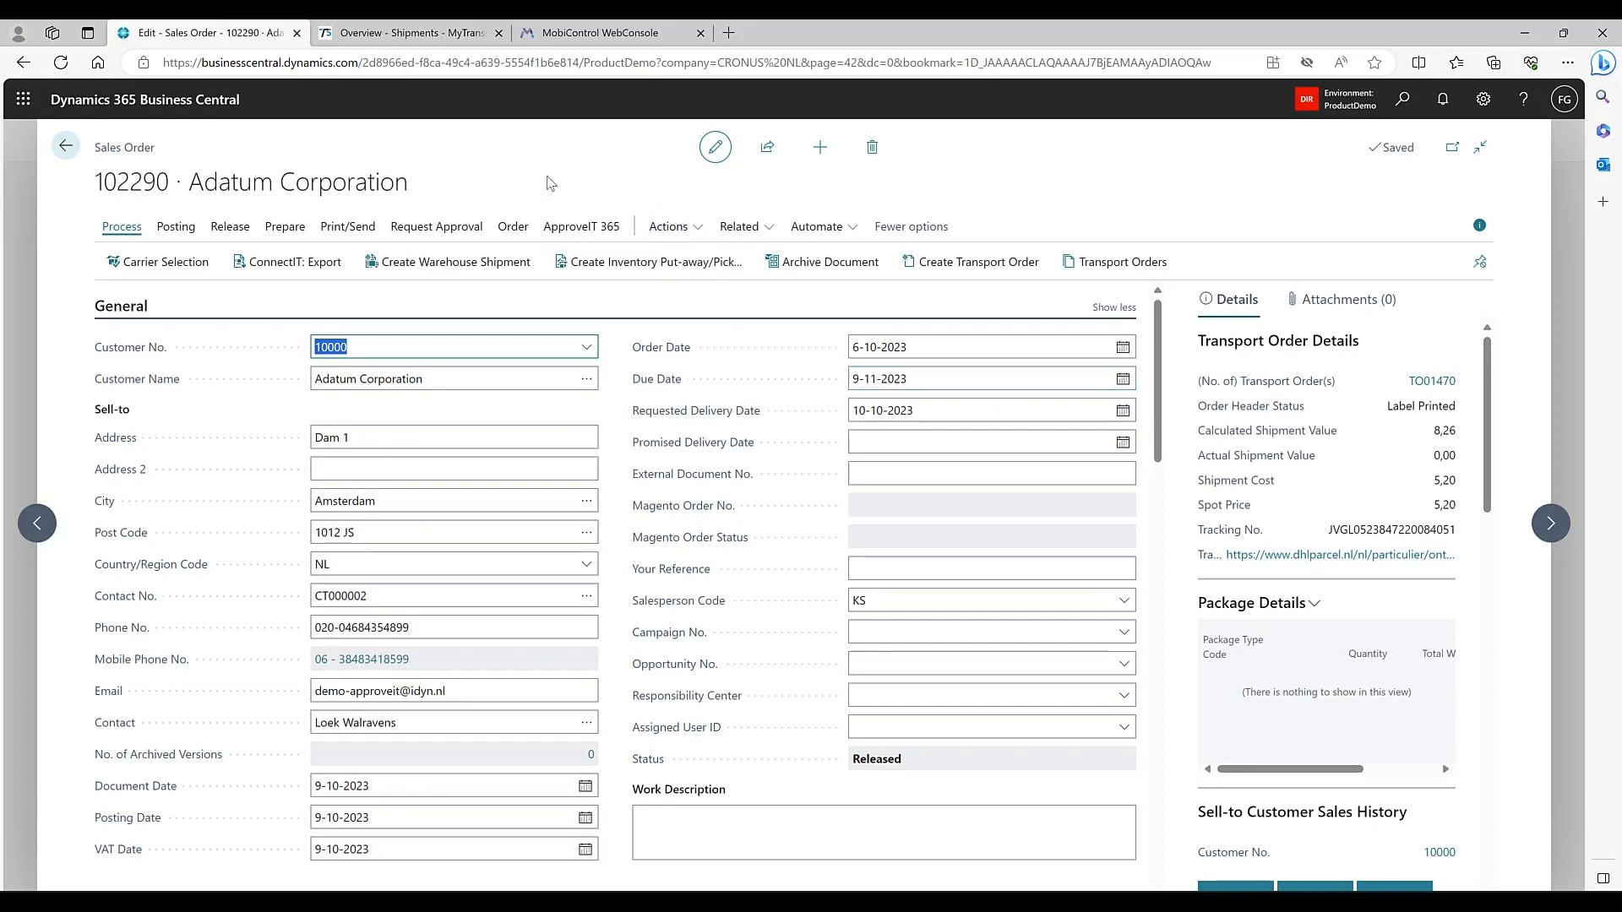
{"action": "key", "text": "Escape"}
Open the DHL EUROPLUS transport order for the packed warehouse shipment, check its status and tracking details, and close it.
{"action": "left_click", "coordinate": [543, 145]}
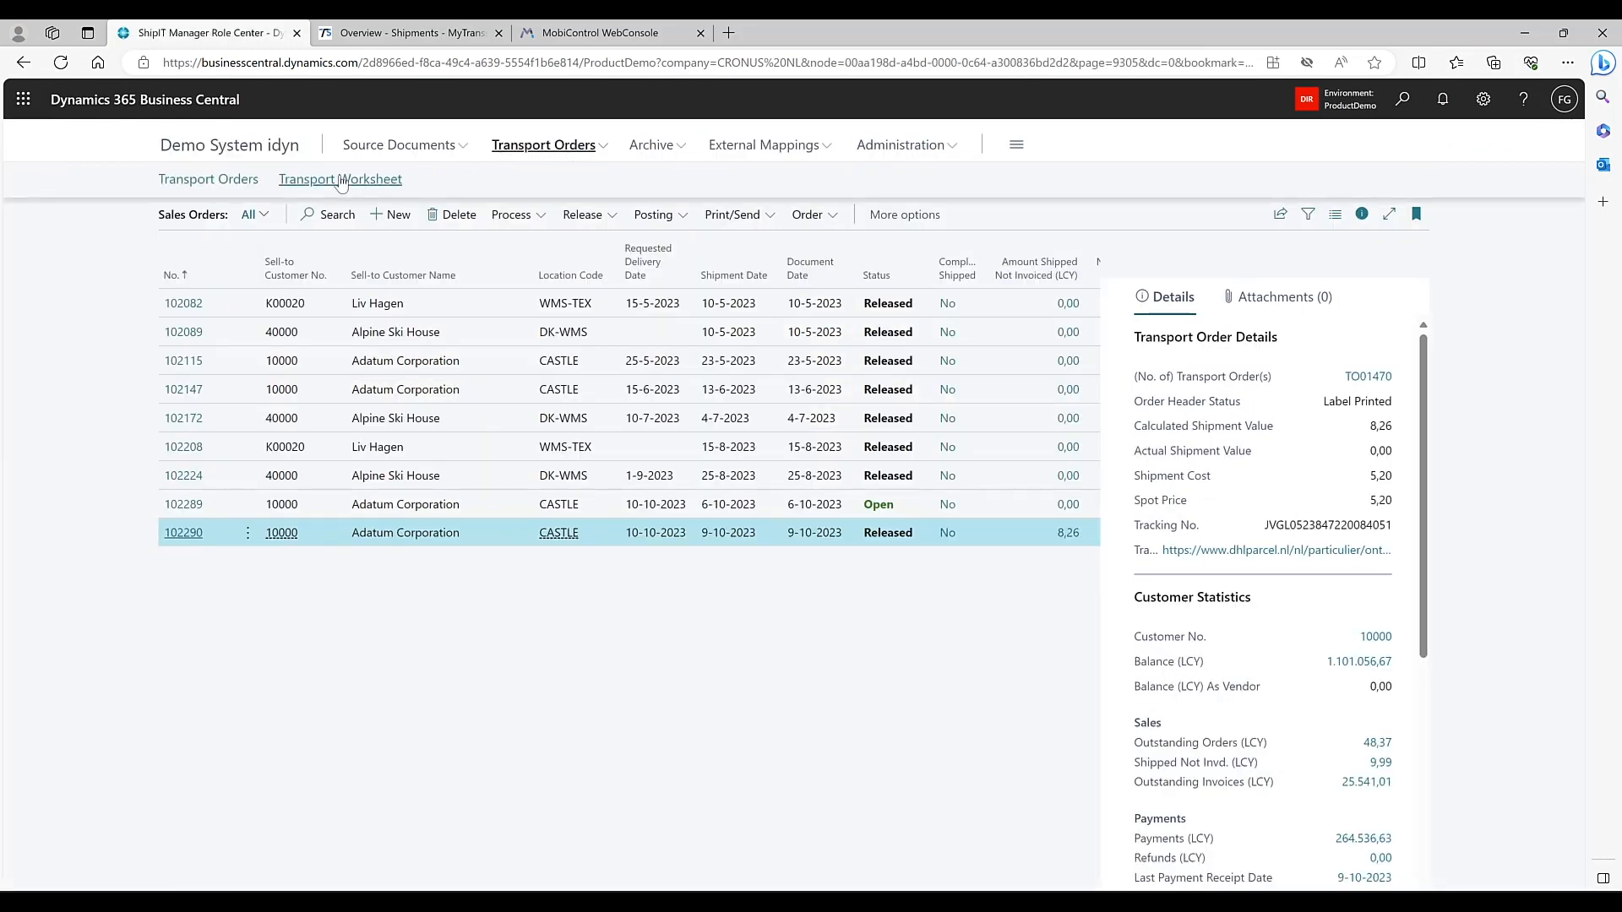
{"action": "left_click", "coordinate": [242, 186]}
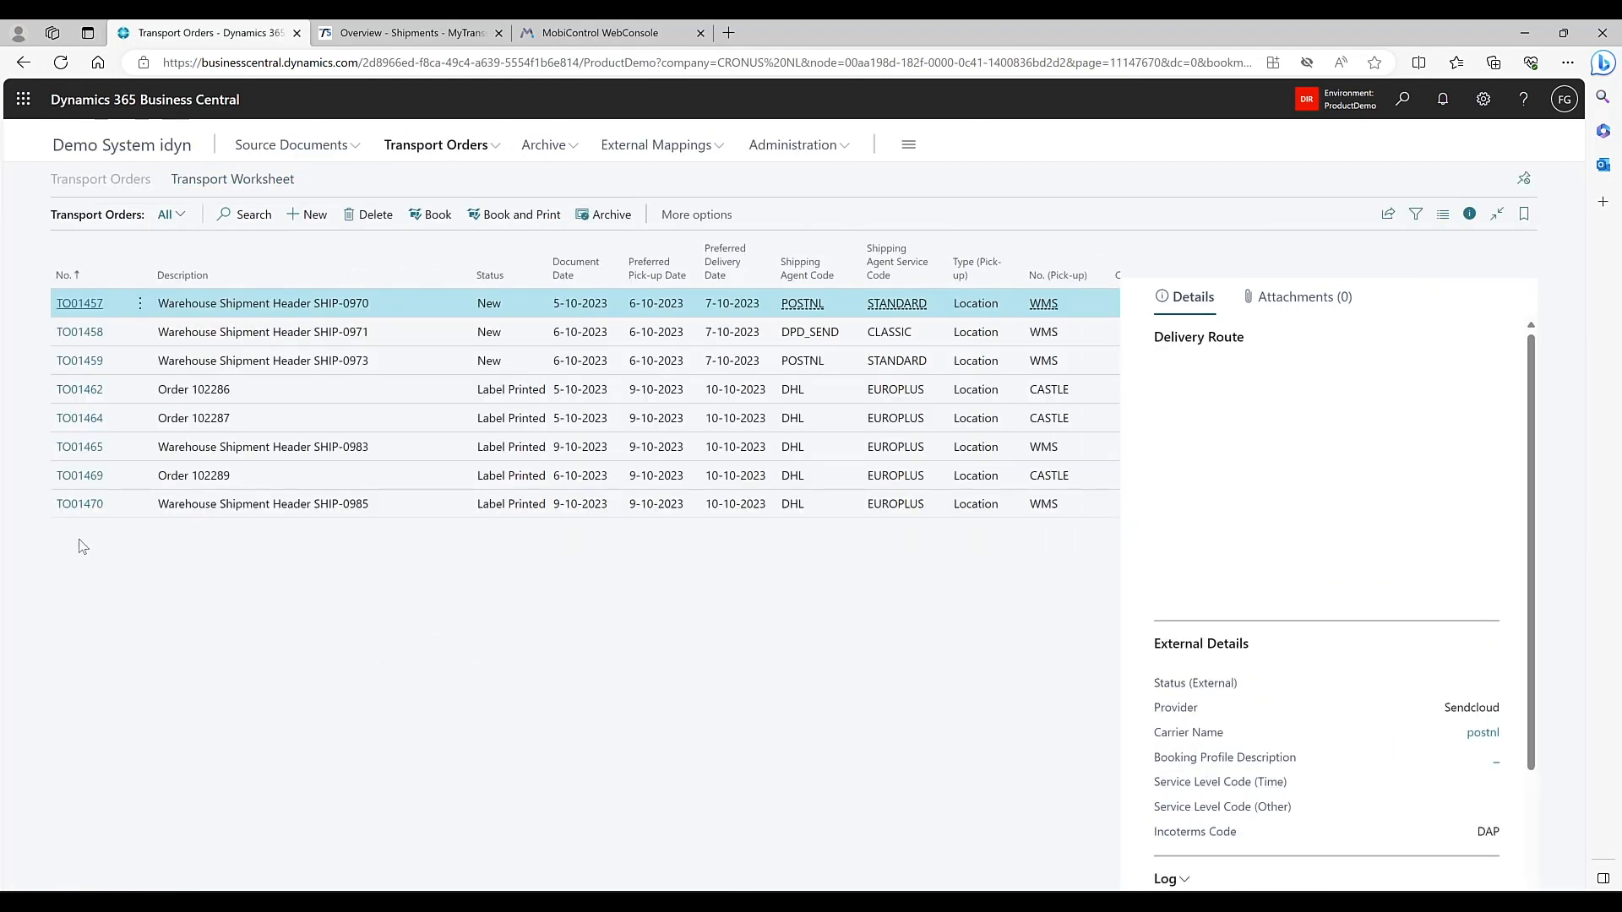
{"action": "left_click", "coordinate": [79, 505]}
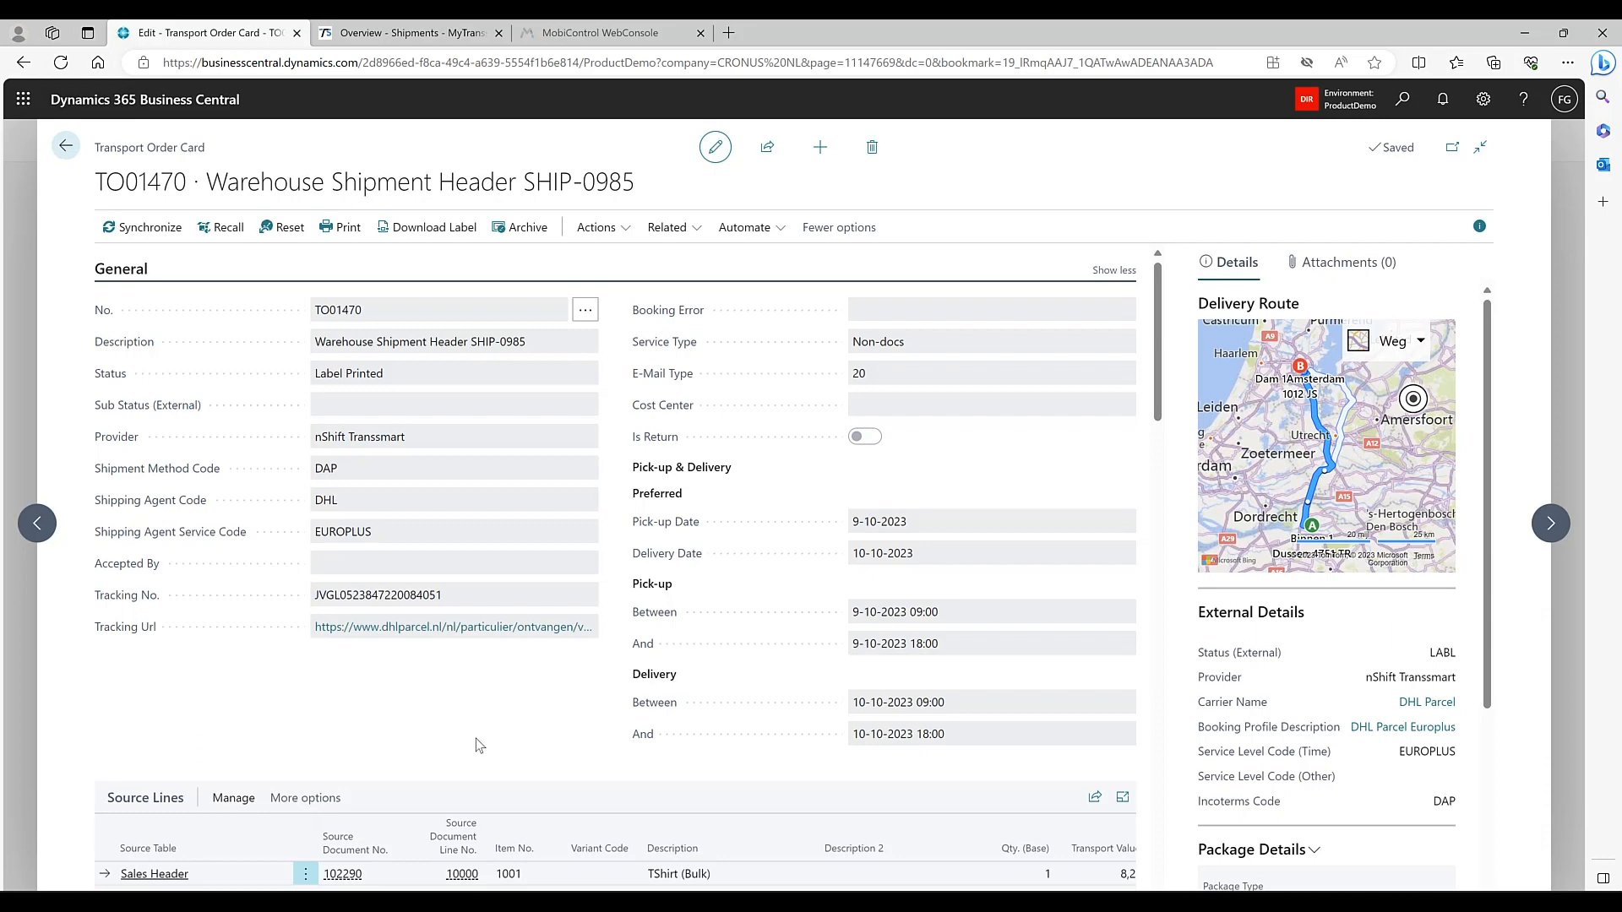
{"action": "key", "text": "Escape"}
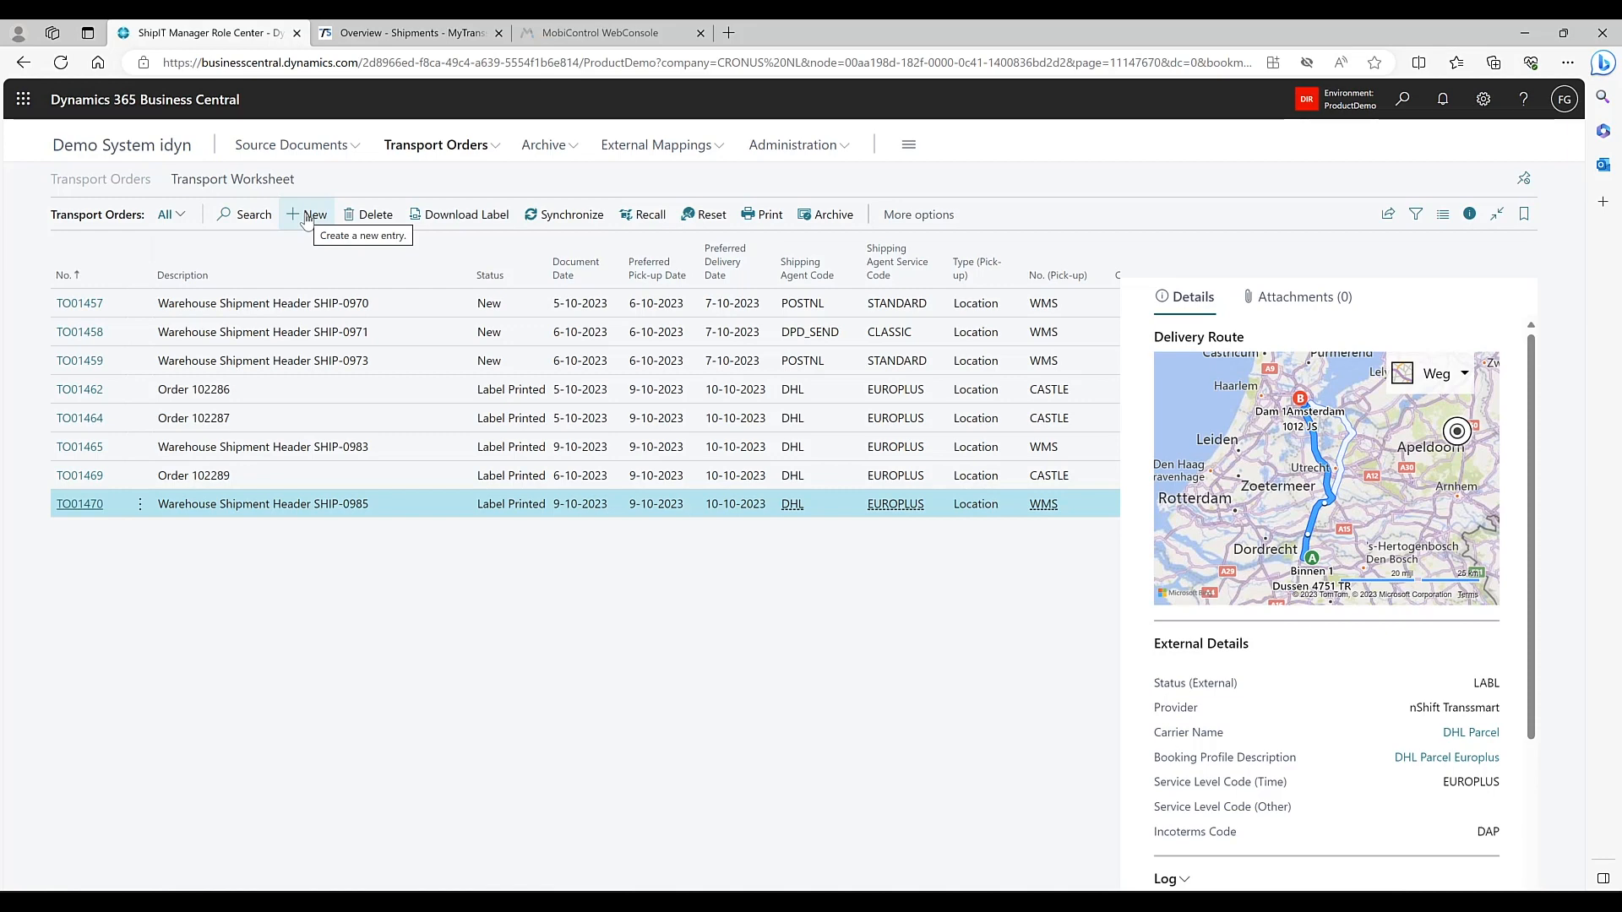
Switch to the PDF viewer and examine the CMR, Commercial Invoice and Pro Forma Invoice example documents.
{"action": "mouse_move", "coordinate": [511, 902]}
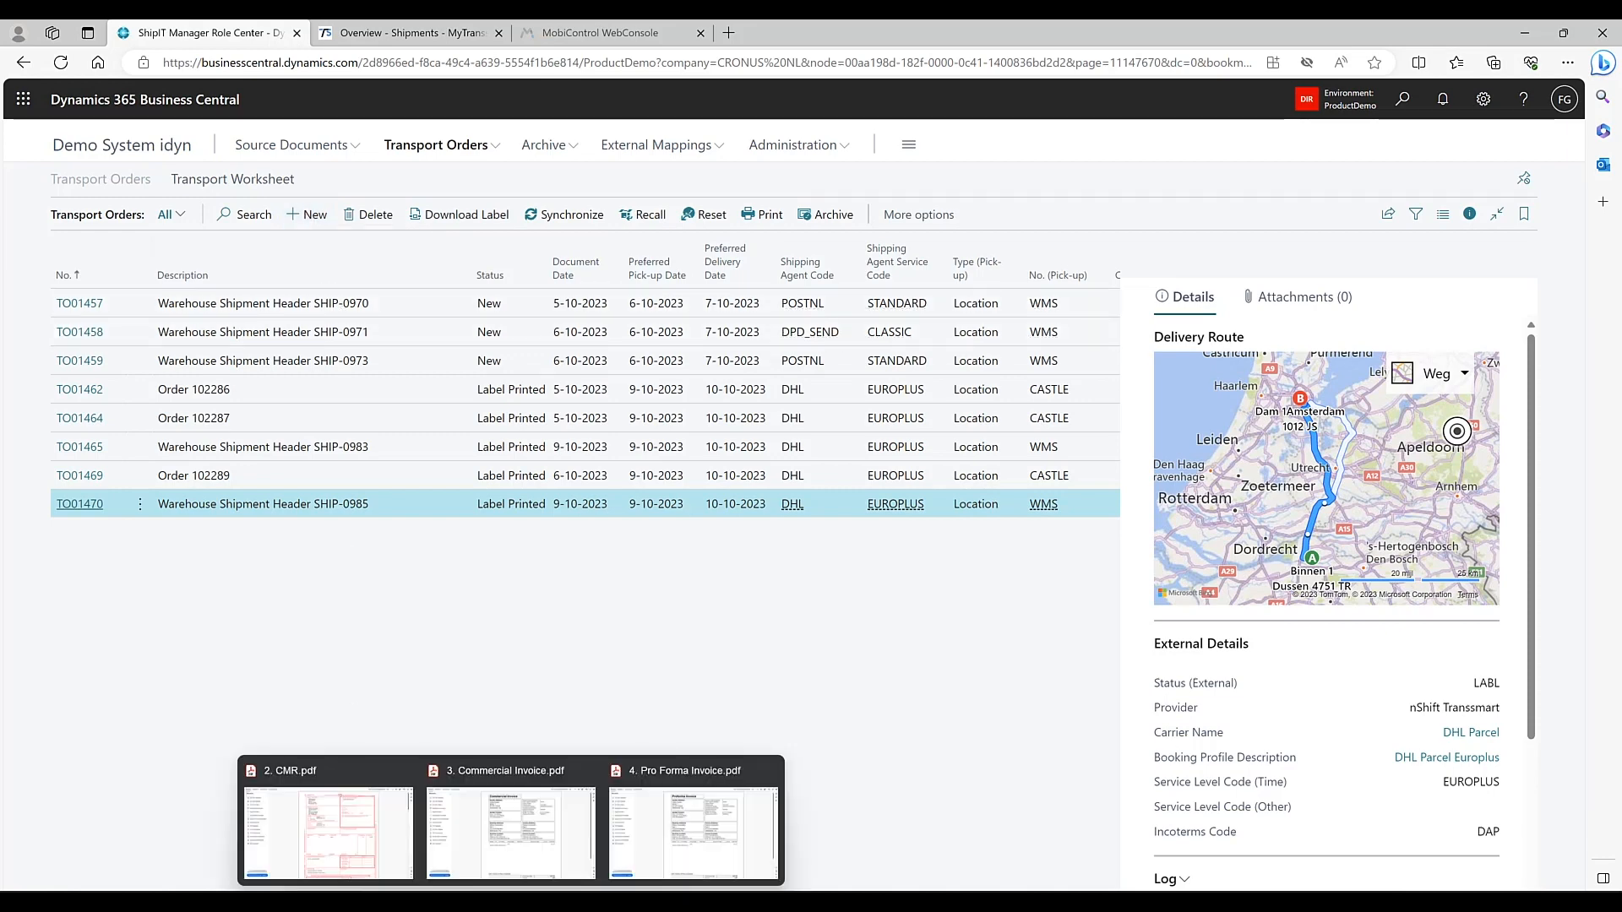
{"action": "left_click", "coordinate": [311, 813]}
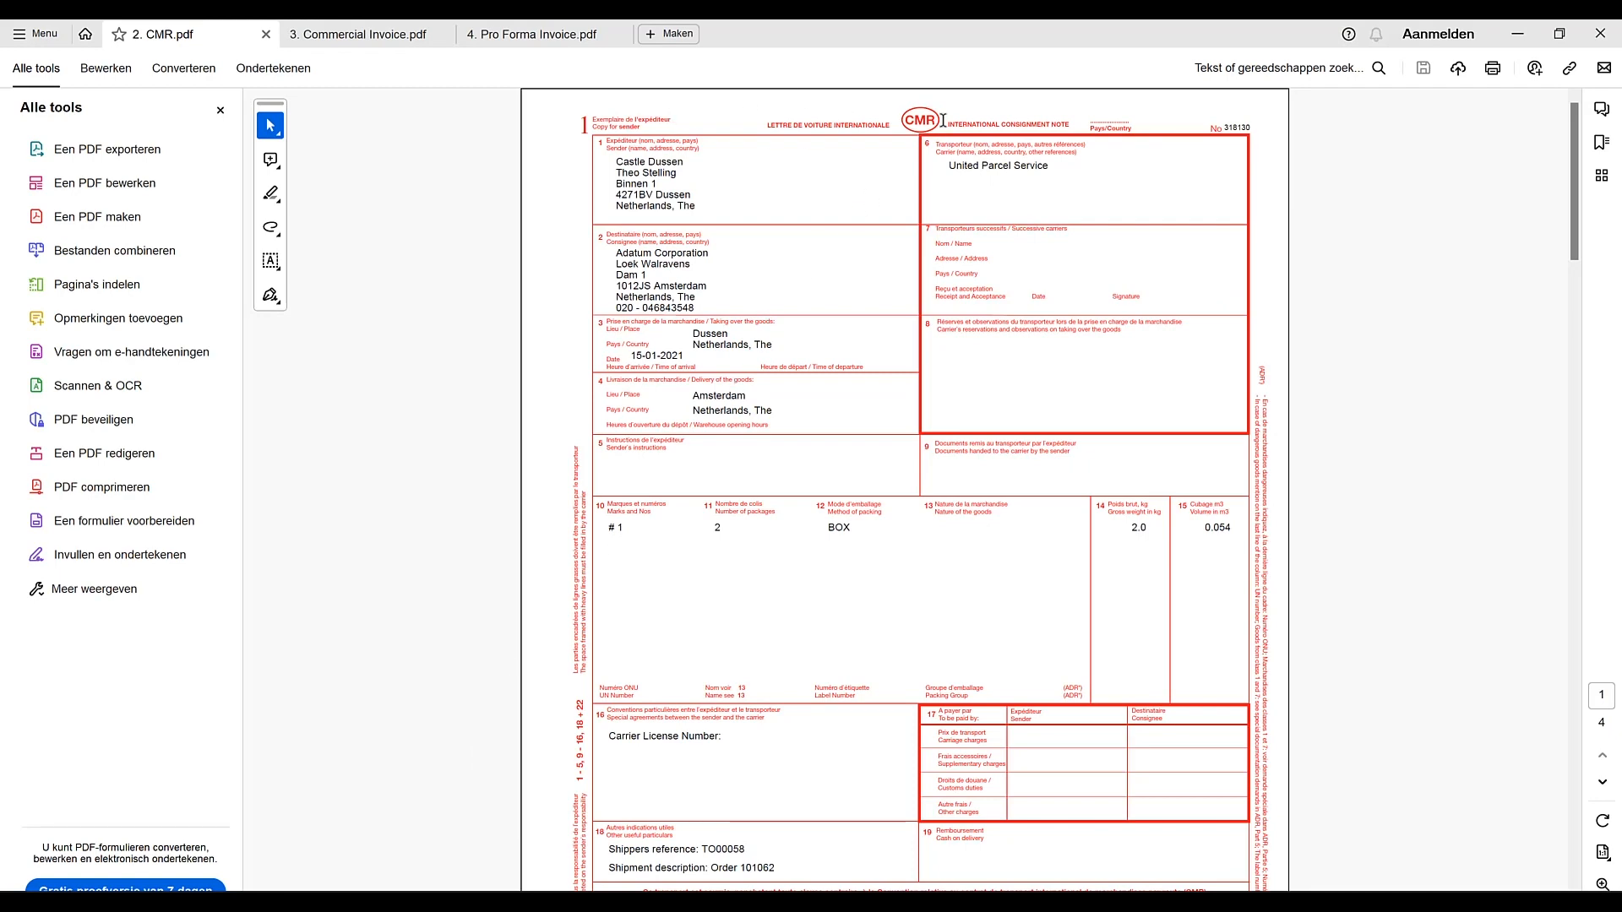
{"action": "left_click", "coordinate": [372, 34]}
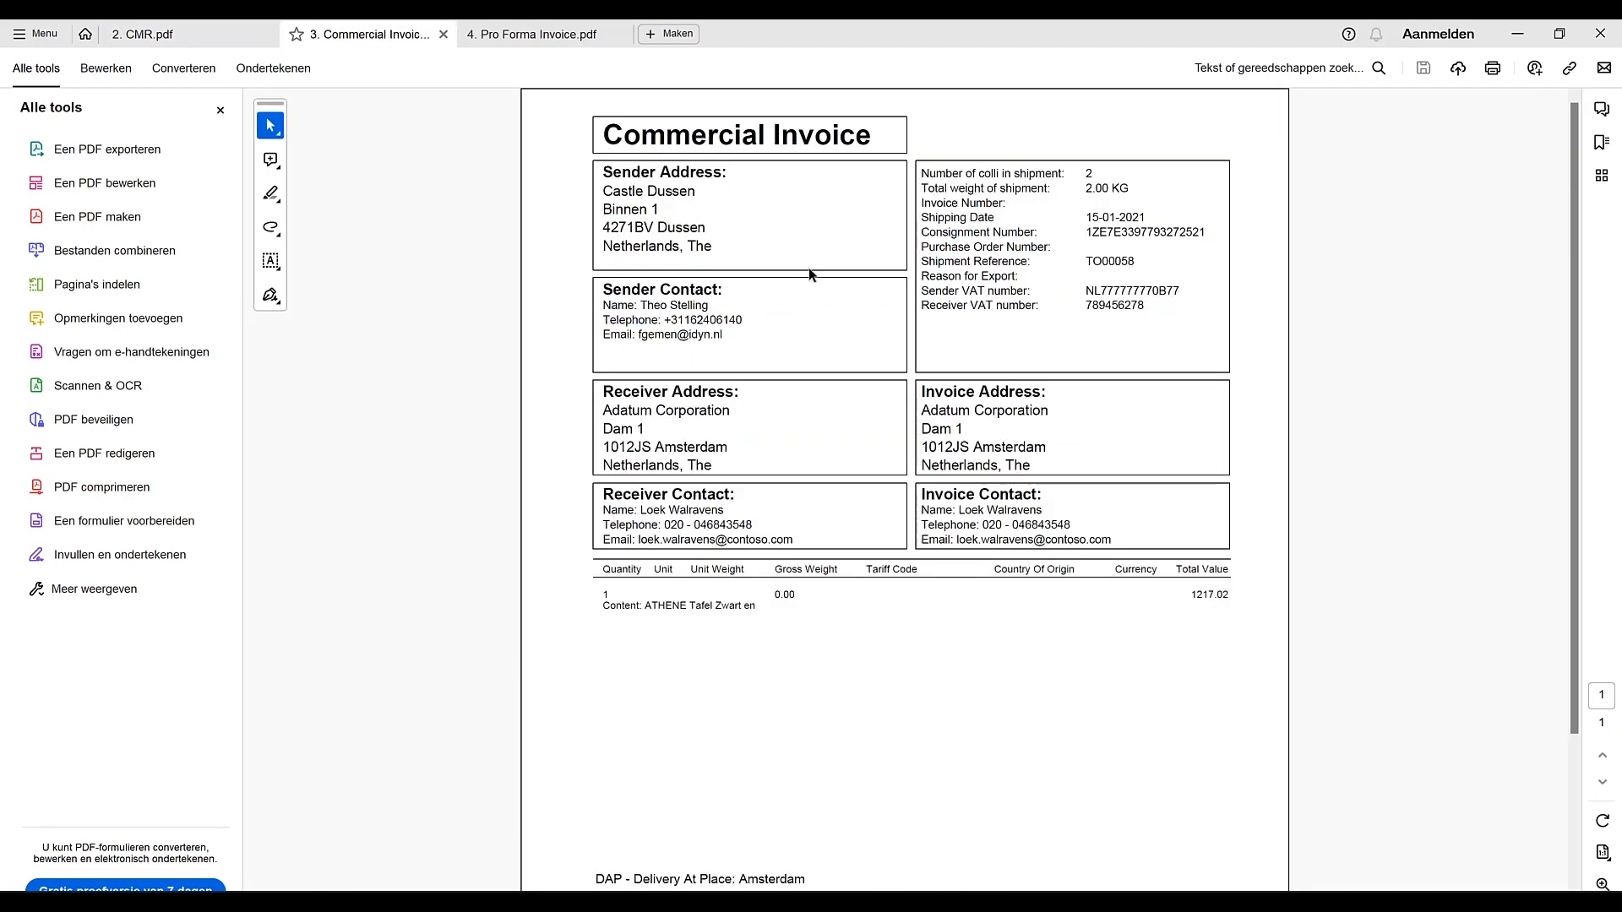
{"action": "left_click", "coordinate": [540, 32]}
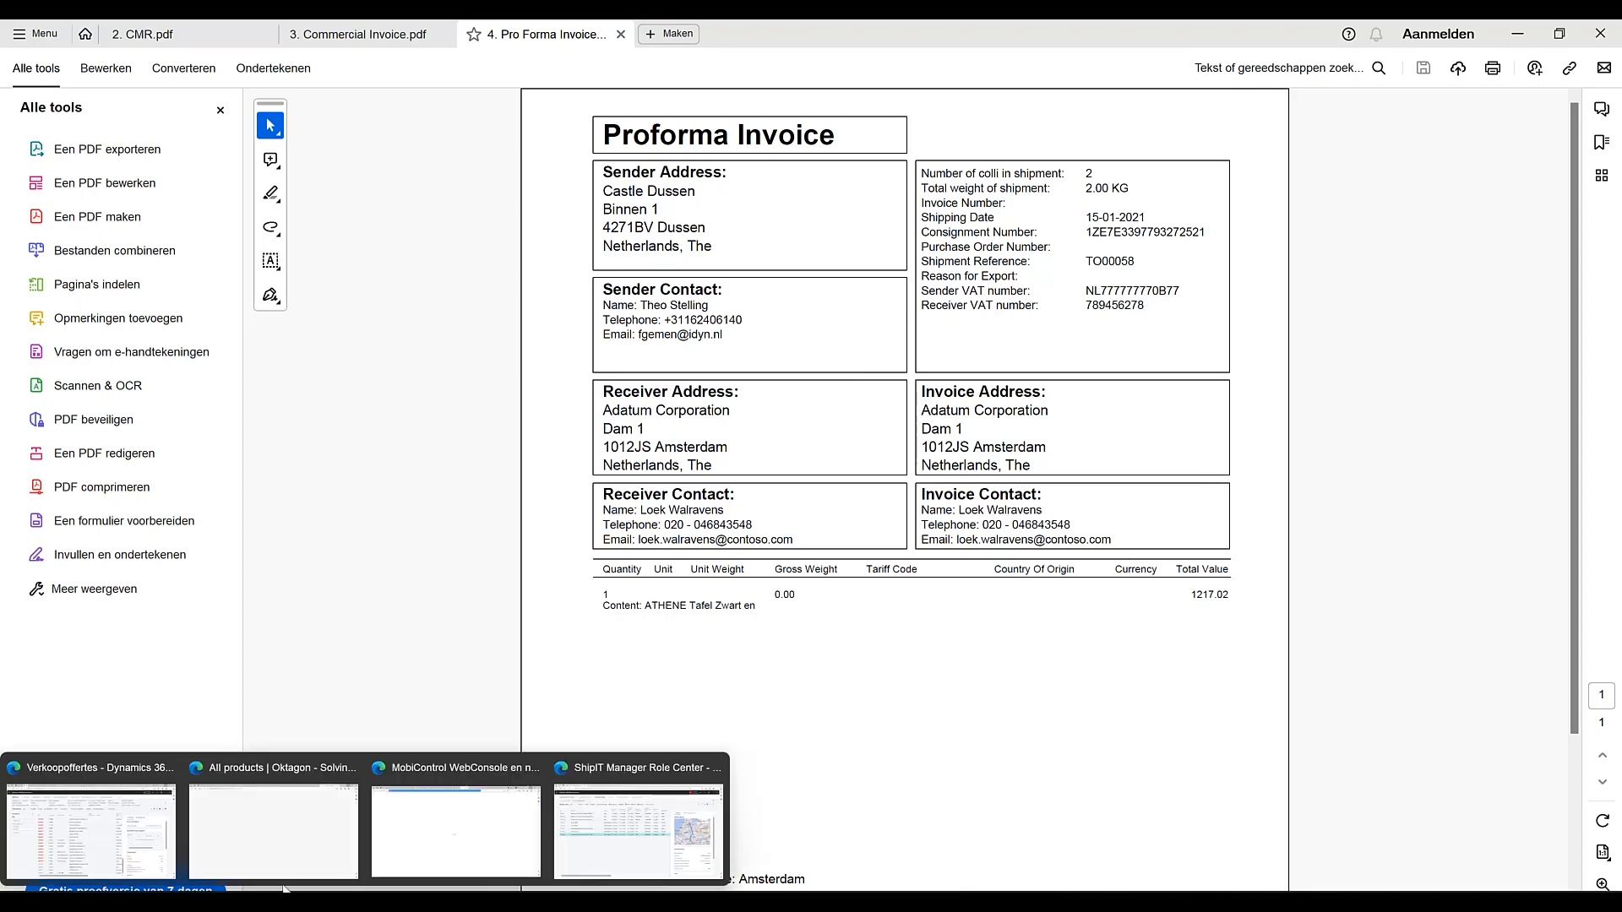
Back in Business Central, set Base Transport Orders On to Posted documents in ShipIT Setup and confirm the change.
{"action": "left_click", "coordinate": [591, 832]}
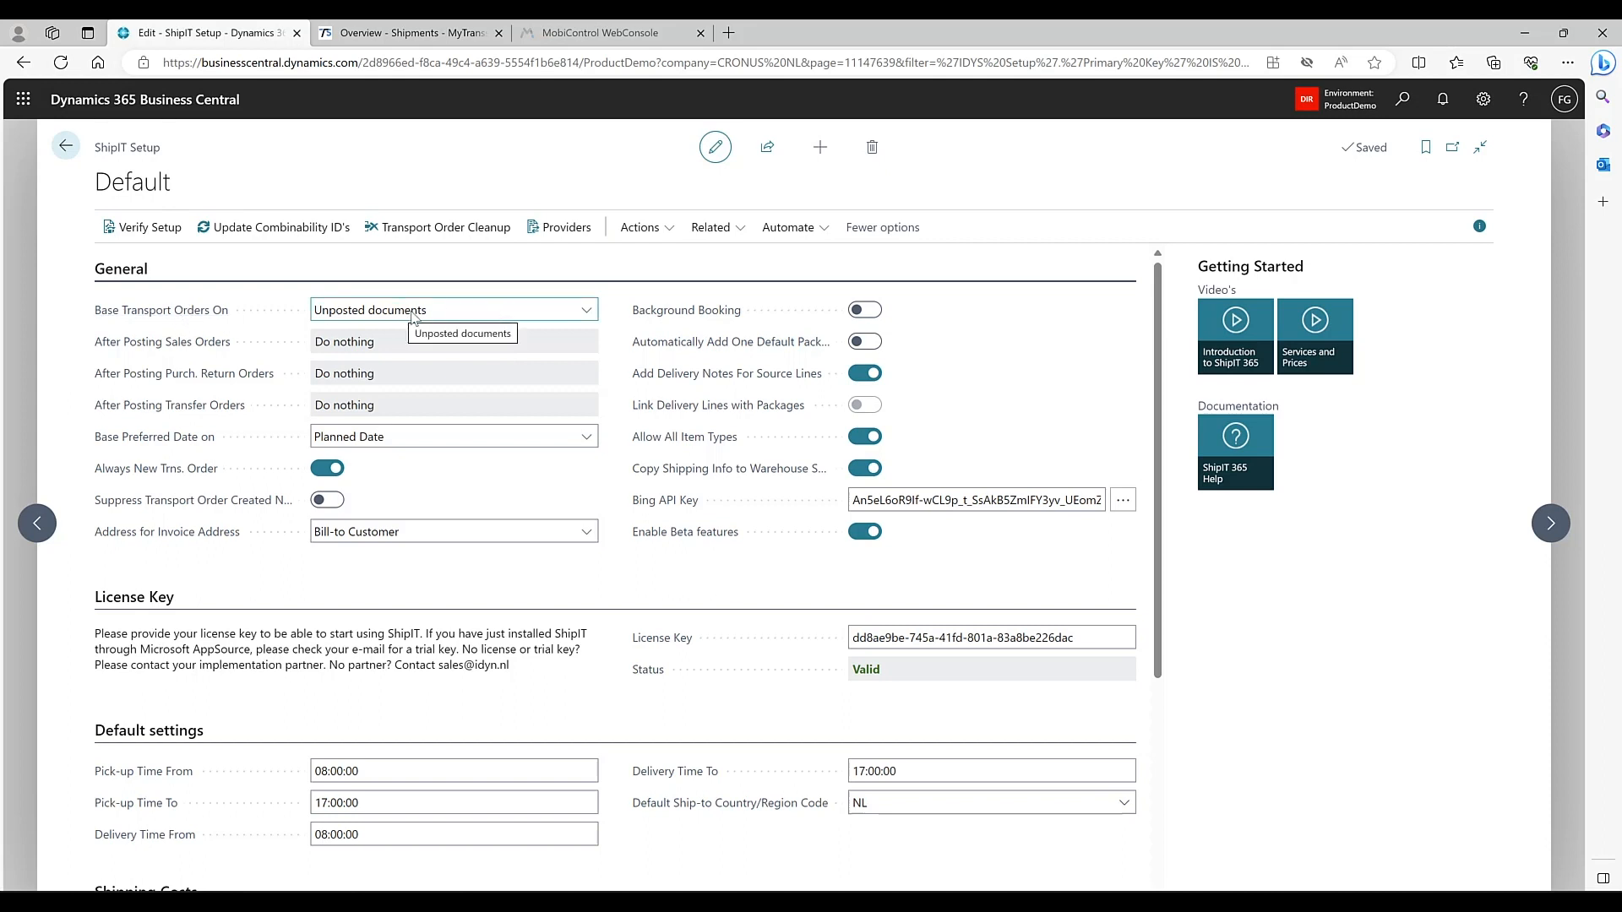
{"action": "left_click", "coordinate": [590, 315]}
{"action": "left_click", "coordinate": [491, 346]}
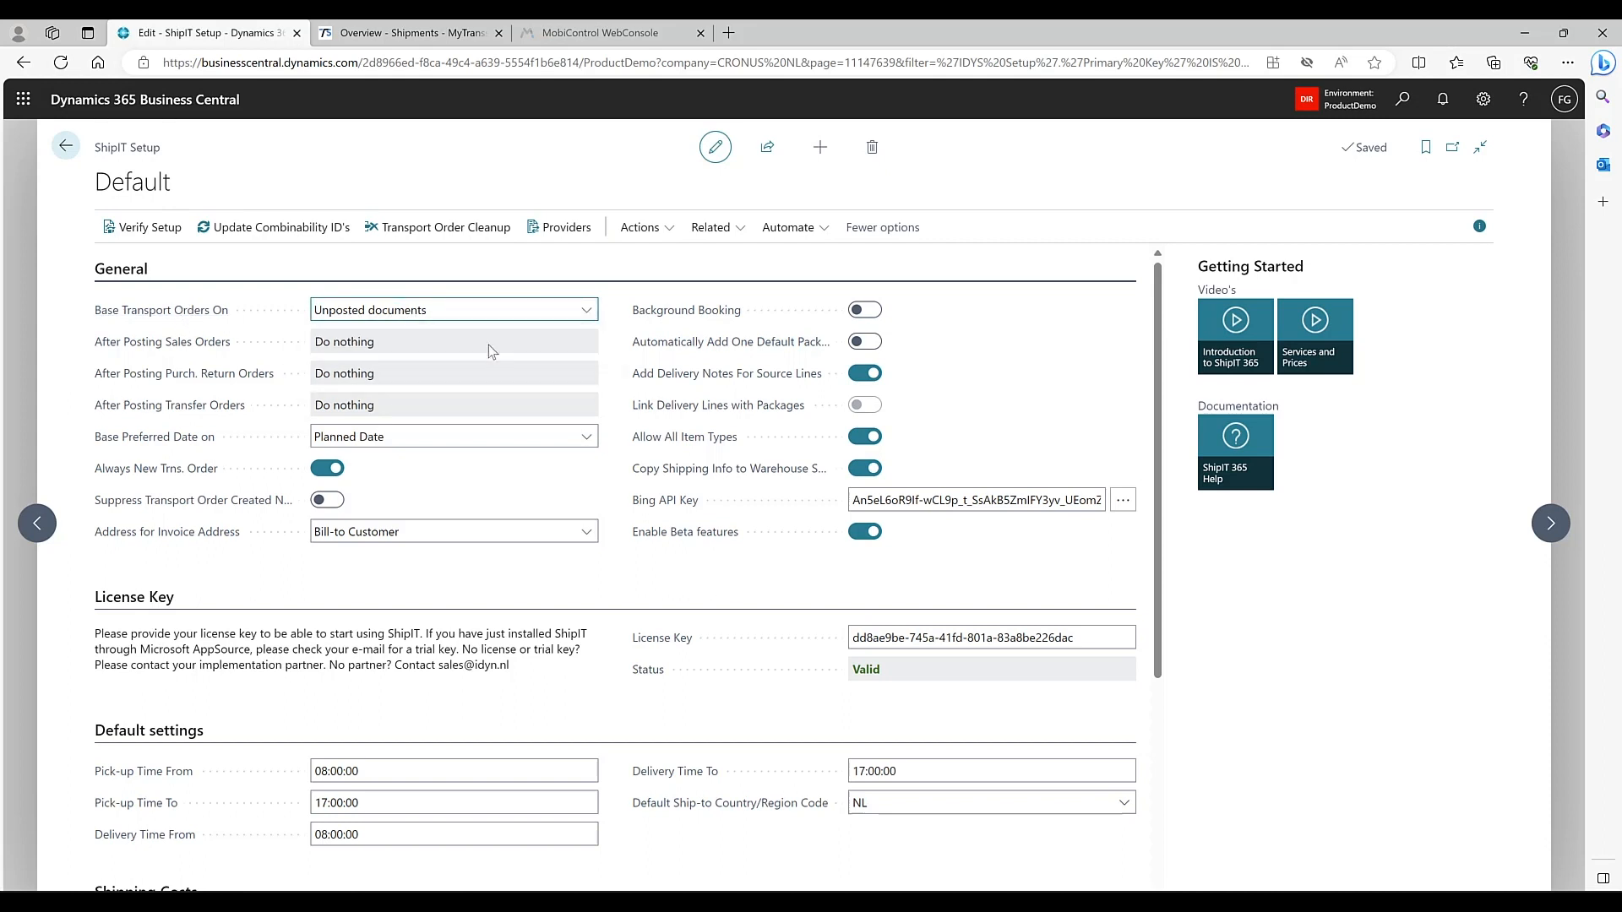
{"action": "left_click", "coordinate": [931, 571]}
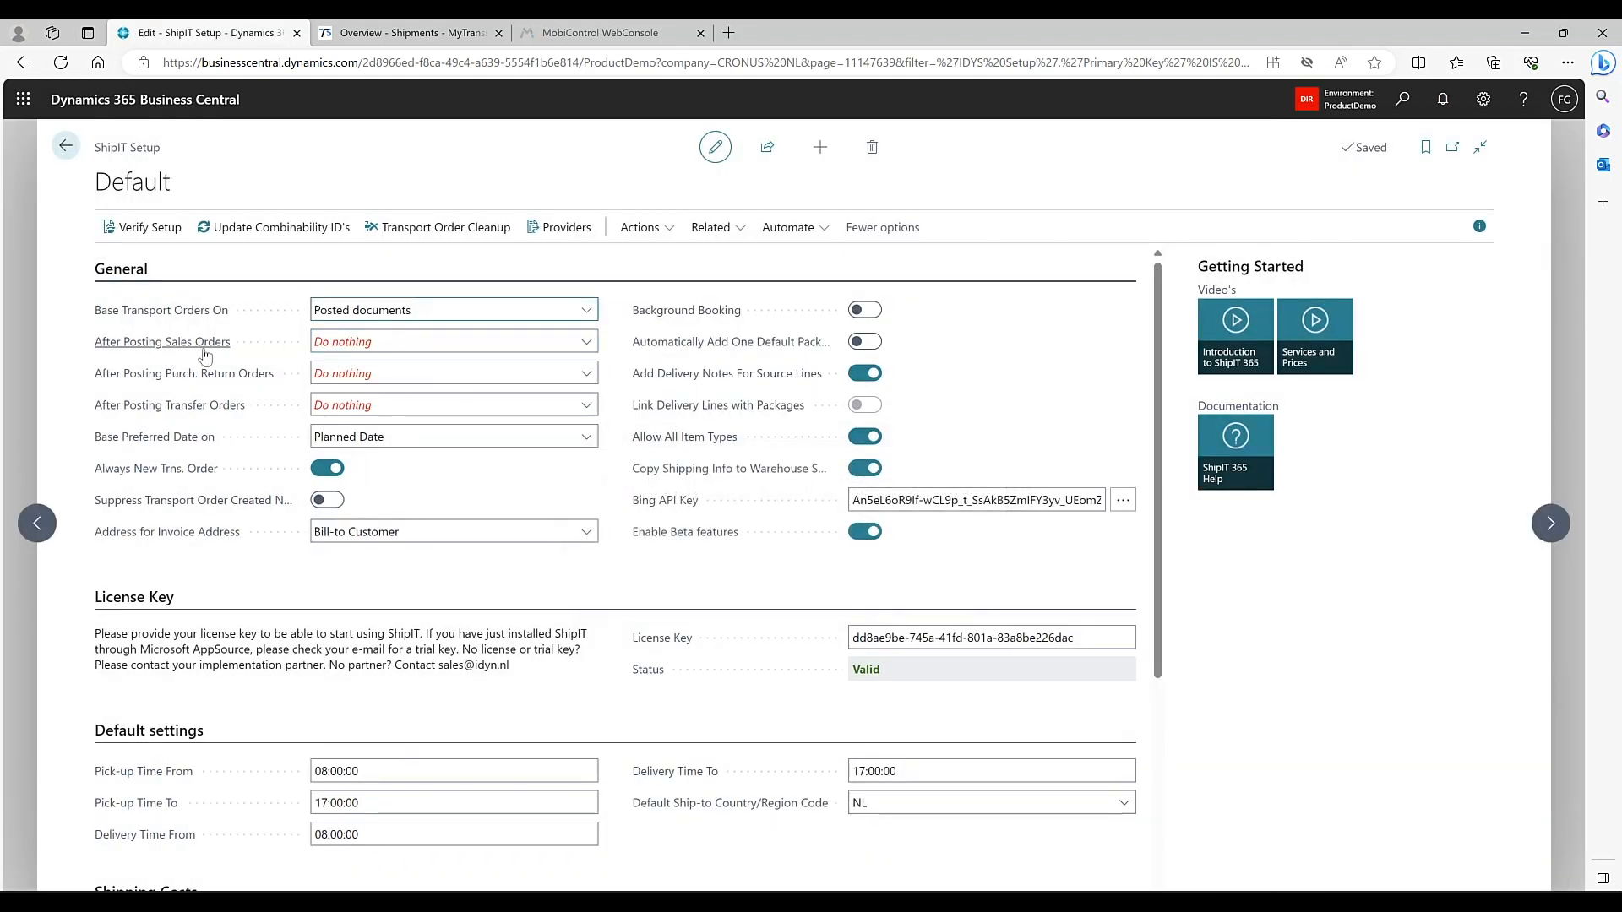
Examine the available options for After Posting Sales Orders without changing the selection, and close ShipIT Setup.
{"action": "mouse_move", "coordinate": [206, 353]}
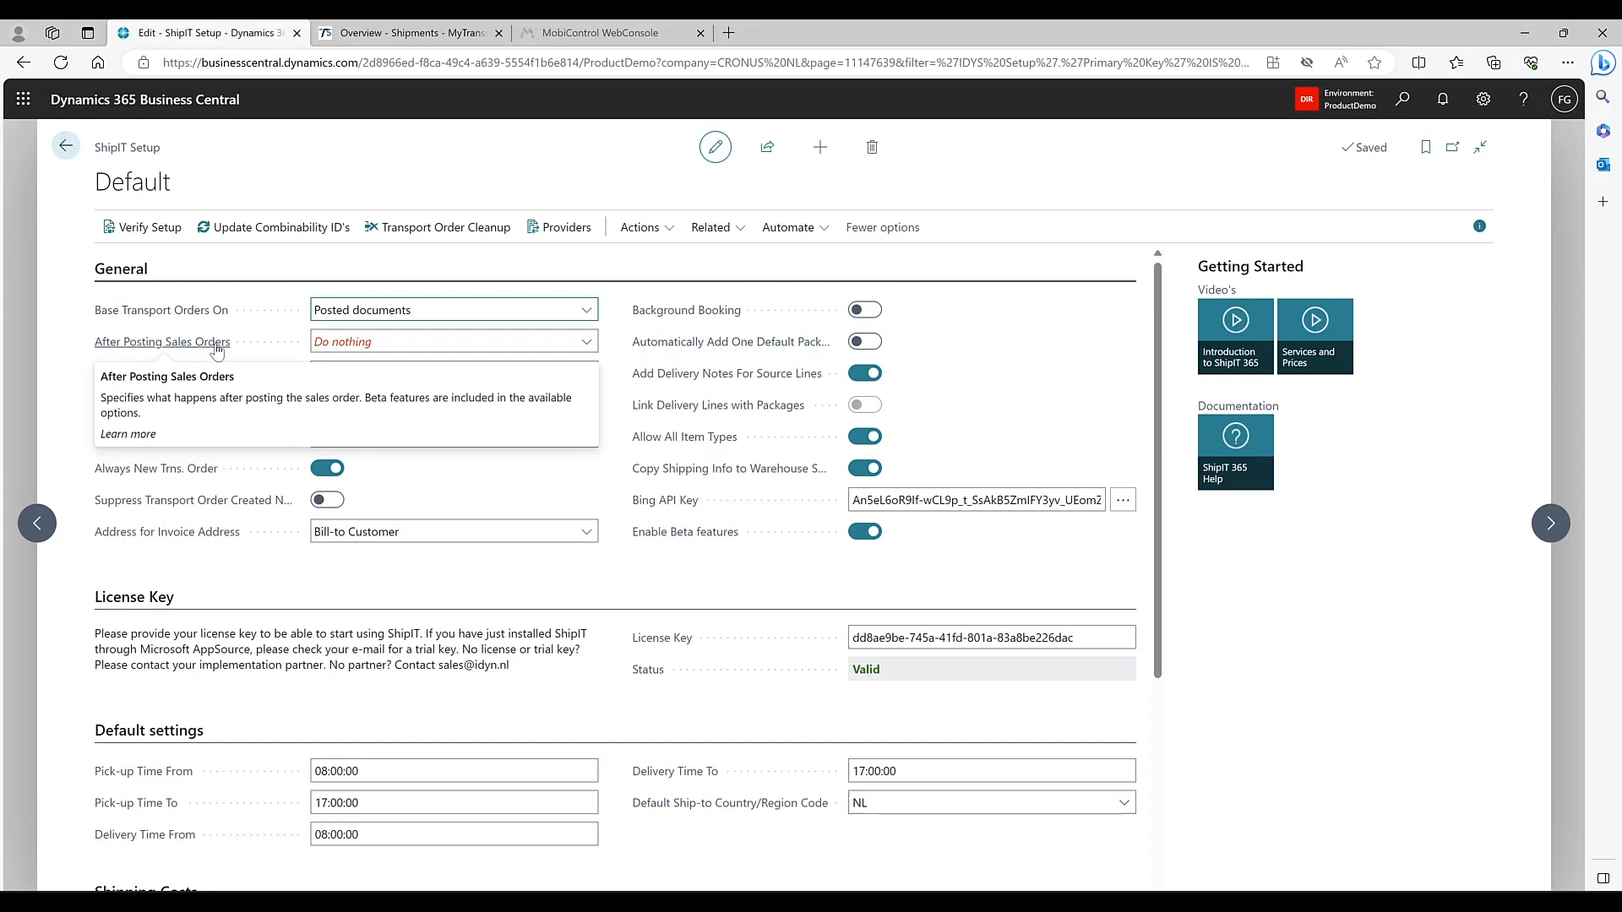
{"action": "left_click", "coordinate": [587, 343]}
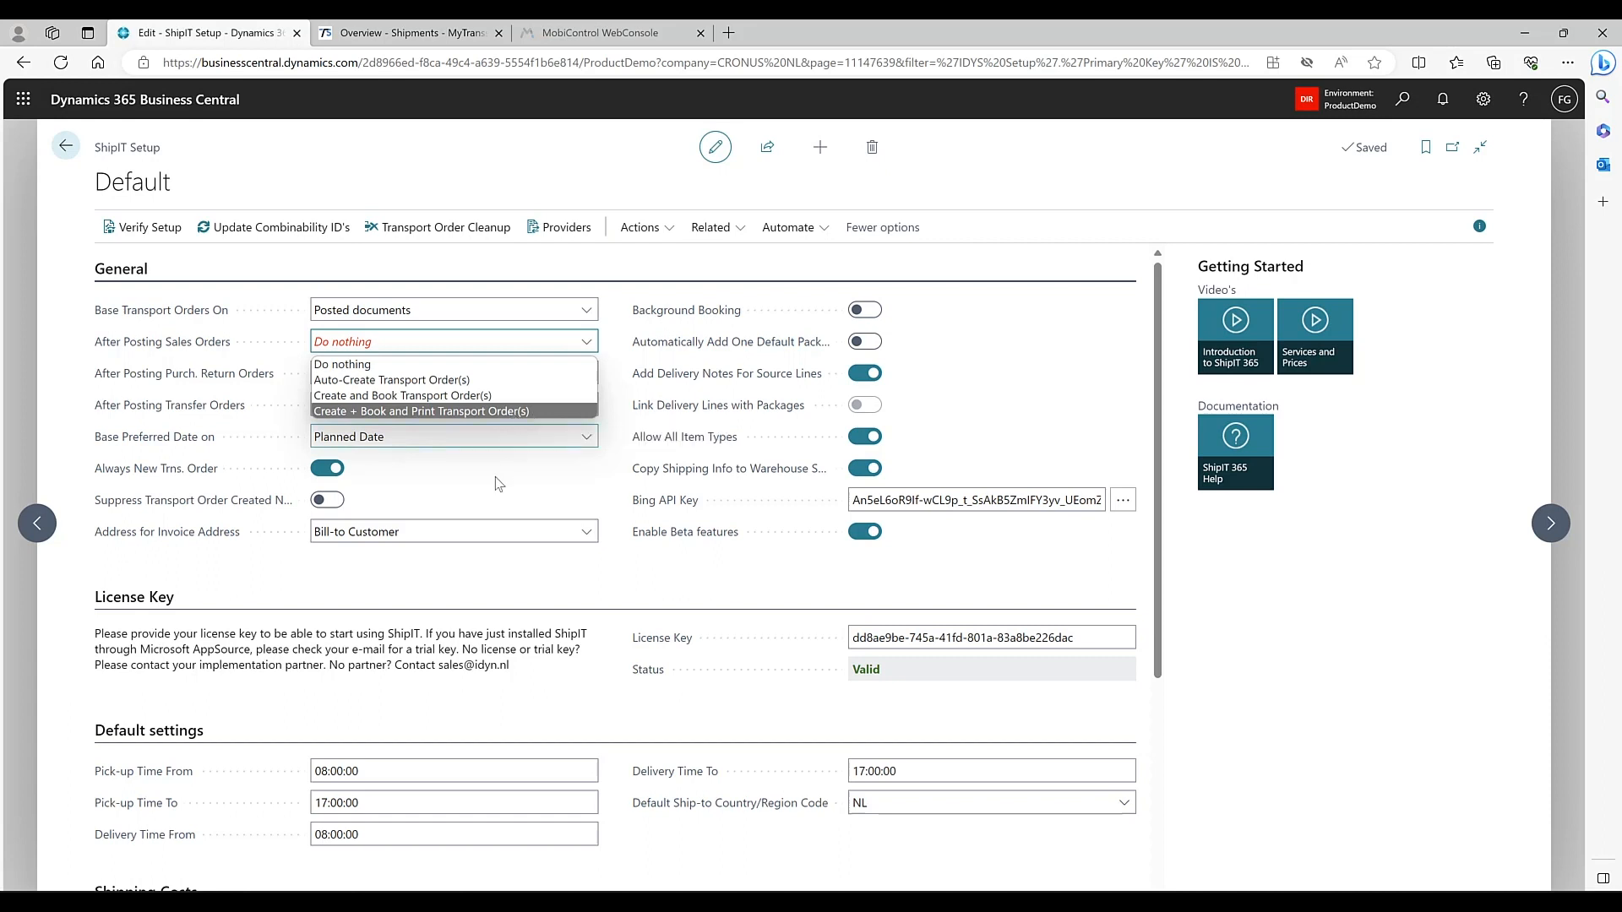
{"action": "left_click", "coordinate": [470, 479]}
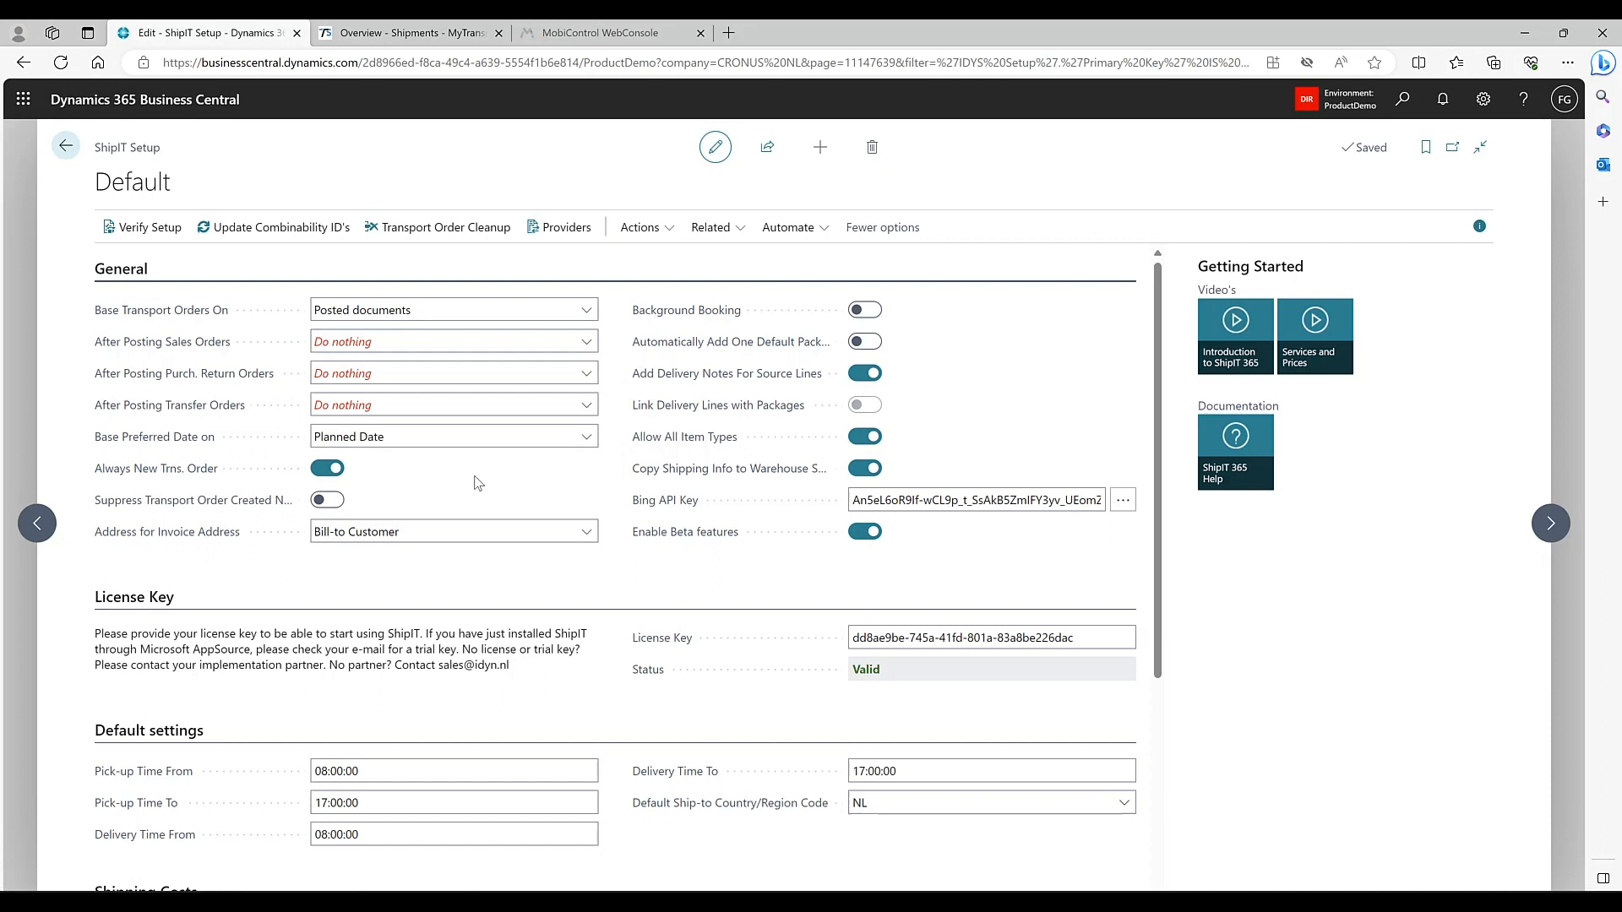
{"action": "key", "text": "Escape"}
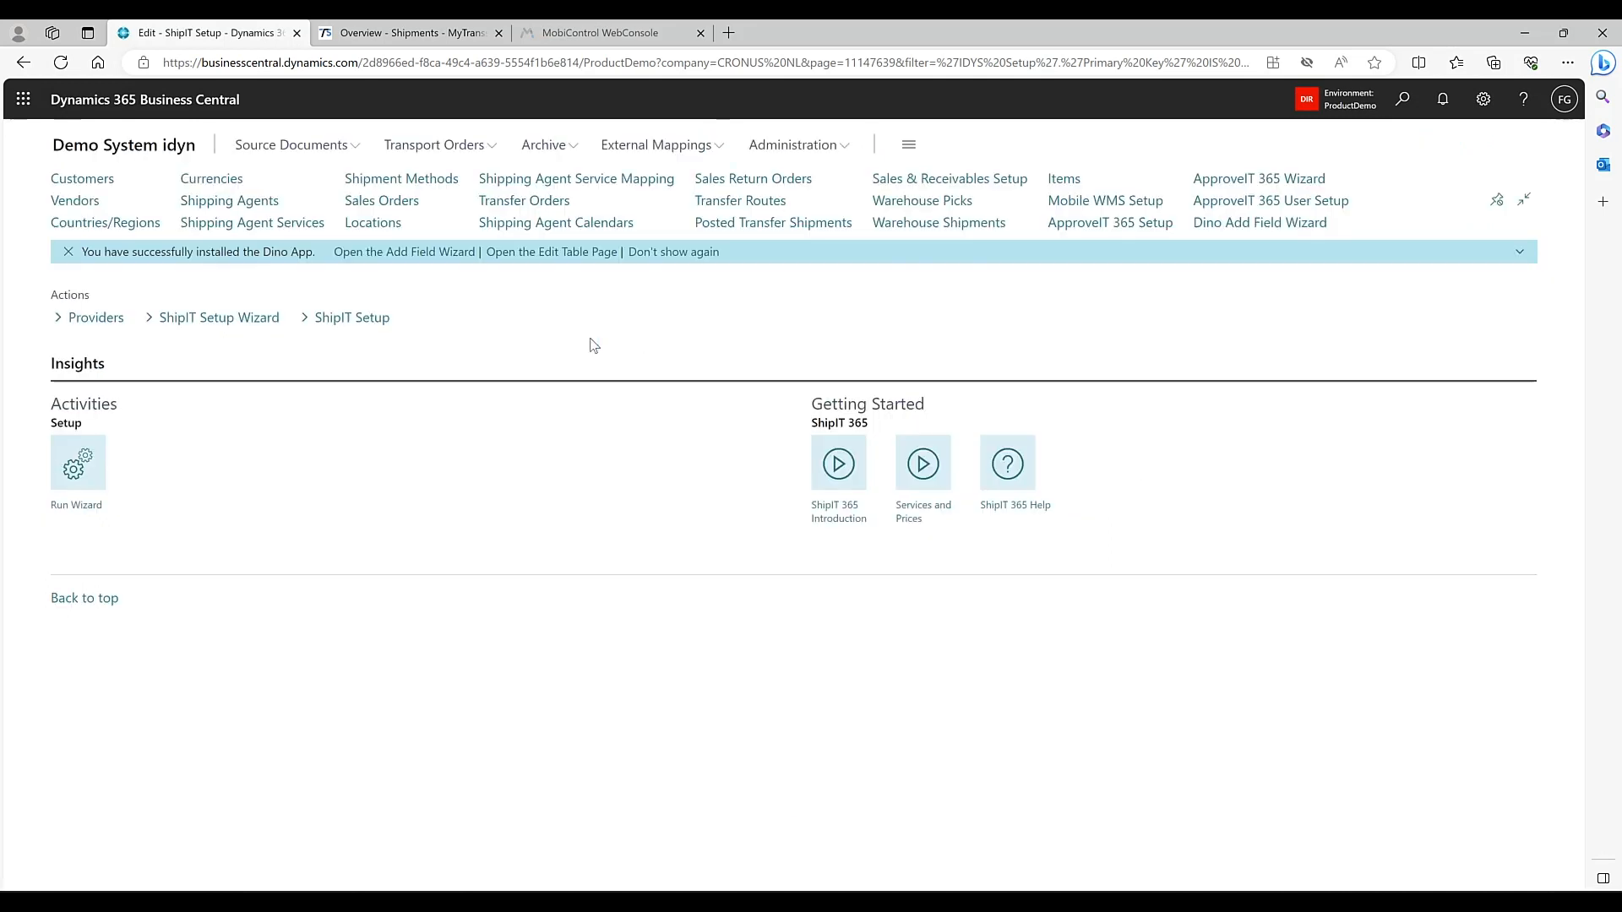
Open the Transport Orders list and select the three warehouse shipment transport orders with status New.
{"action": "left_click", "coordinate": [453, 145]}
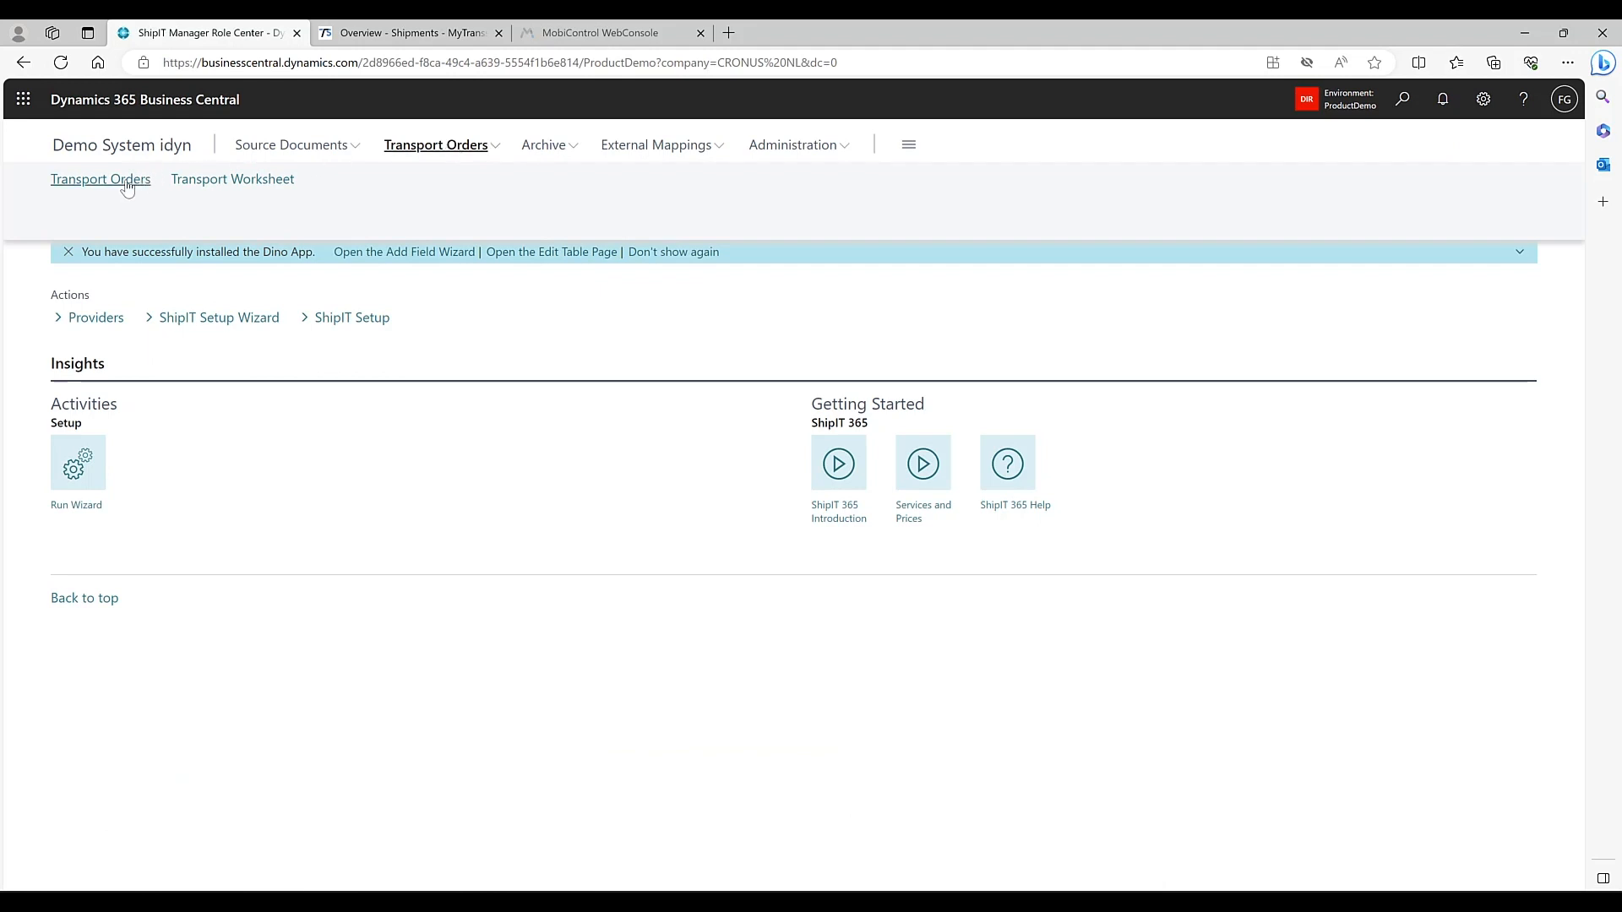
{"action": "left_click", "coordinate": [131, 185]}
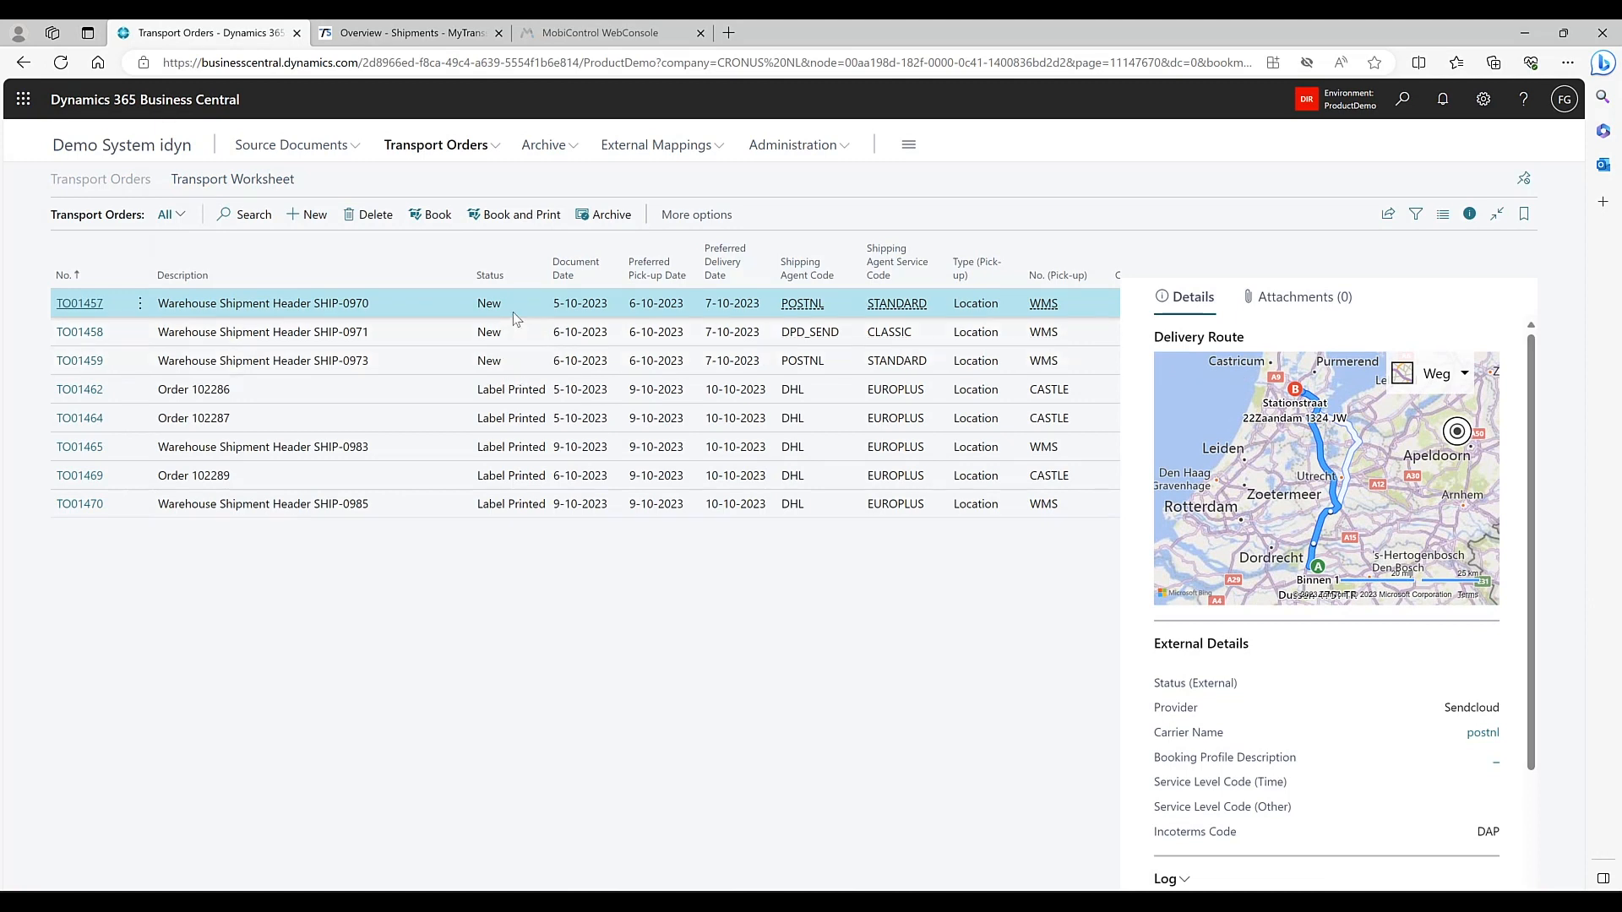
{"action": "left_click", "coordinate": [525, 358], "text": "shift"}
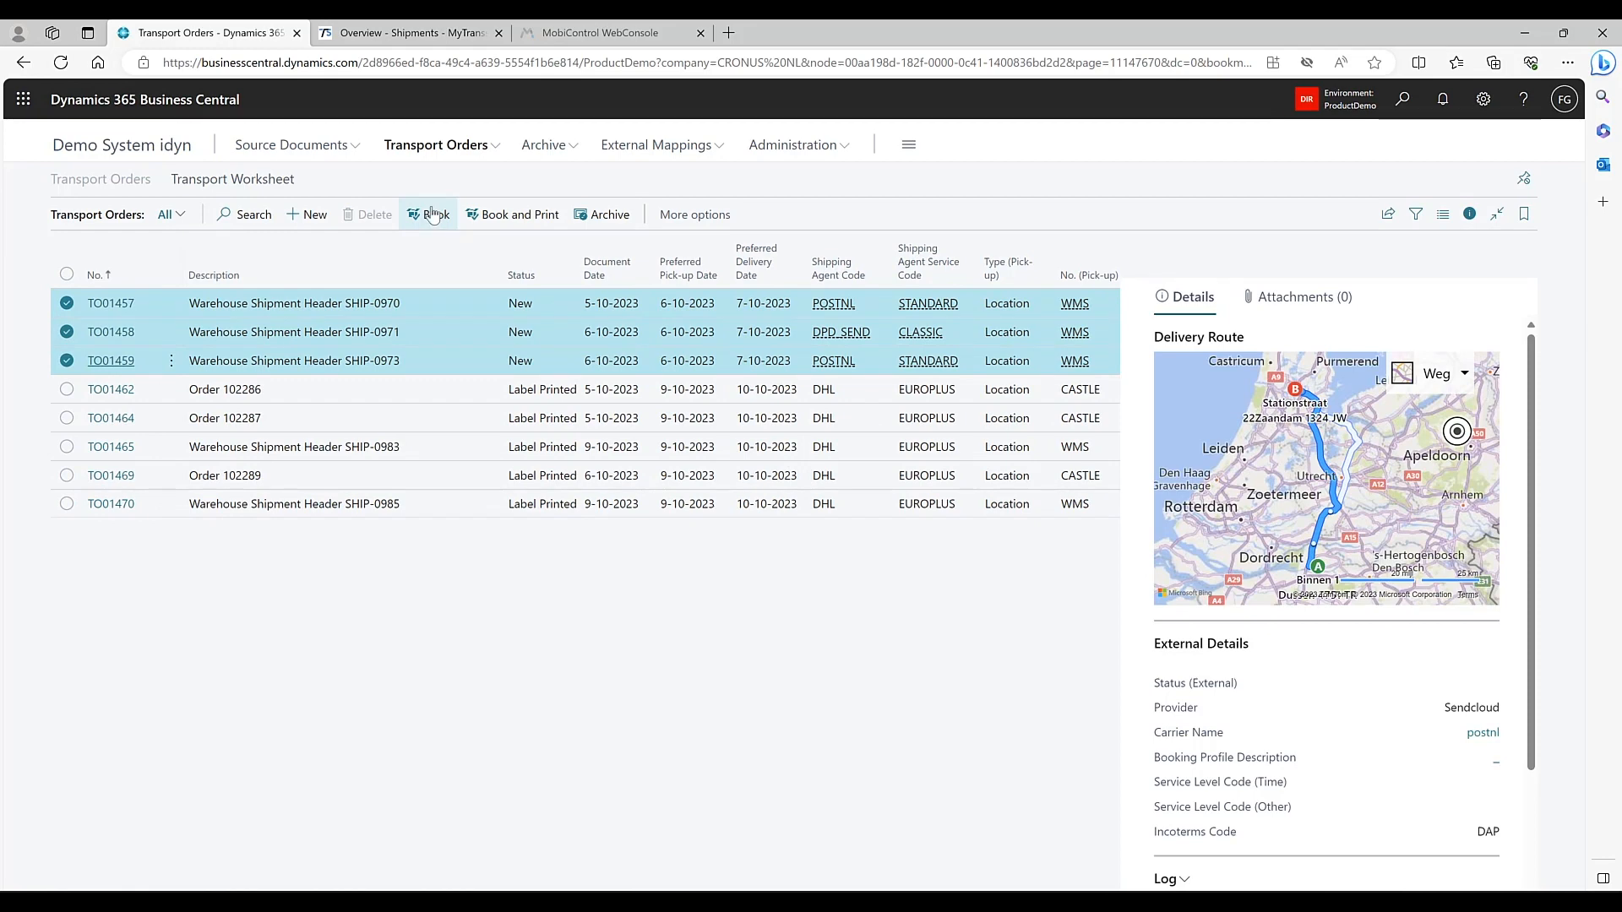